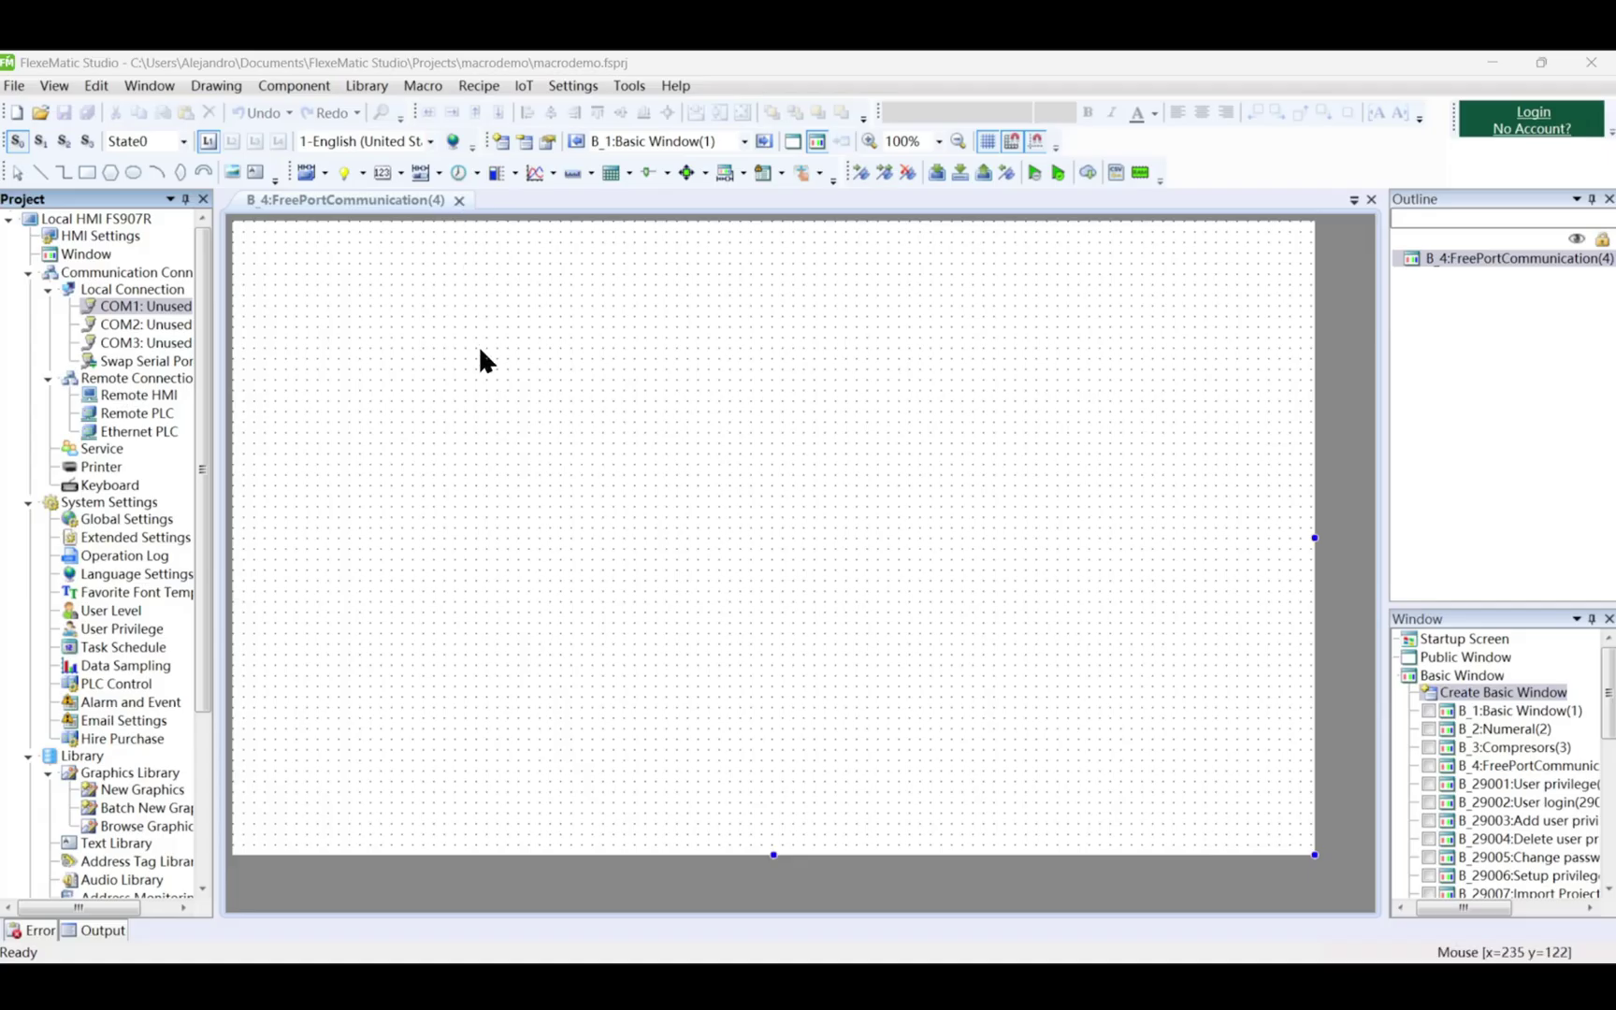
Create a common macro named portInitialize
left_click(430, 84)
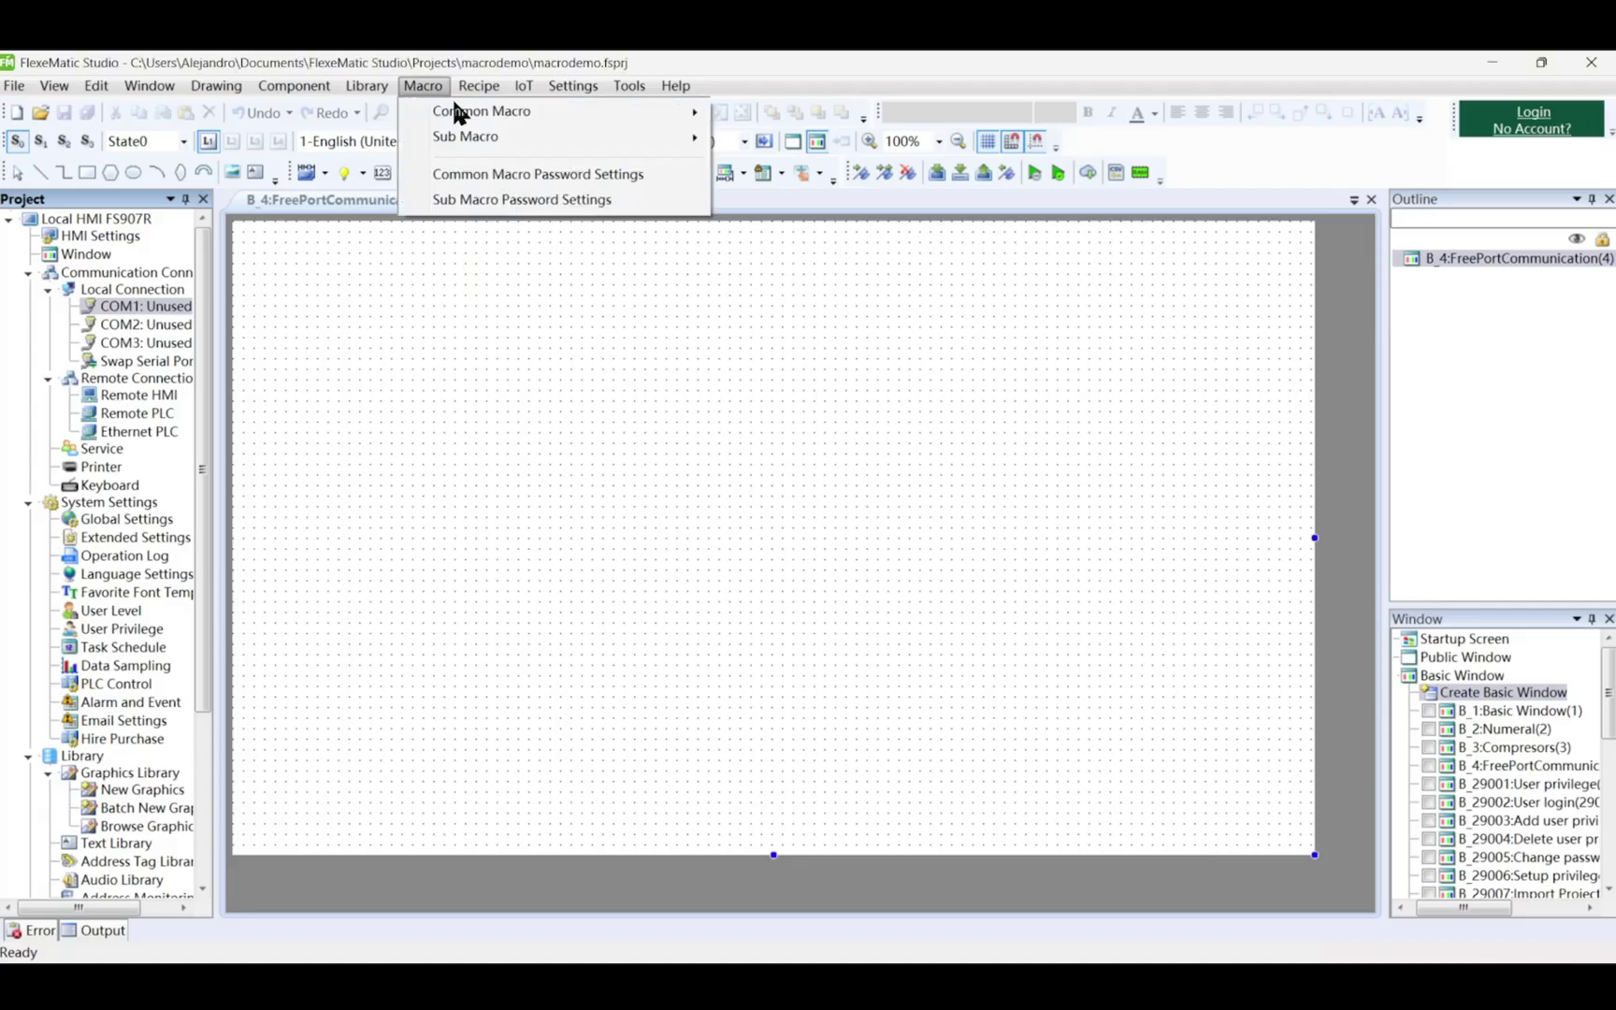
mouse_move(488, 119)
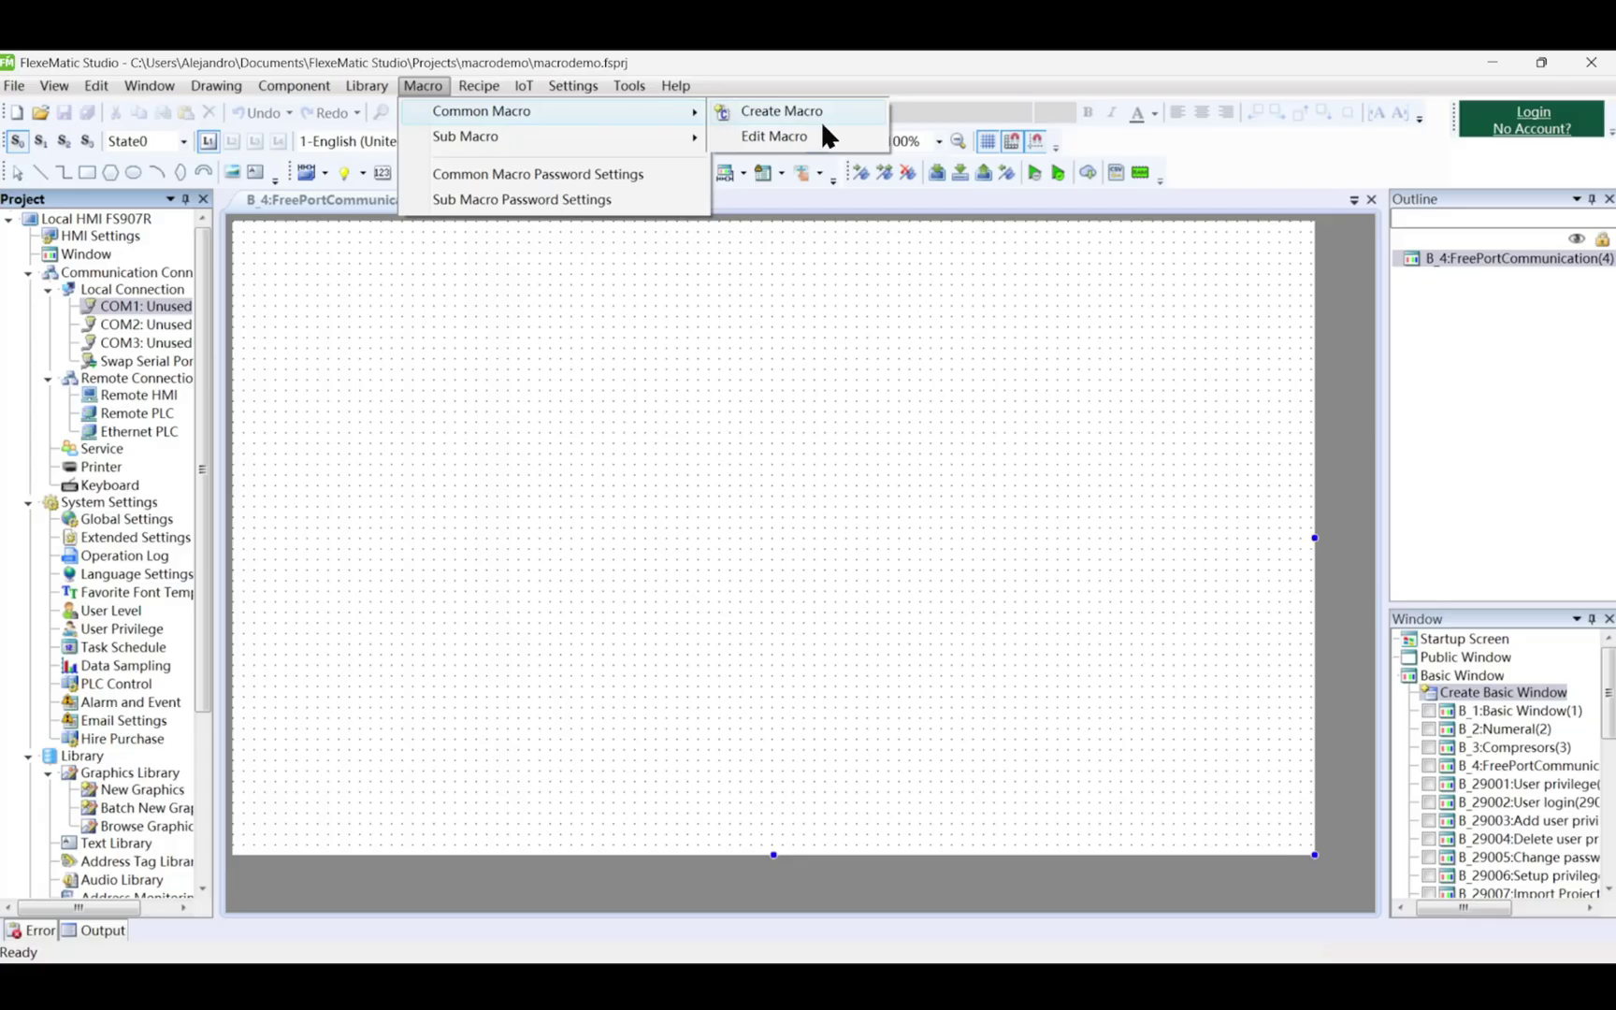
left_click(851, 116)
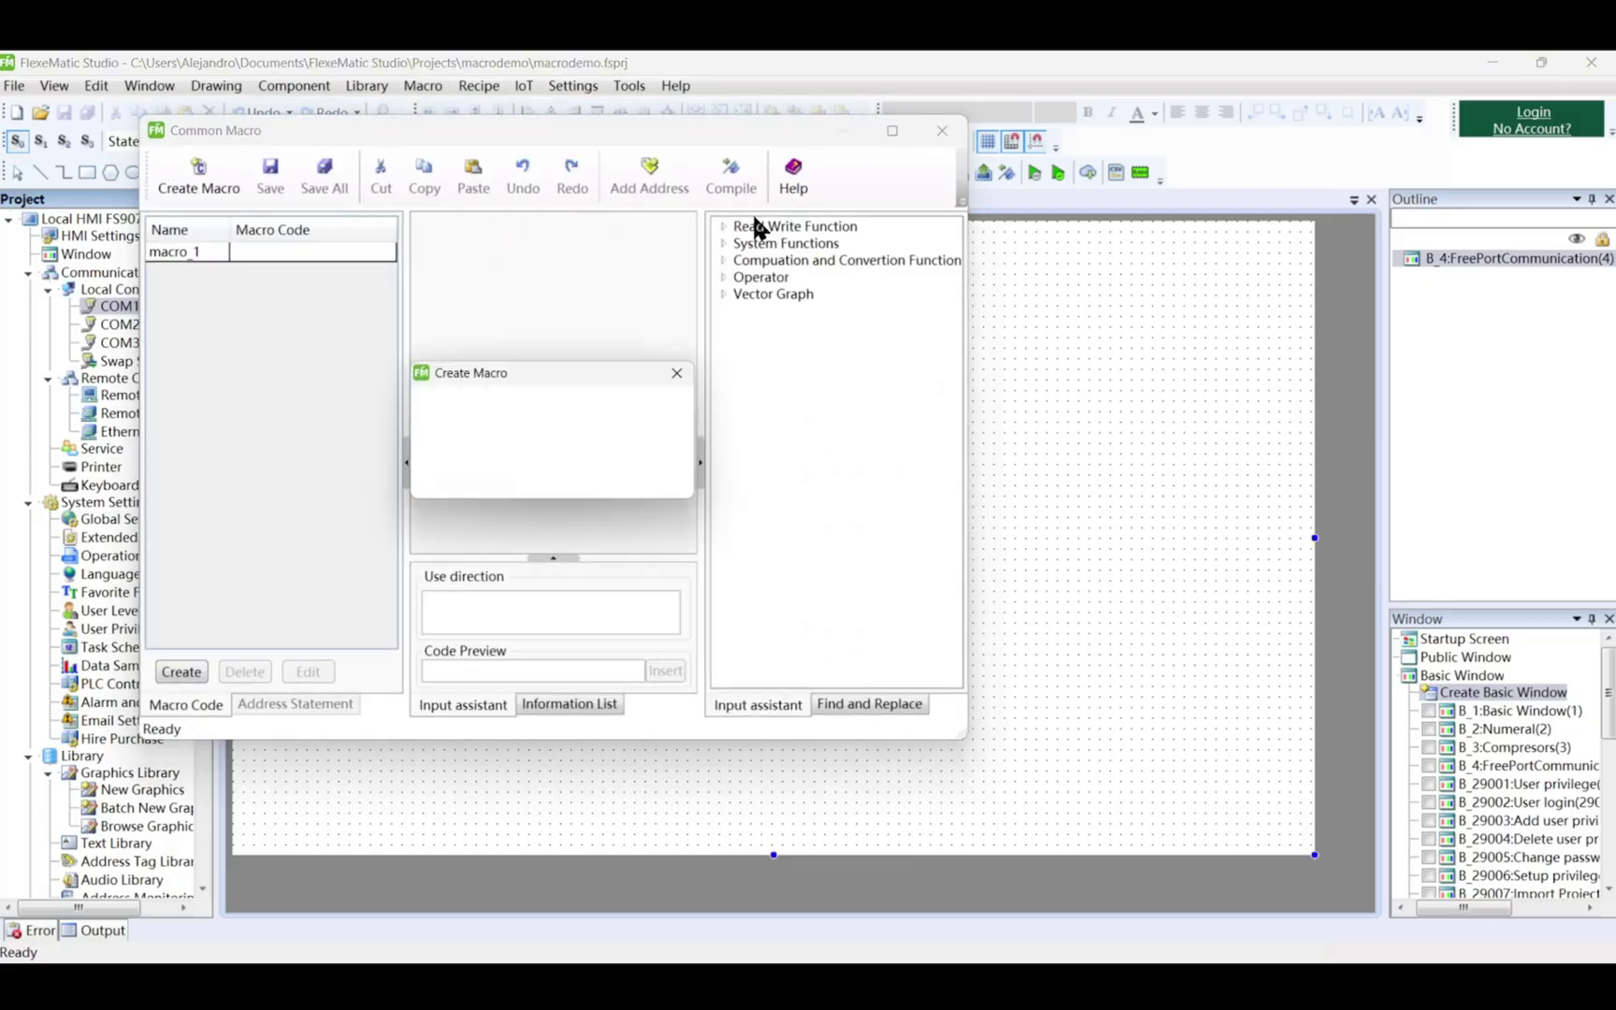
type("portInitializa2")
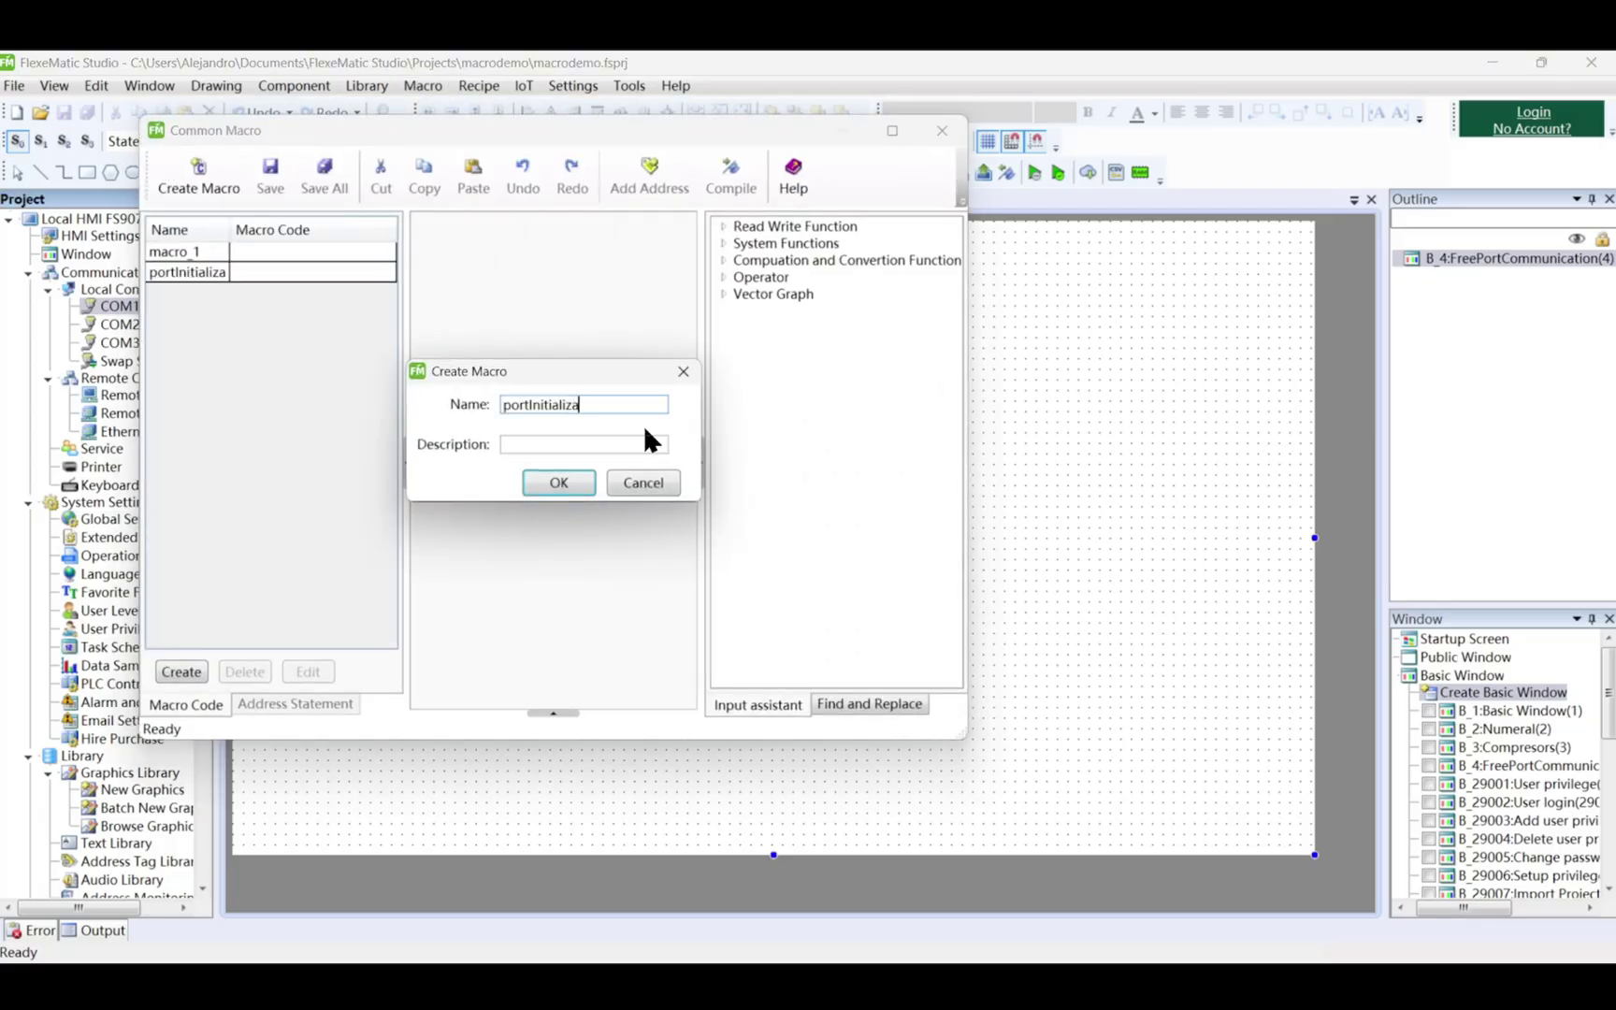
key("BackSpace")
key("BackSpace")
type("e2")
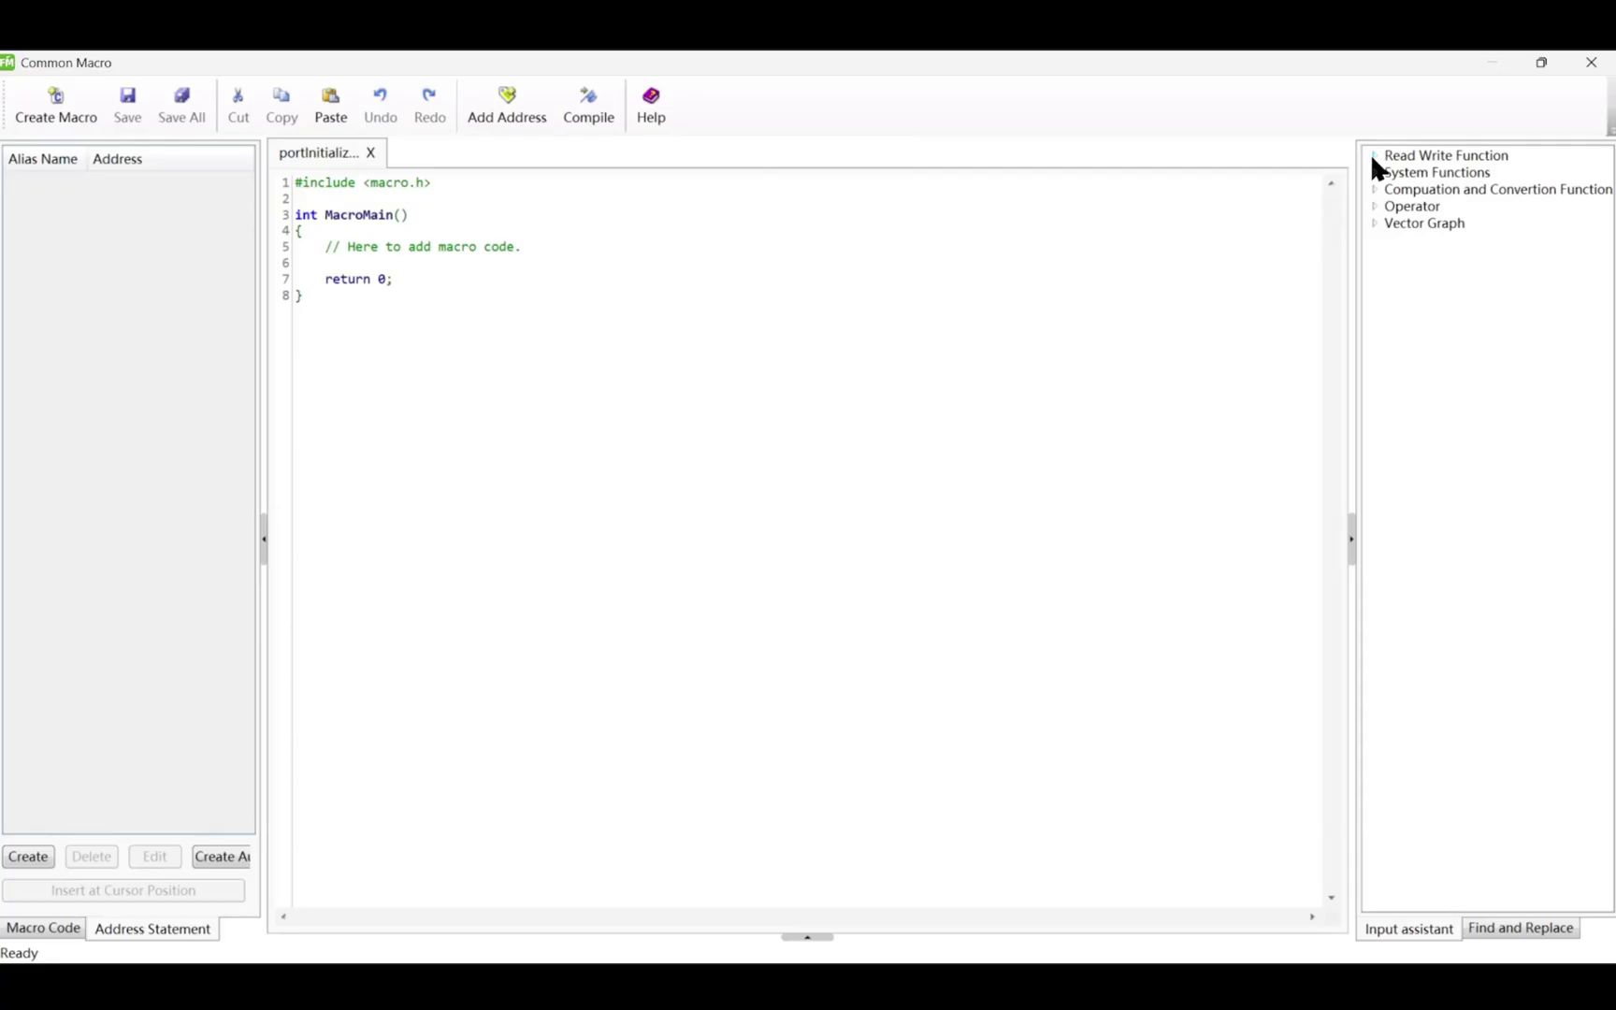
Insert SetComParam(0,9600,8,1,110,2); into the macro body, followed by comments describing RS485, 9600, 8, 1, none parity and "execute only once"
double_click(1372, 157)
left_click(1272, 392)
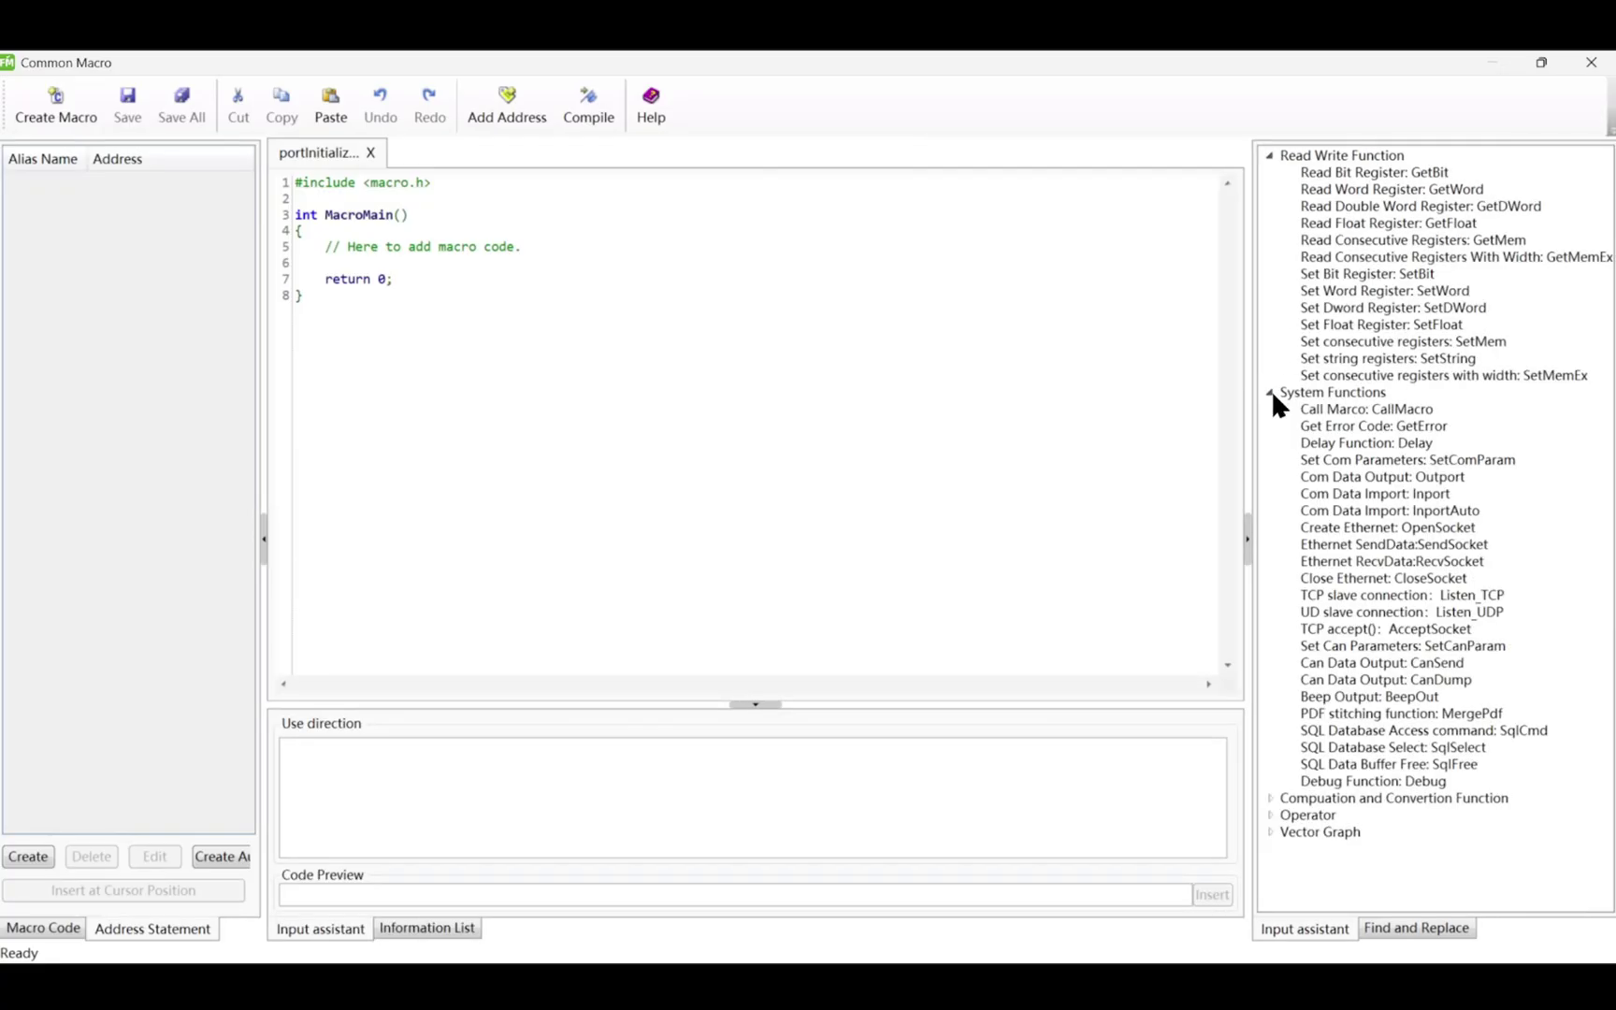
left_click(1403, 459)
left_click_drag(967, 703, 996, 402)
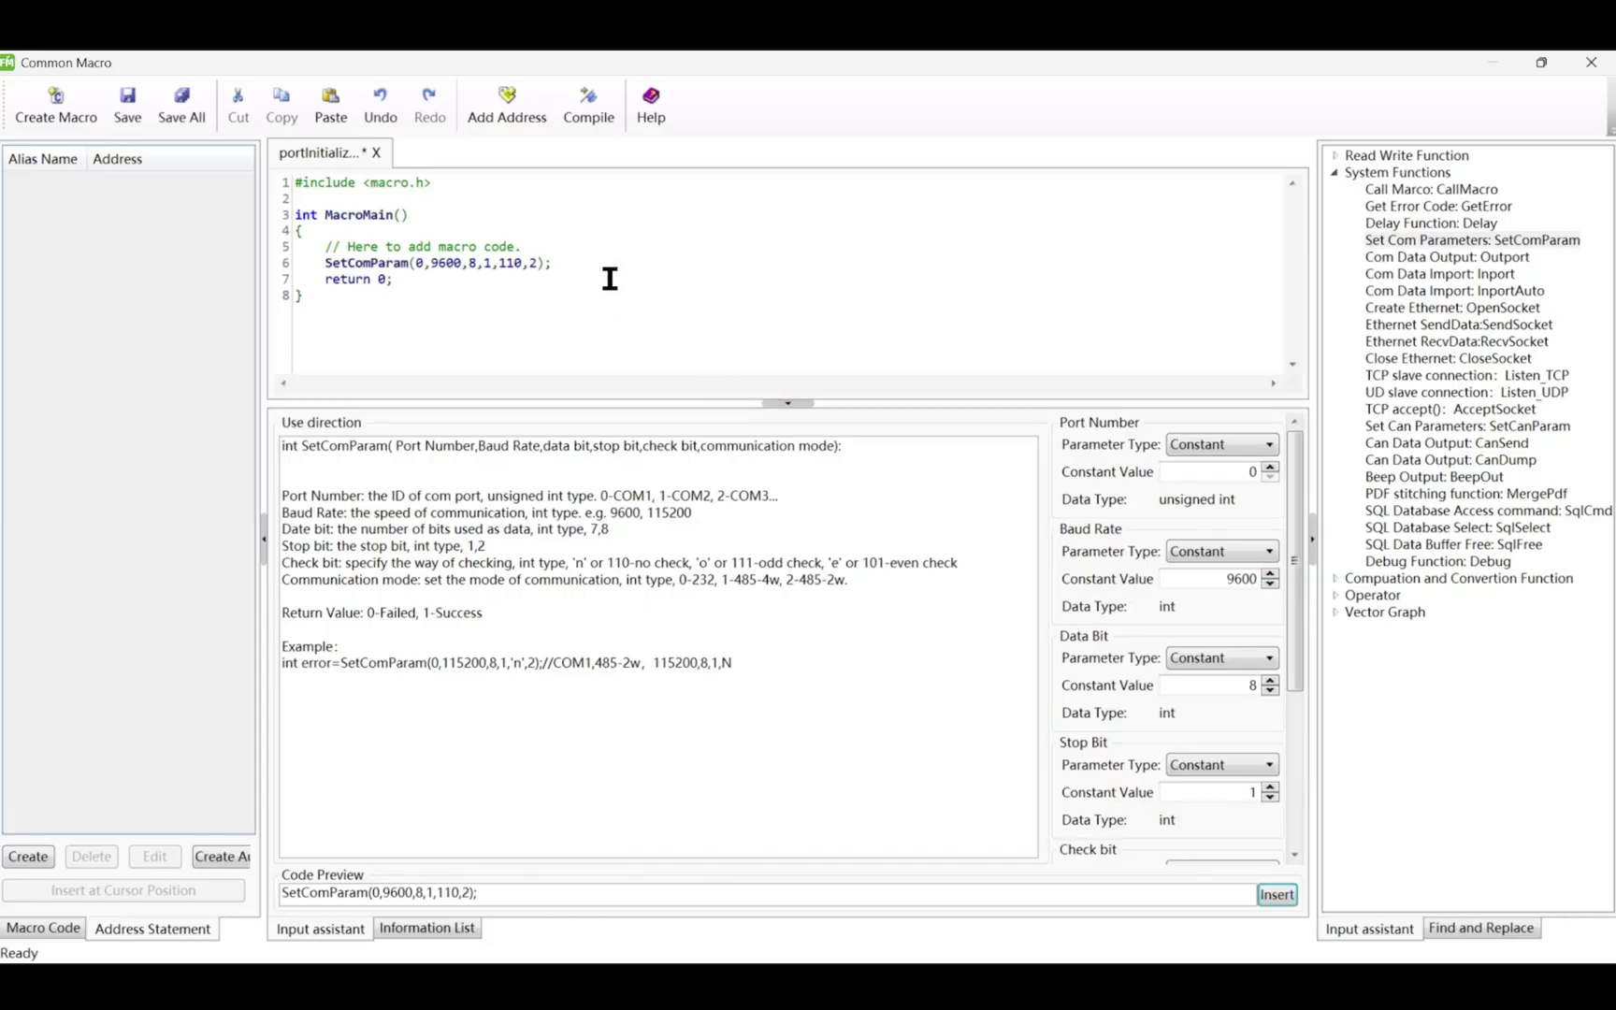
left_click(599, 268)
key("Return")
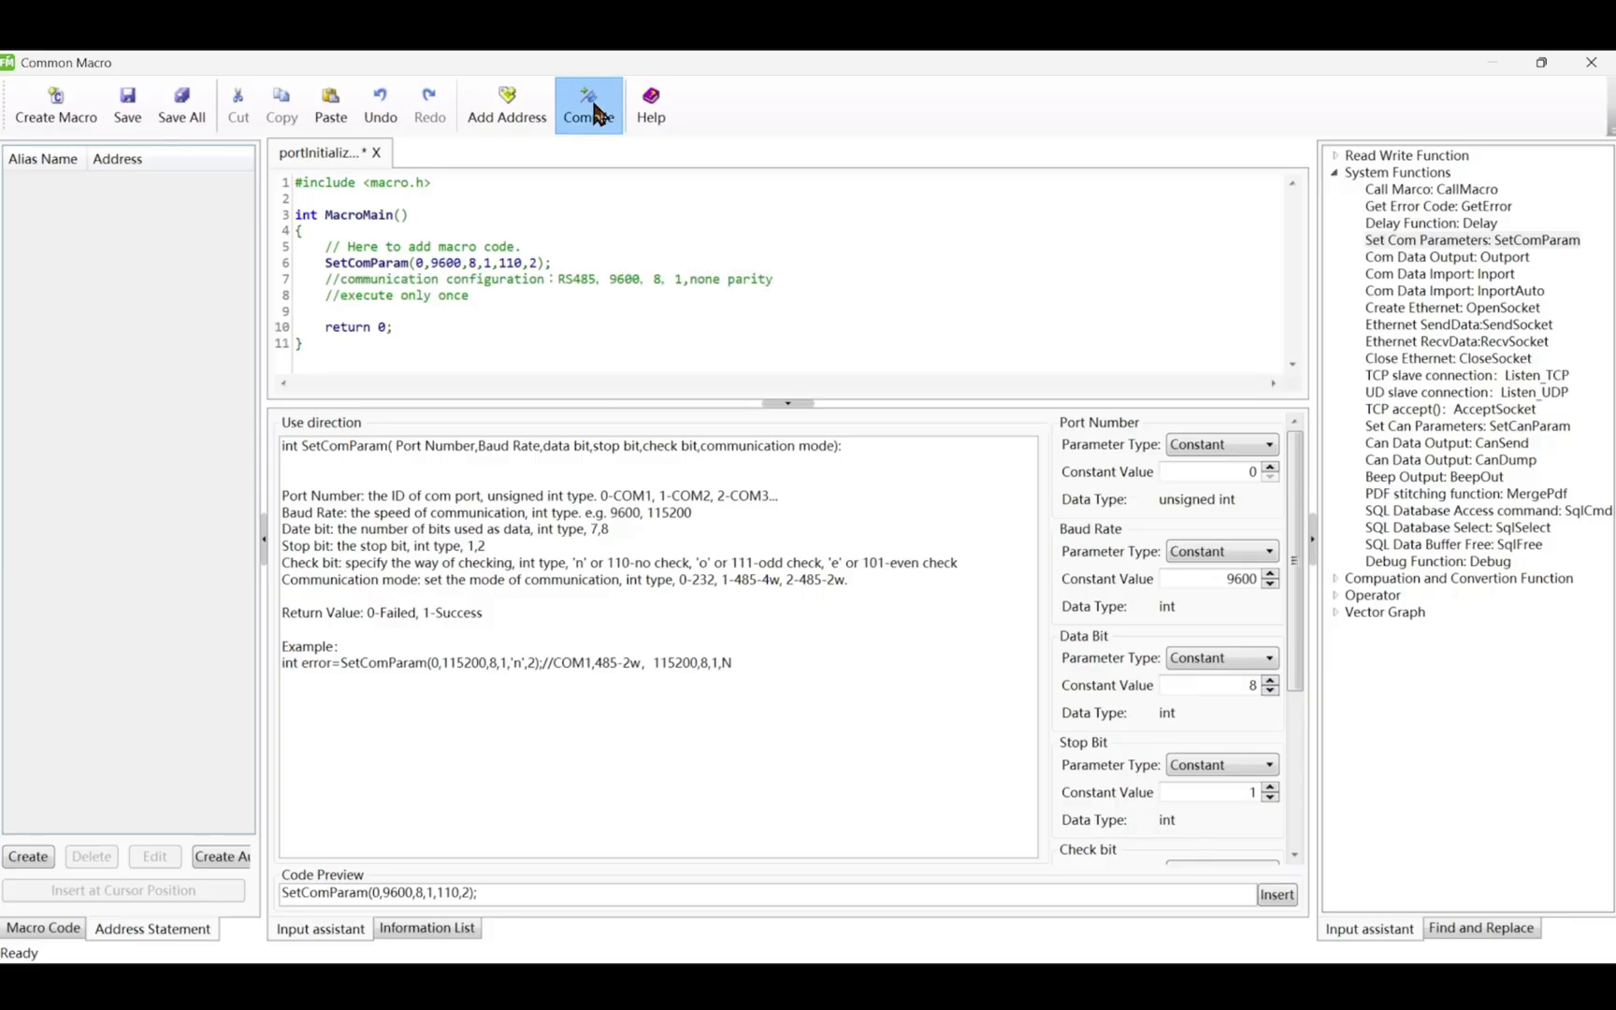
Compile the port initialization macro, and save it while closing the macro editor
left_click(592, 103)
left_click(871, 562)
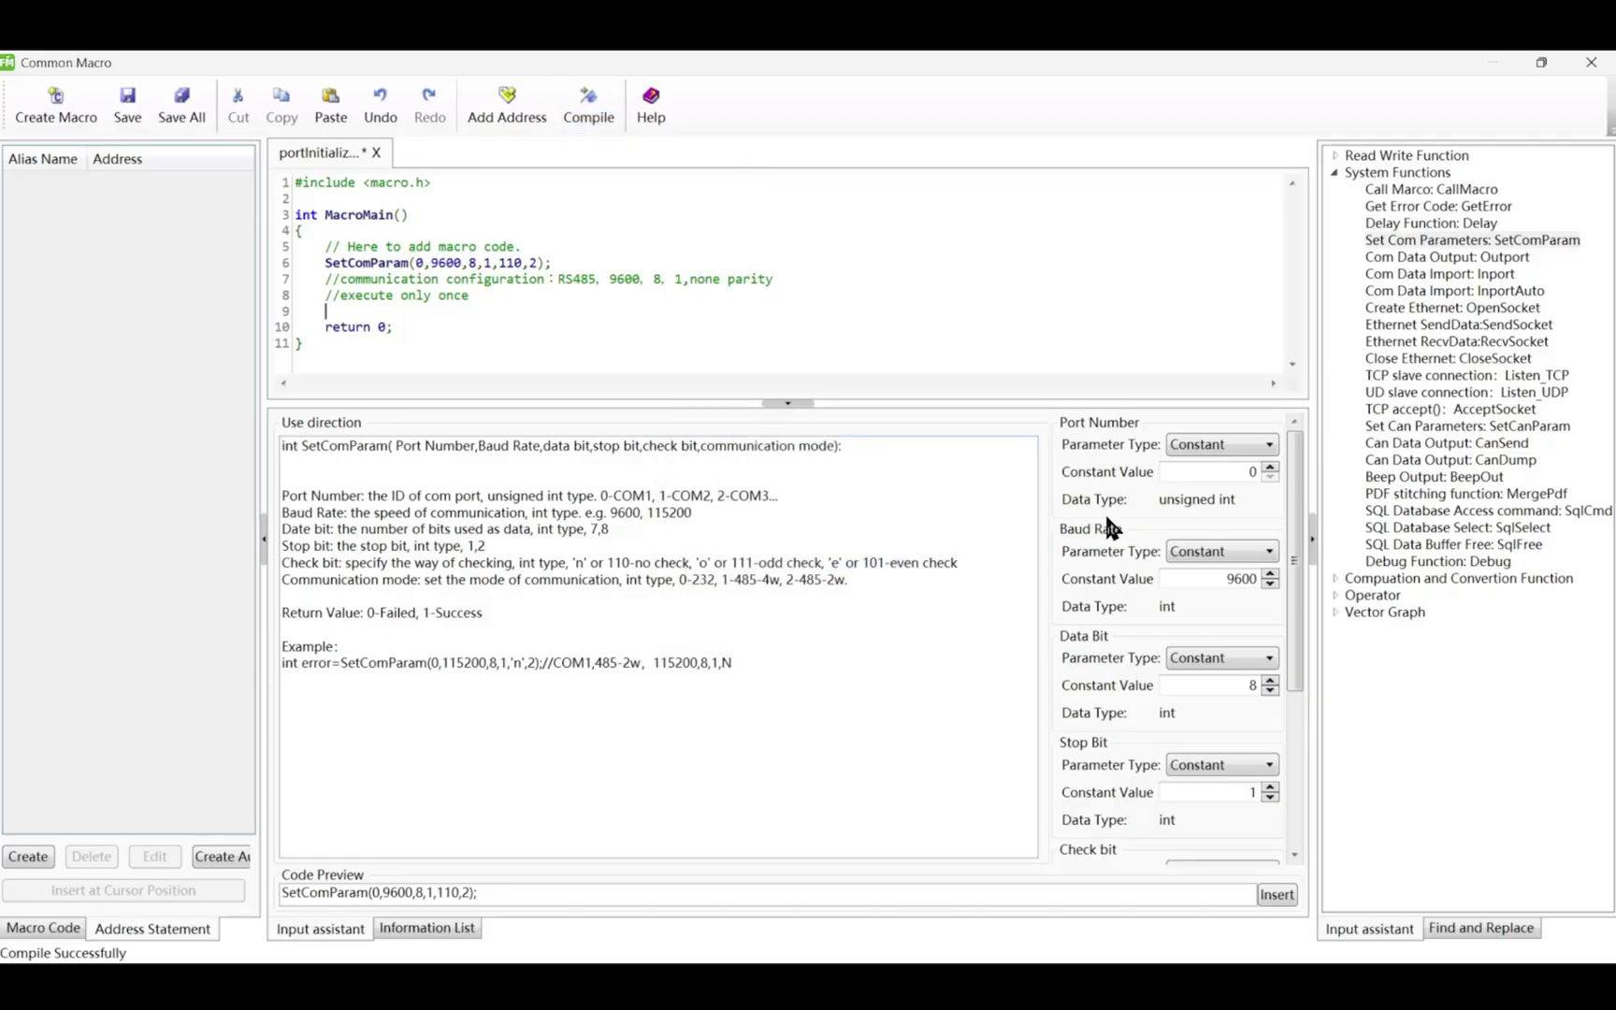
left_click(1591, 61)
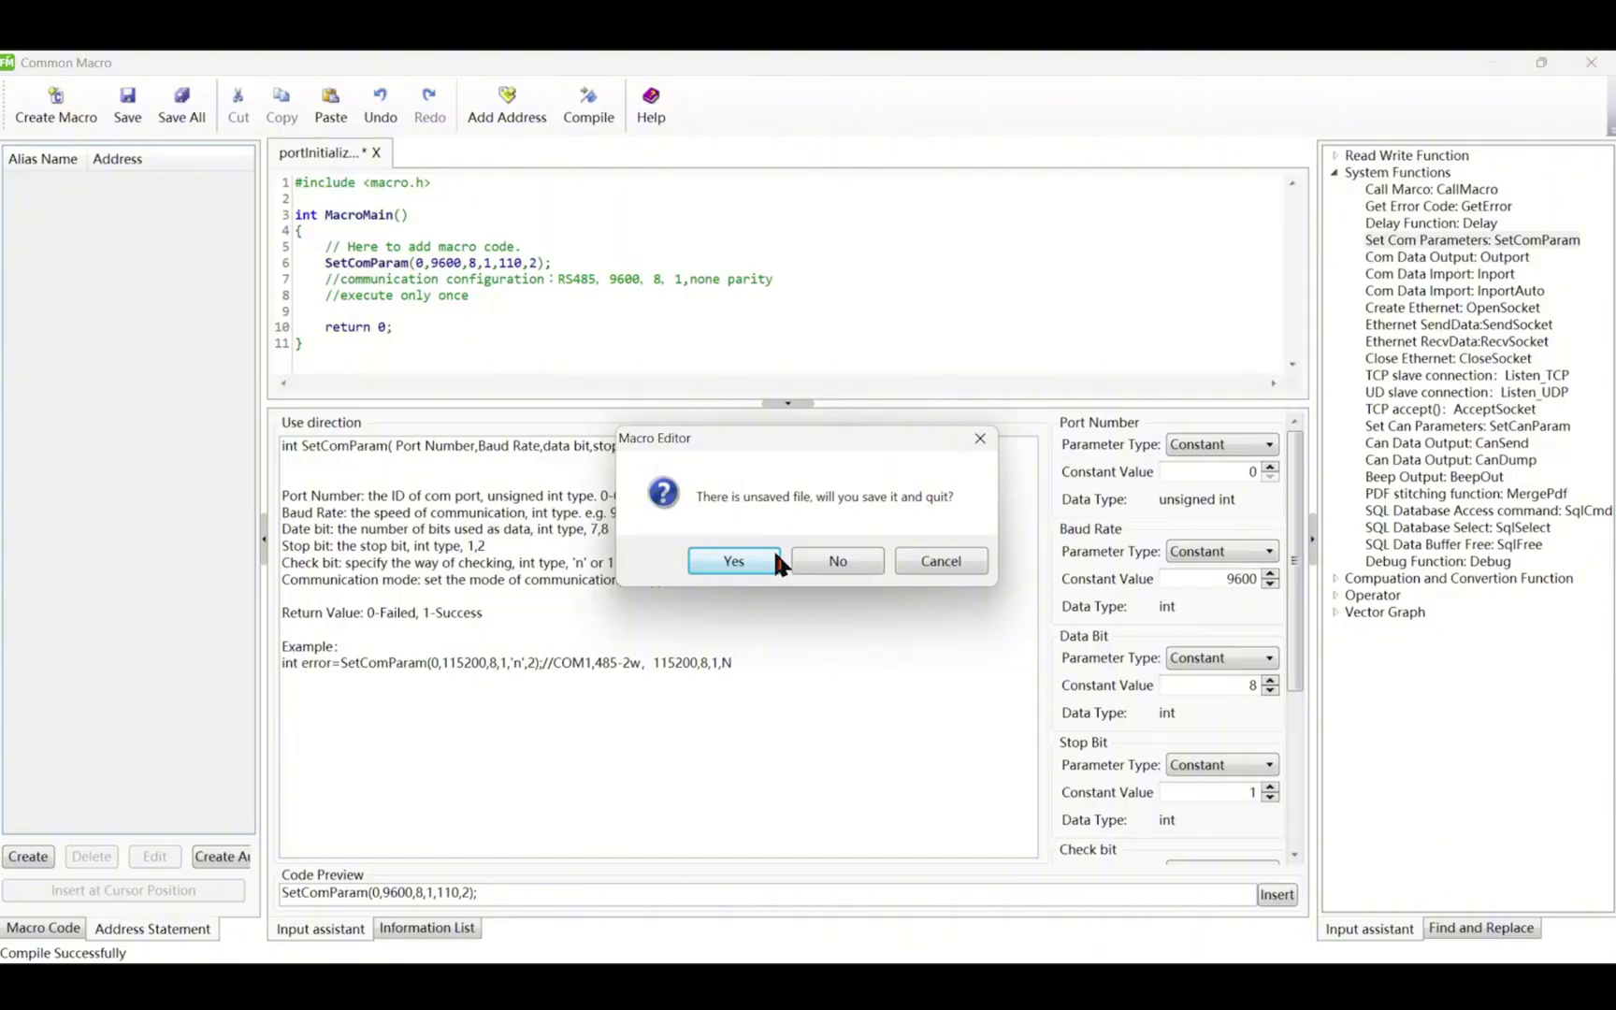
left_click(748, 563)
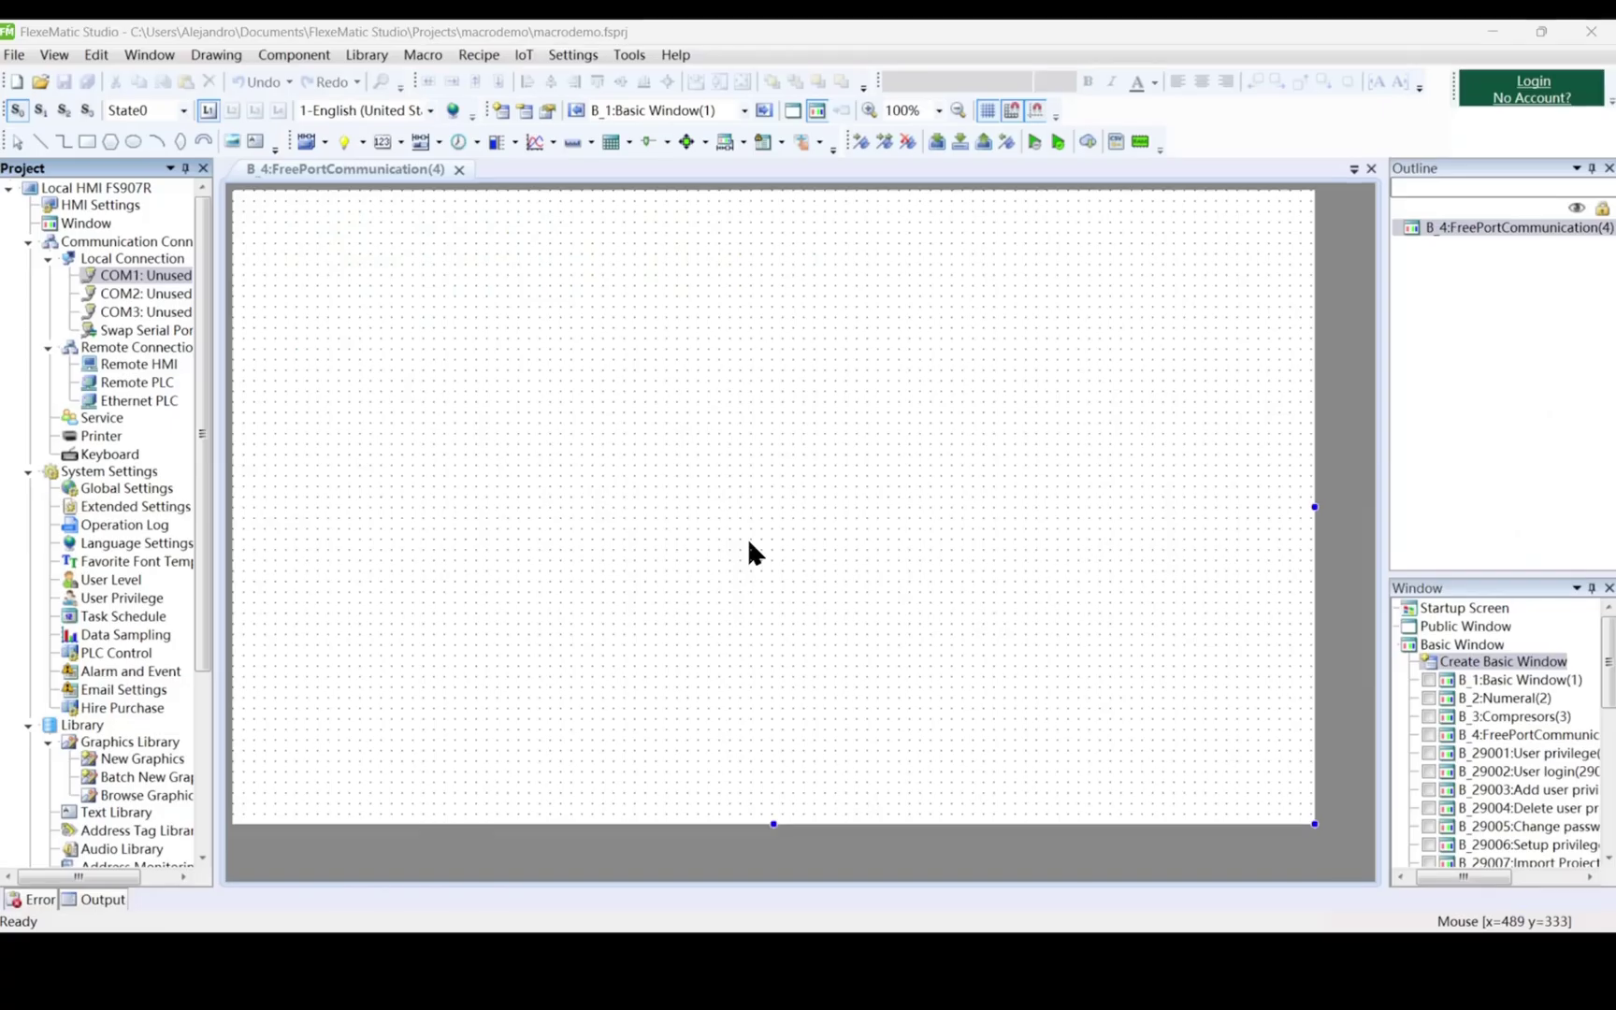
Add a timer to the FreePortCommunication window that triggers when the window is open and stops at a specified count of 1
double_click(566, 529)
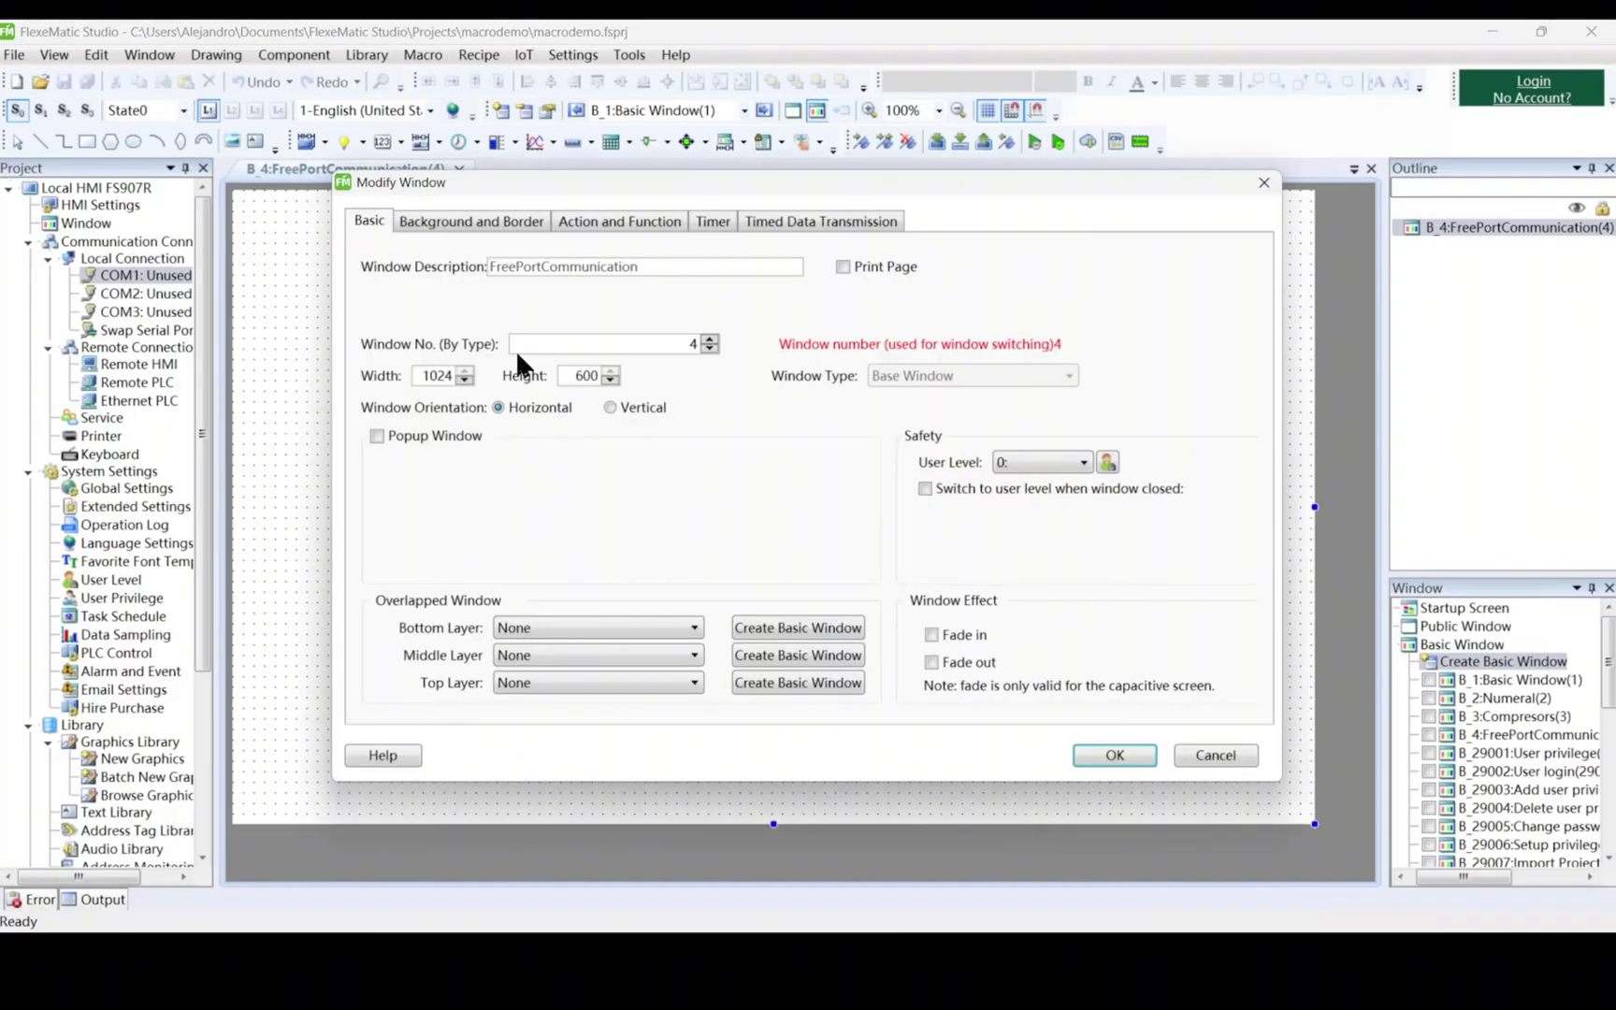
left_click(697, 236)
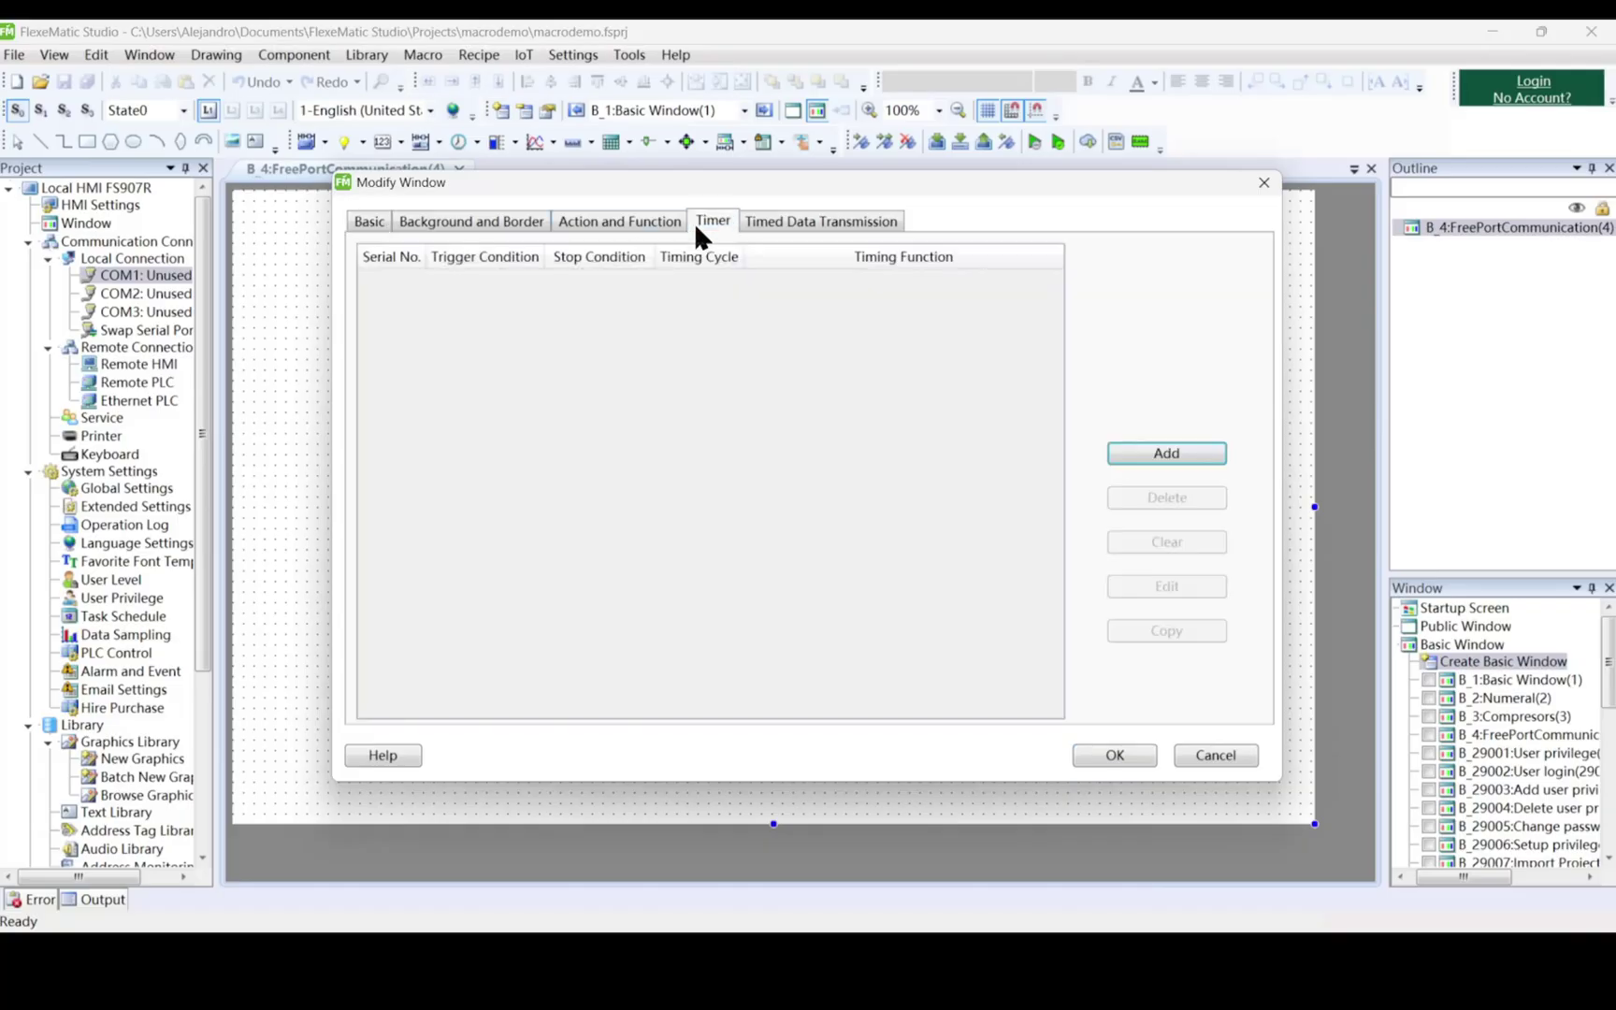
left_click(1133, 449)
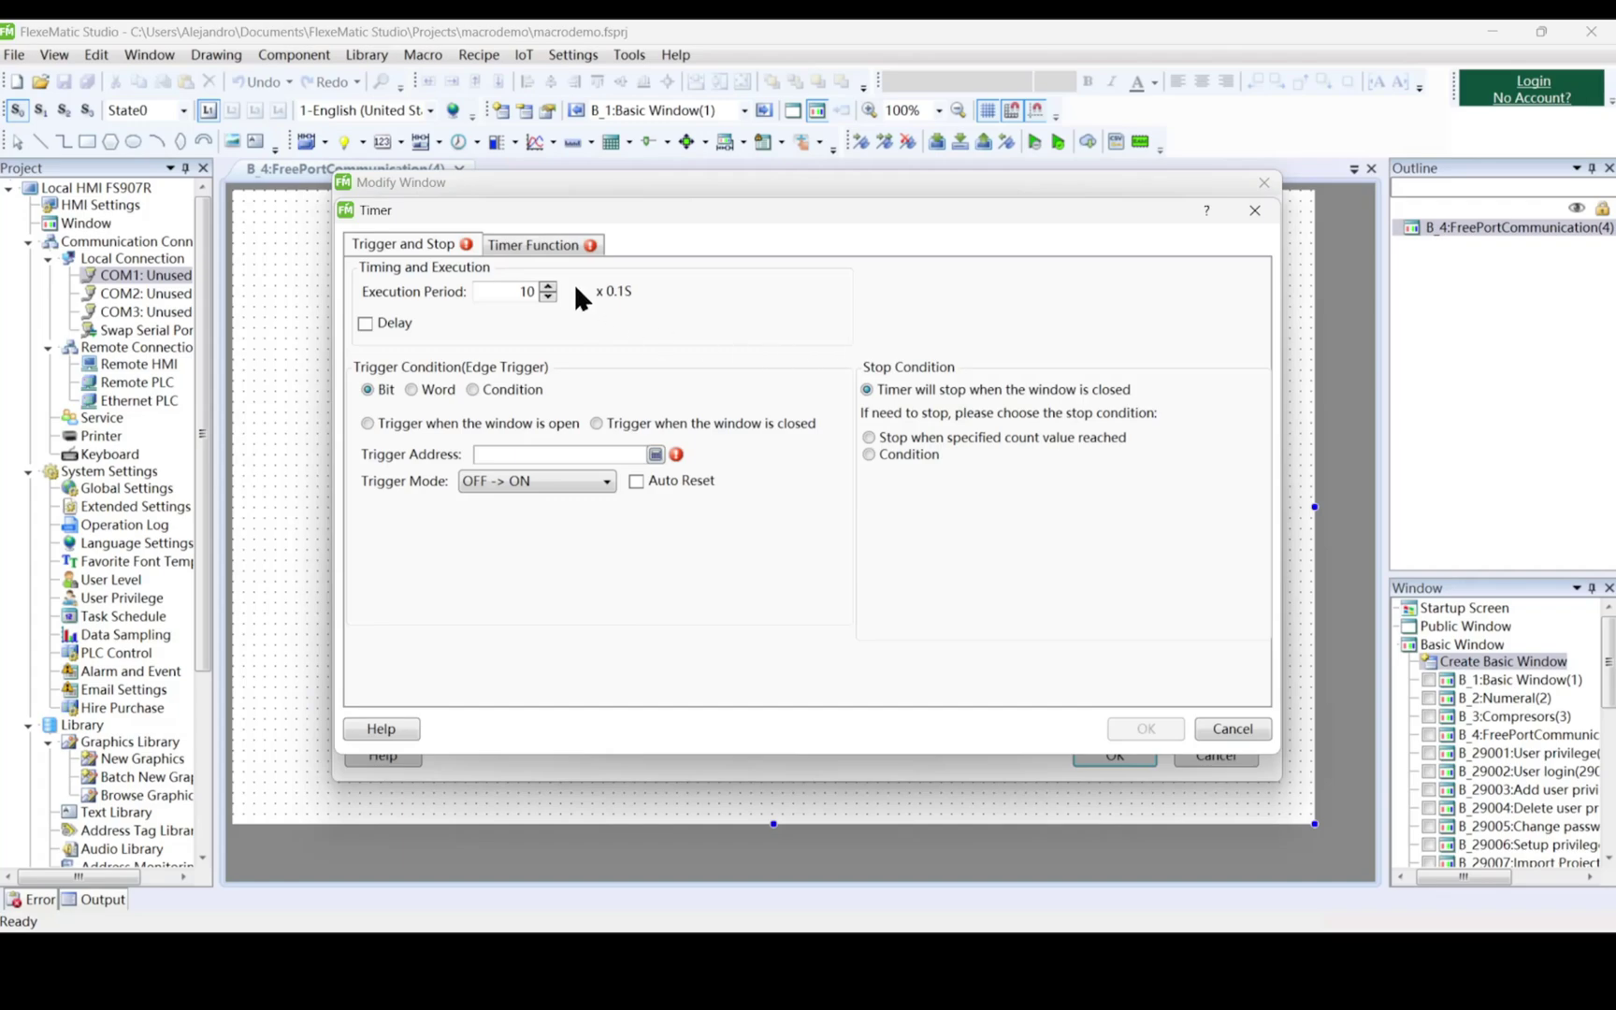
left_click(472, 422)
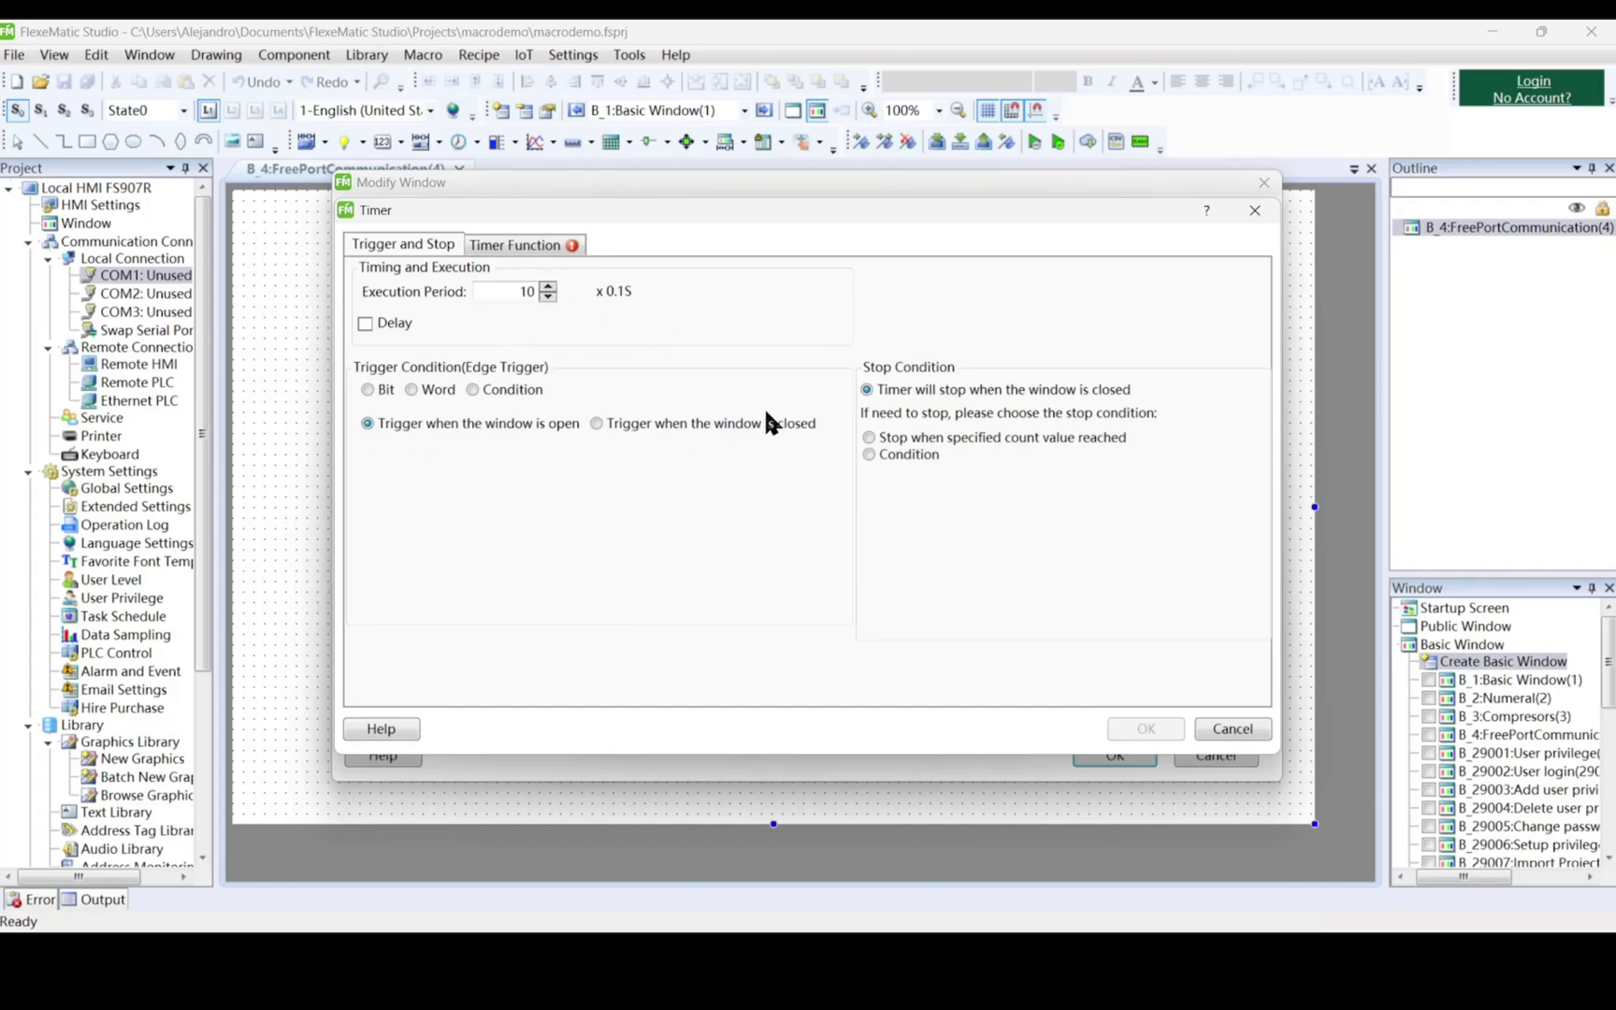
left_click(884, 439)
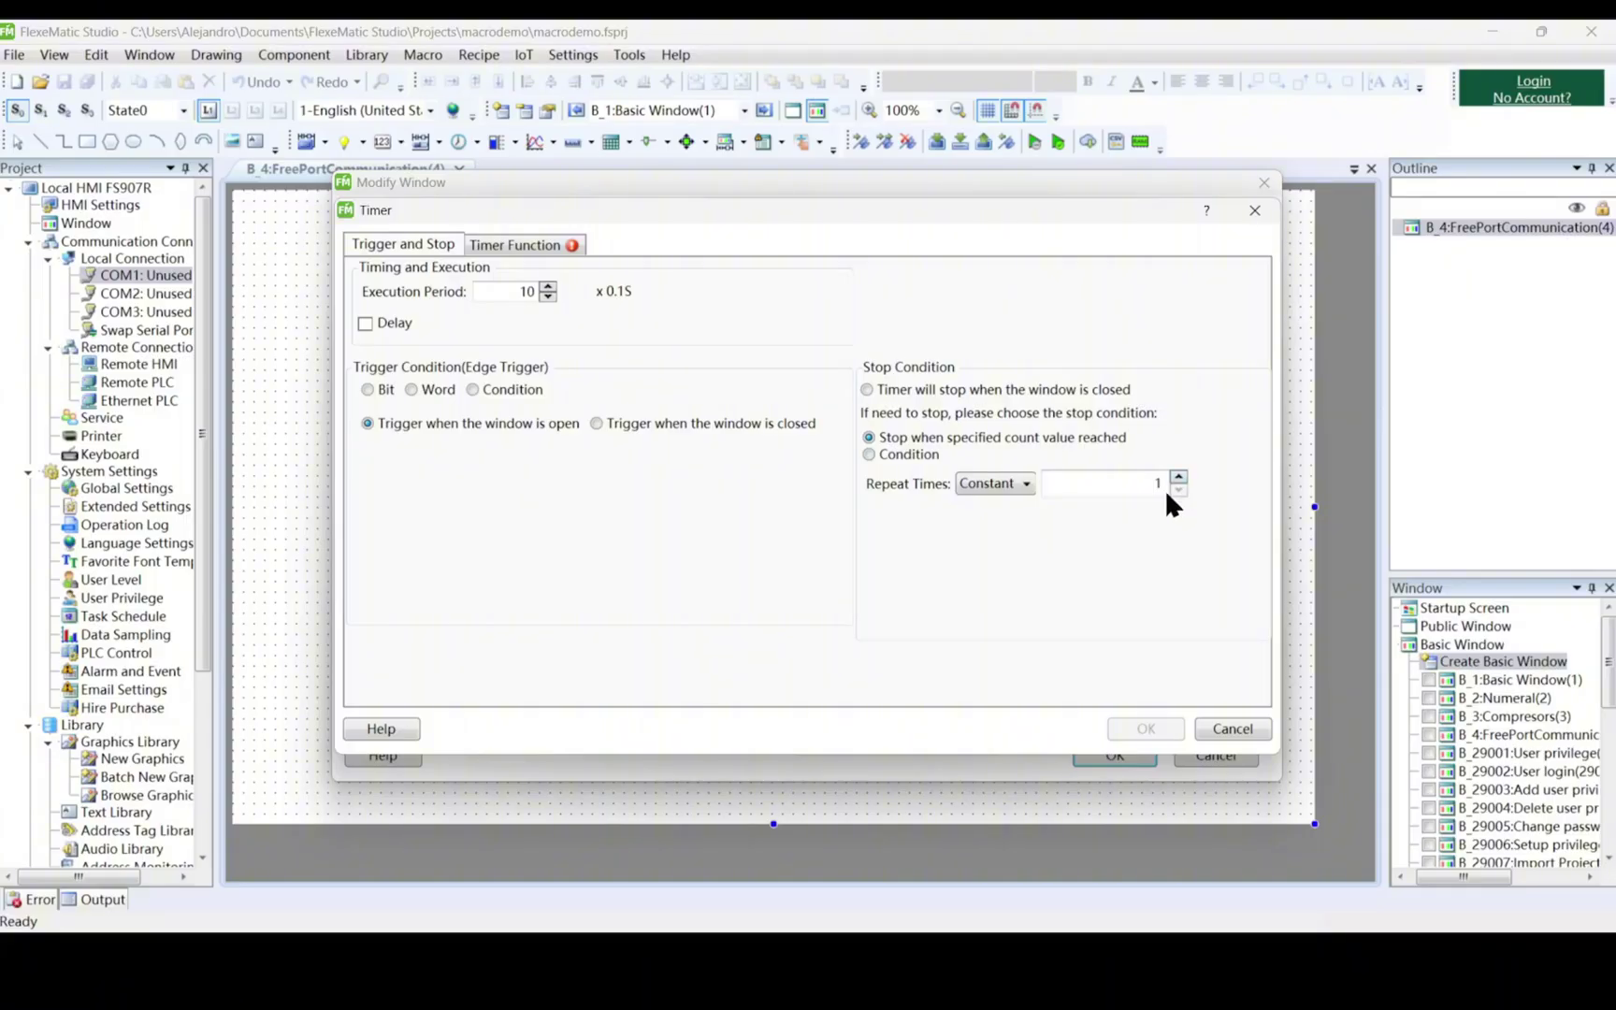
Set the timer function to run the portInitialize macro, and accept the timer and window settings
left_click(547, 246)
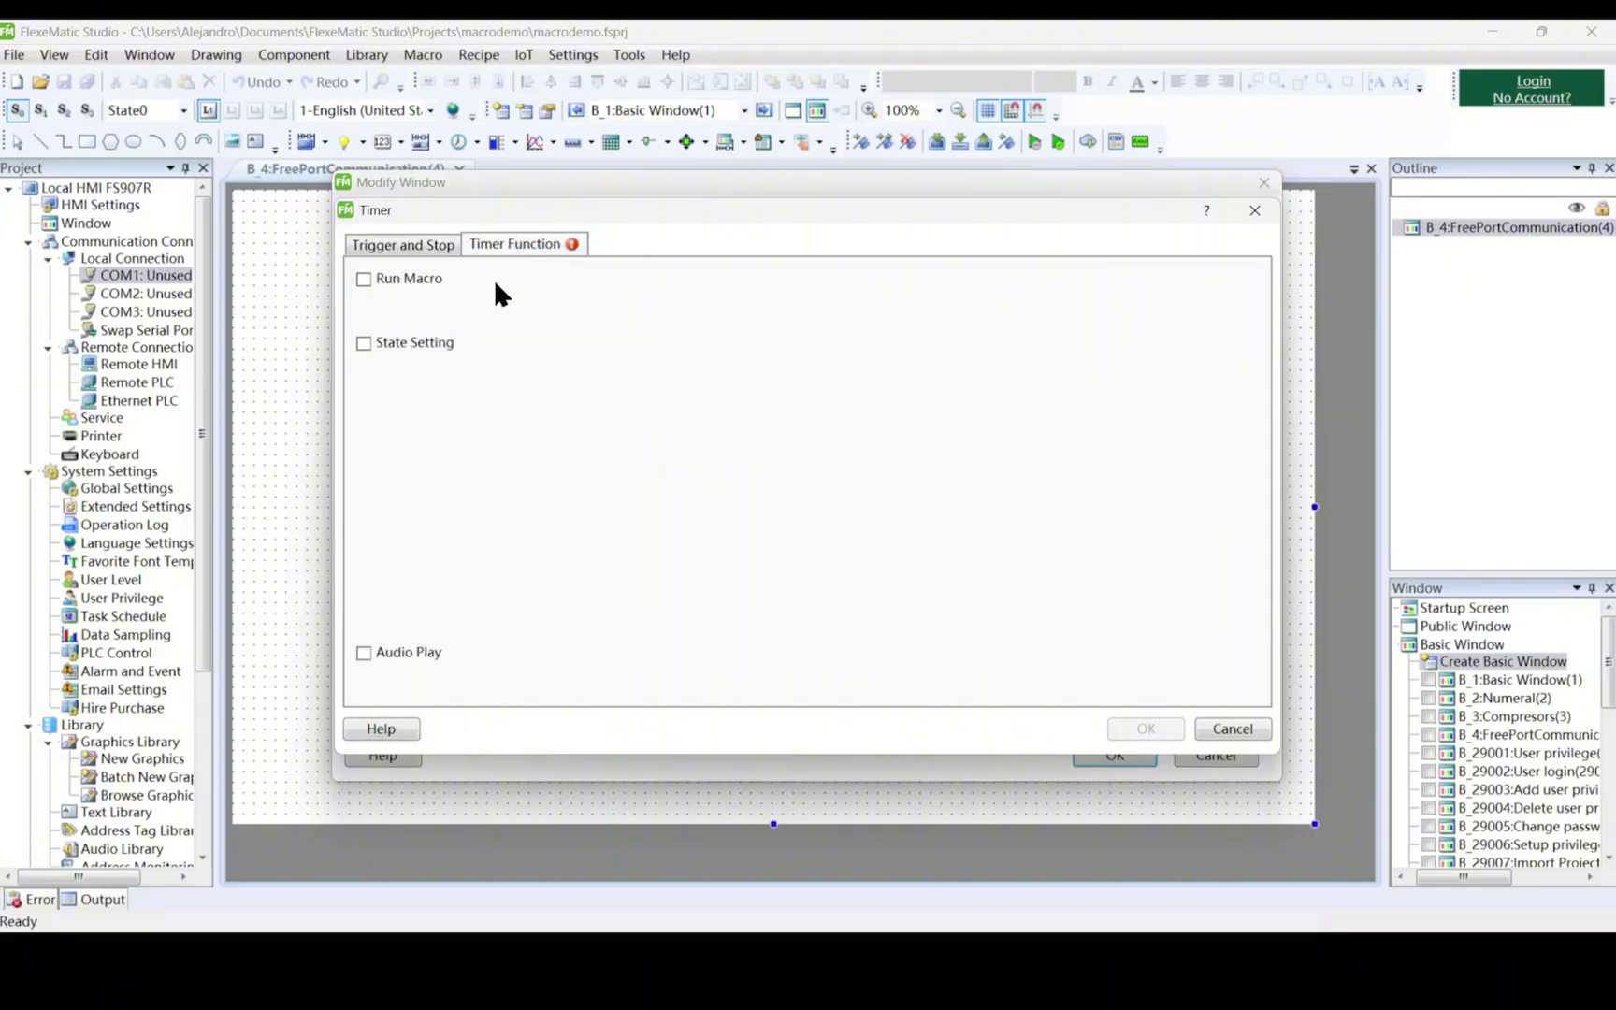
left_click(422, 275)
left_click(519, 279)
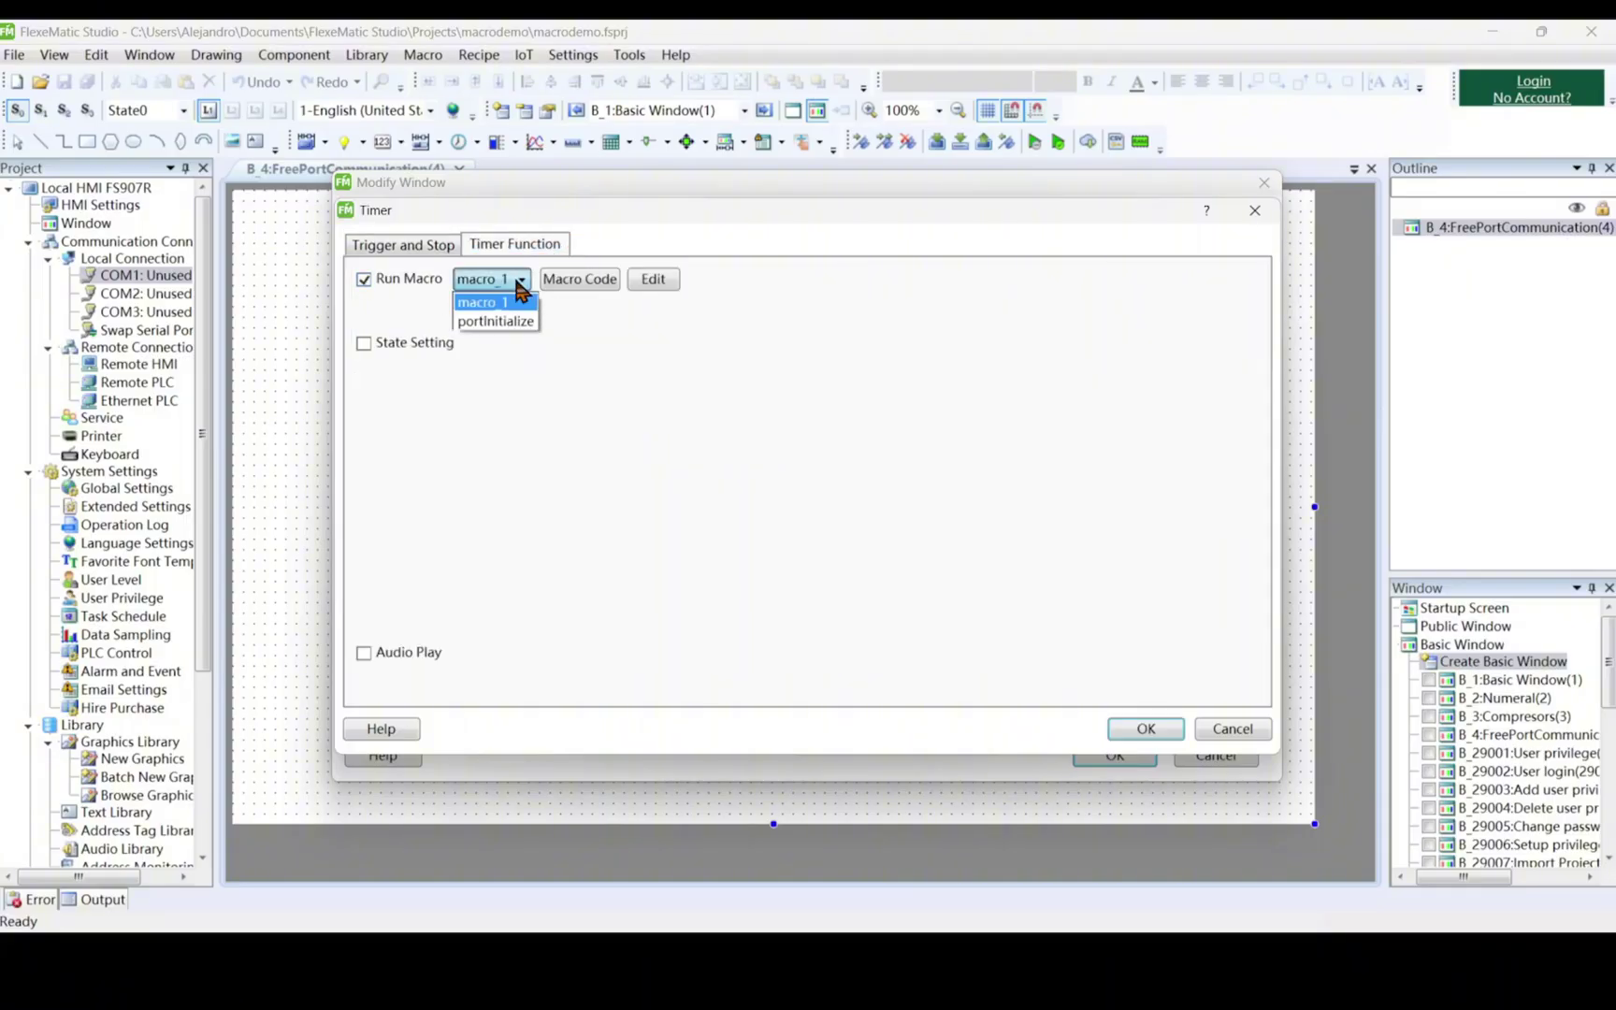
left_click(517, 322)
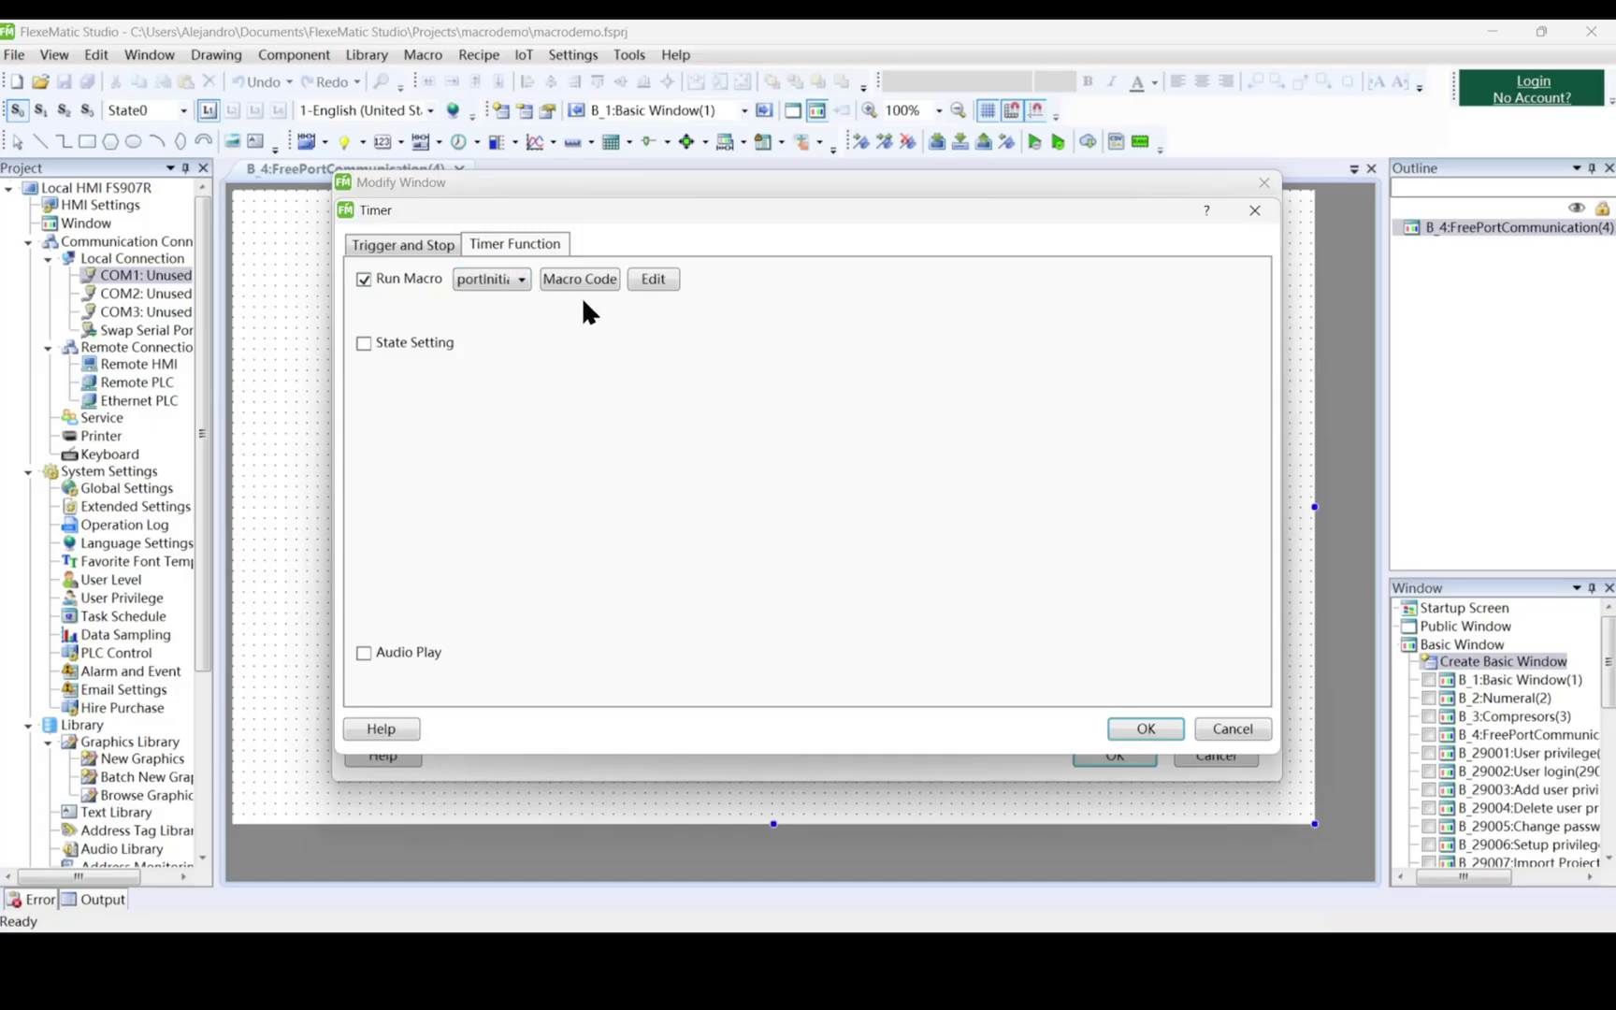
left_click(1127, 725)
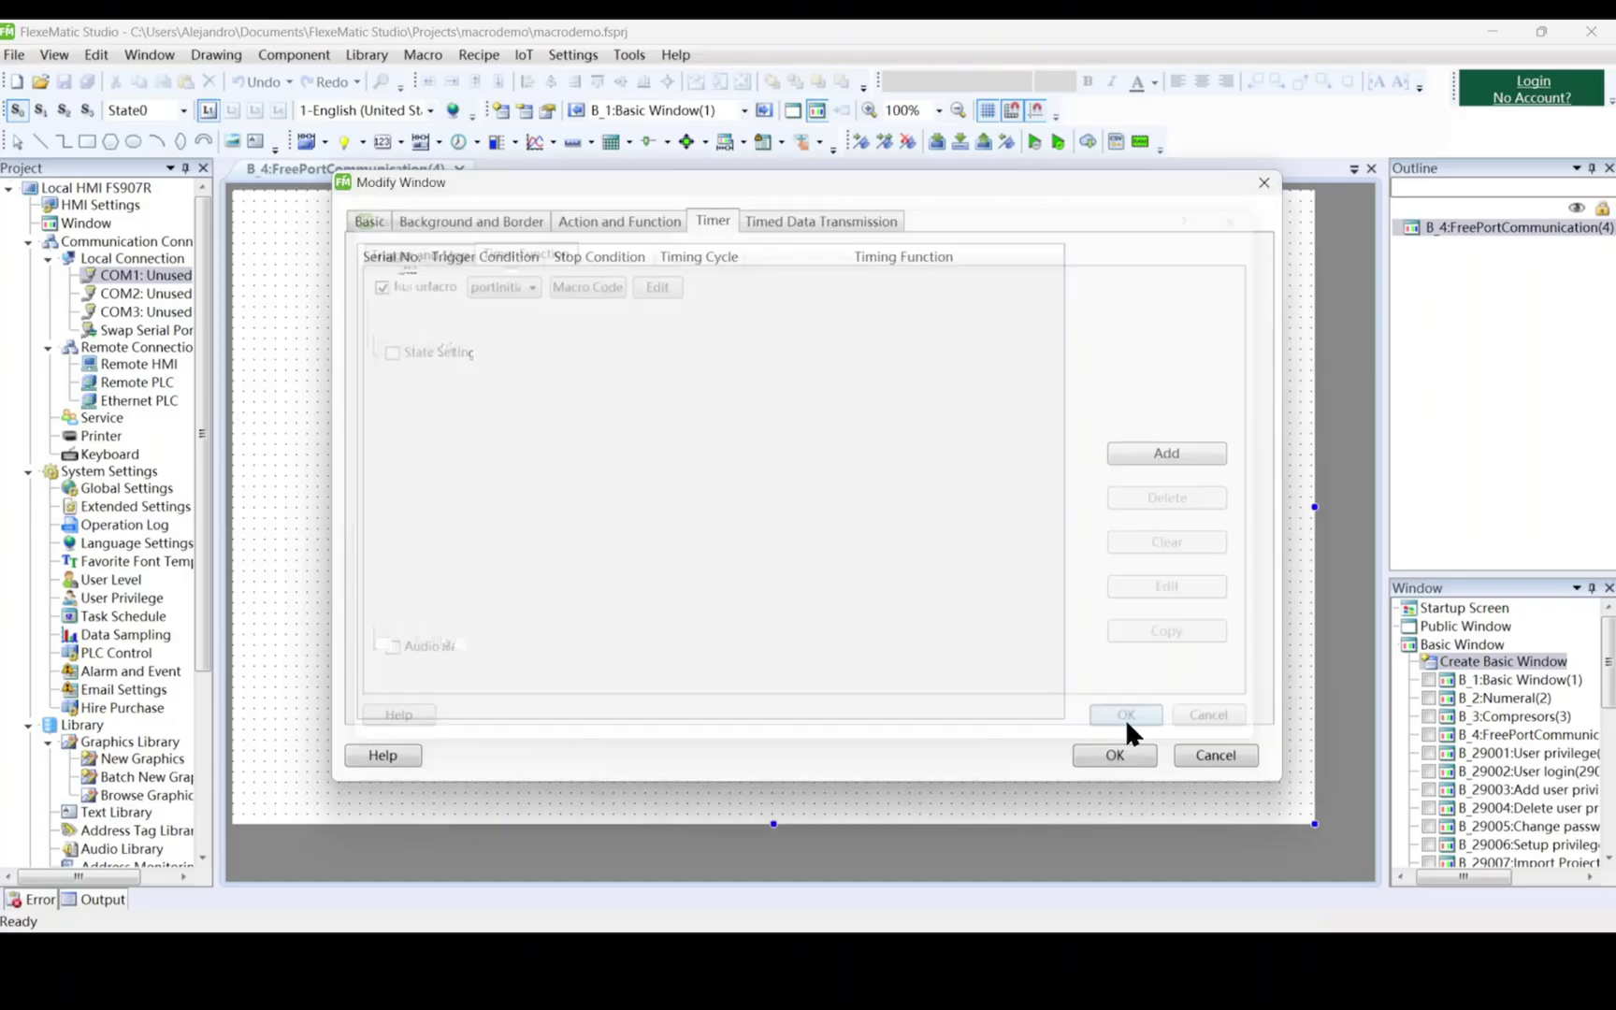
left_click(1125, 754)
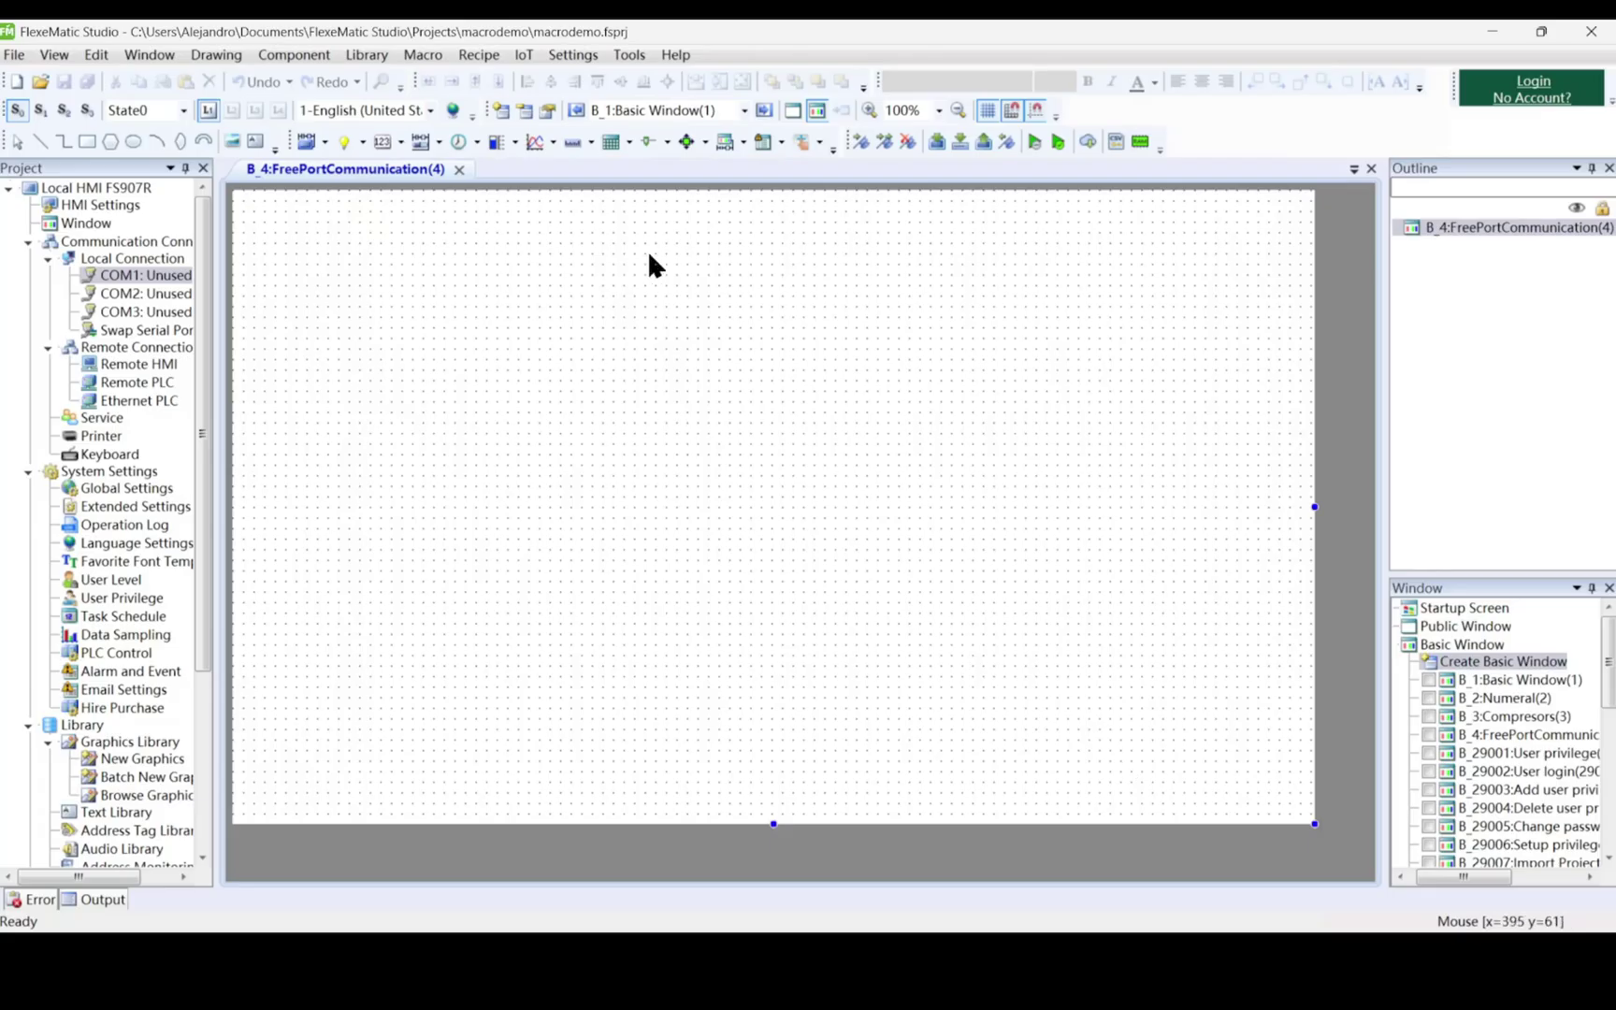
Create a common macro named sendPacketHex and start its body with an unsigned char declaration
left_click(438, 55)
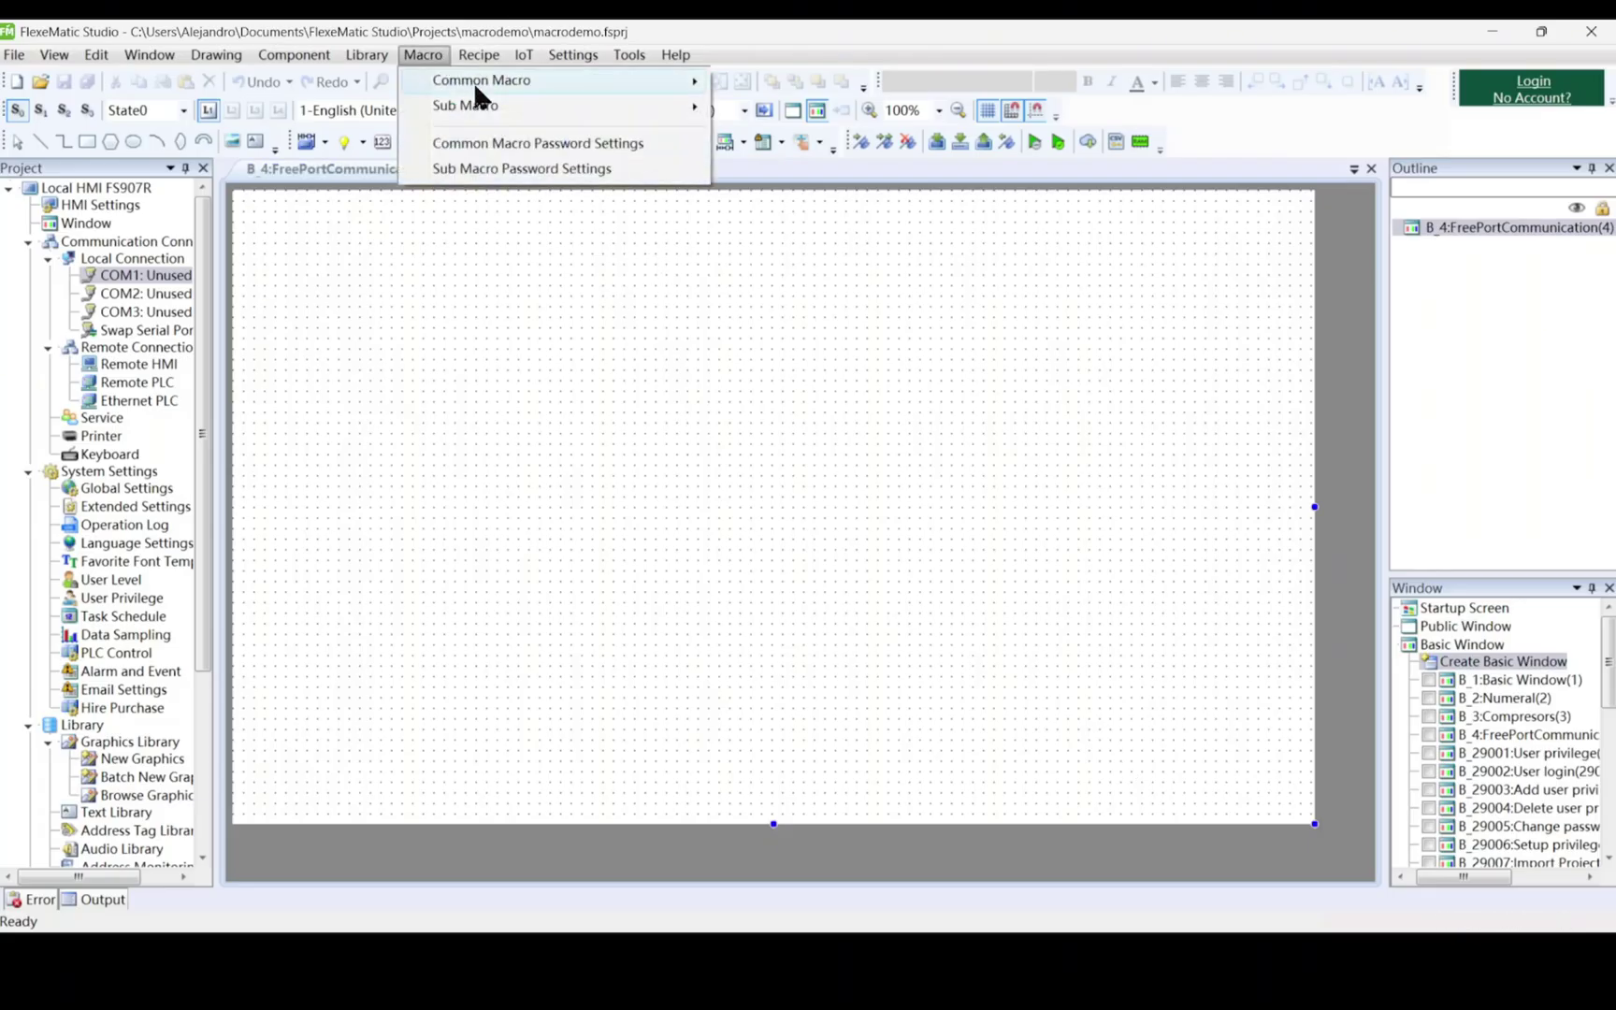
mouse_move(681, 84)
left_click(787, 83)
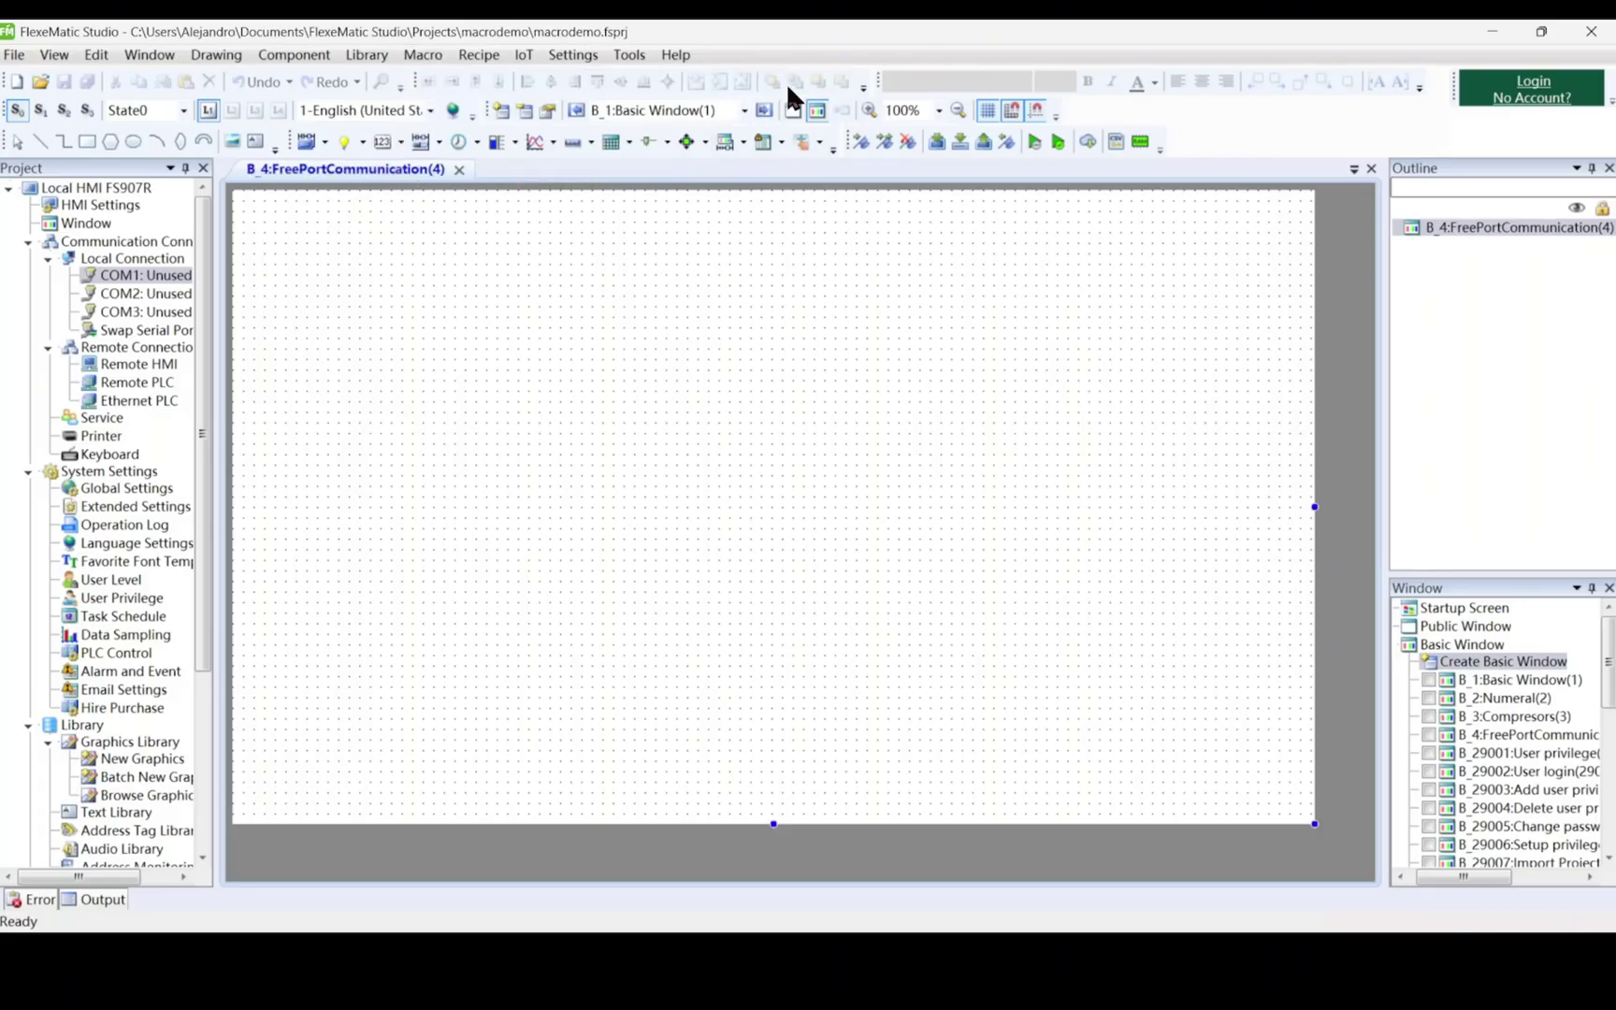
type("sendPacketHex")
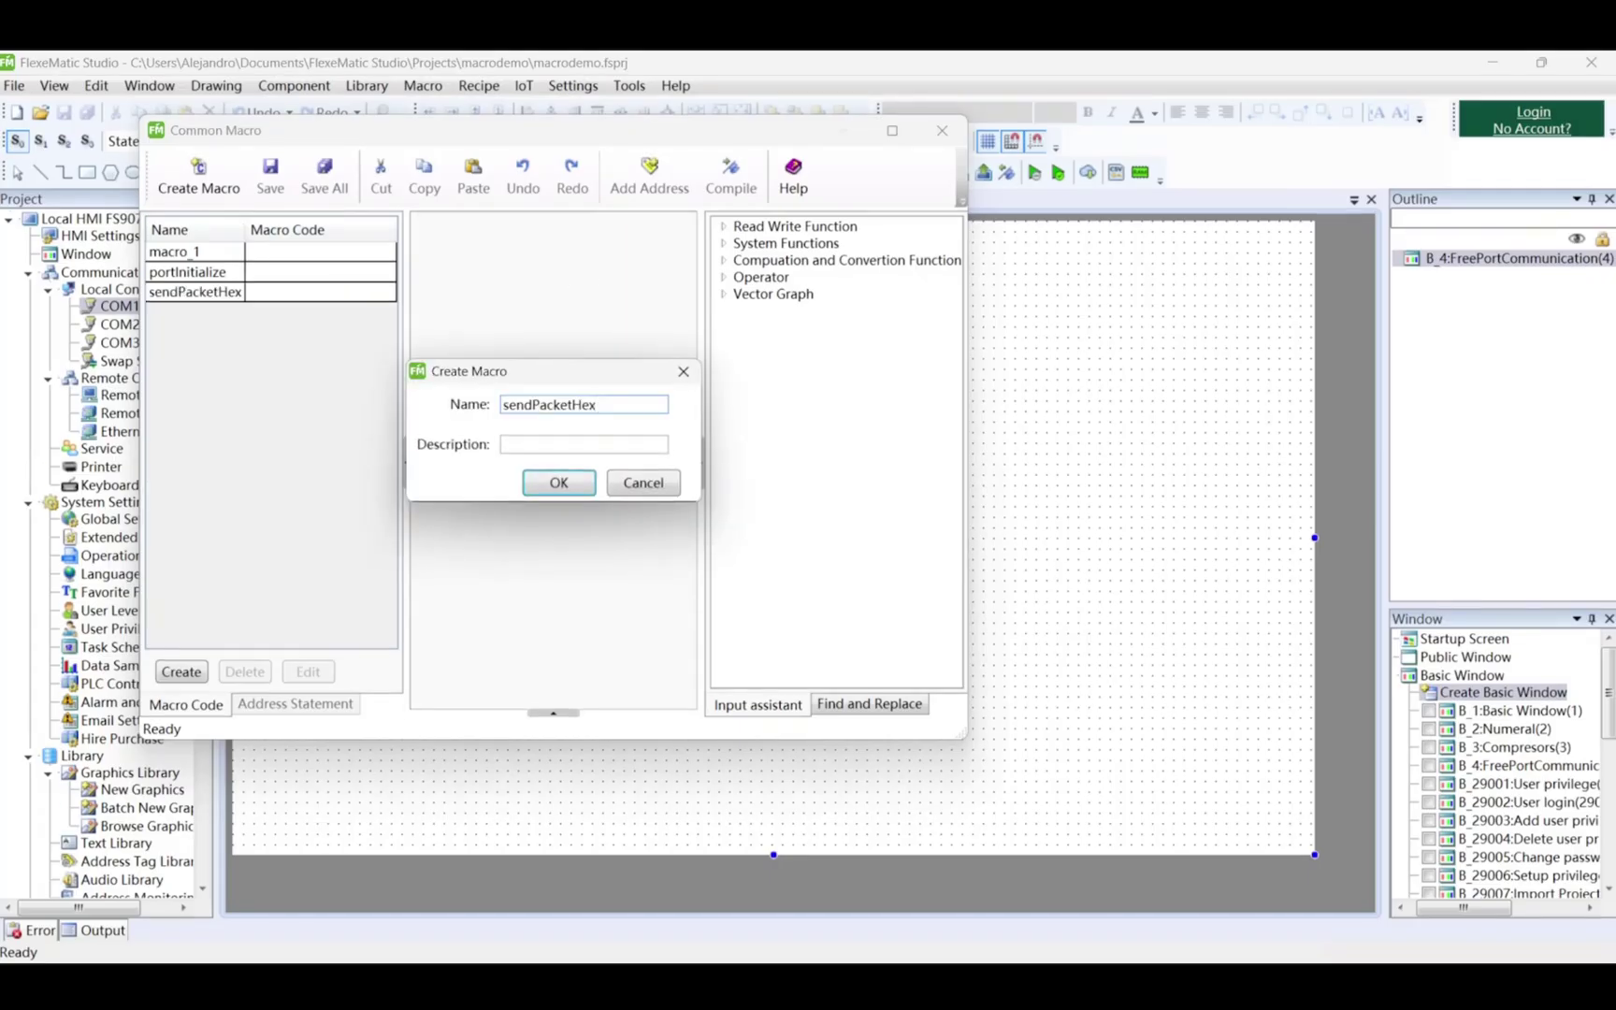
left_click(558, 483)
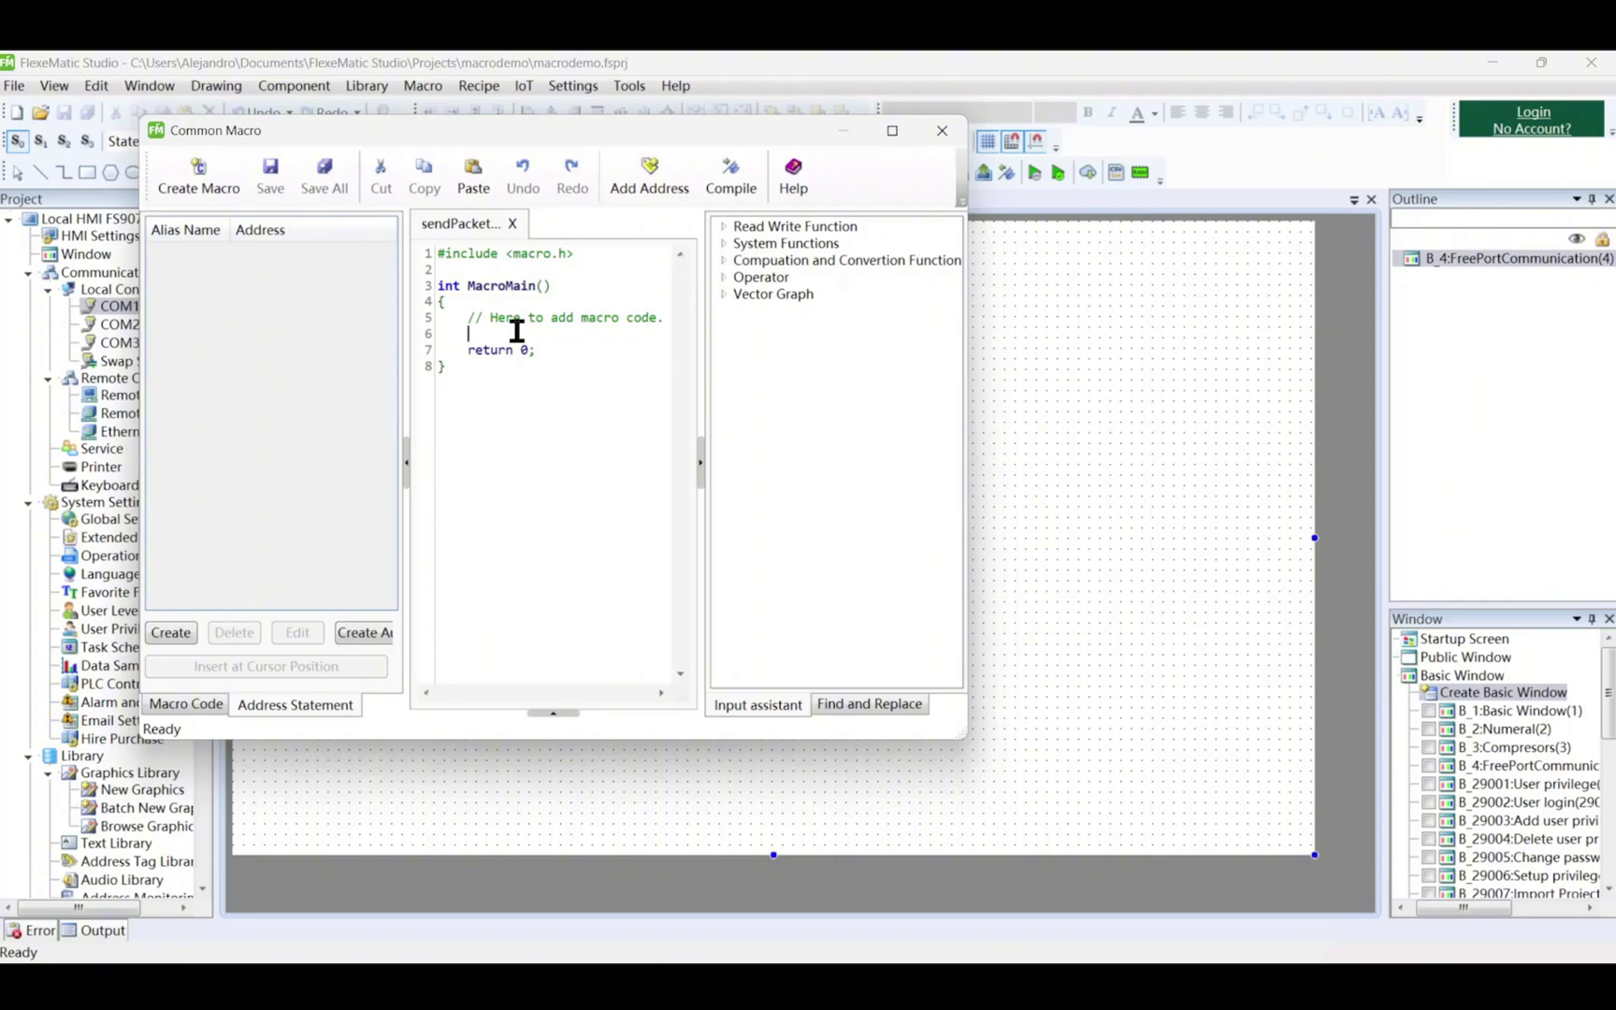
left_click(893, 130)
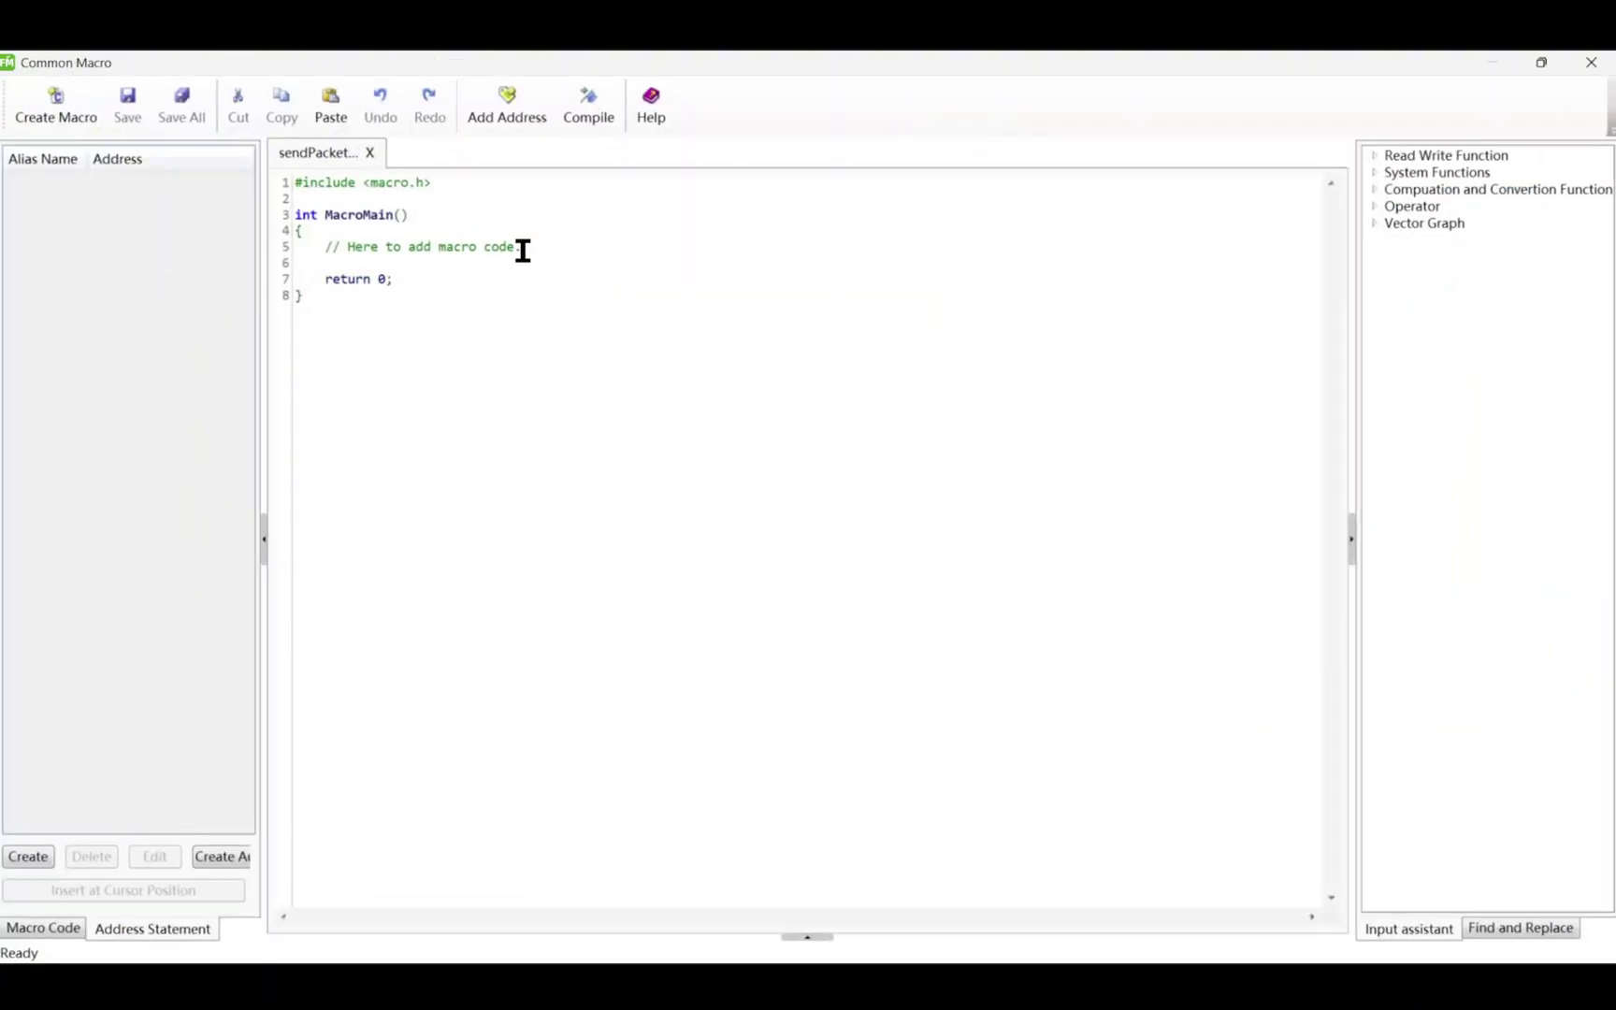
type("unsigned char")
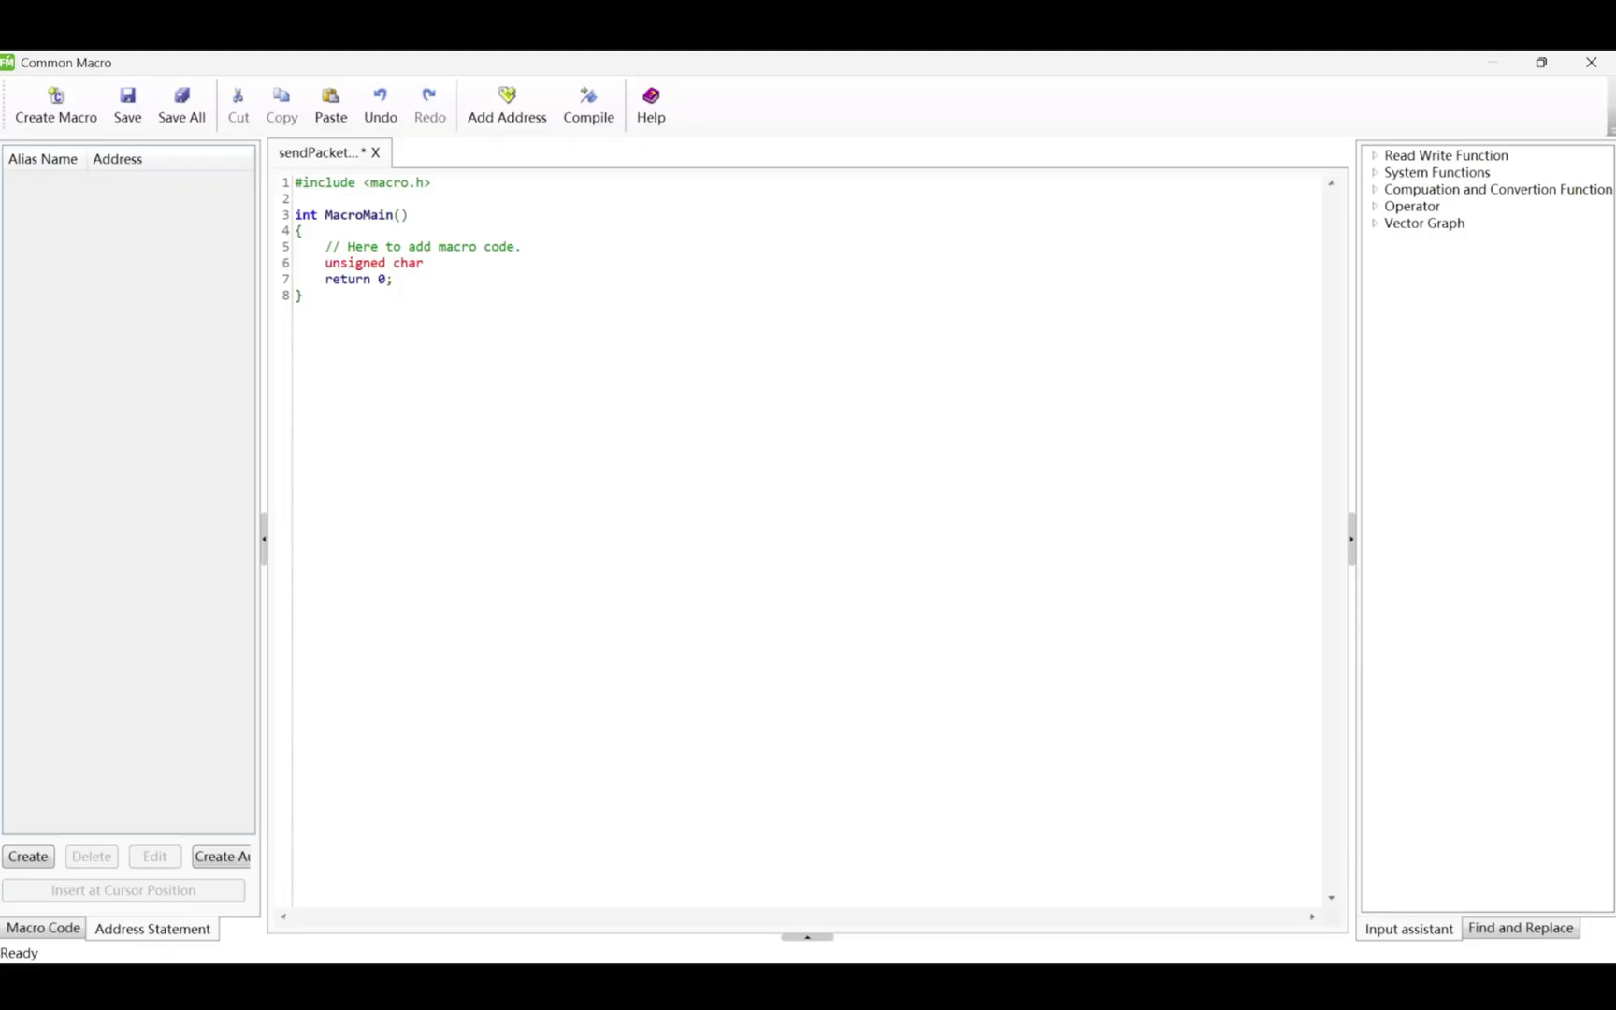
key("Return")
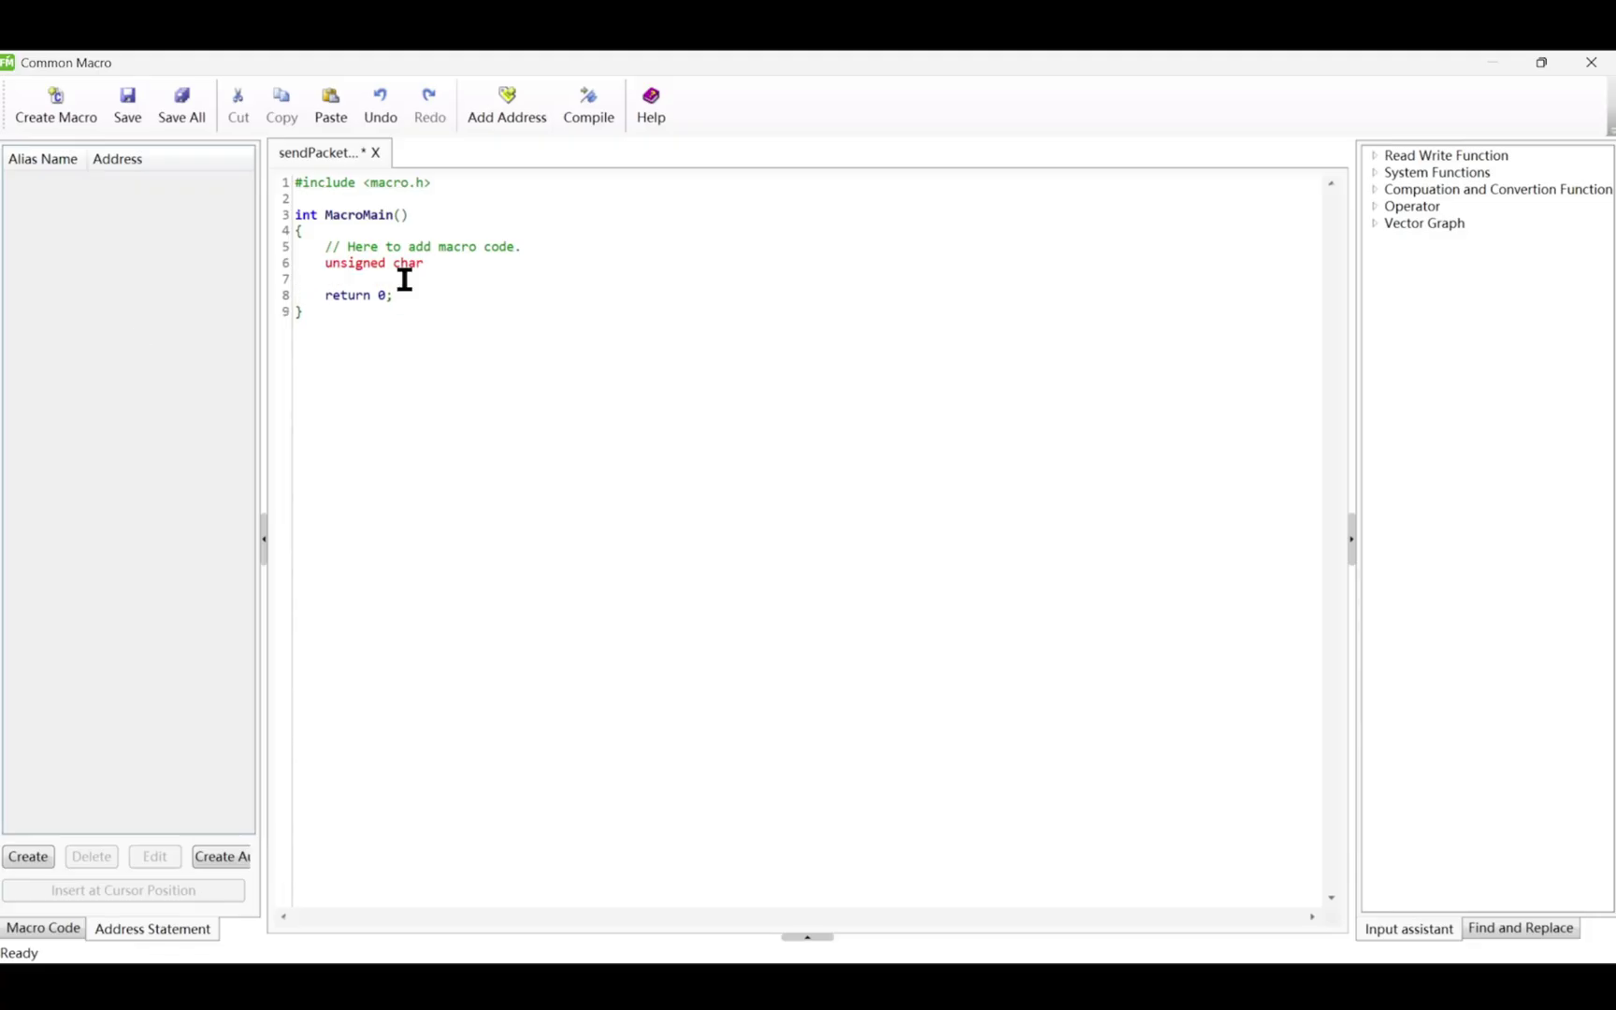
Add an address statement with alias LW1000 for the local word address LW 1000
left_click(28, 857)
left_click(765, 365)
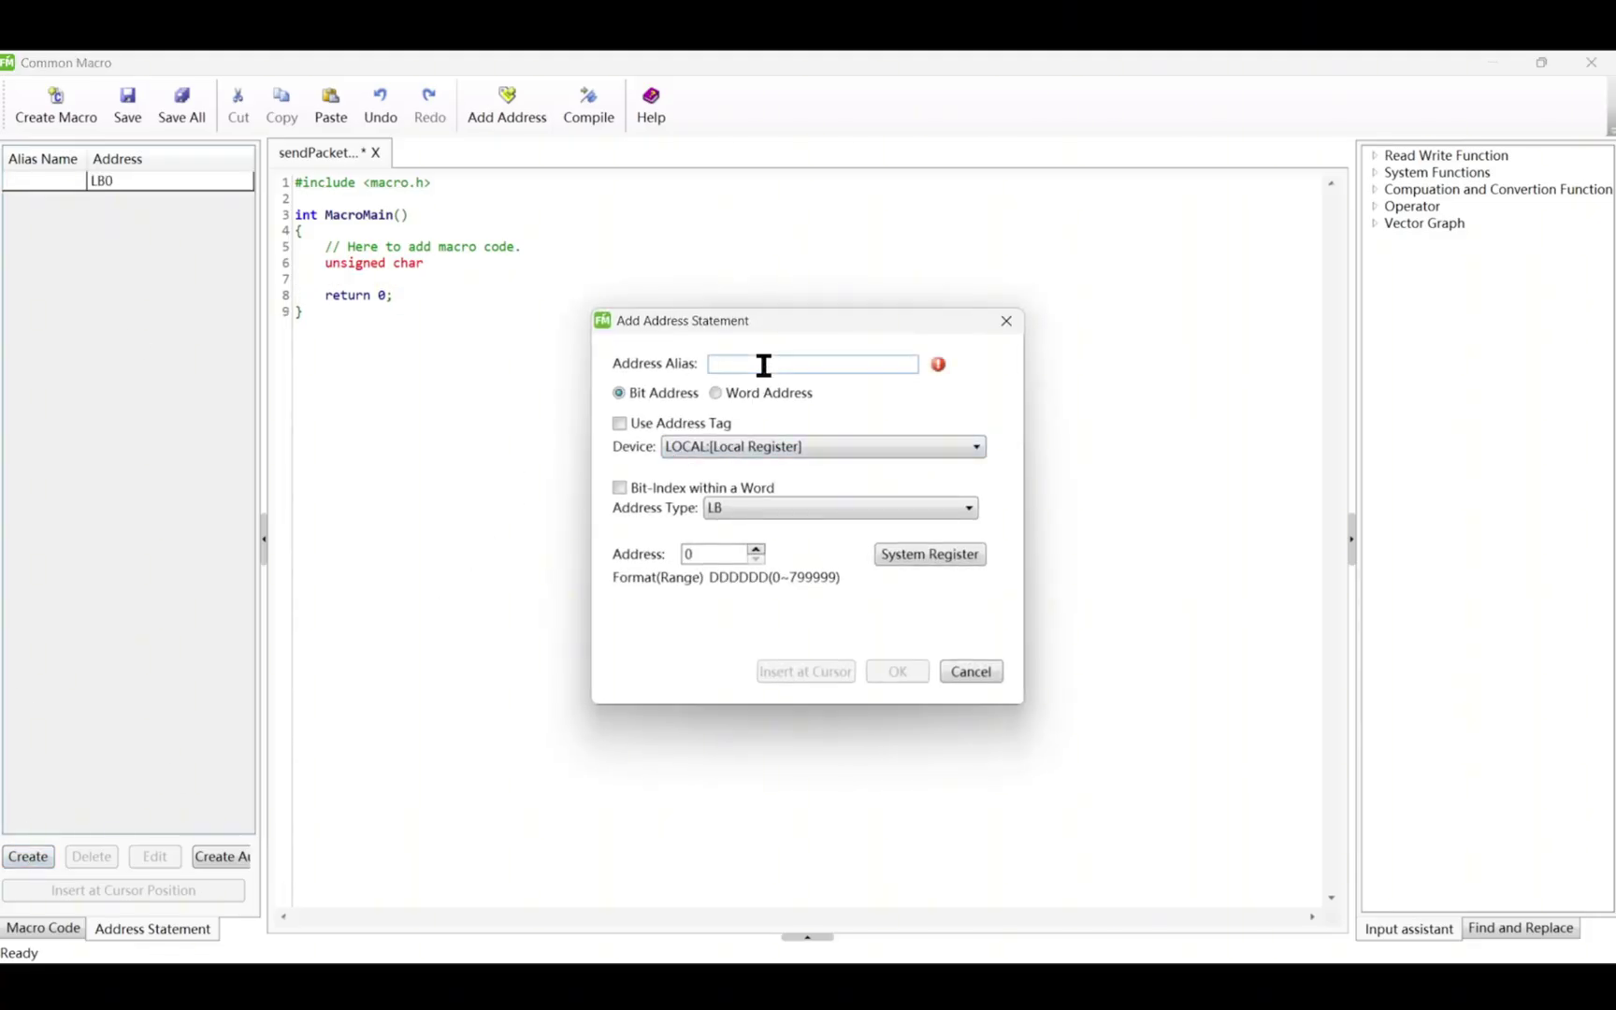
type("LW1000")
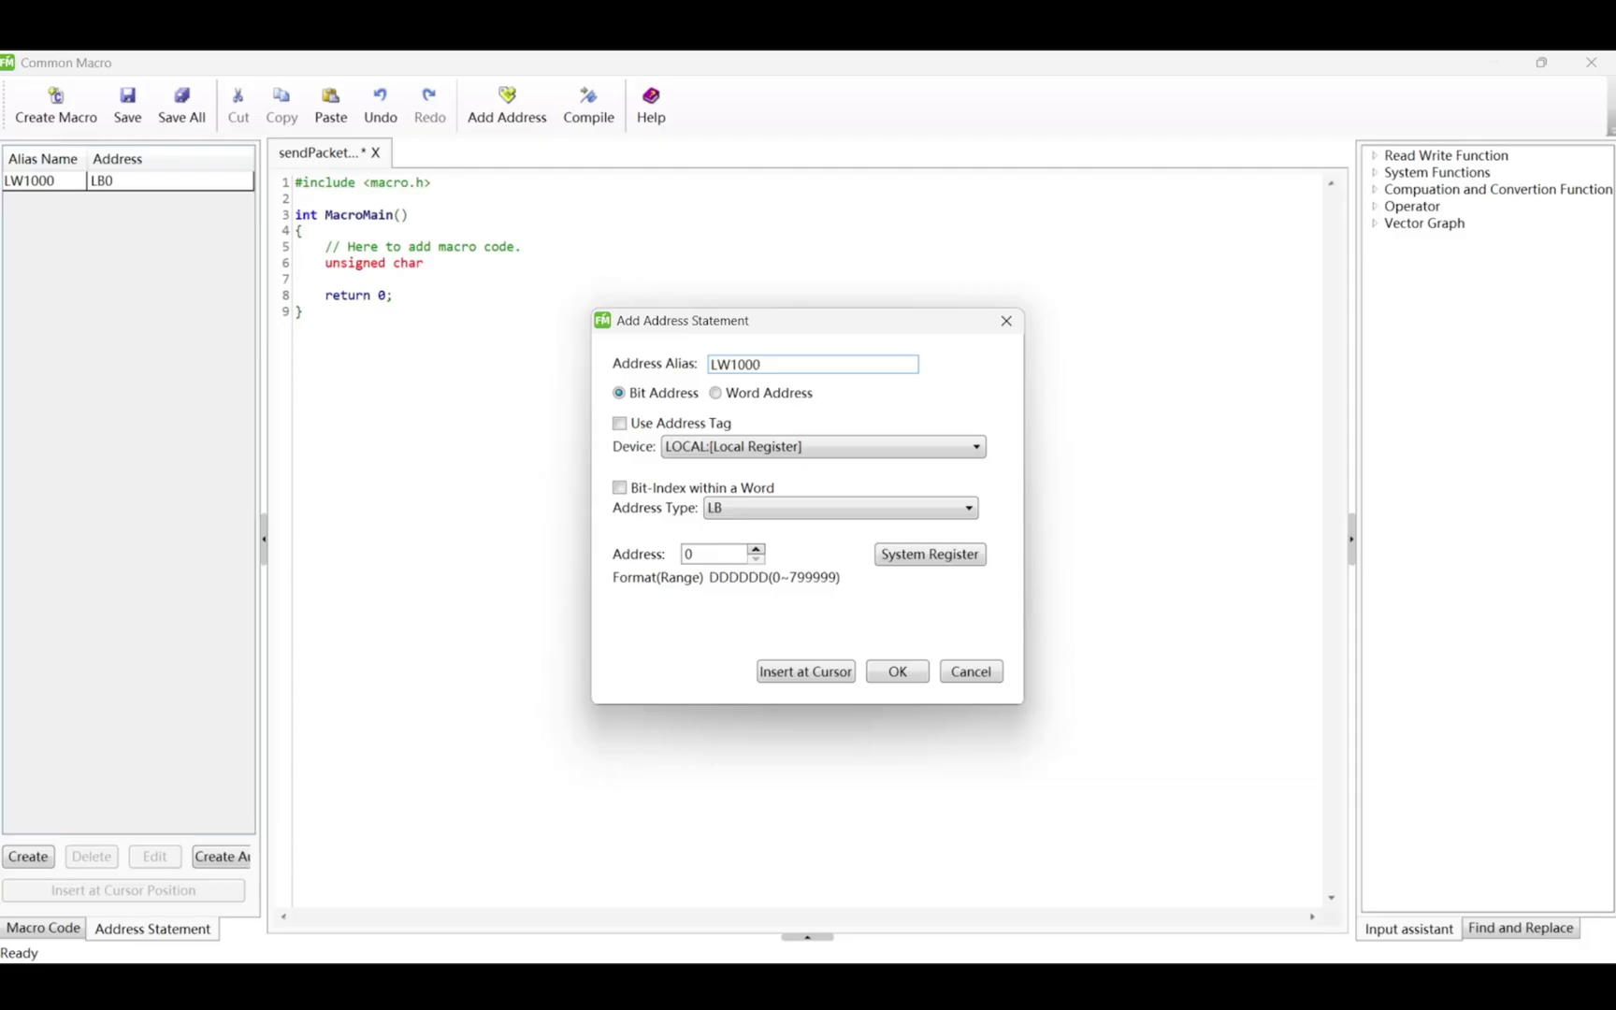
left_click(712, 487)
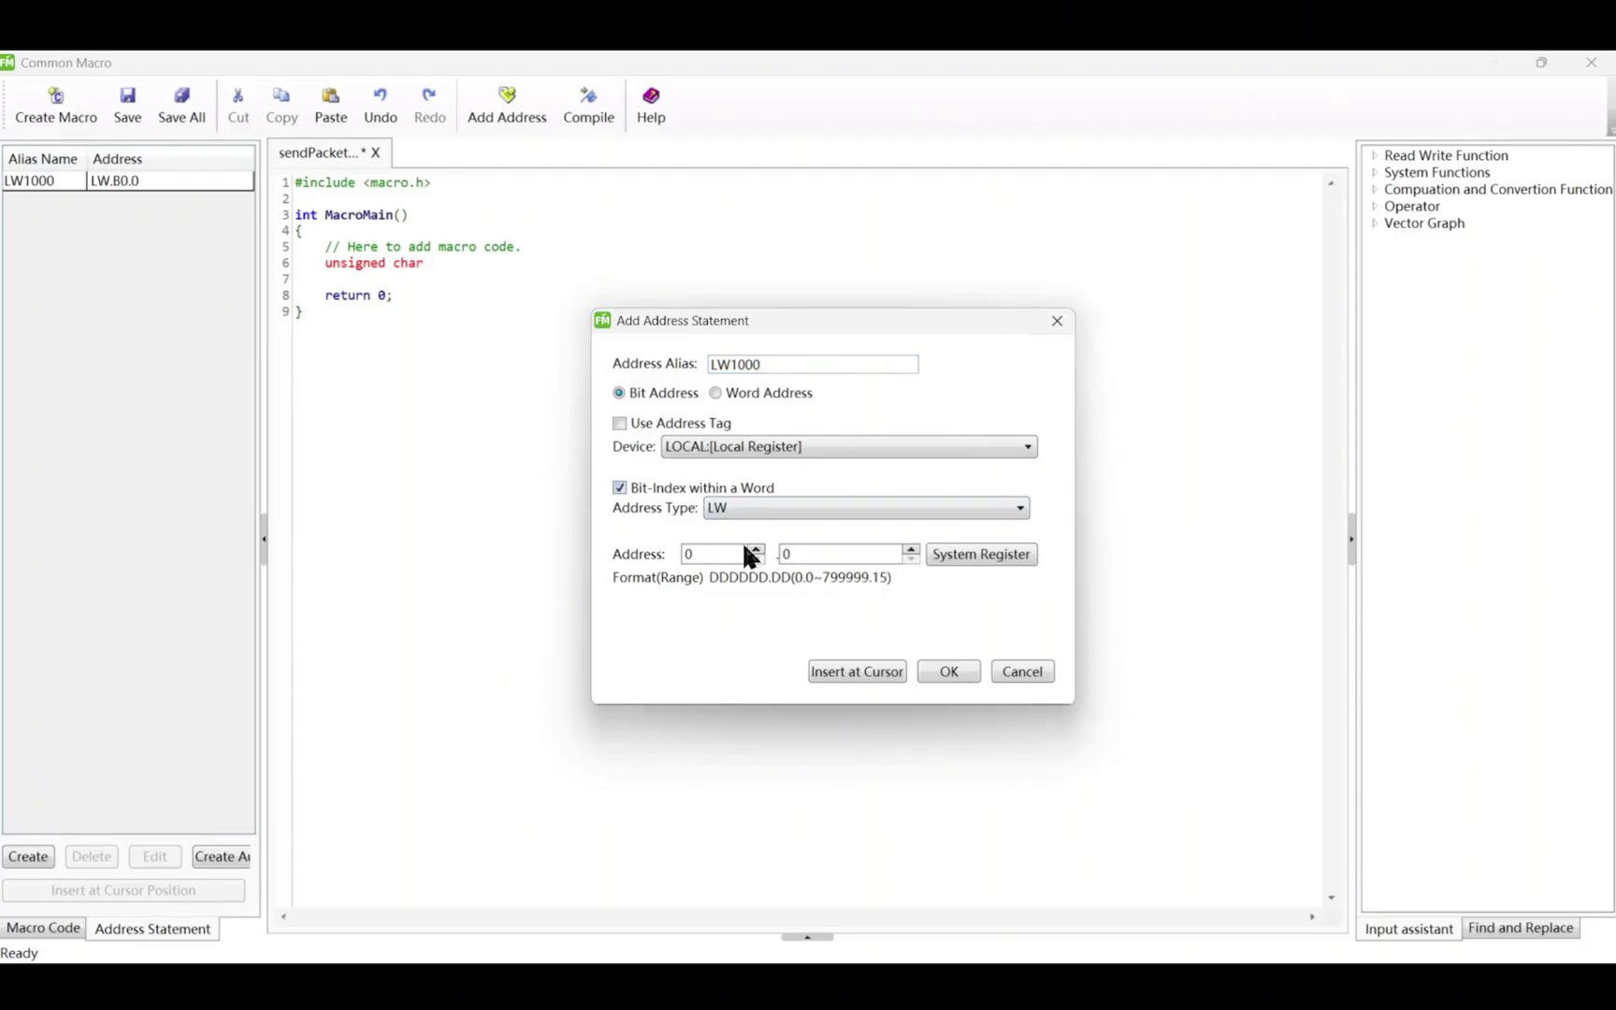
left_click(716, 393)
double_click(721, 553)
type("1000")
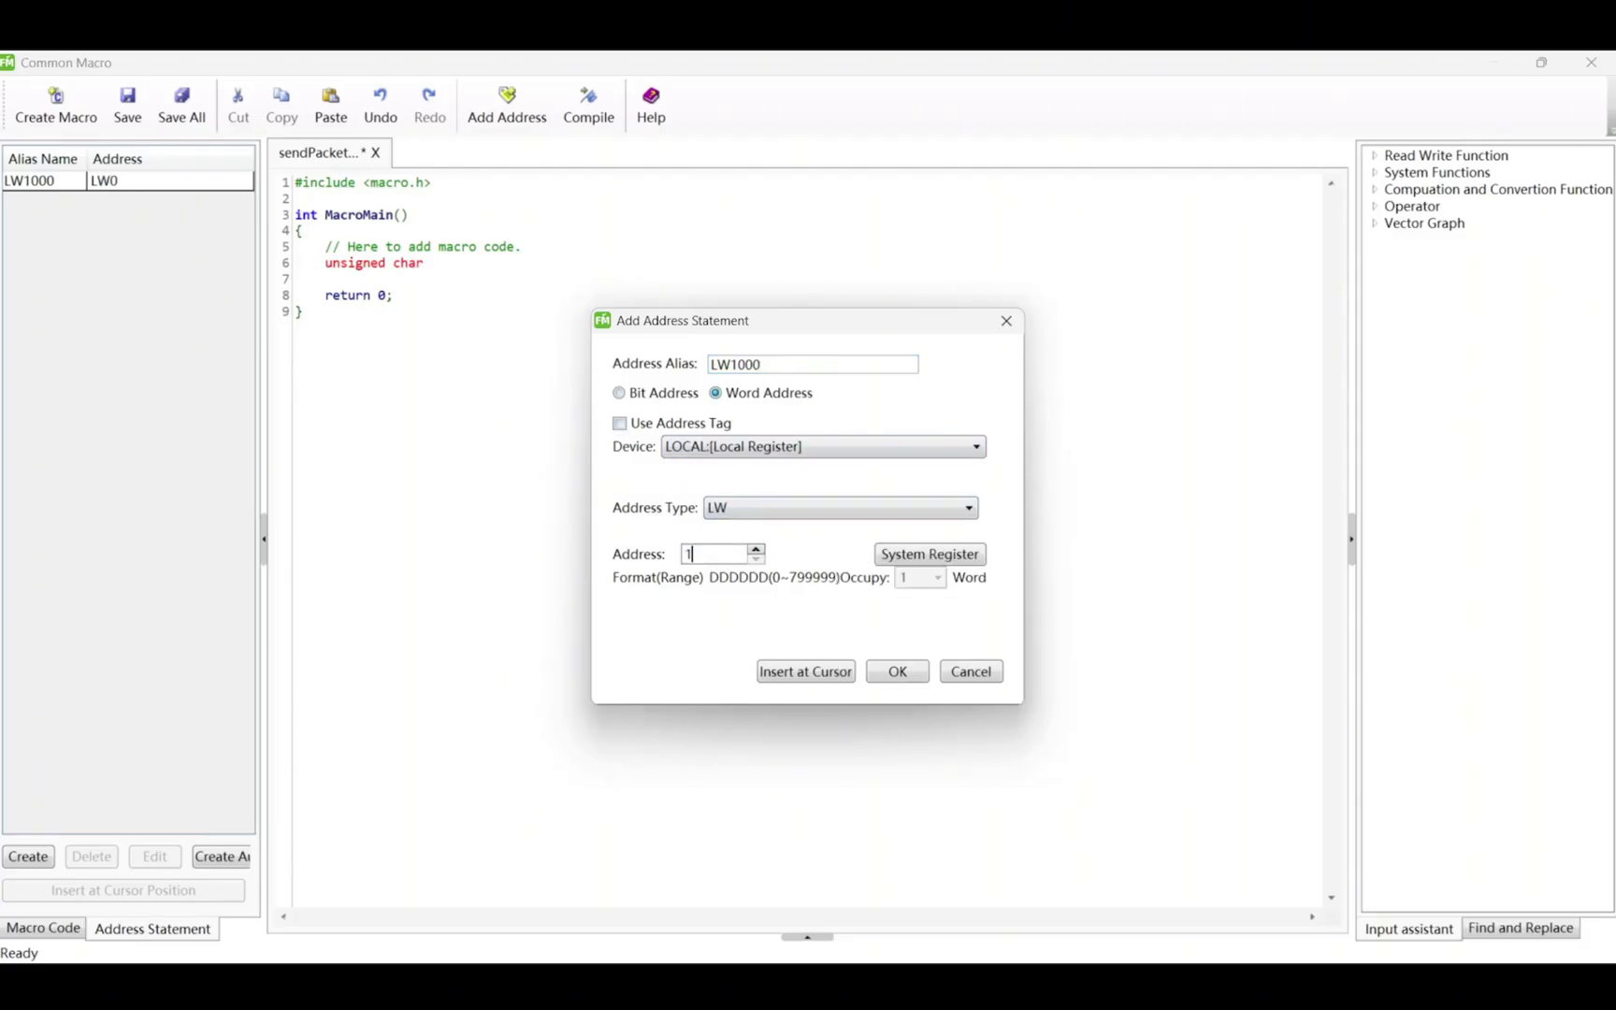
left_click(887, 670)
Complete the unsigned char declaration with sendbuf[12] = {0}; and add the assignment sendbuf[0] = 0x03; below it
left_click(454, 264)
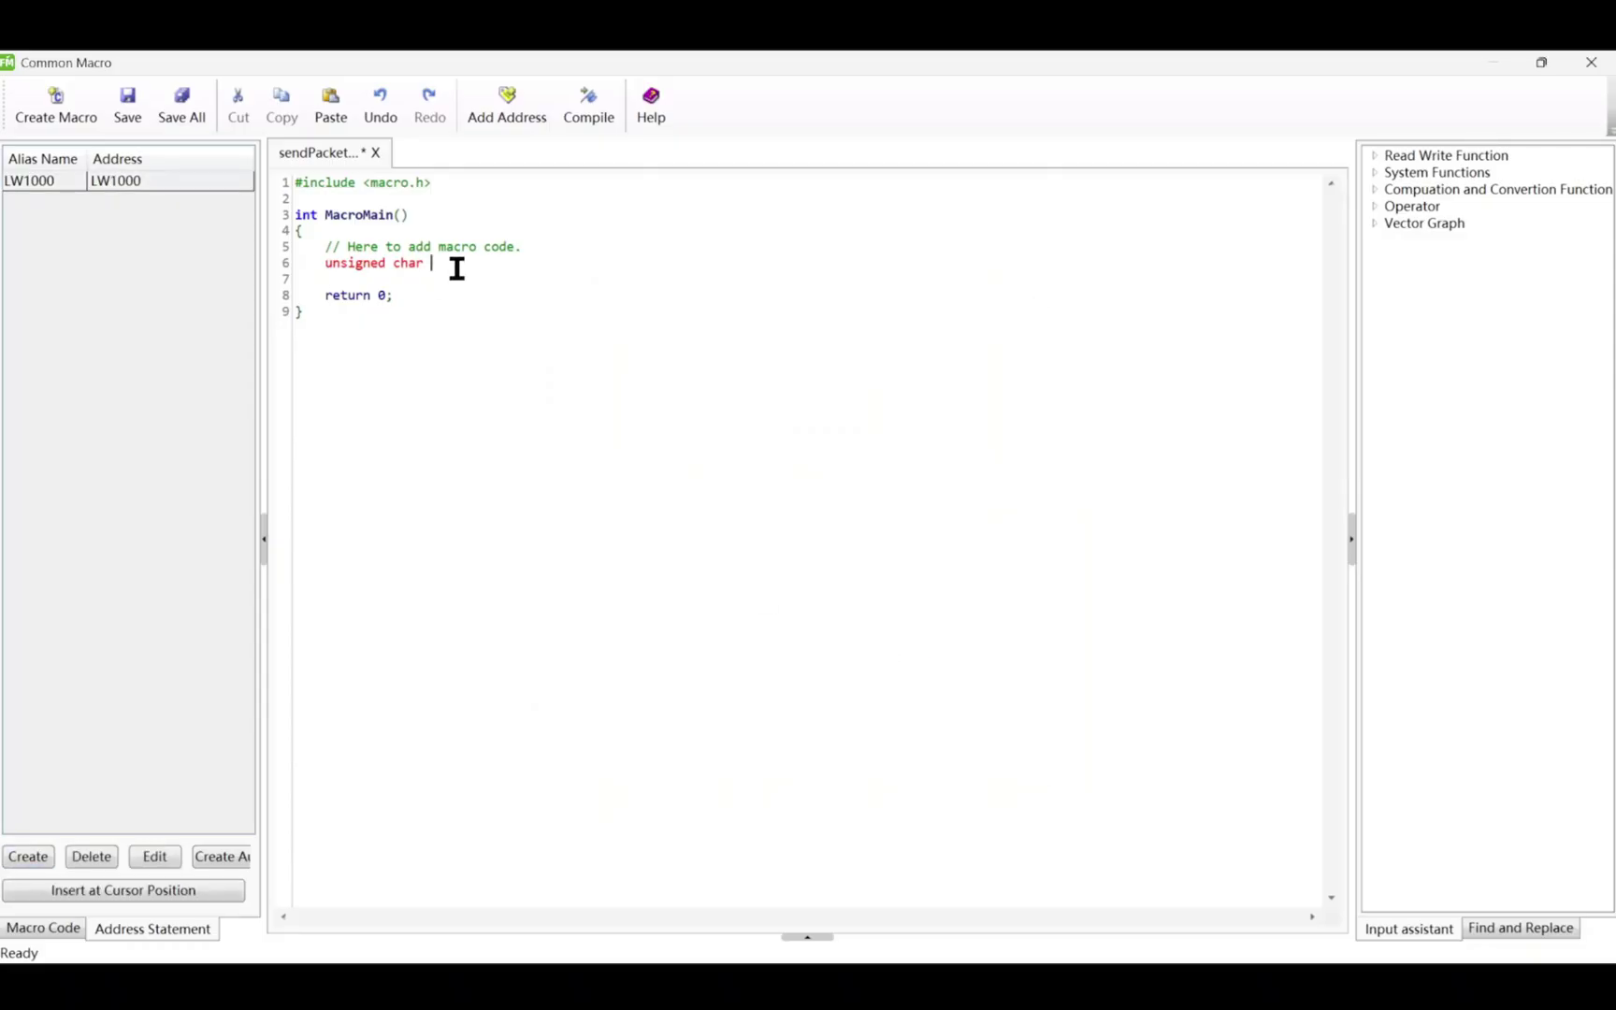
type("sendbuf[12] = {0};")
key("Return")
key("Return")
type("sendb")
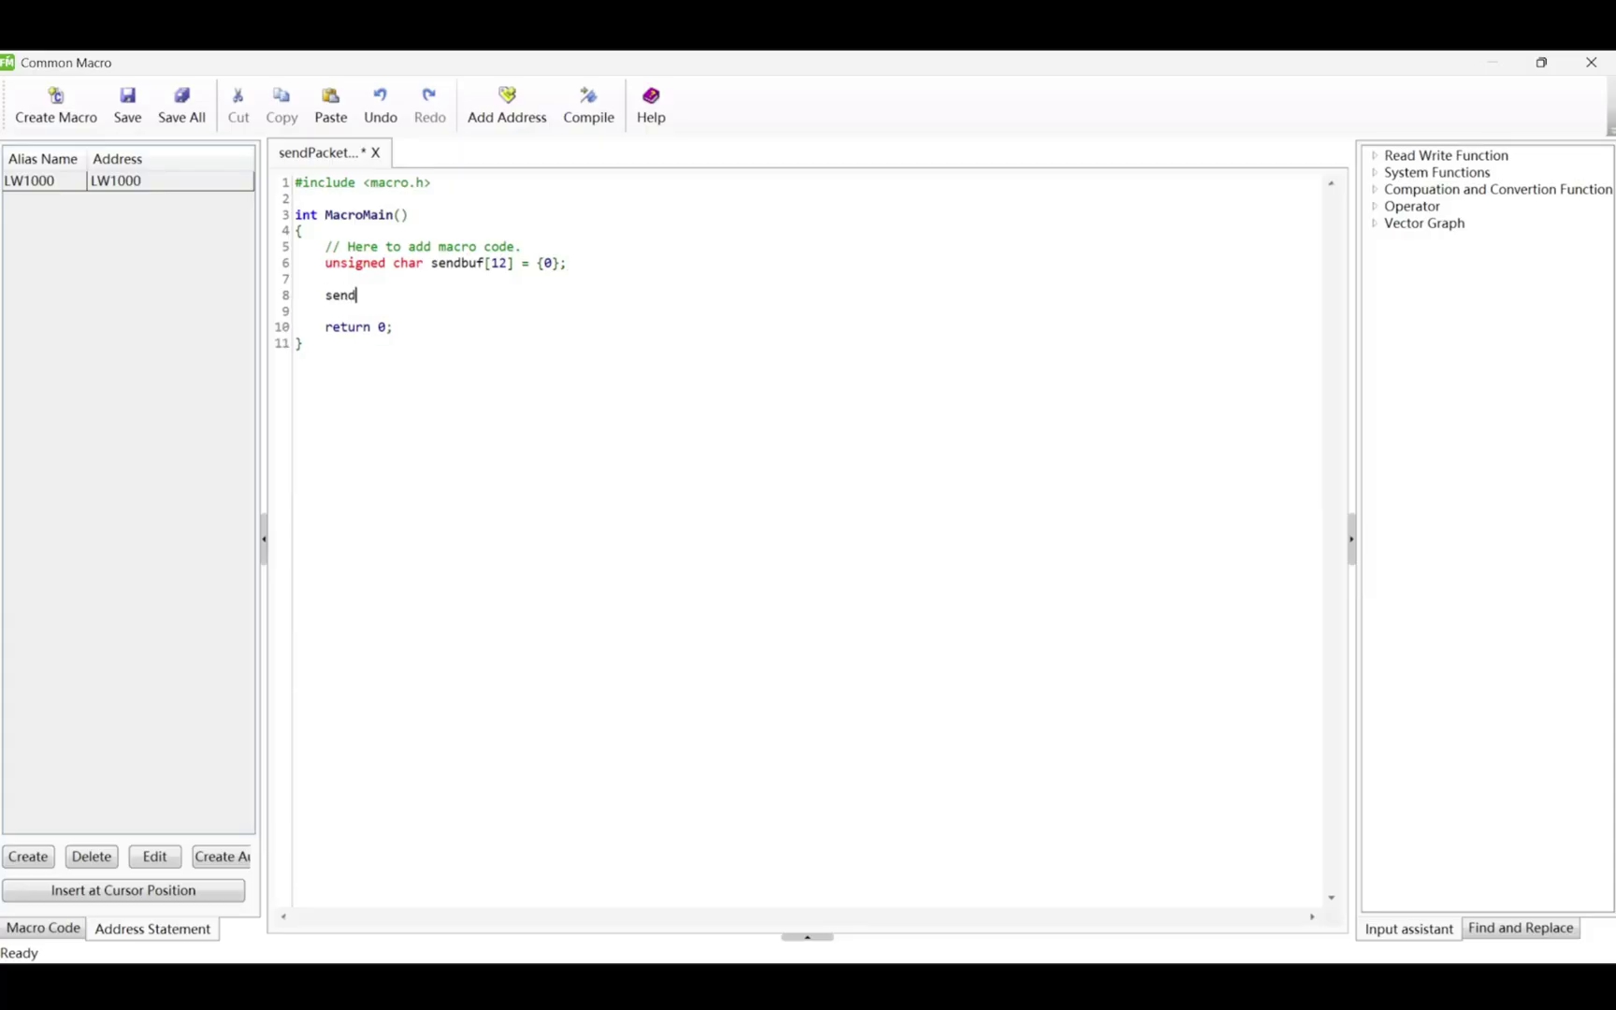
type("uf[0] = 0x03;")
Duplicate the sendbuf[0] = 0x03; assignment onto the following line and align its indentation
left_click_drag(492, 300, 309, 304)
key("ctrl+c")
key("Right")
key("Down")
key("ctrl+v")
left_click(321, 315)
key("Delete")
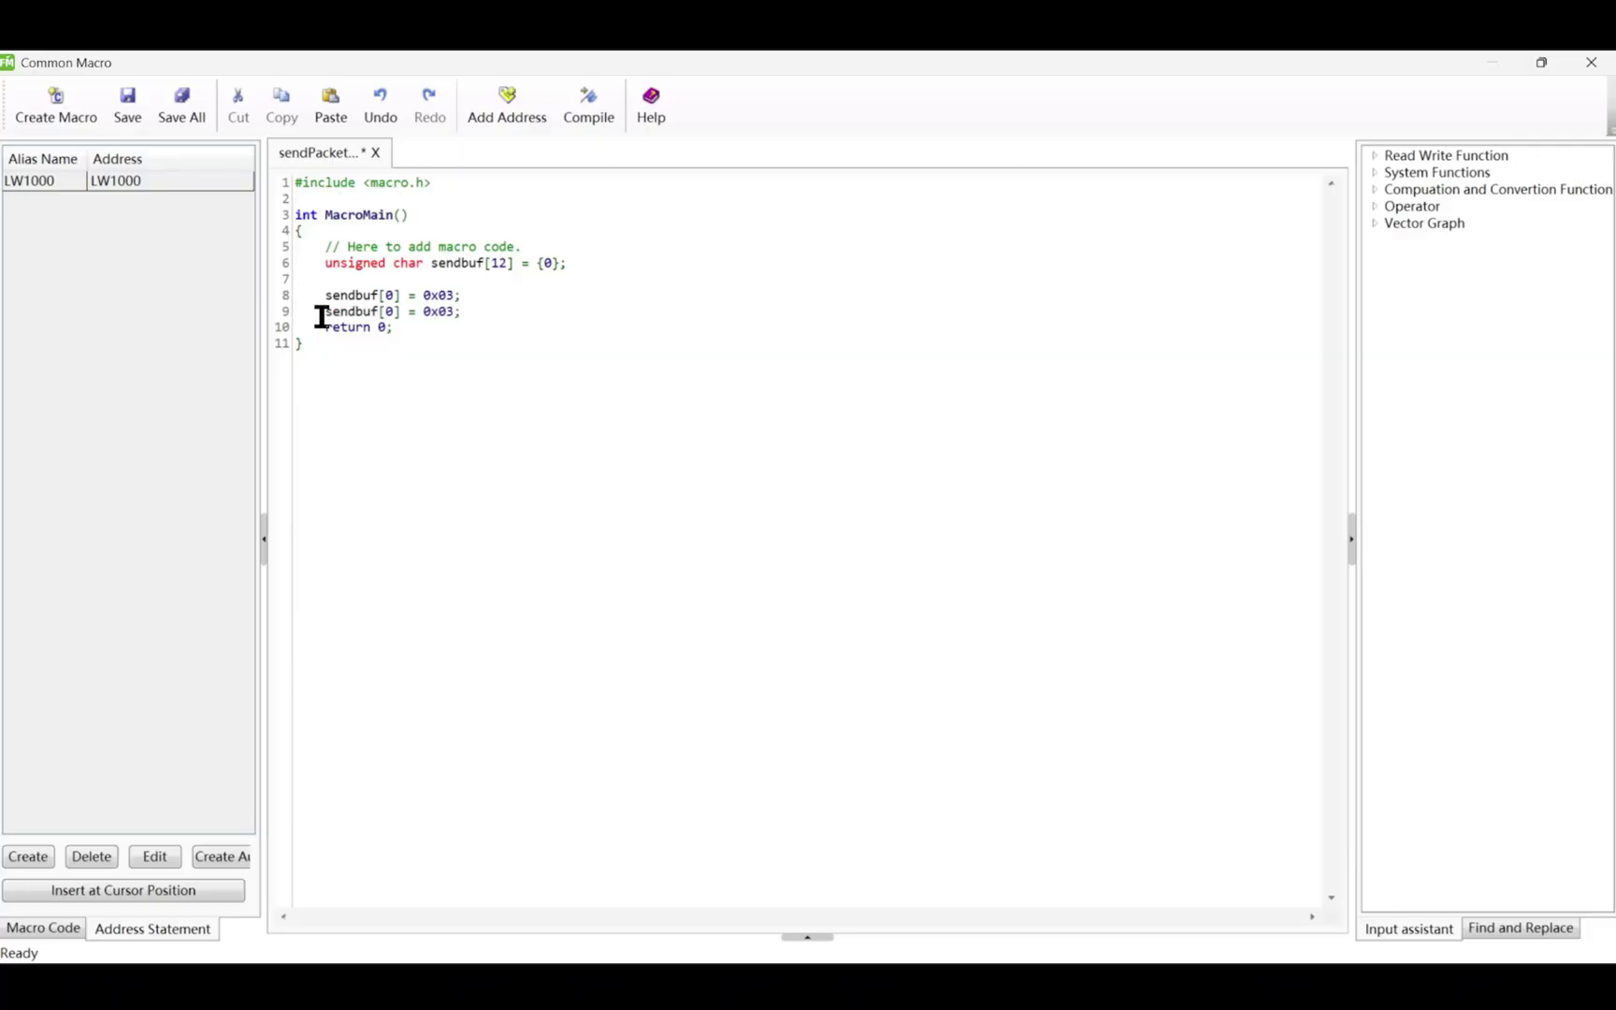
Insert seven blank lines between the second sendbuf[0] = 0x03; assignment and return 0;
left_click(476, 315)
key("Return")
key("Return")
key("Return")
key("Return")
key("Return")
key("Return")
key("Return")
key("Up")
key("Up")
key("Up")
key("Up")
key("Up")
key("Up")
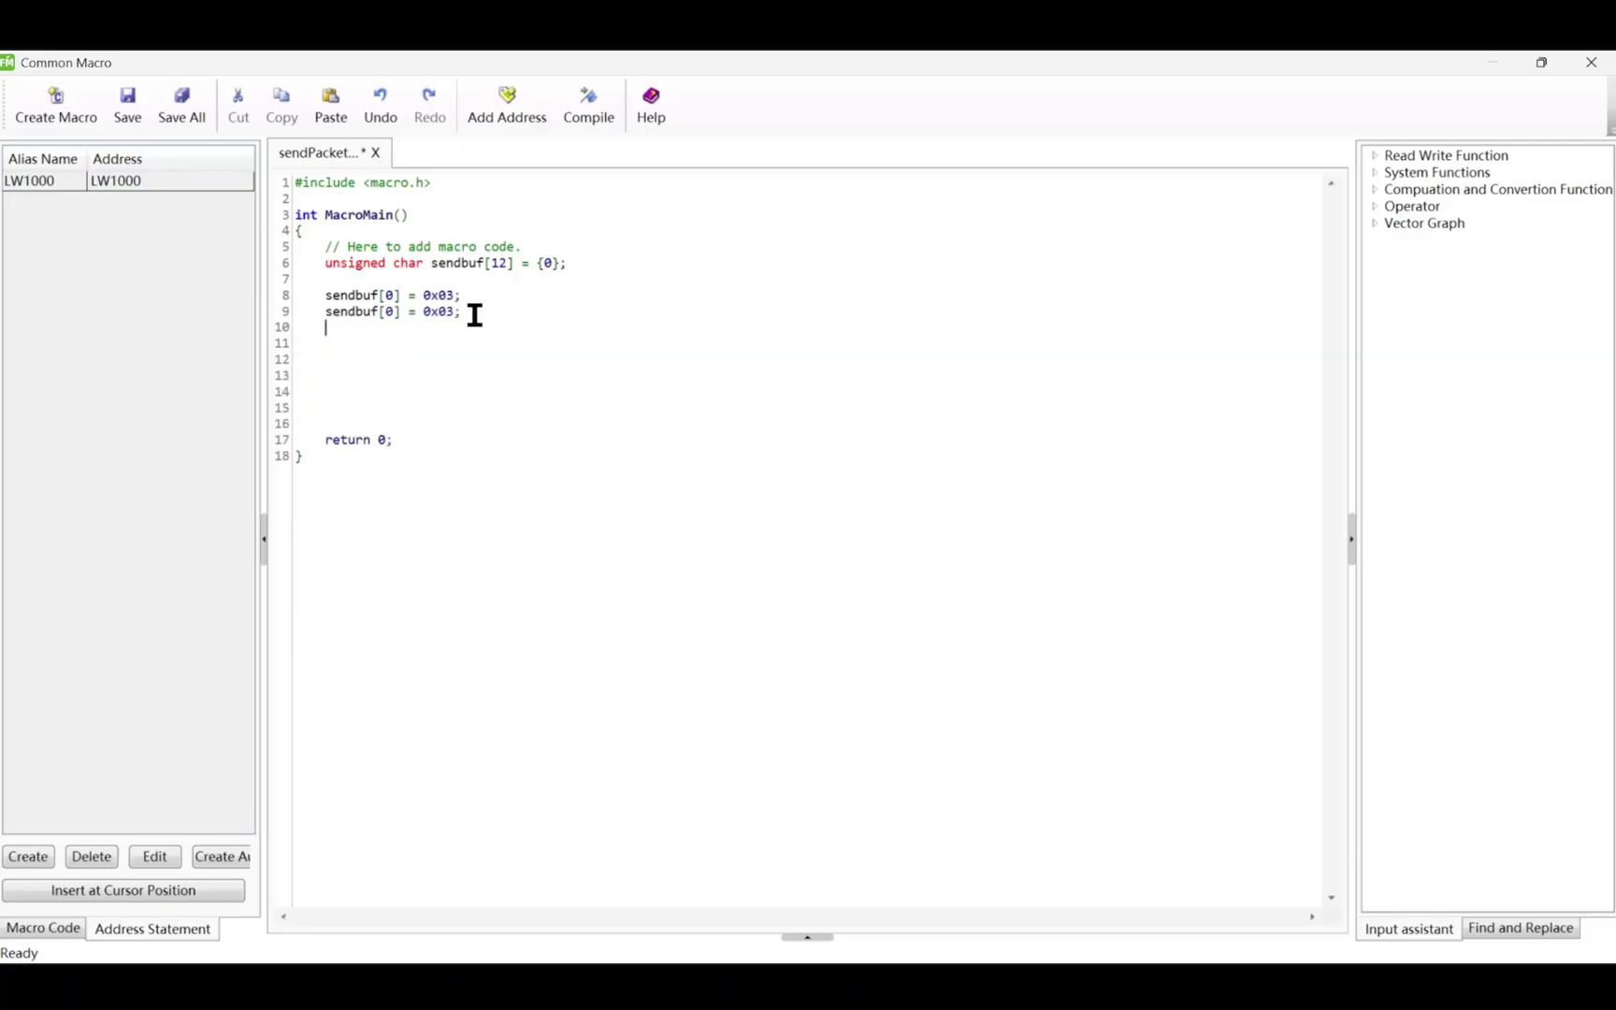
Paste six more copies of the sendbuf[0] = 0x03; assignment on consecutive lines below the existing two
key("Home")
key("ctrl+v")
key("Return")
key("Home")
key("ctrl+v")
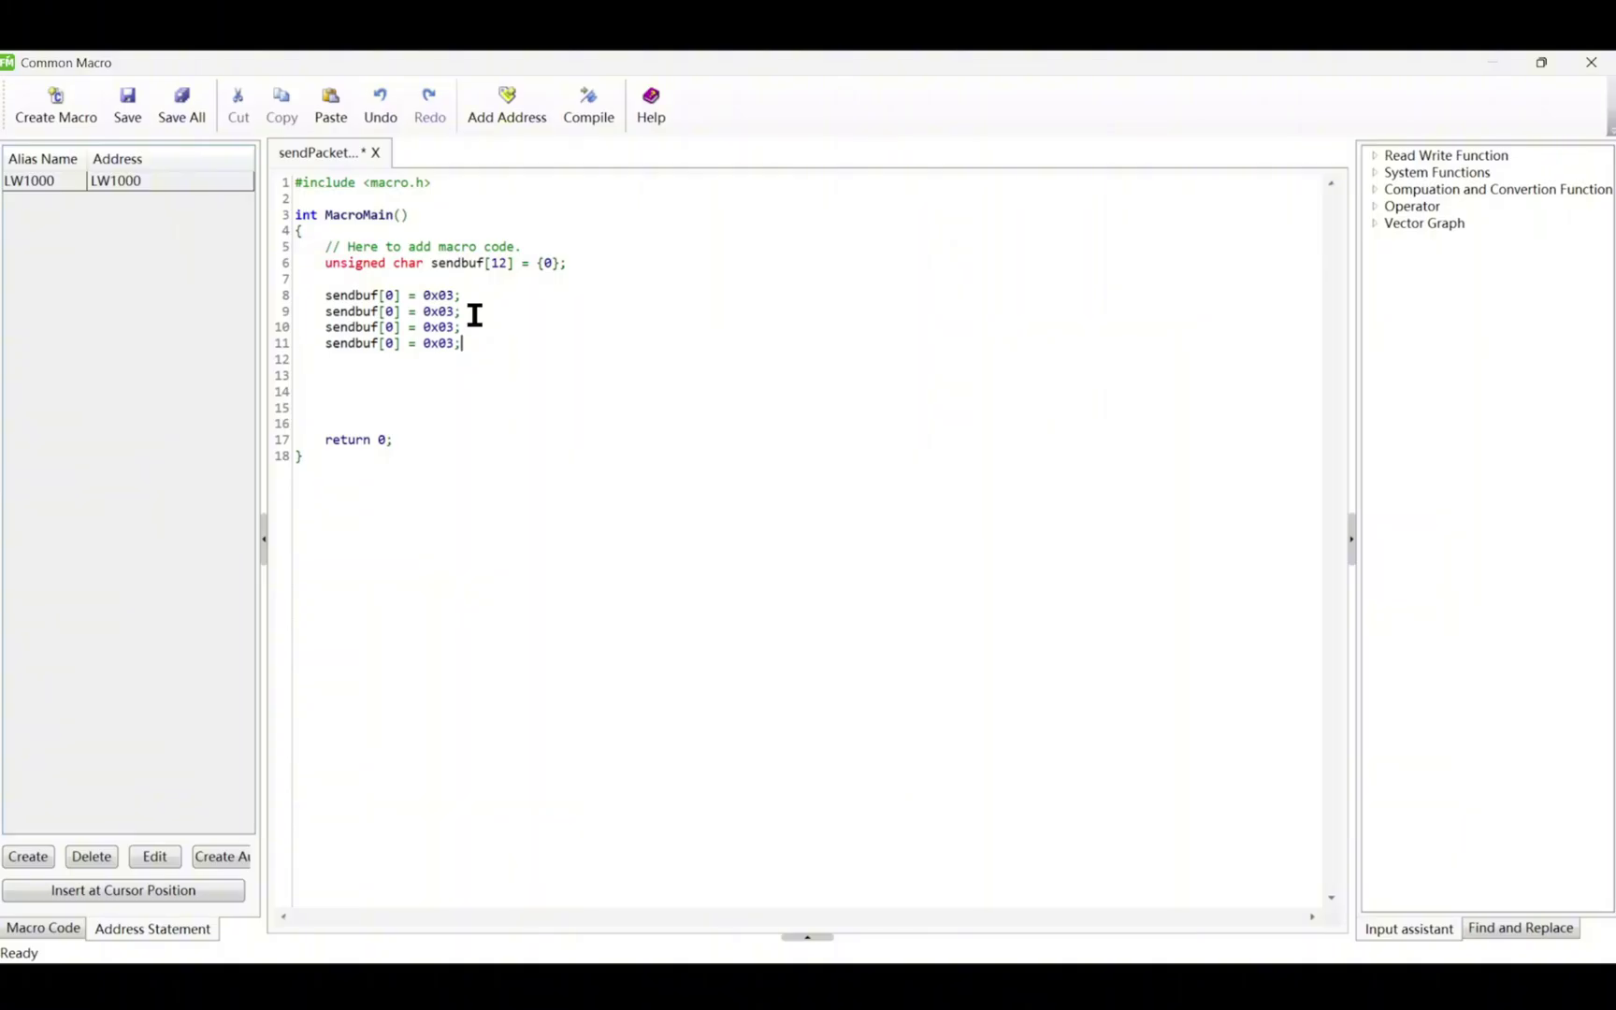
key("Return")
key("Home")
key("ctrl+v")
key("Return")
key("Home")
key("ctrl+v")
key("Return")
key("Home")
key("ctrl+v")
key("Return")
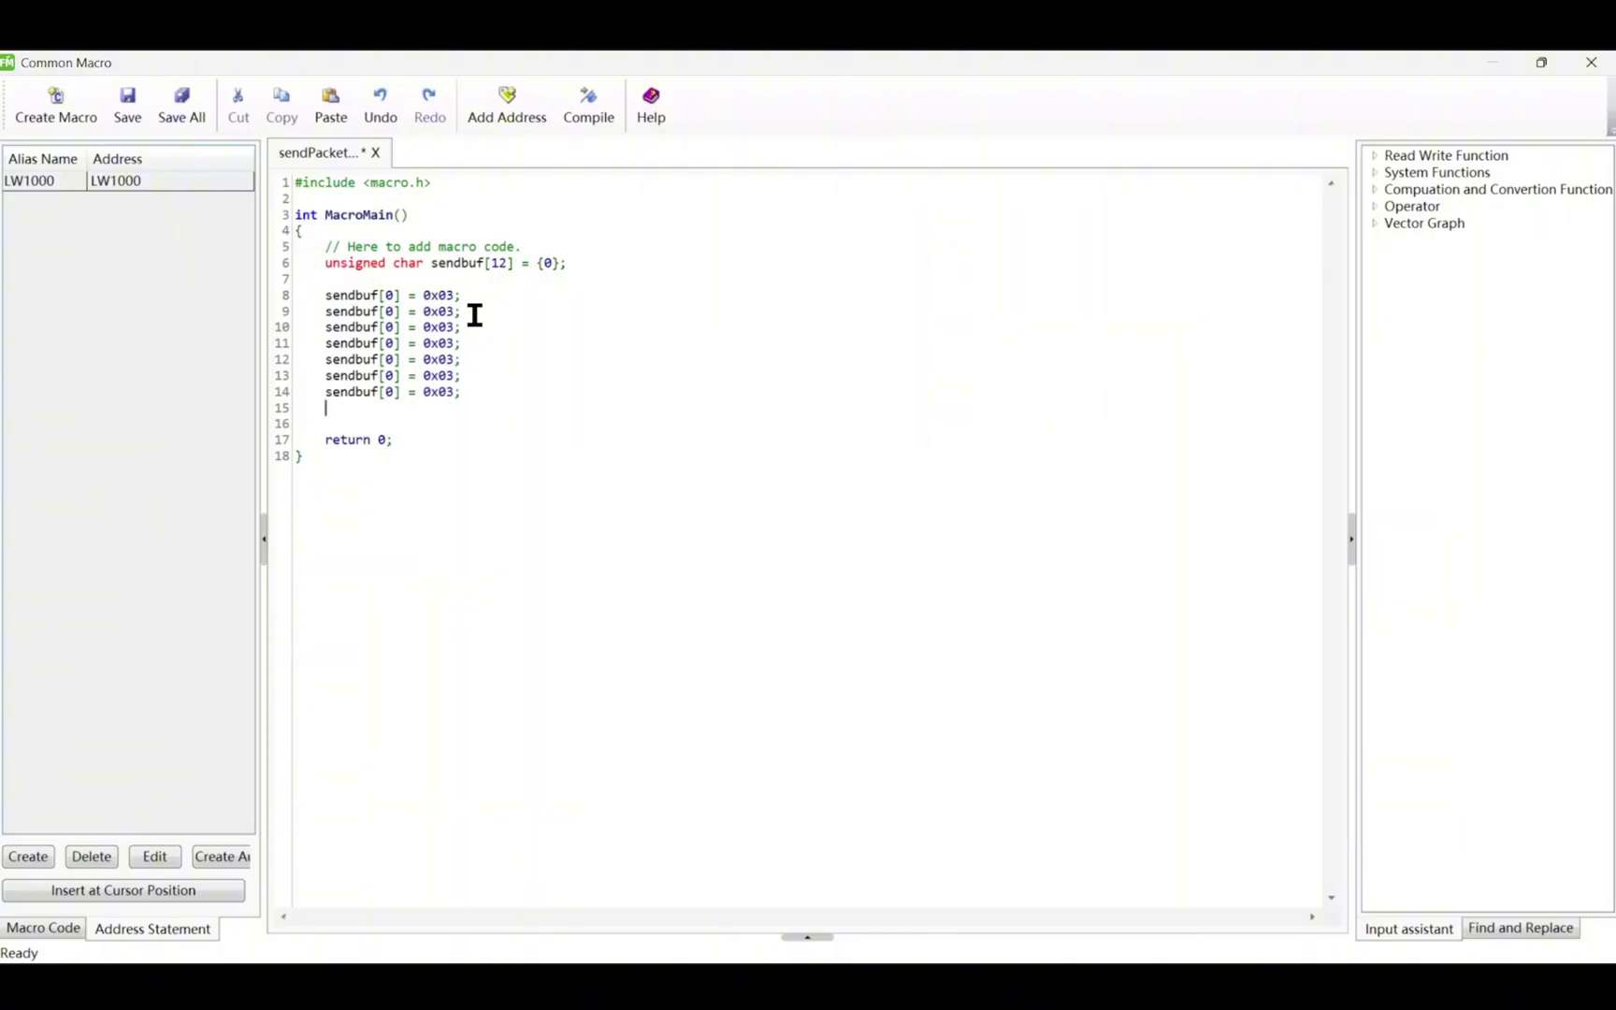
key("Home")
key("ctrl+v")
key("Return")
Renumber the array indexes of the second through eighth sendbuf assignments from 1 to 7
left_click(392, 311)
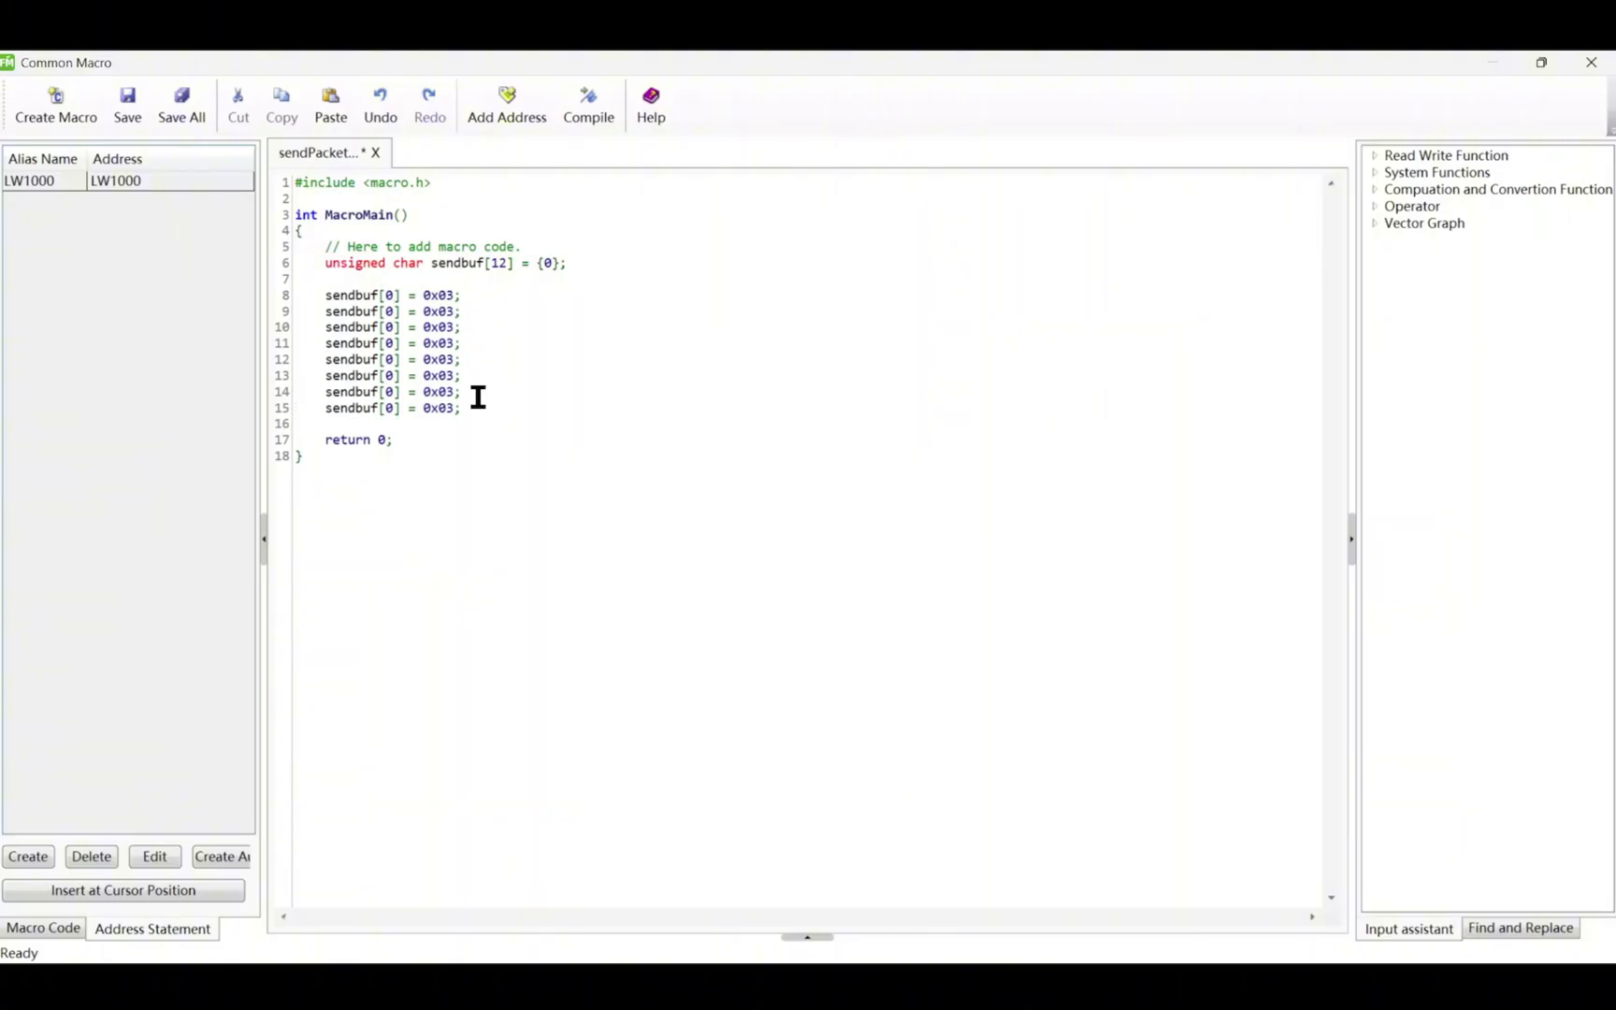
key("BackSpace")
type("1")
key("Down")
key("BackSpace")
type("2")
key("Down")
key("BackSpace")
type("3")
key("Down")
key("BackSpace")
type("4")
key("Down")
key("BackSpace")
type("5")
key("Down")
key("BackSpace")
type("6")
key("Down")
key("BackSpace")
type("7")
Add four more sendbuf[0] = 0x03; assignments below sendbuf[7], with a blank line before the last two, and align their indentation
key("Down")
key("Home")
key("ctrl+v")
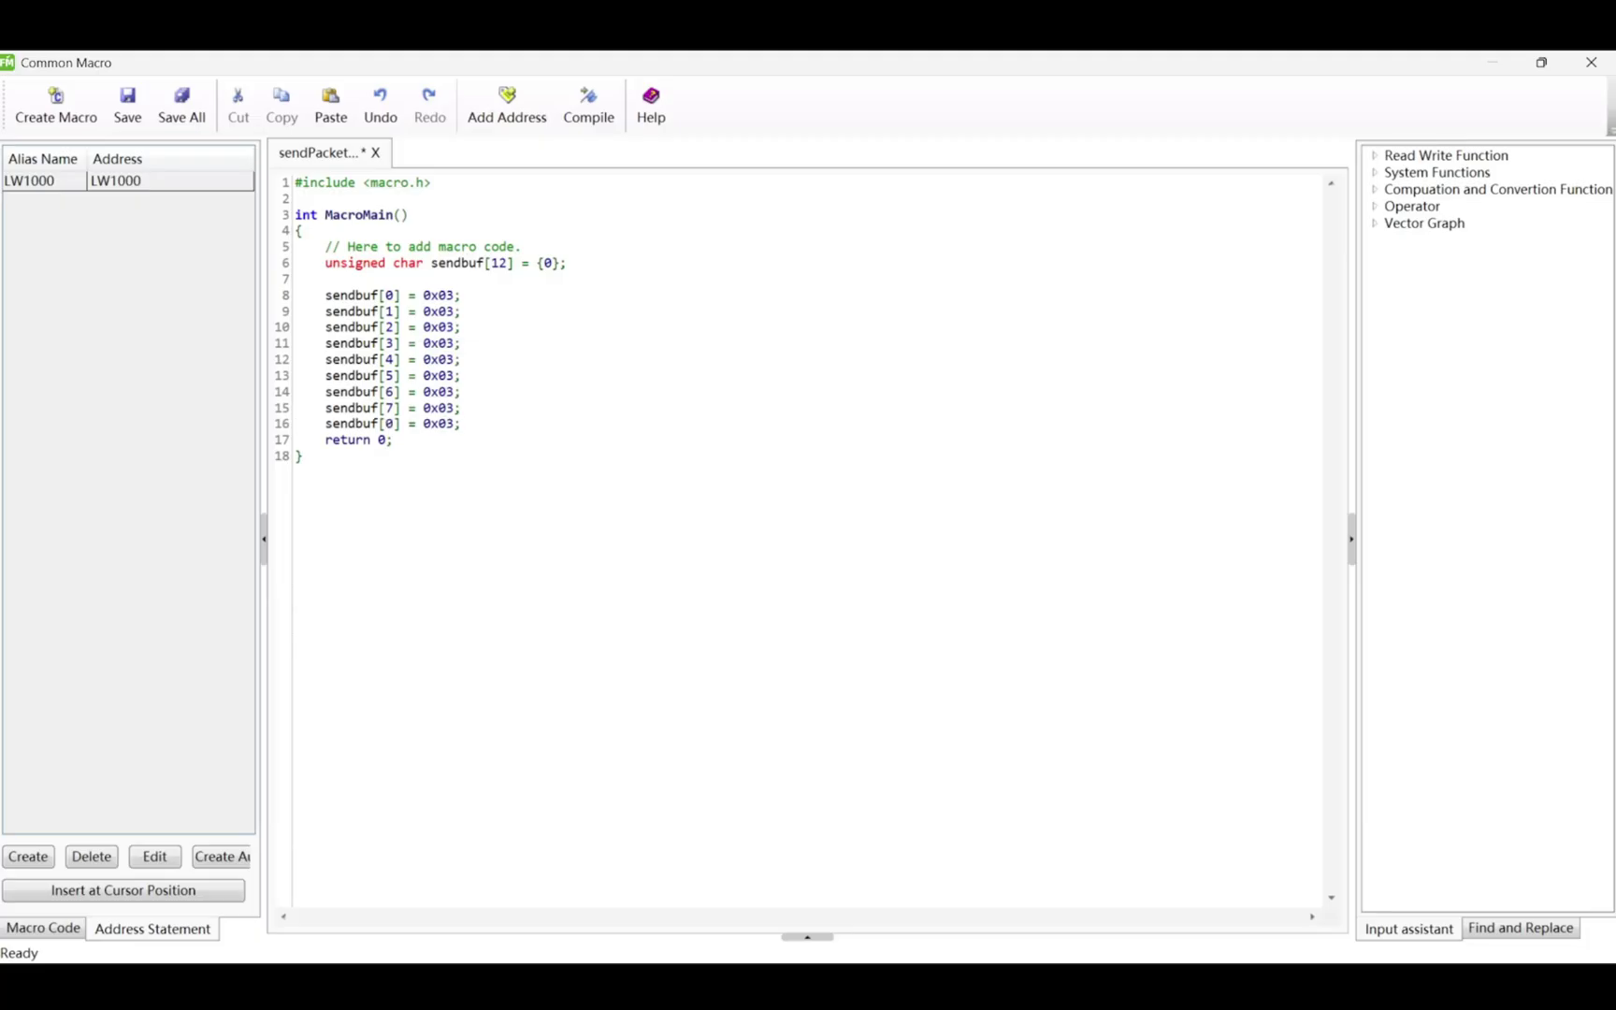
key("ctrl+v")
key("Return")
key("ctrl+v")
key("Return")
key("ctrl+v")
key("Left")
key("Left")
key("Left")
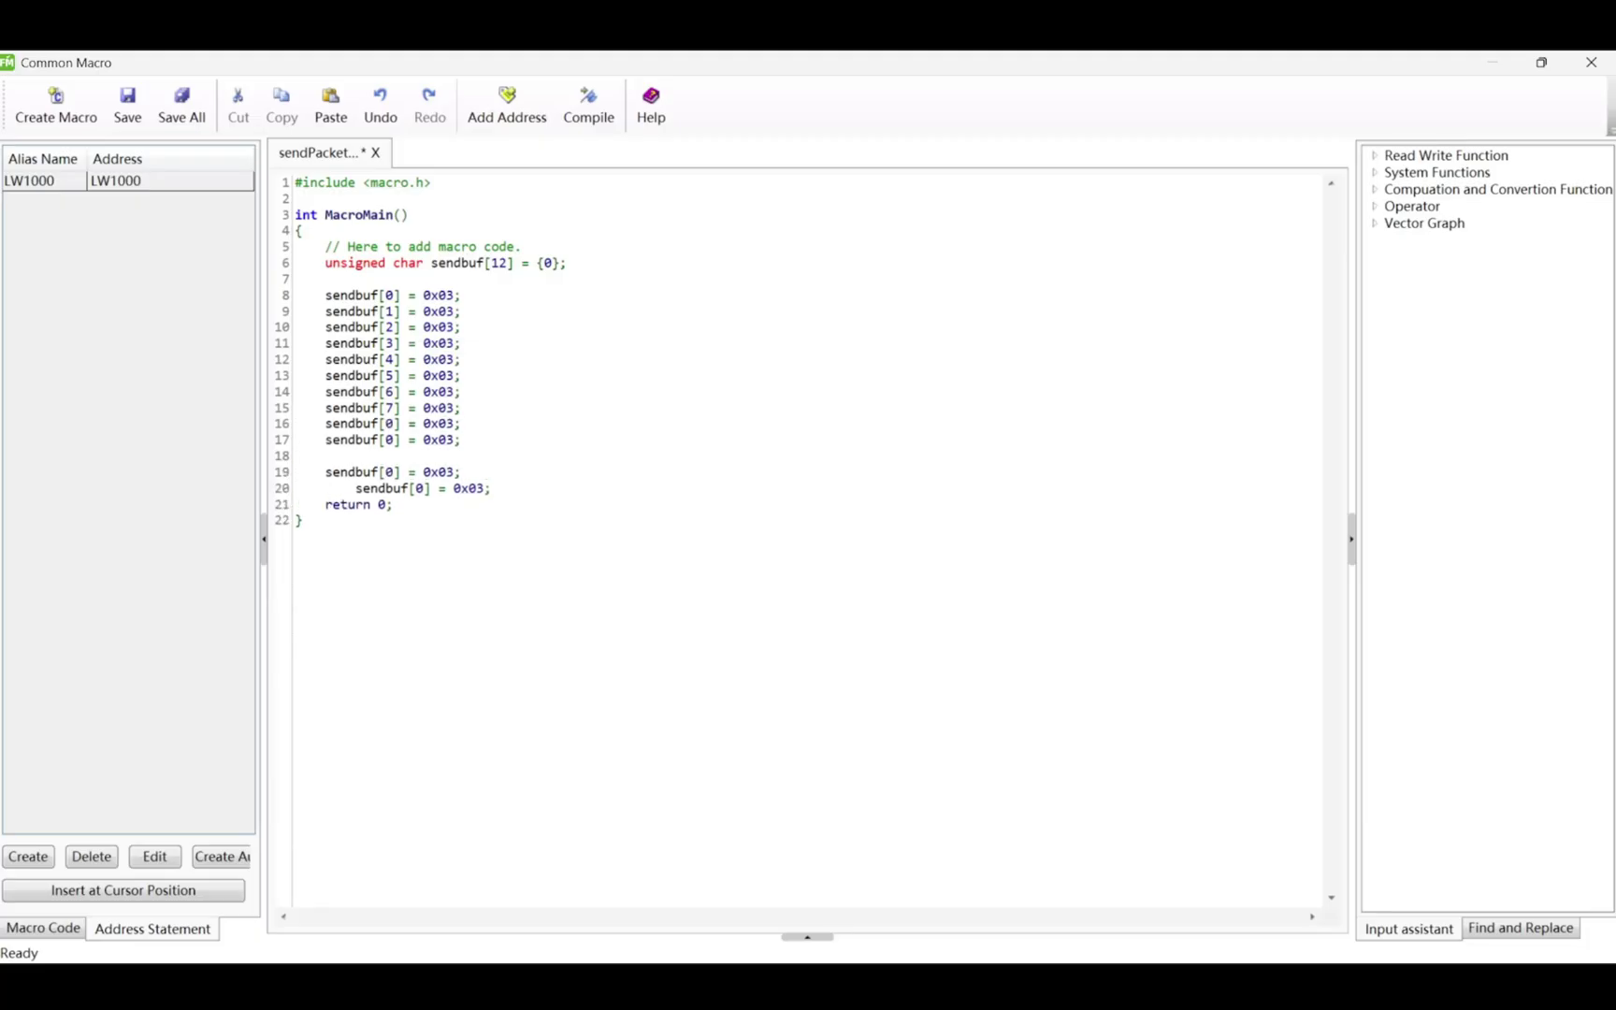
key("Home")
key("BackSpace")
key("Return")
Renumber the array indexes of the last four sendbuf assignments to 8, 9, 10 and 11
left_click(394, 425)
key("BackSpace")
type("8")
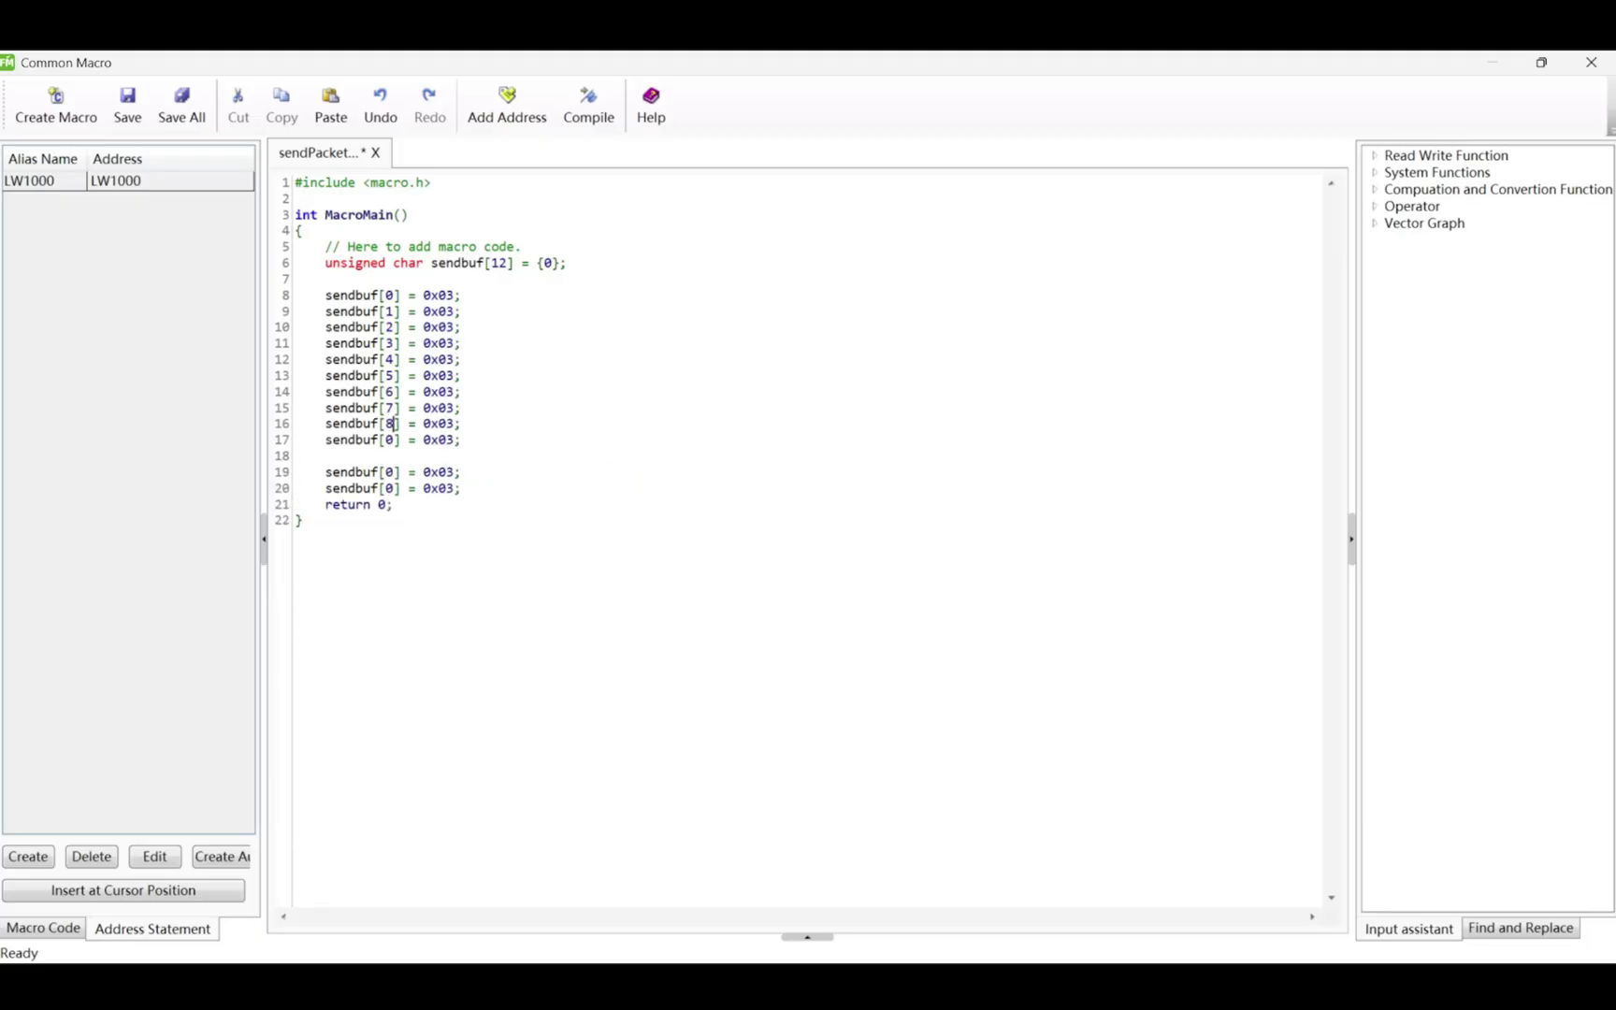
key("Down")
key("BackSpace")
type("9")
key("Down")
key("Down")
key("BackSpace")
type("10")
key("Down")
key("BackSpace")
type("11")
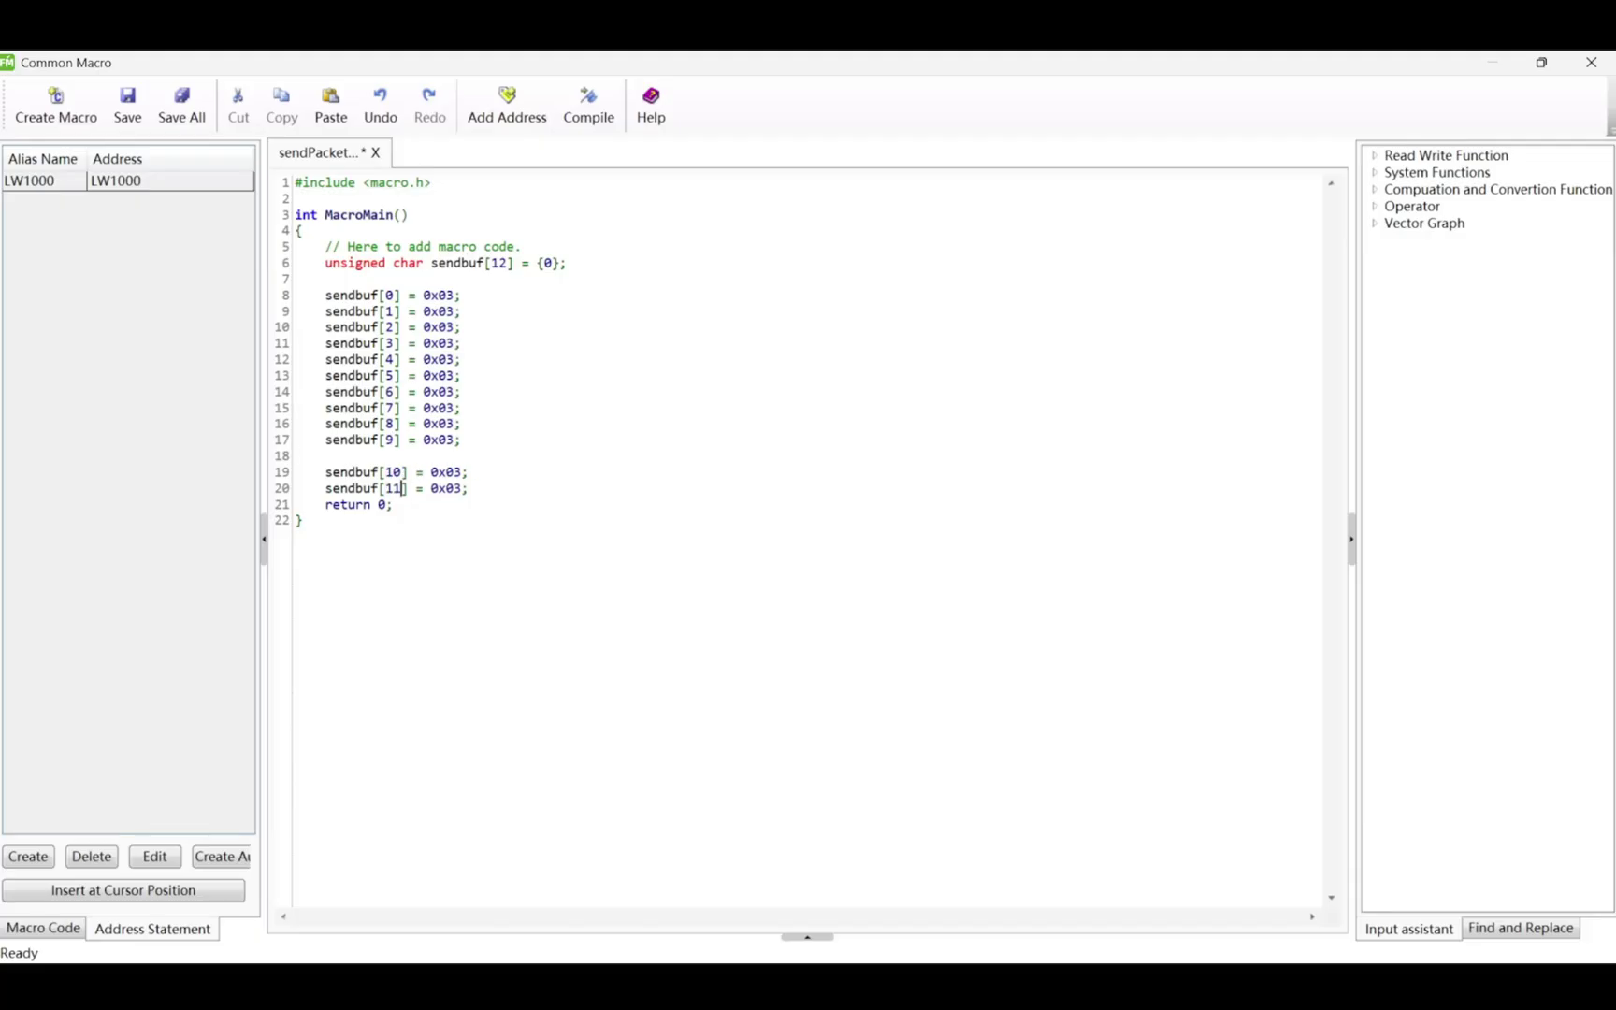
Set the values of sendbuf[2] through sendbuf[9] to 0x06, 0x00, 0x08, 0x00, 0x08, 0x0a, 0x0c and 0x0b
left_click(452, 293)
key("Down")
key("Down")
key("BackSpace")
type("6")
key("Down")
key("BackSpace")
type("0")
key("BackSpace")
type("8")
key("Down")
key("BackSpace")
type("0")
key("BackSpace")
type("8")
key("Down")
key("BackSpace")
type("c")
key("Down")
key("BackSpace")
type("b")
Assign (CRC16(sendbuf,9)>>8)&0xff to sendbuf[10] and CRC16(sendbuf,9)&0xff to sendbuf[11]
left_click_drag(469, 471, 429, 472)
type("(CRC16(sendbuf,9)>>8)&0xff;")
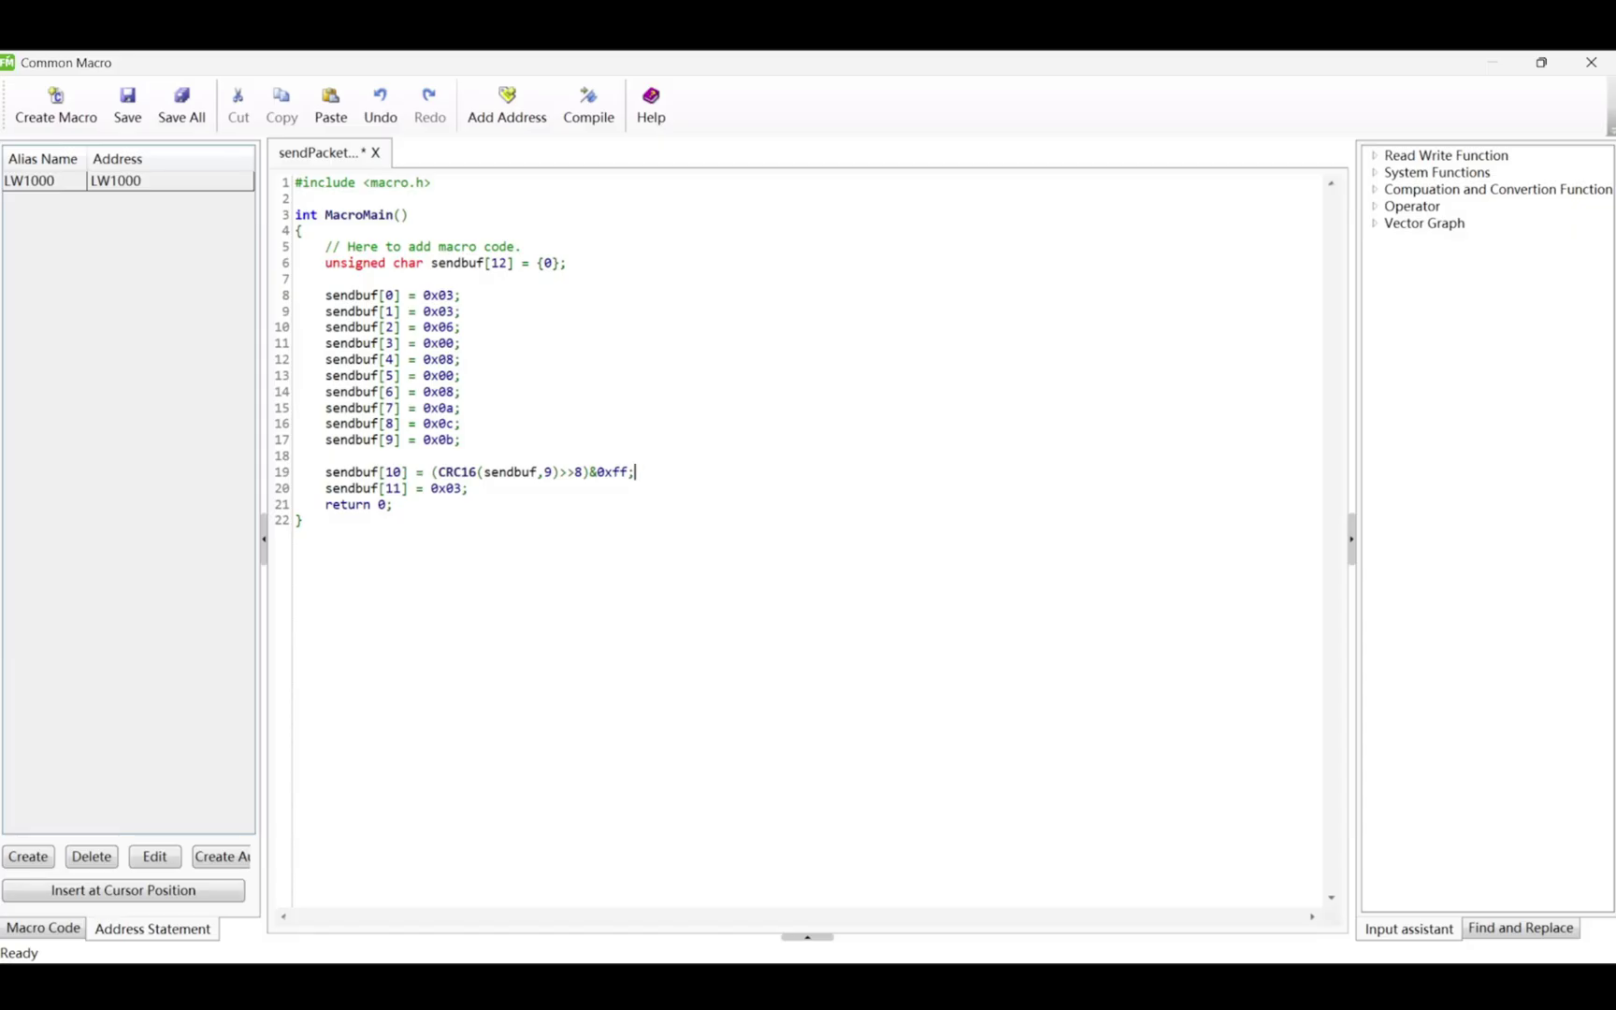
double_click(439, 488)
type("CRC16(sendbuf,9)&0xff")
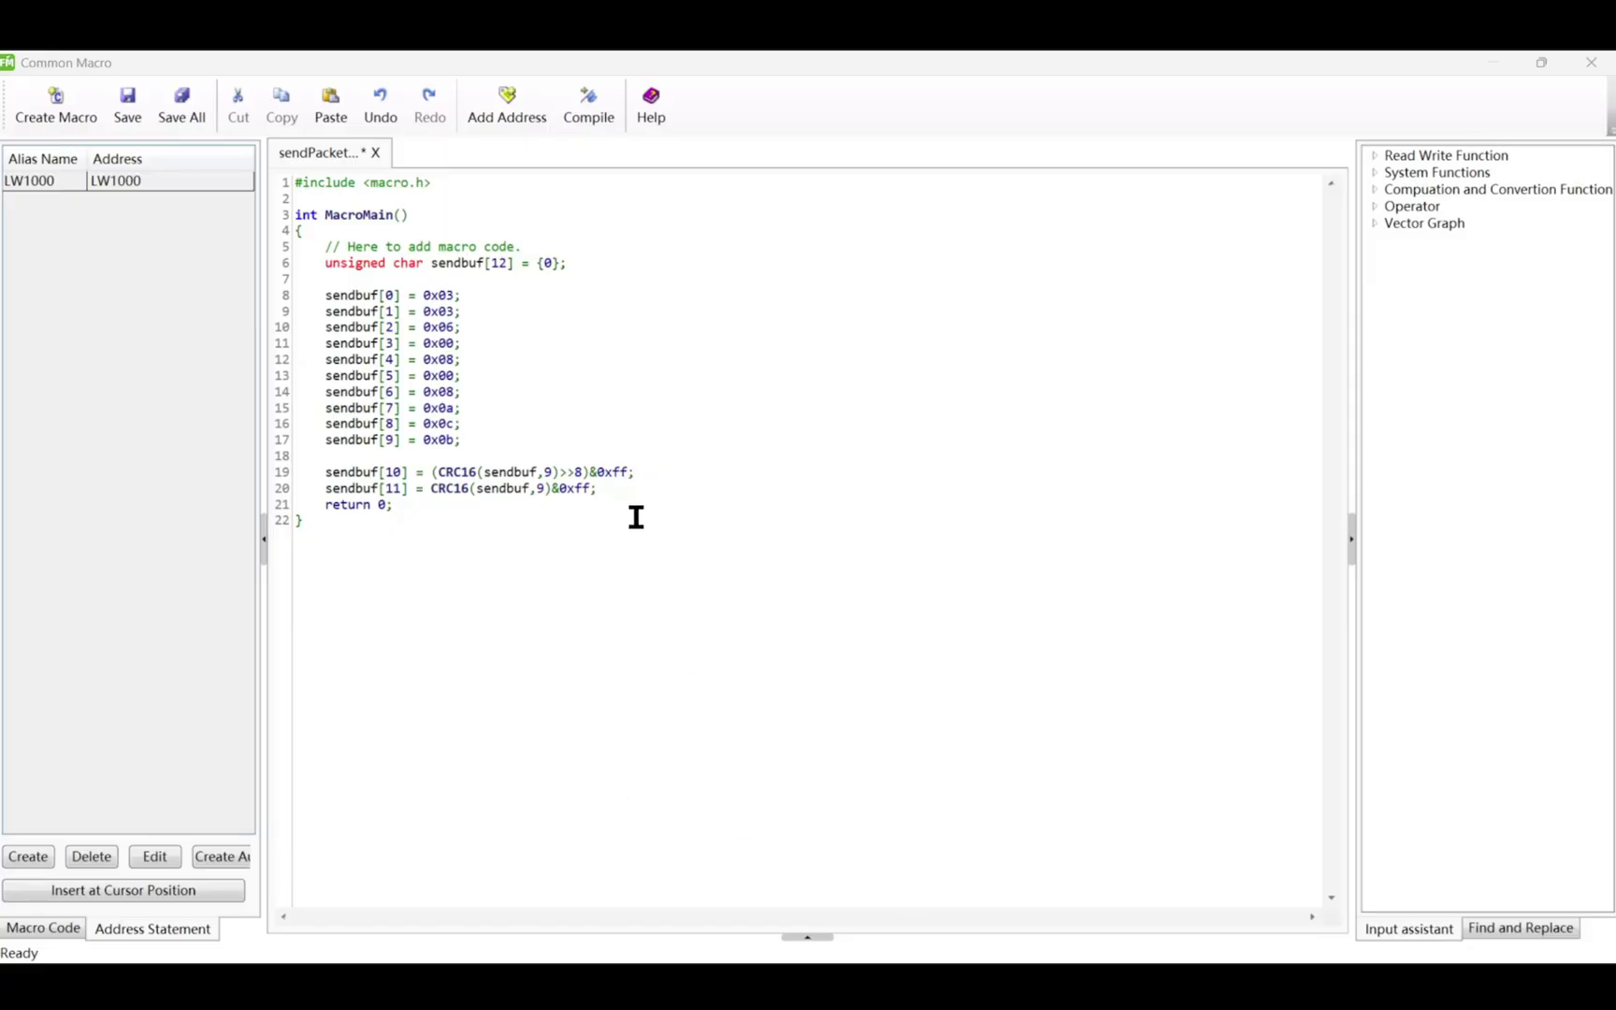
left_click(635, 485)
type(";")
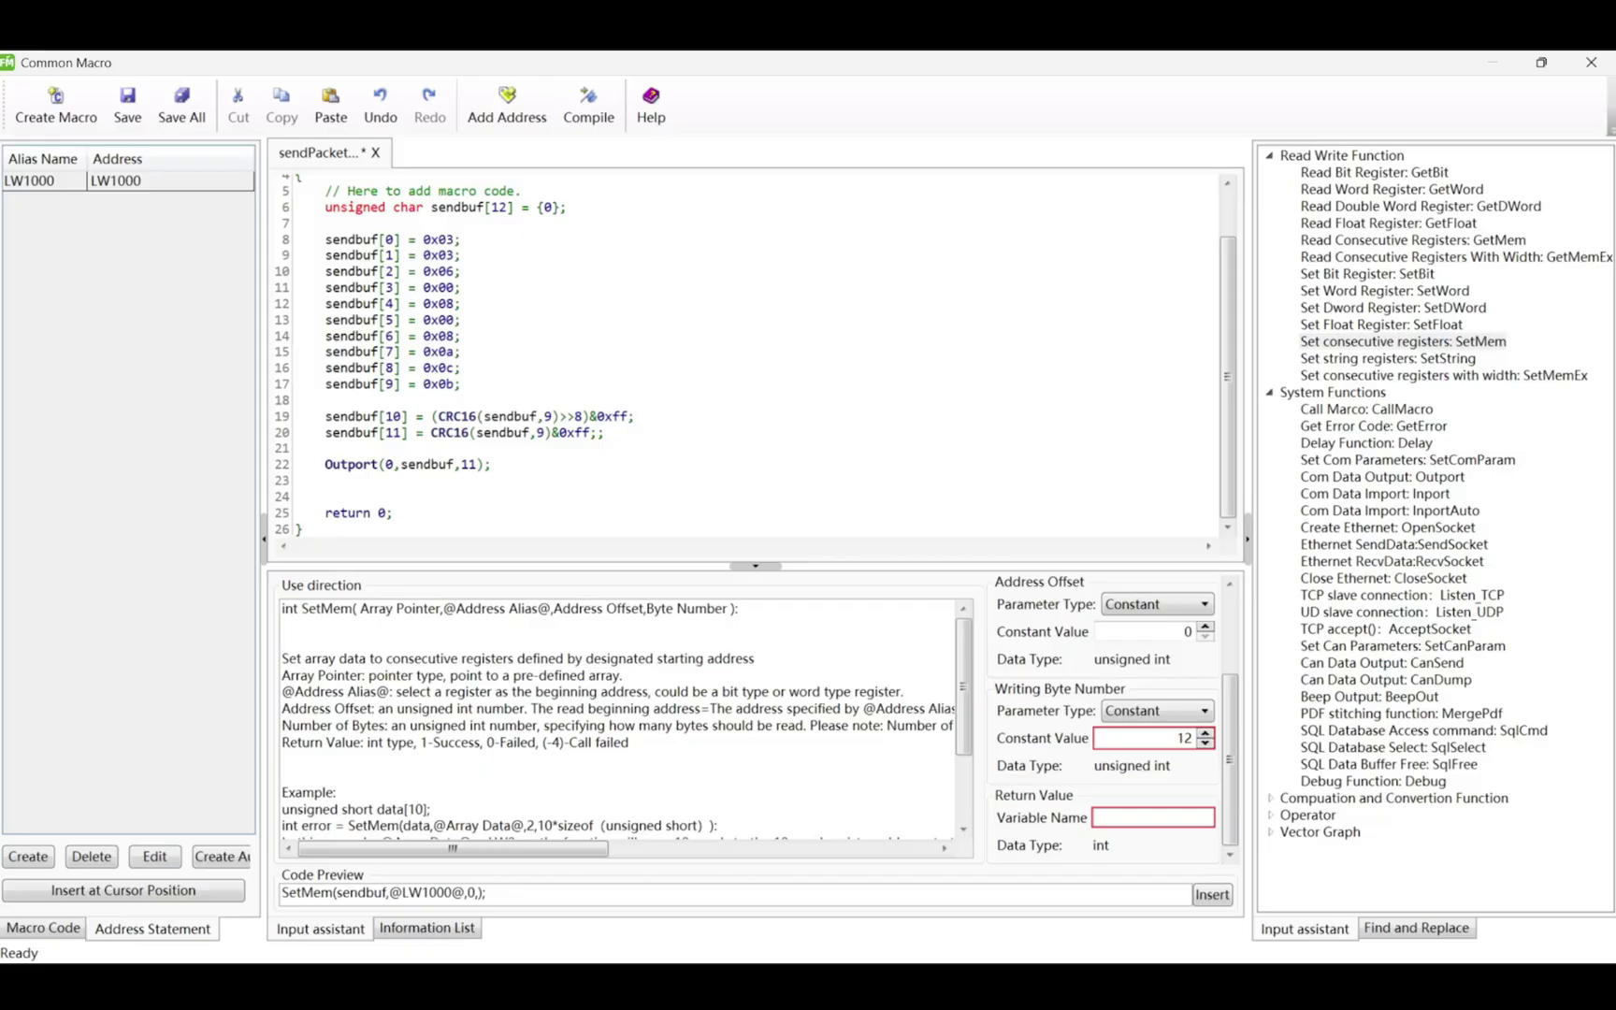
Insert a SetMem call above return 0; that writes 12 bytes of sendbuf to LW1000 with address offset 0
type("0")
scroll(1184, 761, "up", 4)
scroll(1186, 764, "down", 3)
scroll(1186, 764, "up", 20)
scroll(1186, 763, "up", 1)
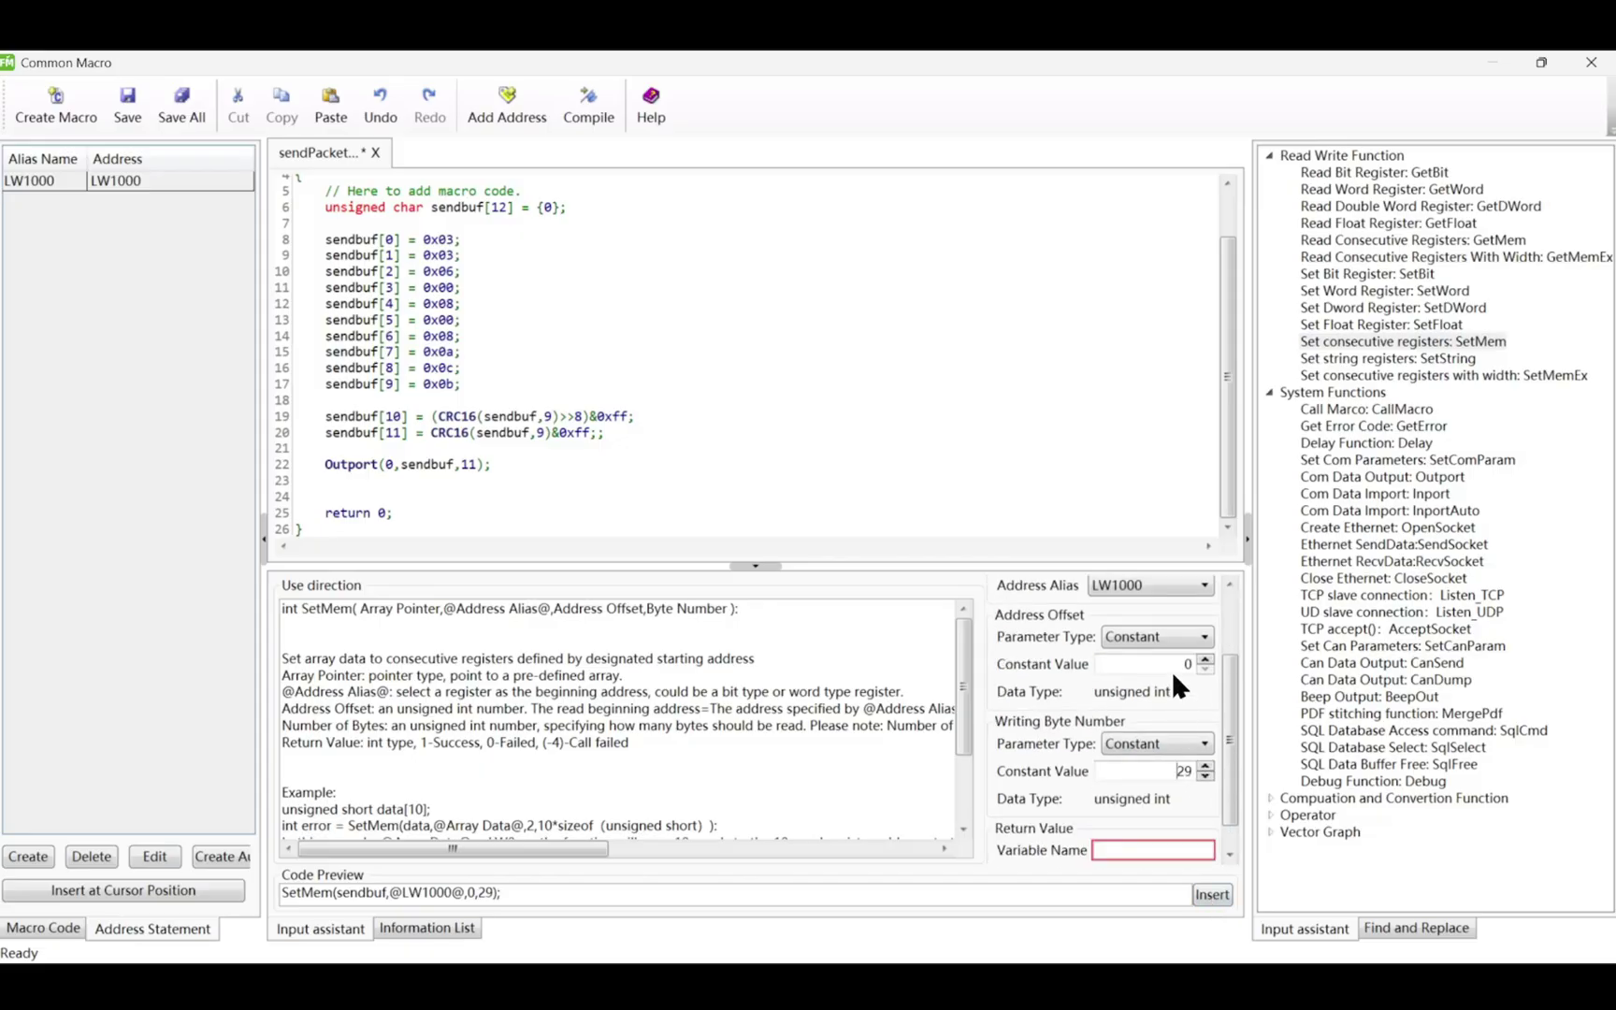
double_click(1183, 771)
type("1")
left_click(1213, 895)
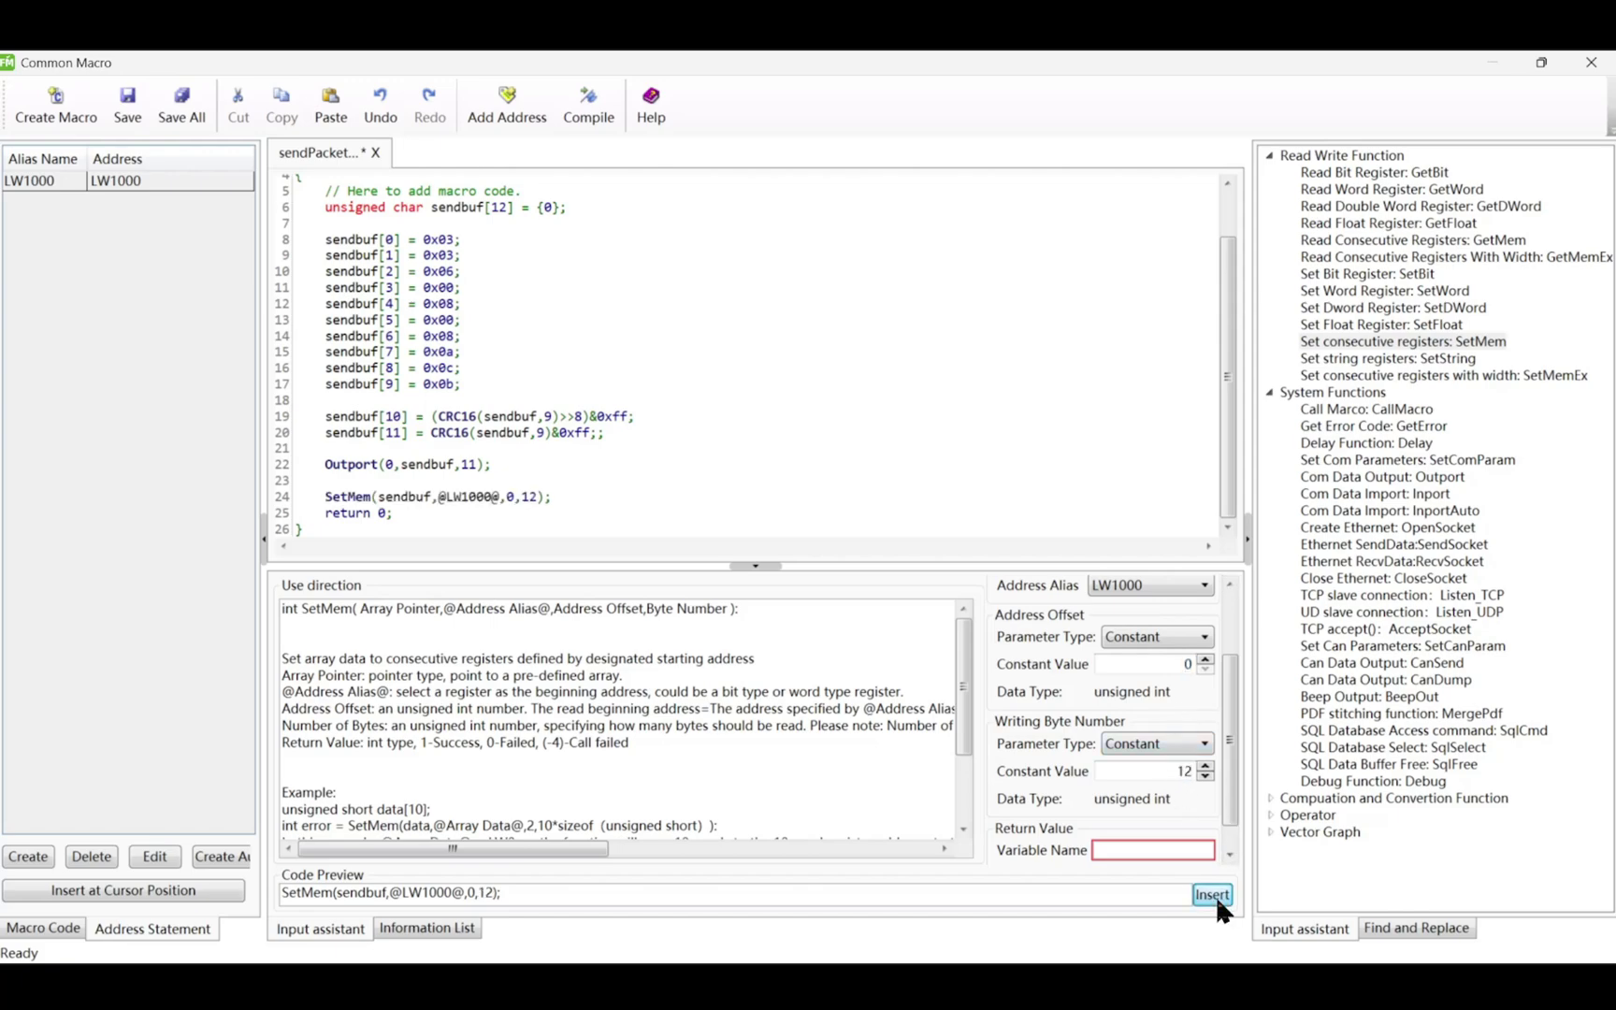
left_click(817, 511)
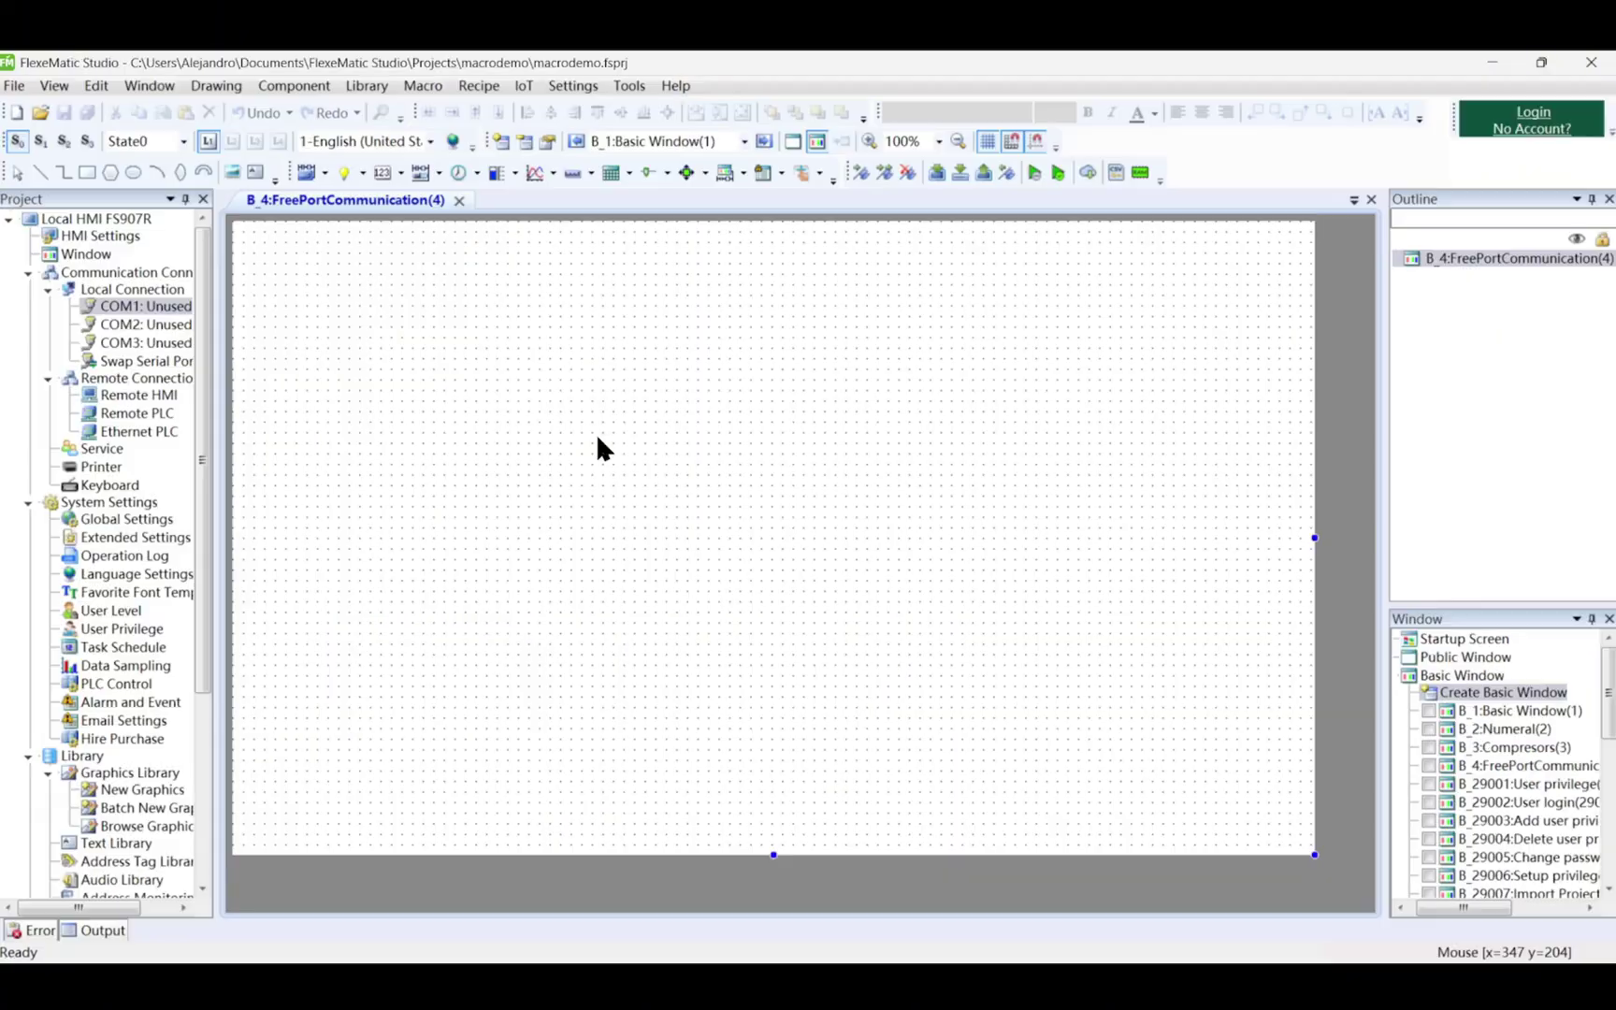
Create a function key switch in the FreePortCommunication window that executes the sendPacketHex macro on the Press action
left_click(318, 87)
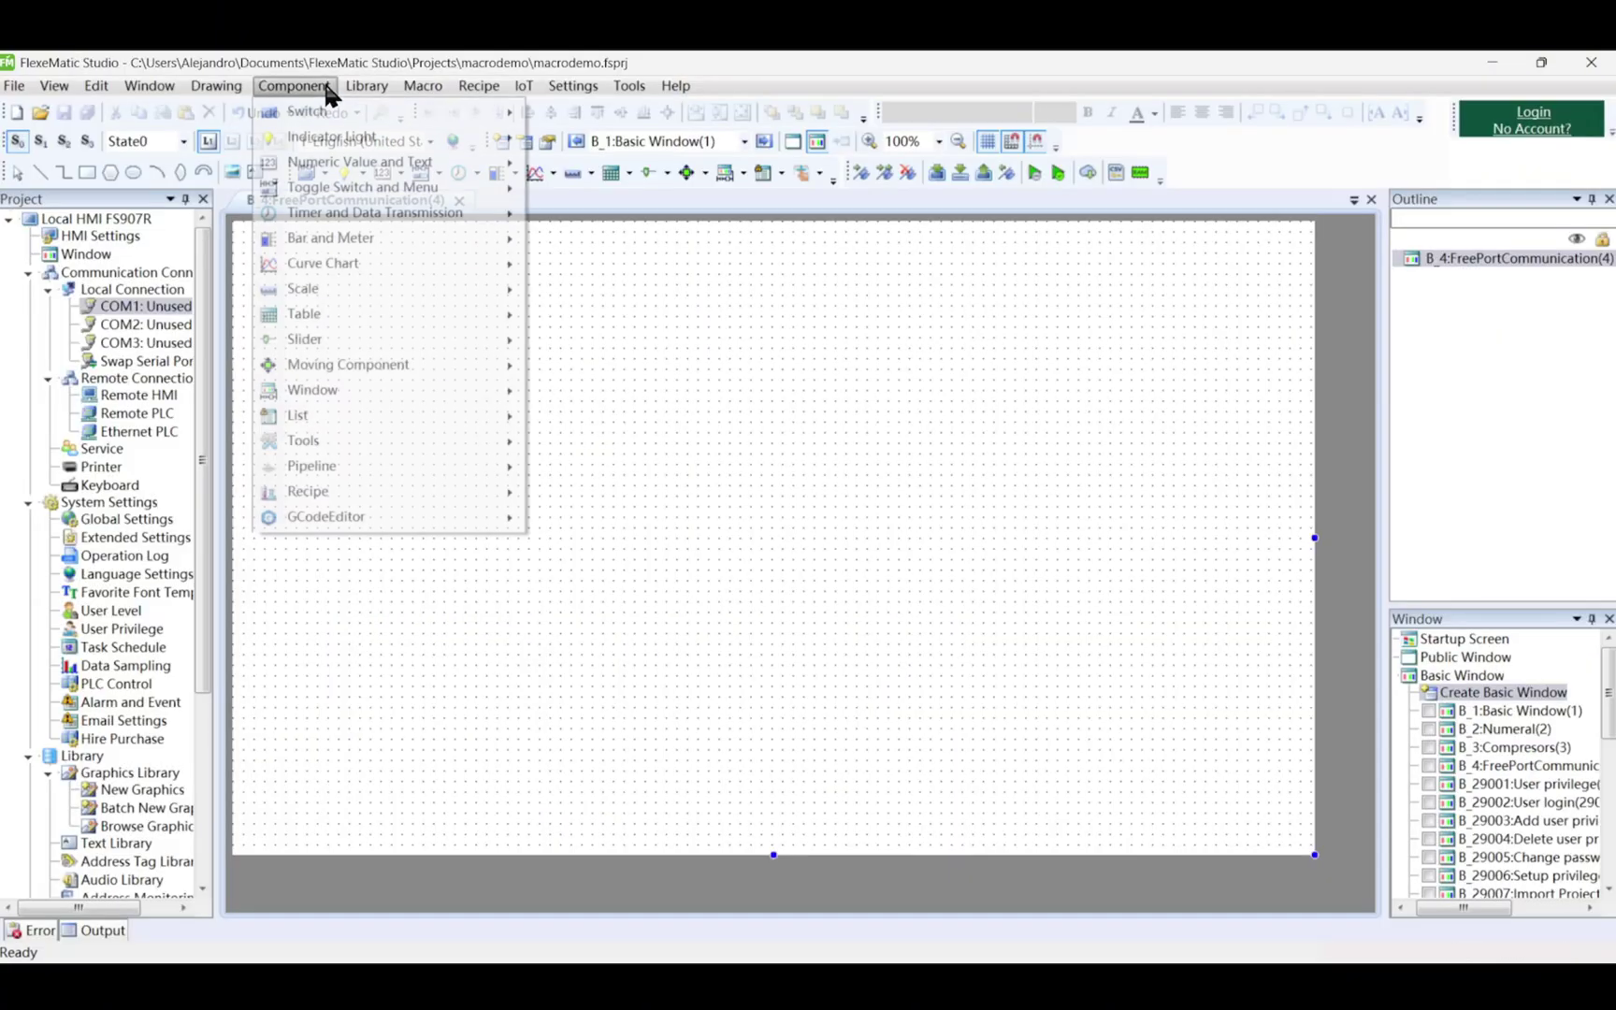
mouse_move(353, 109)
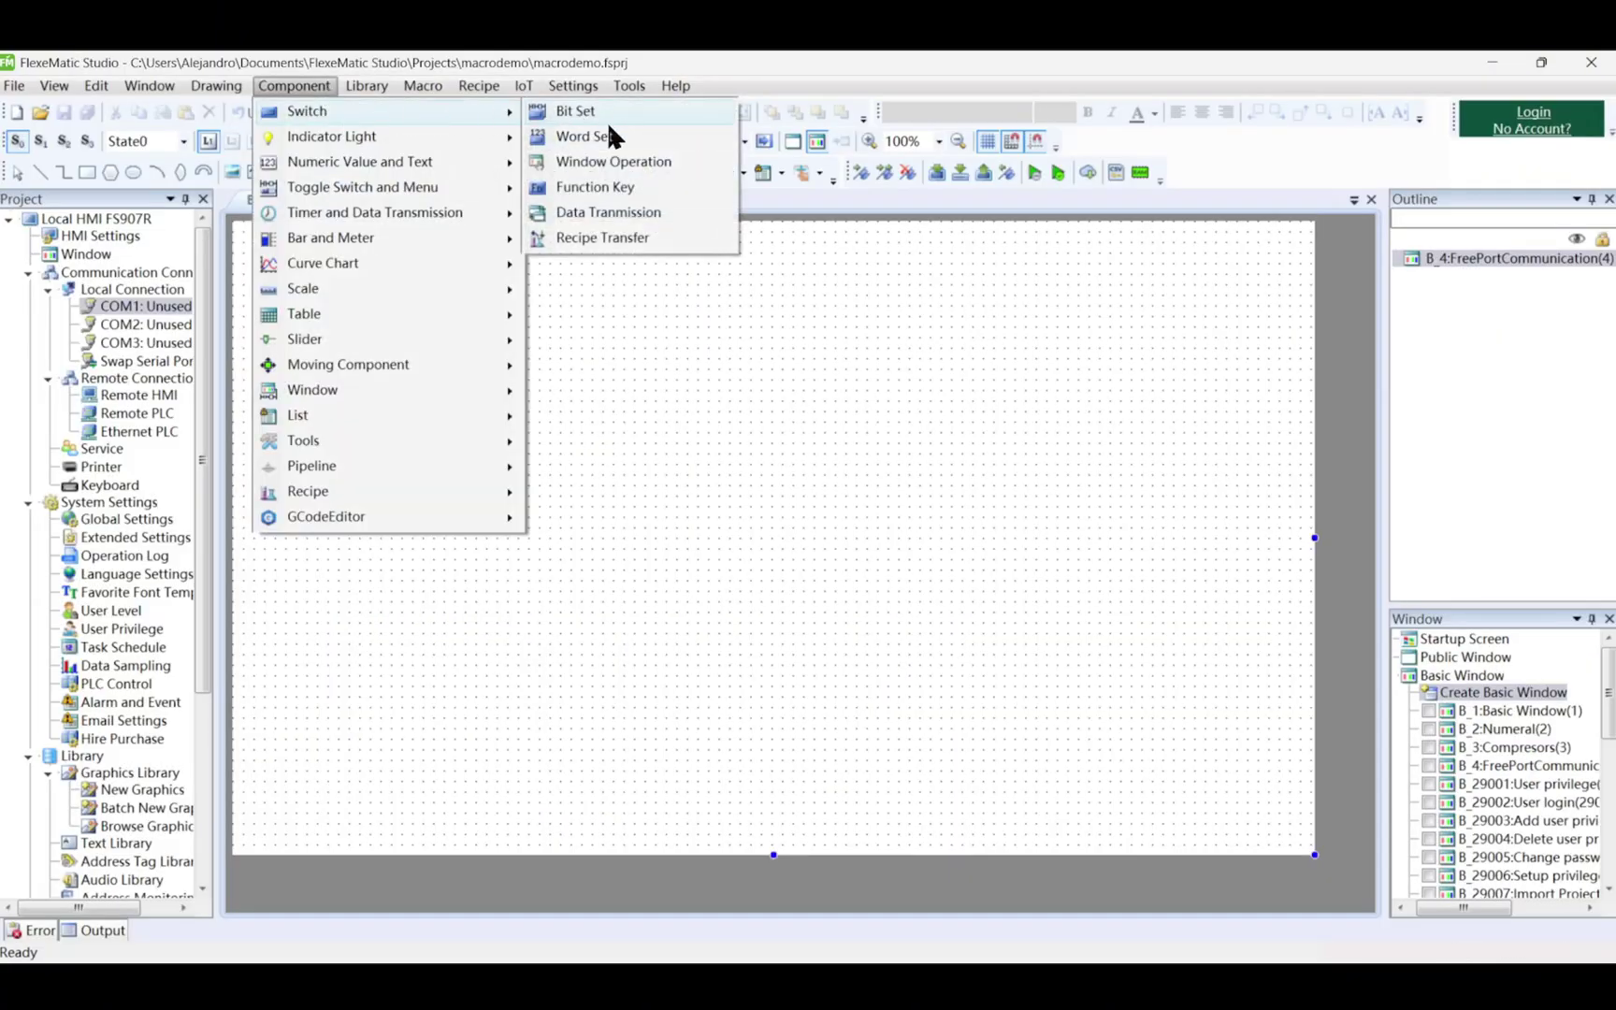
left_click(656, 188)
left_click(877, 353)
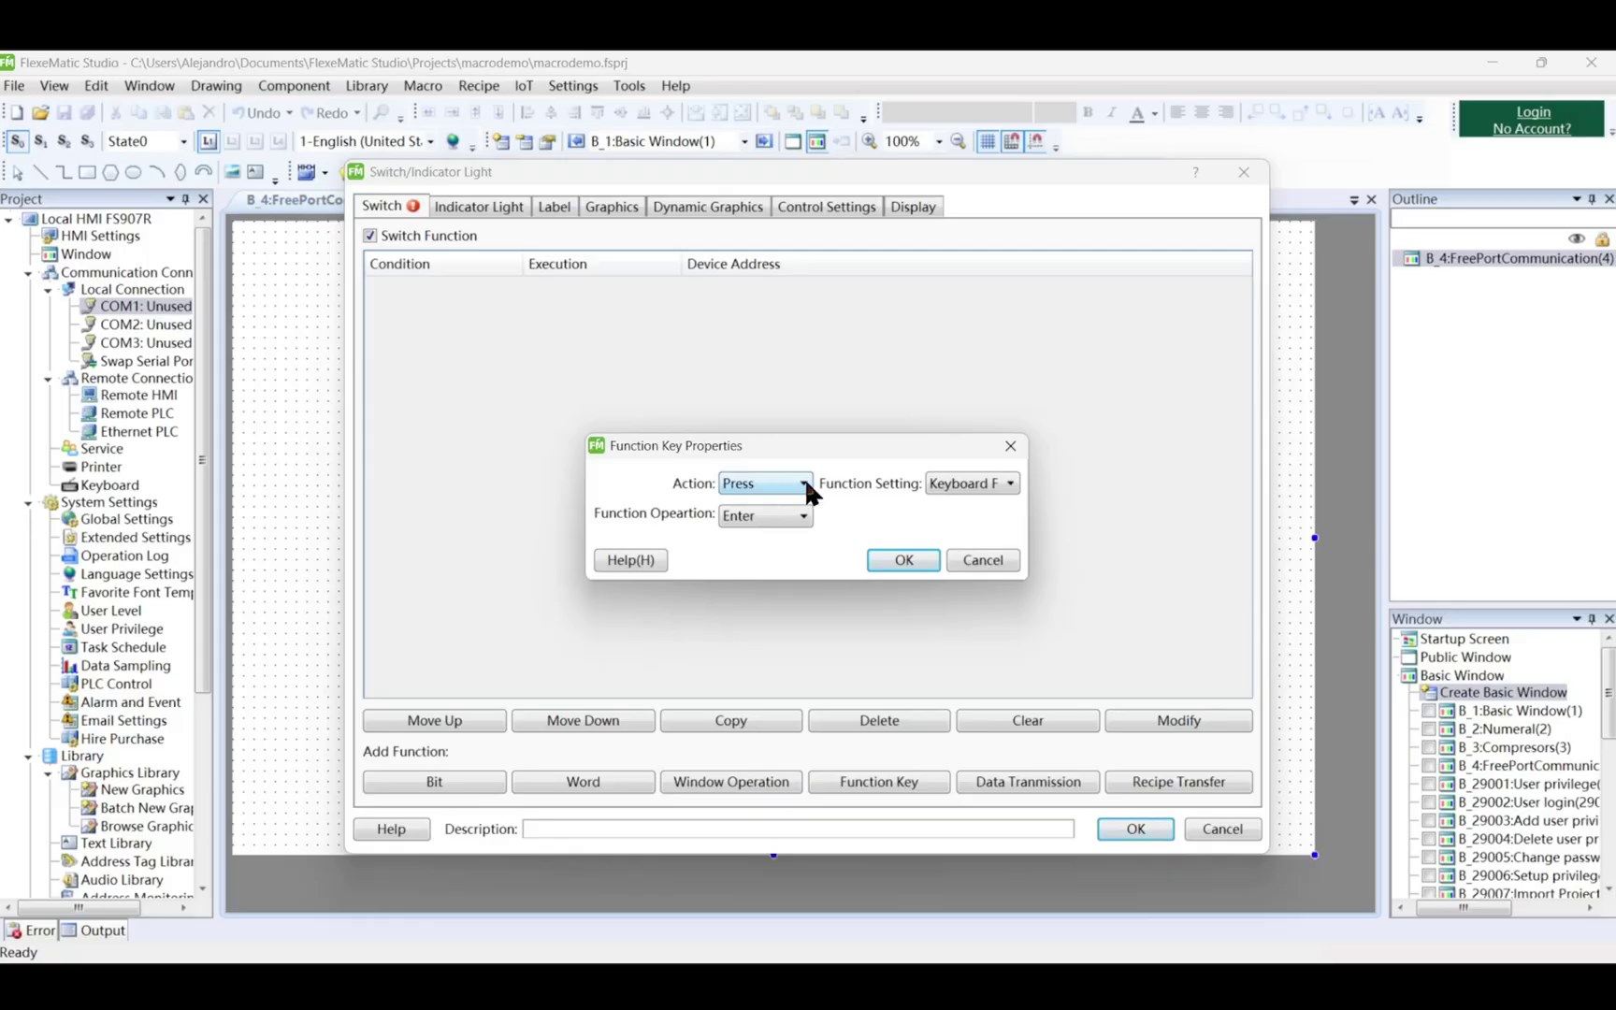
left_click(993, 482)
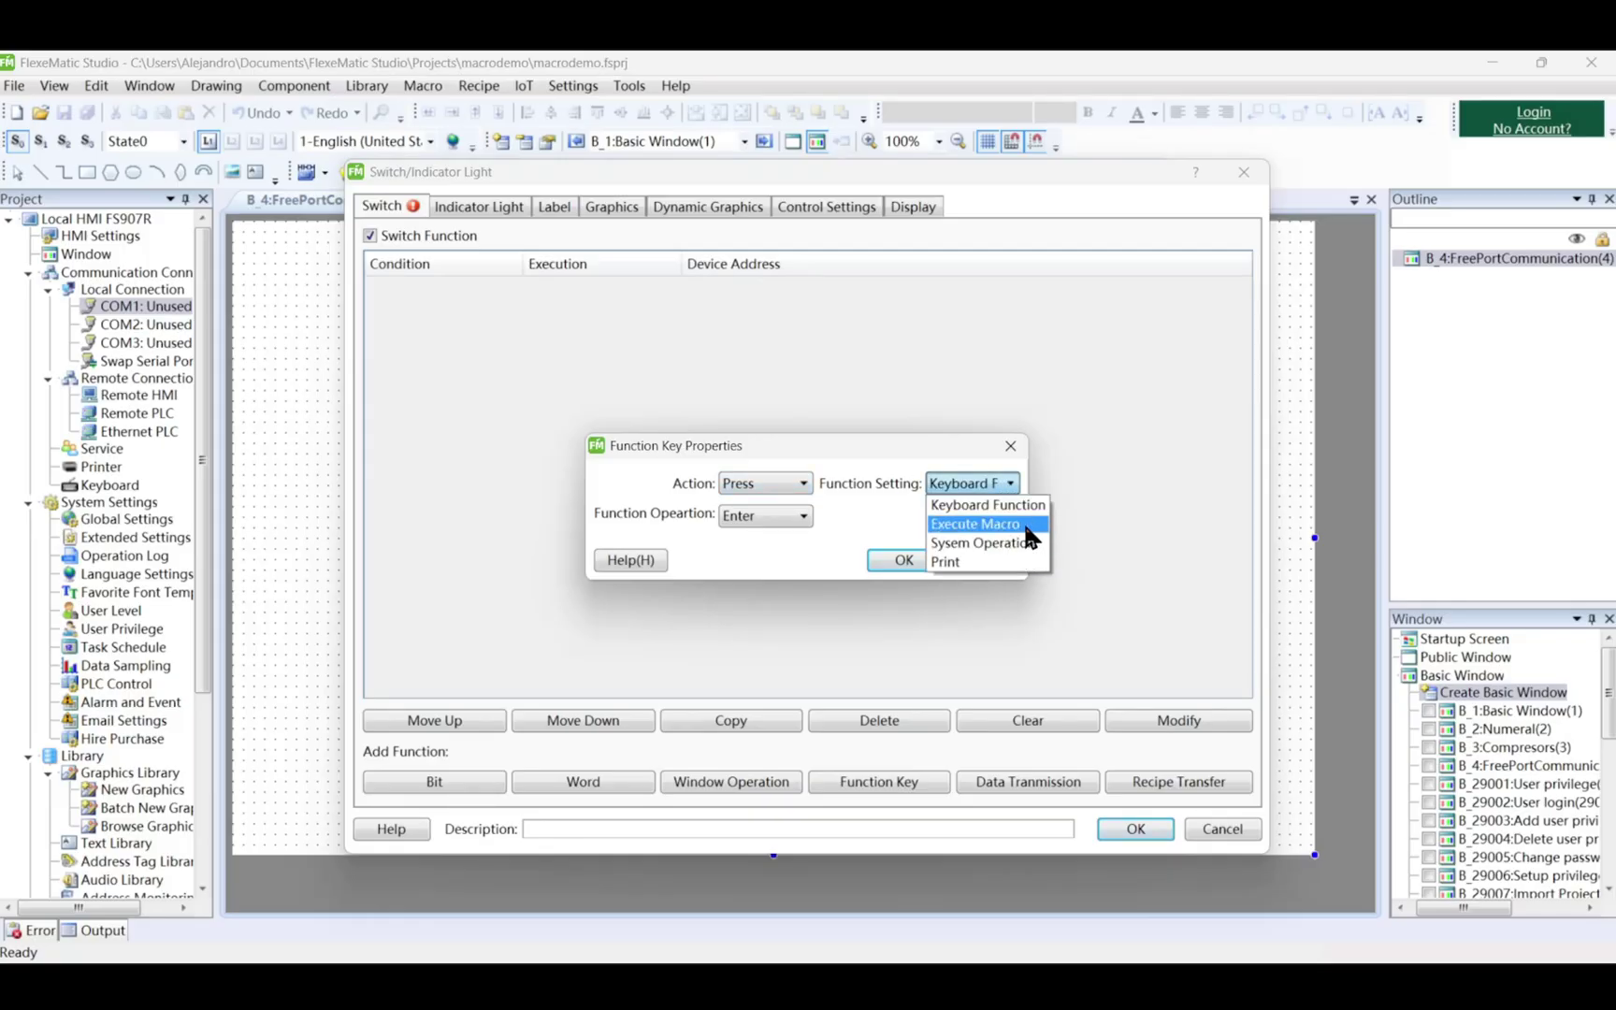
left_click(1022, 525)
left_click(786, 515)
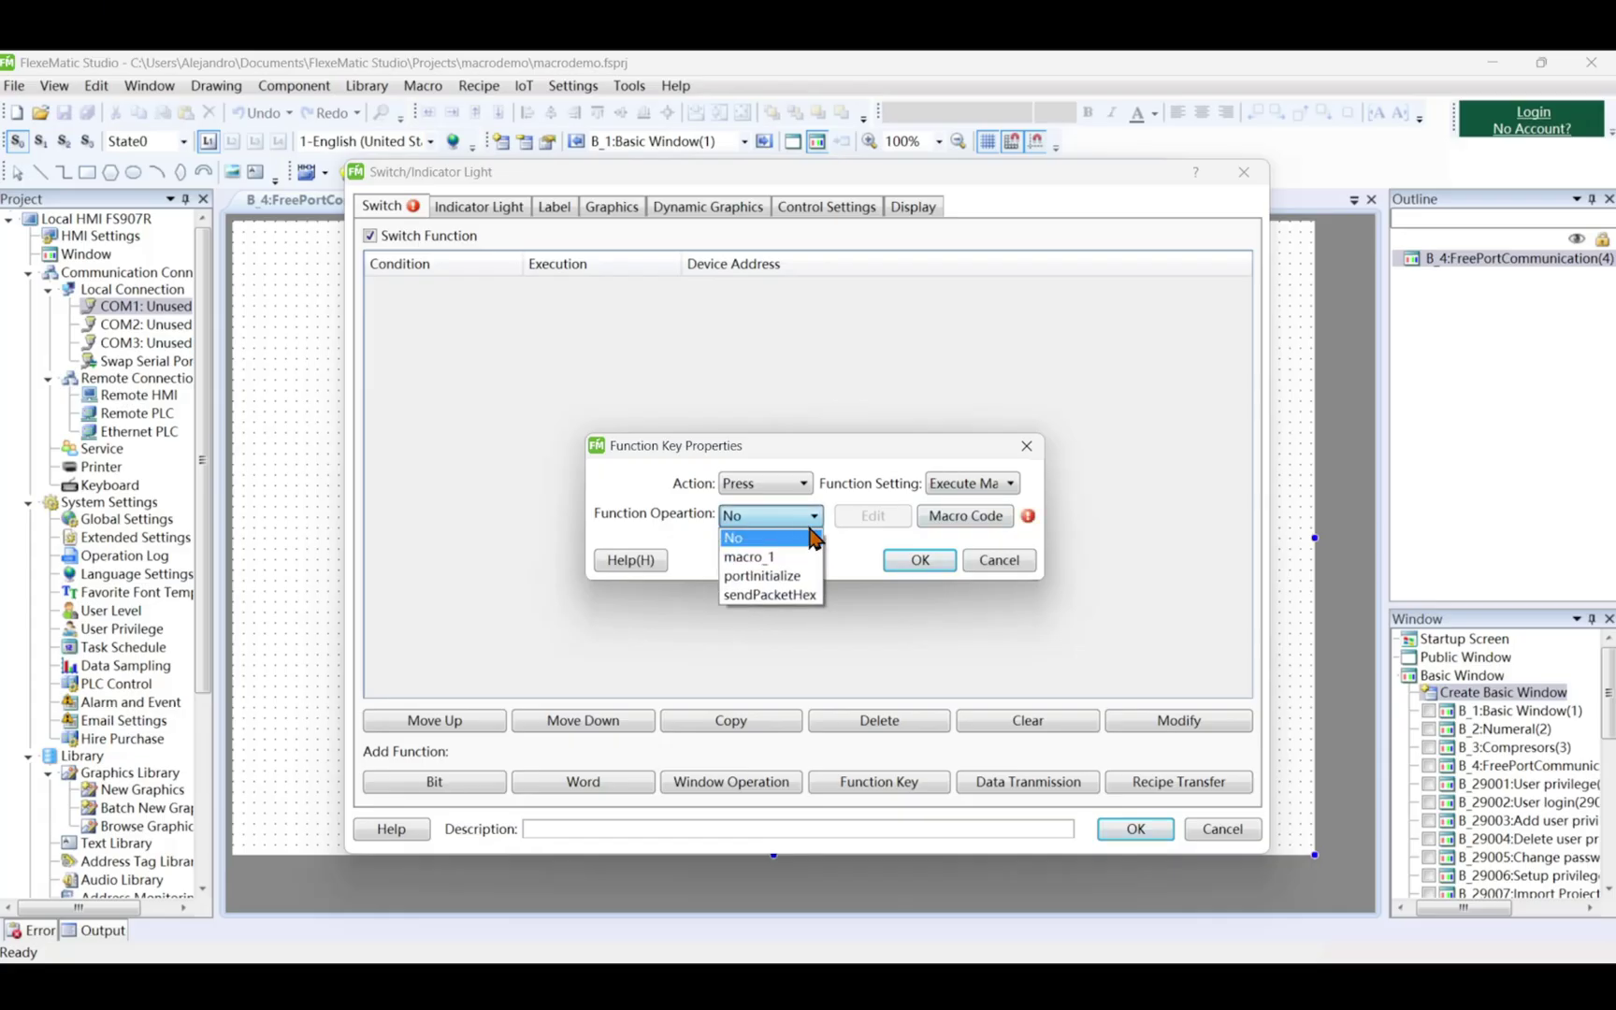
left_click(769, 595)
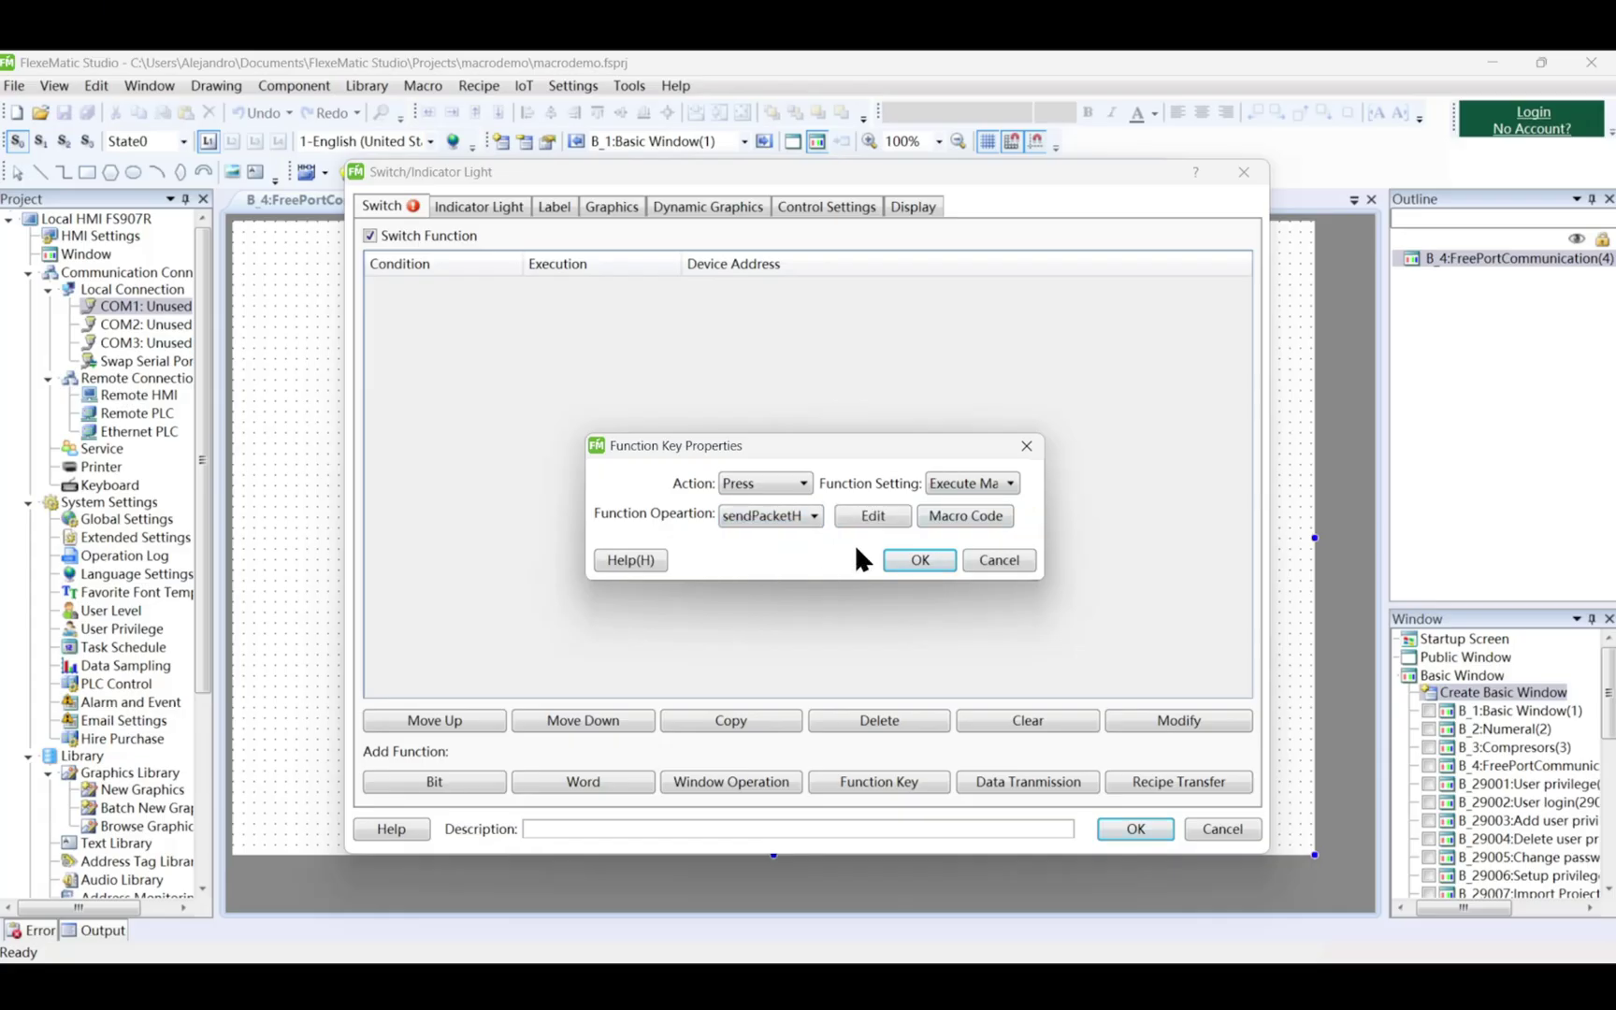
left_click(920, 561)
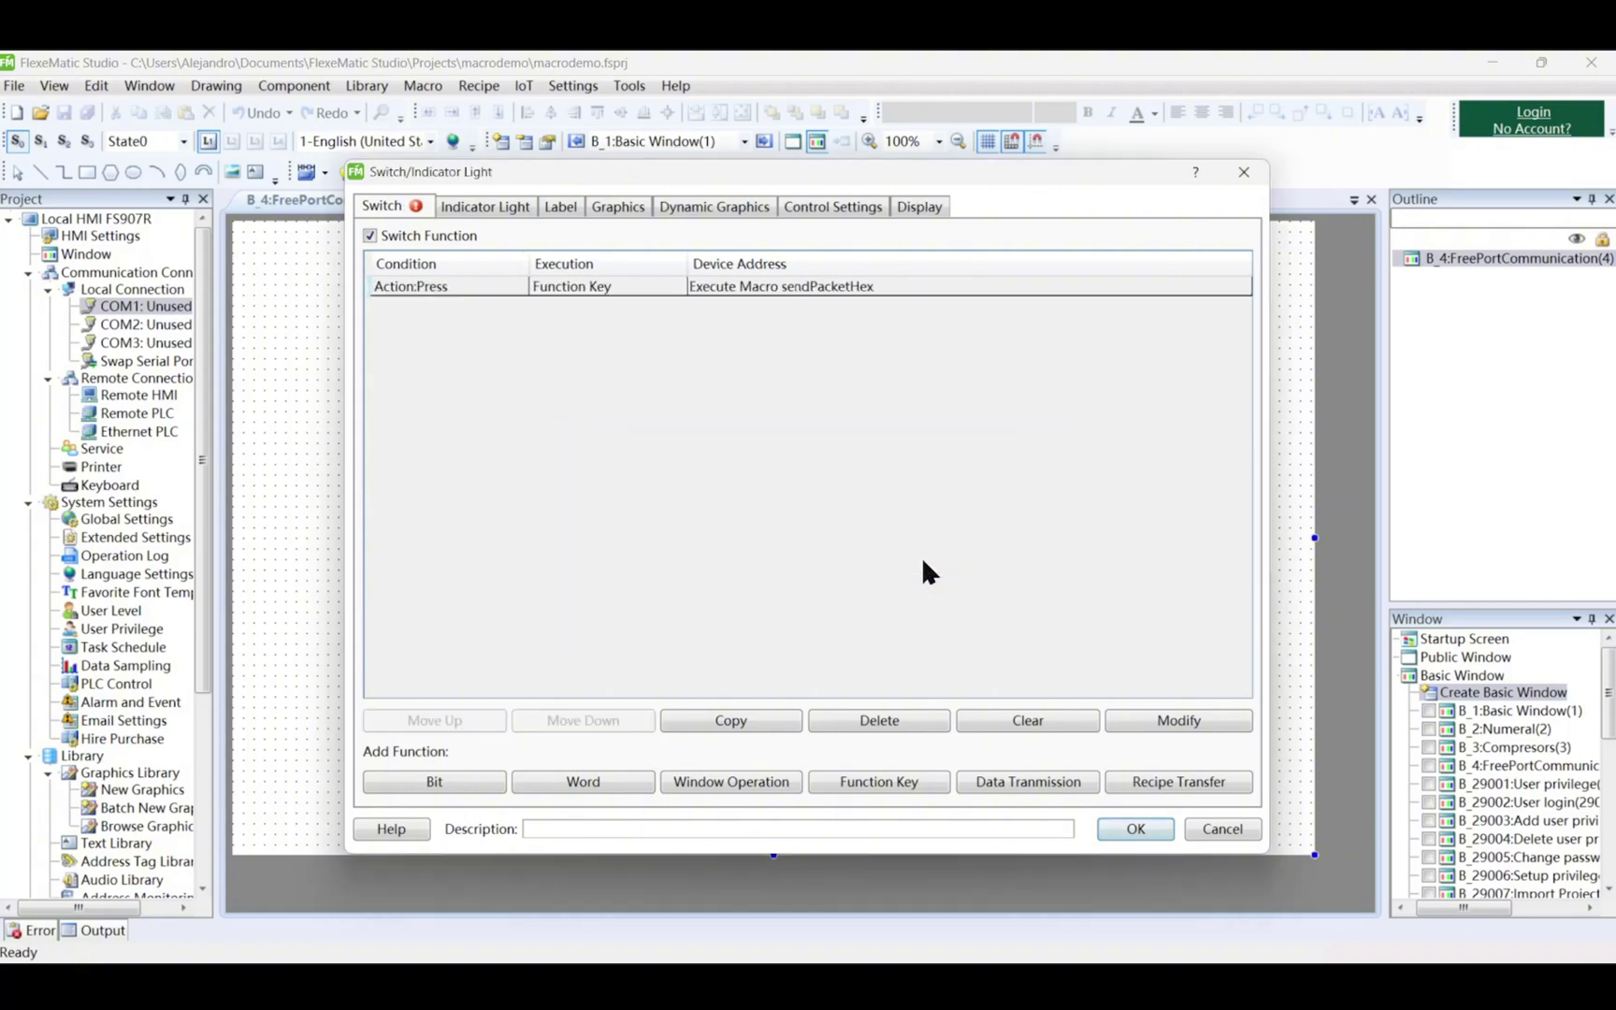
Label the switch Send Packet HEX in all states and place it near the window's upper-left corner
left_click(555, 214)
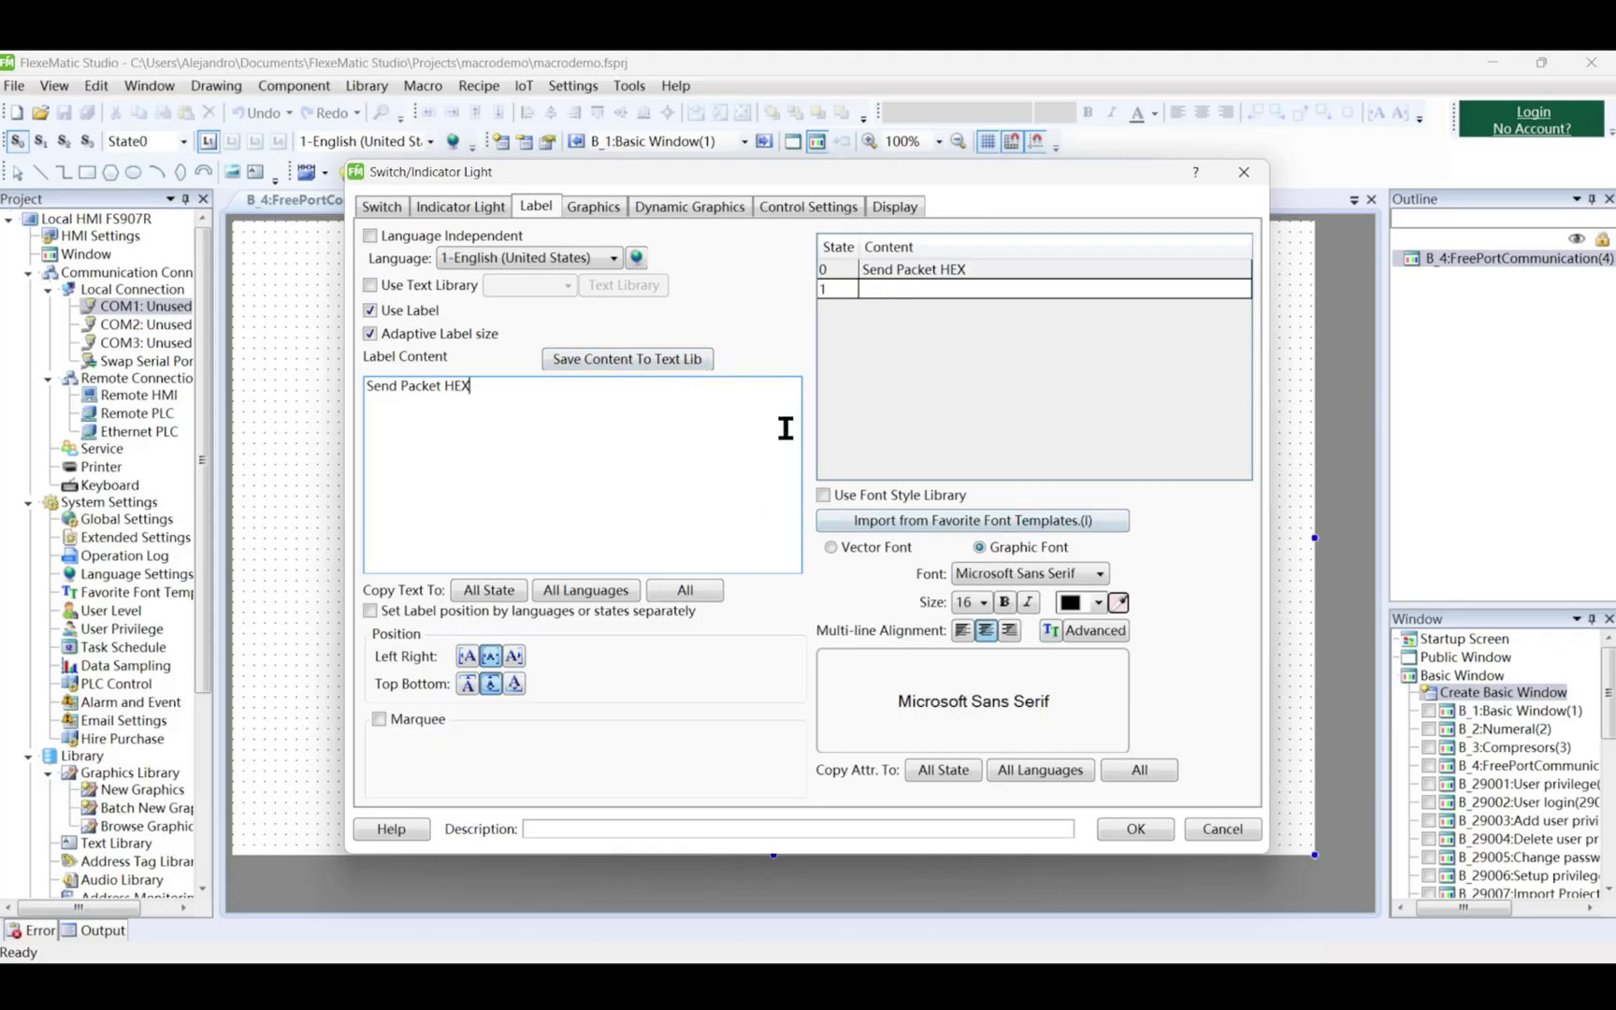
left_click(489, 590)
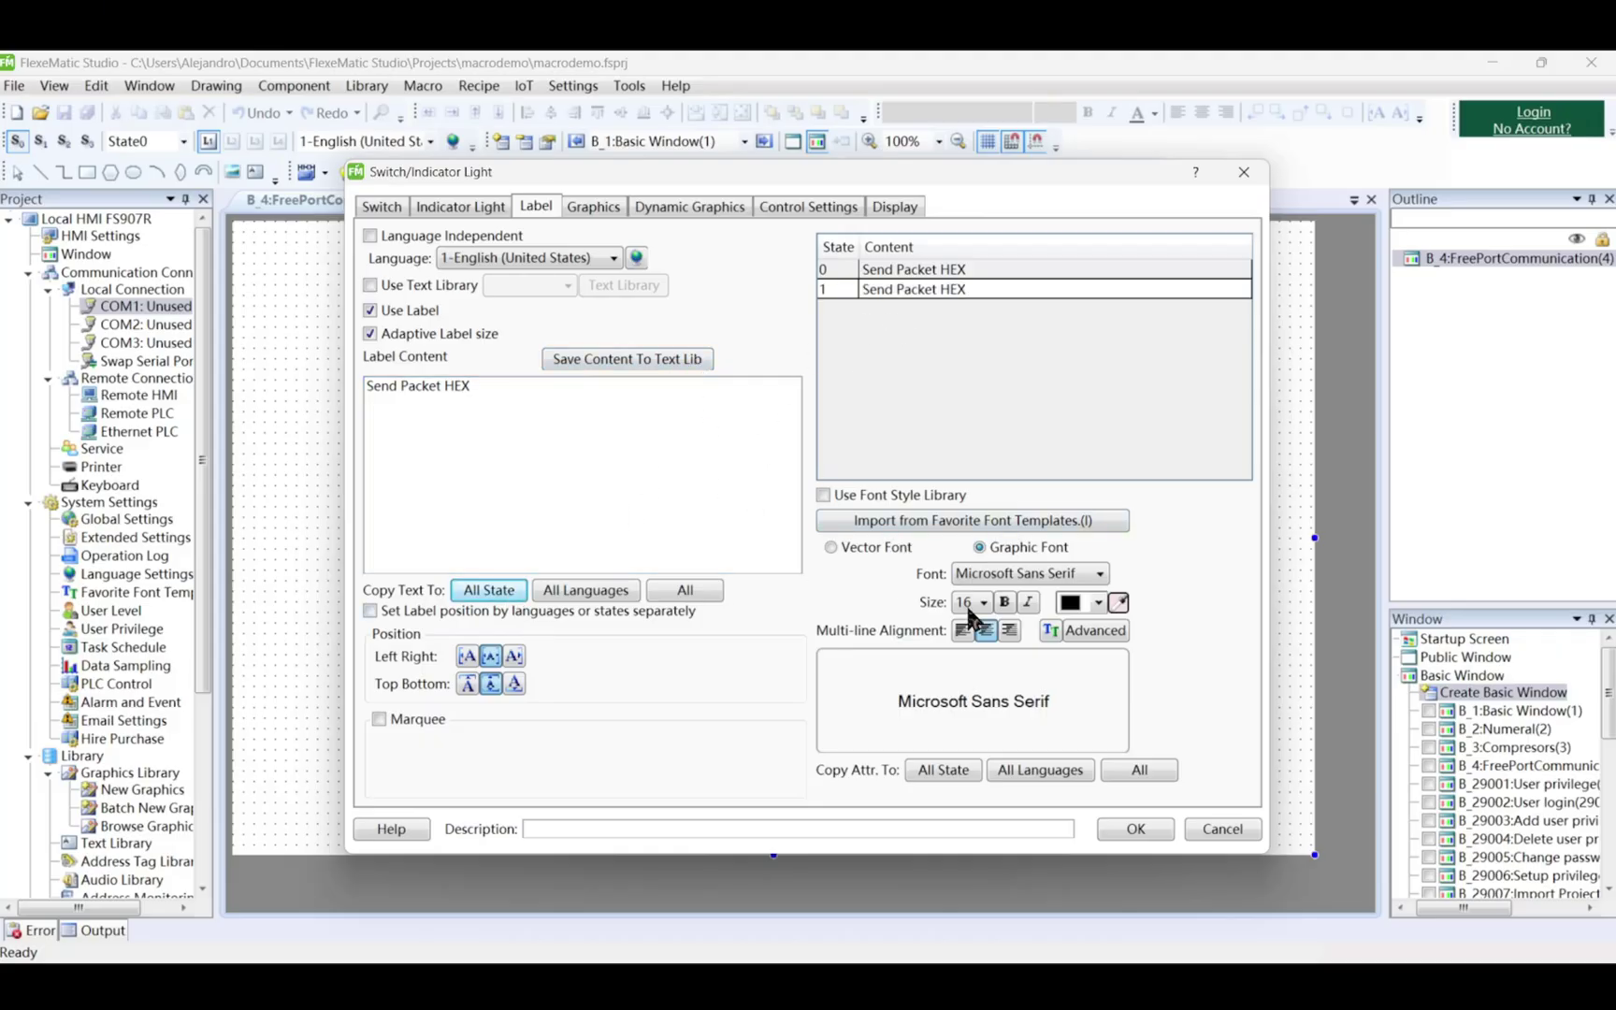
left_click(1136, 829)
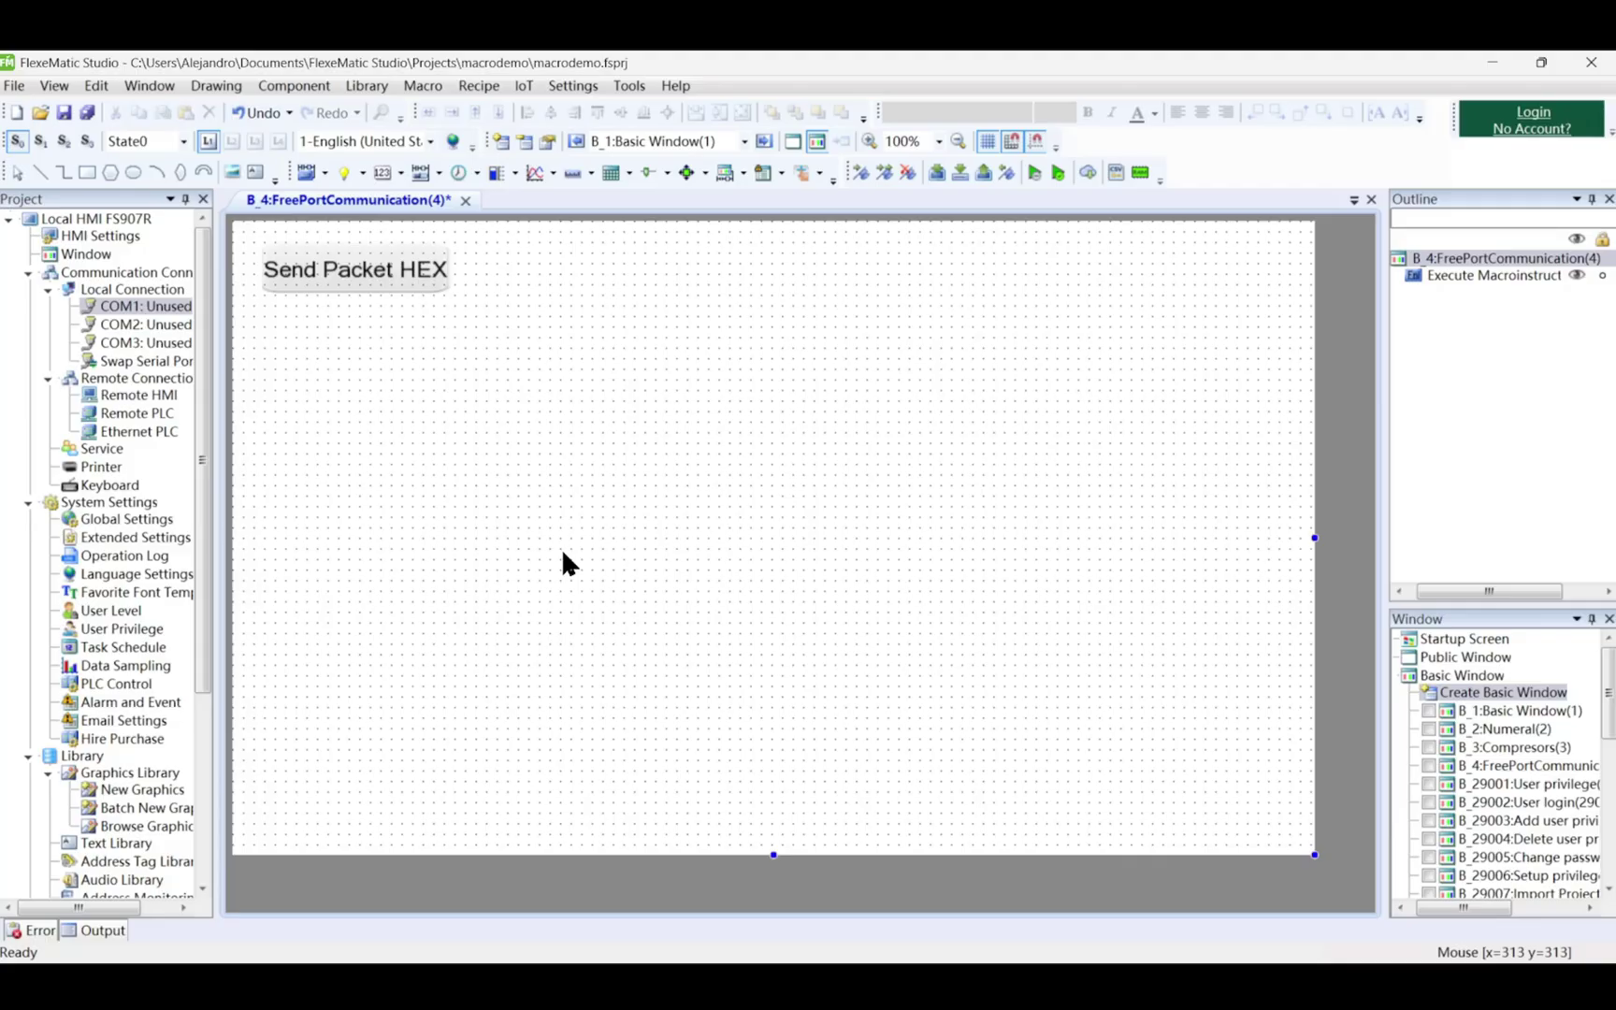
Add a numeric value display for local register LW 1000 with data type 16-bit Hexadecimal and place it below the Send Packet HEX switch
left_click(312, 87)
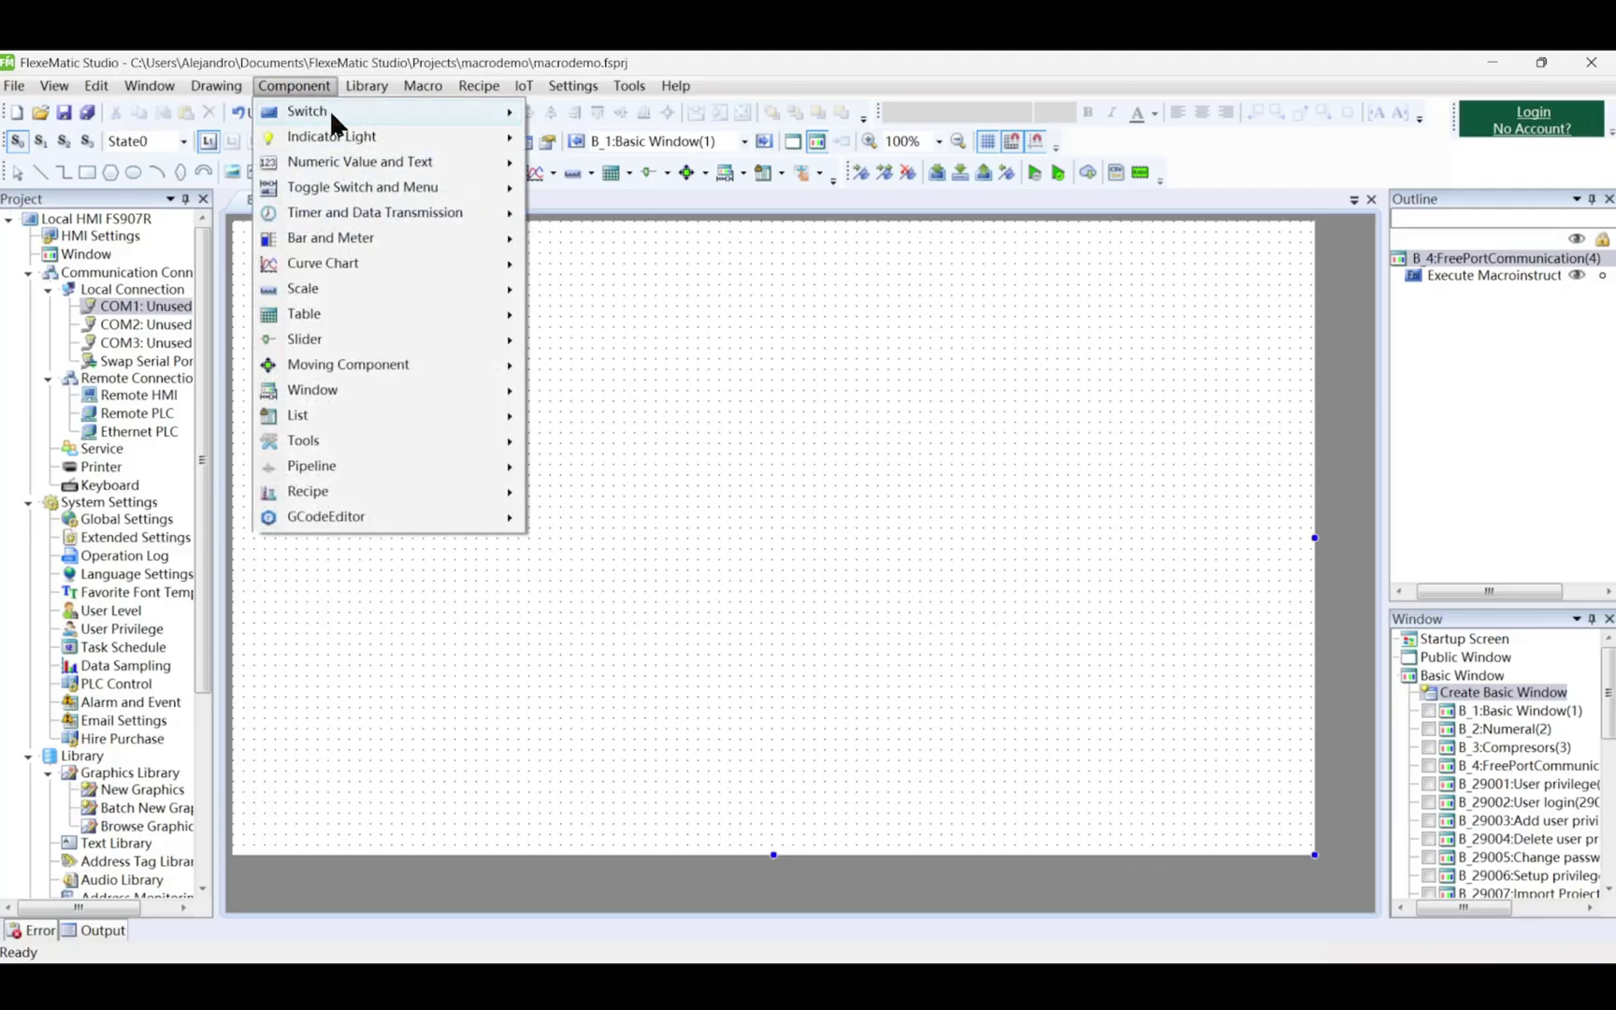
mouse_move(329, 111)
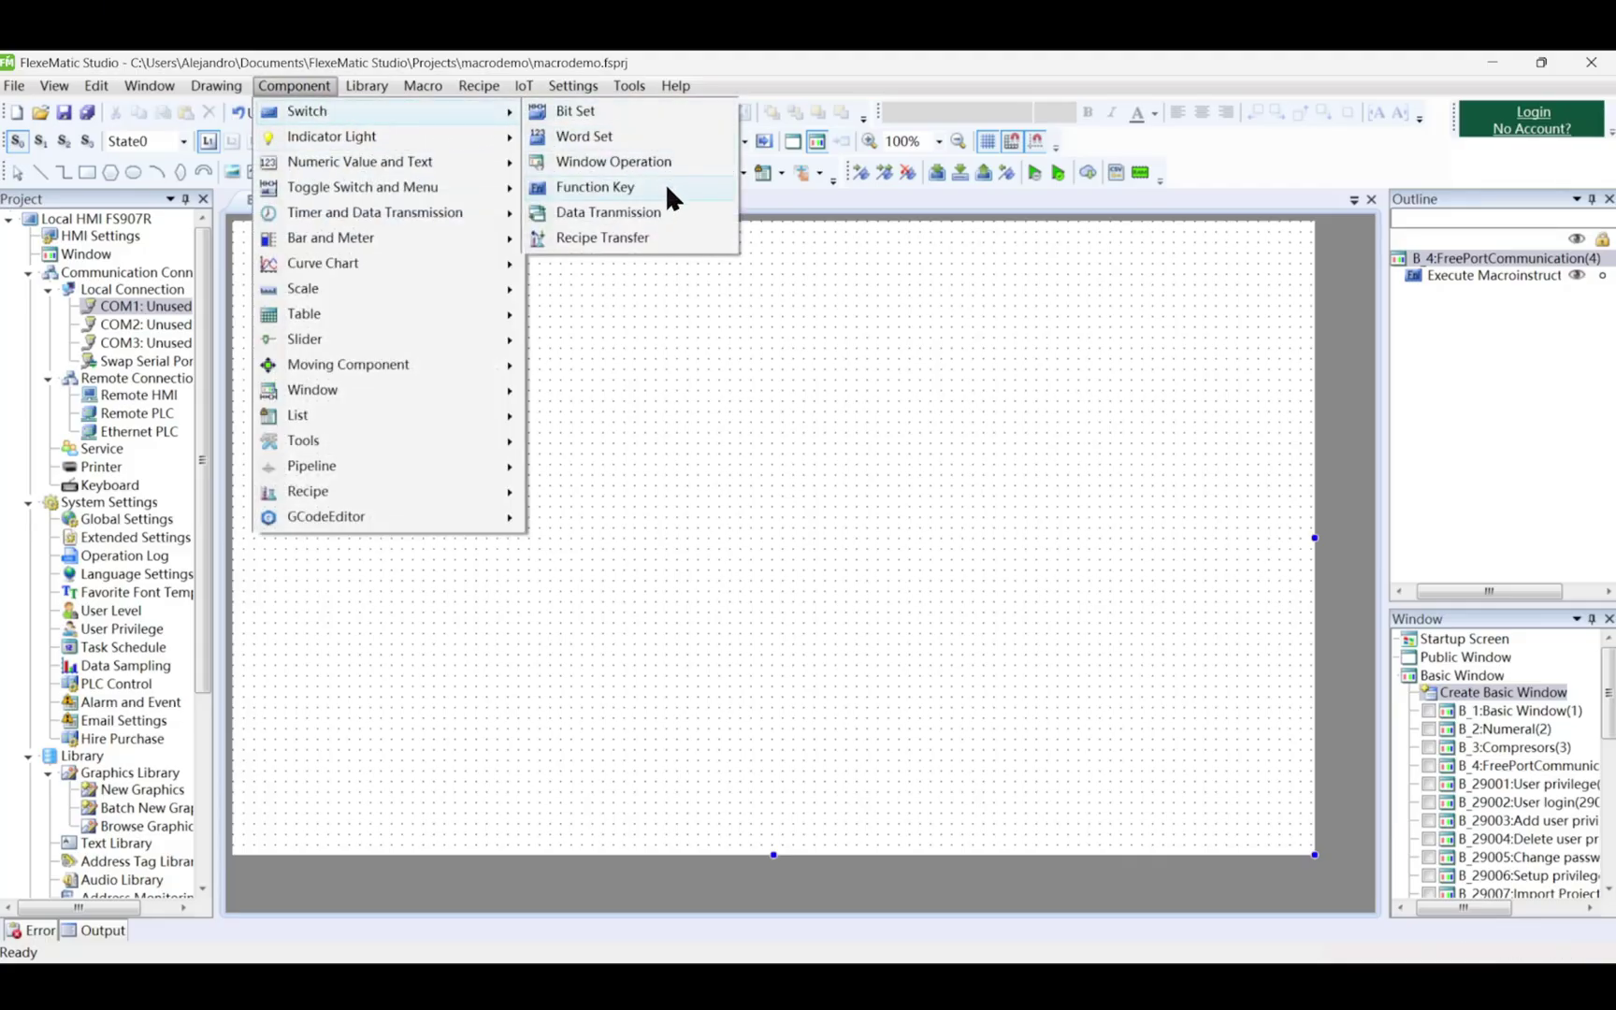
mouse_move(475, 162)
left_click(610, 163)
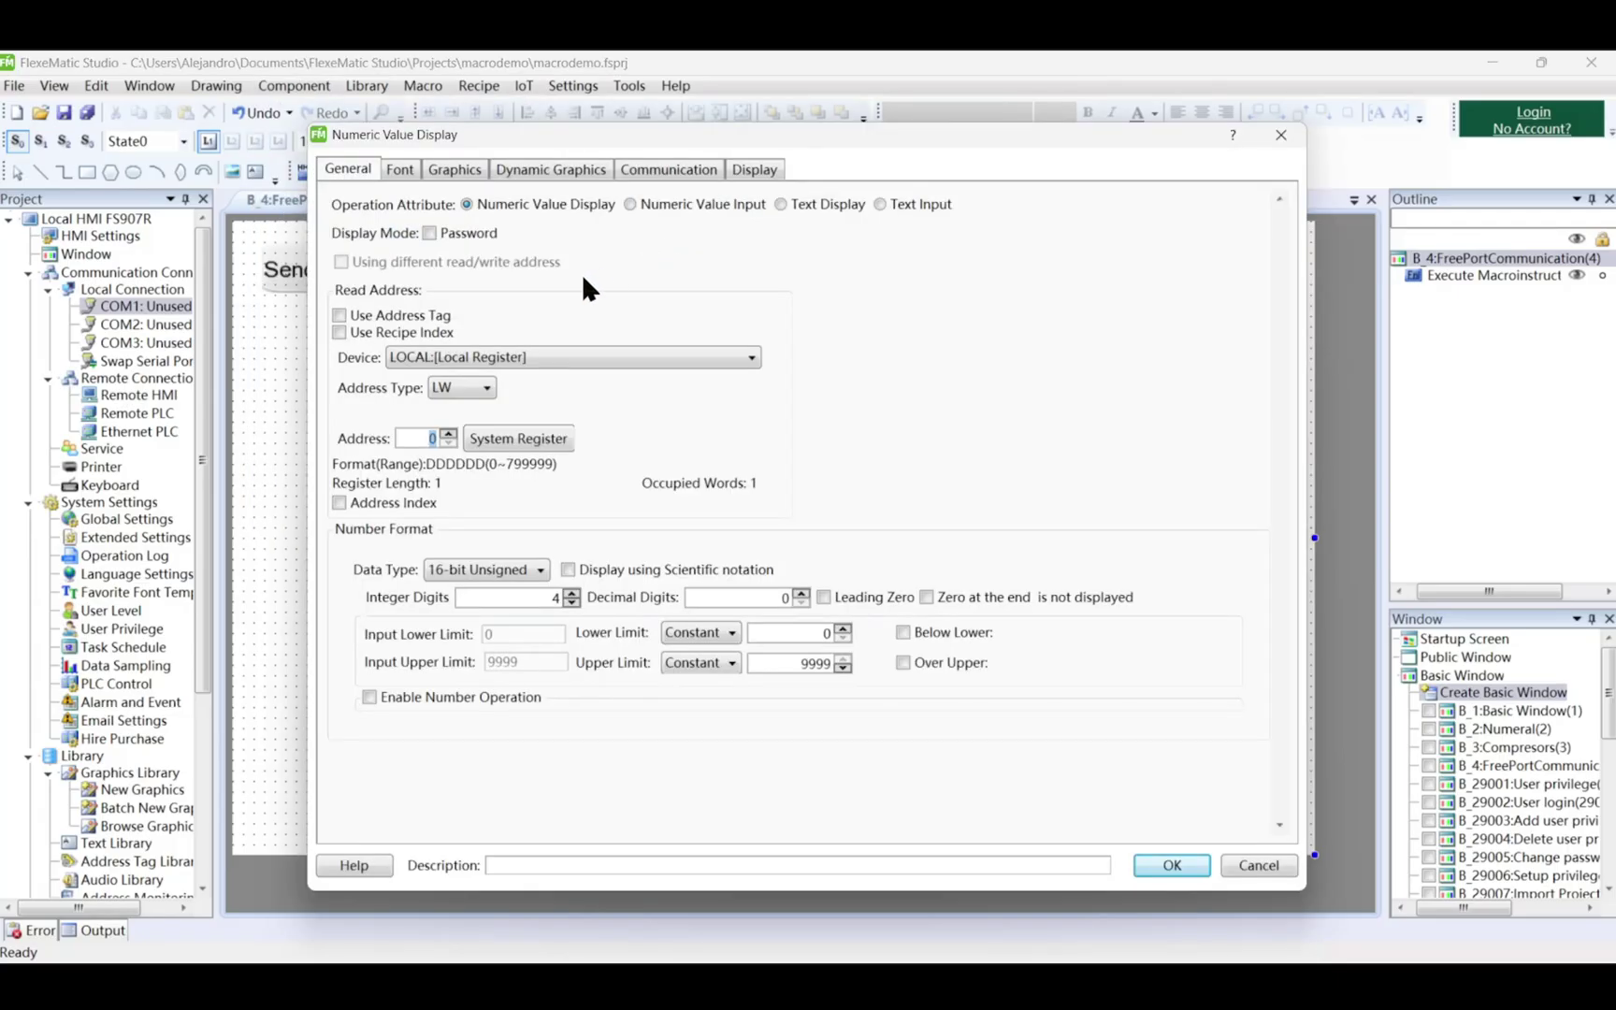
type("1000")
left_click(495, 571)
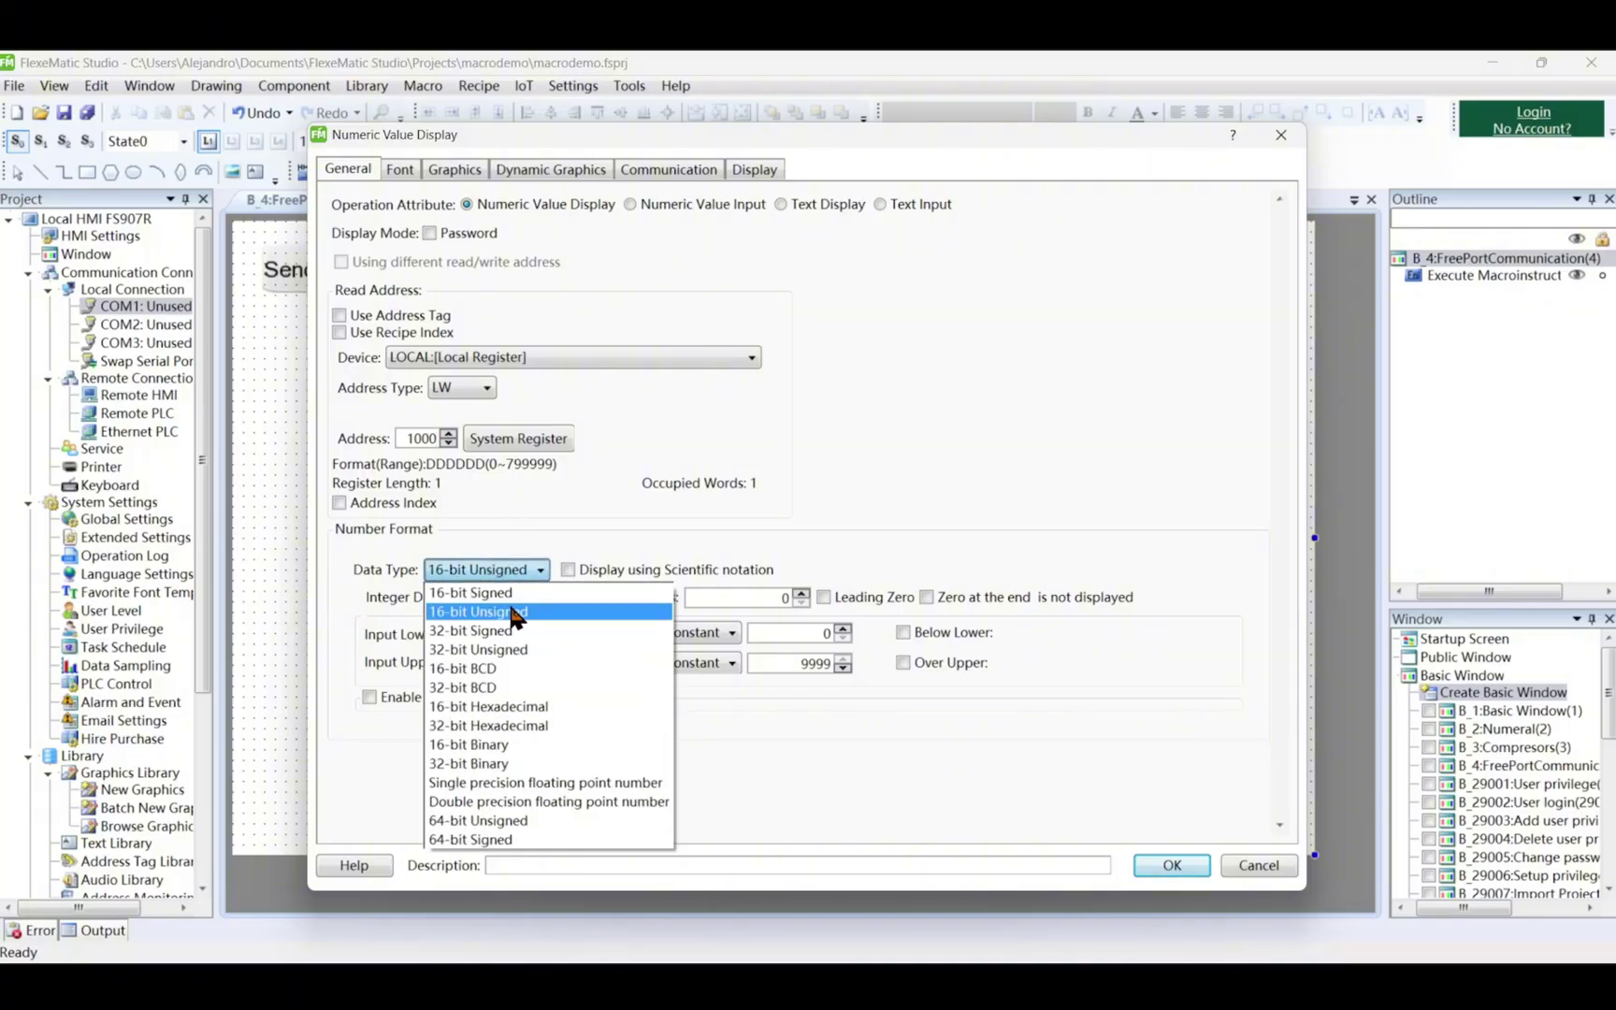
left_click(549, 710)
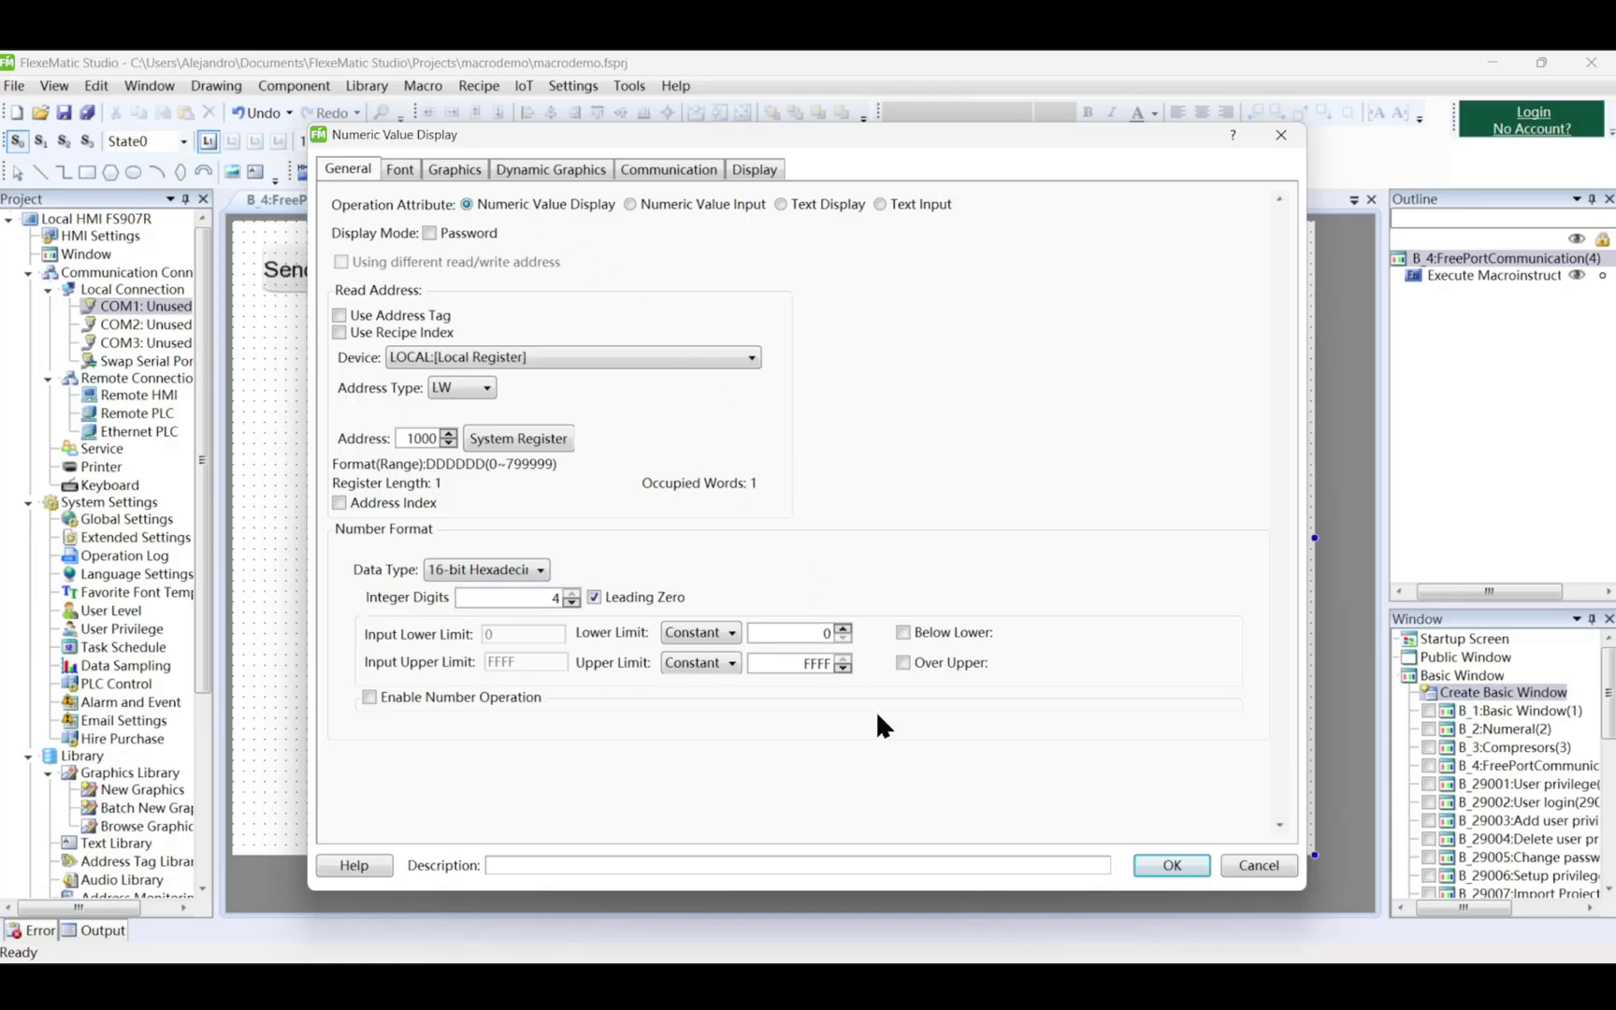
left_click(1177, 866)
left_click(262, 320)
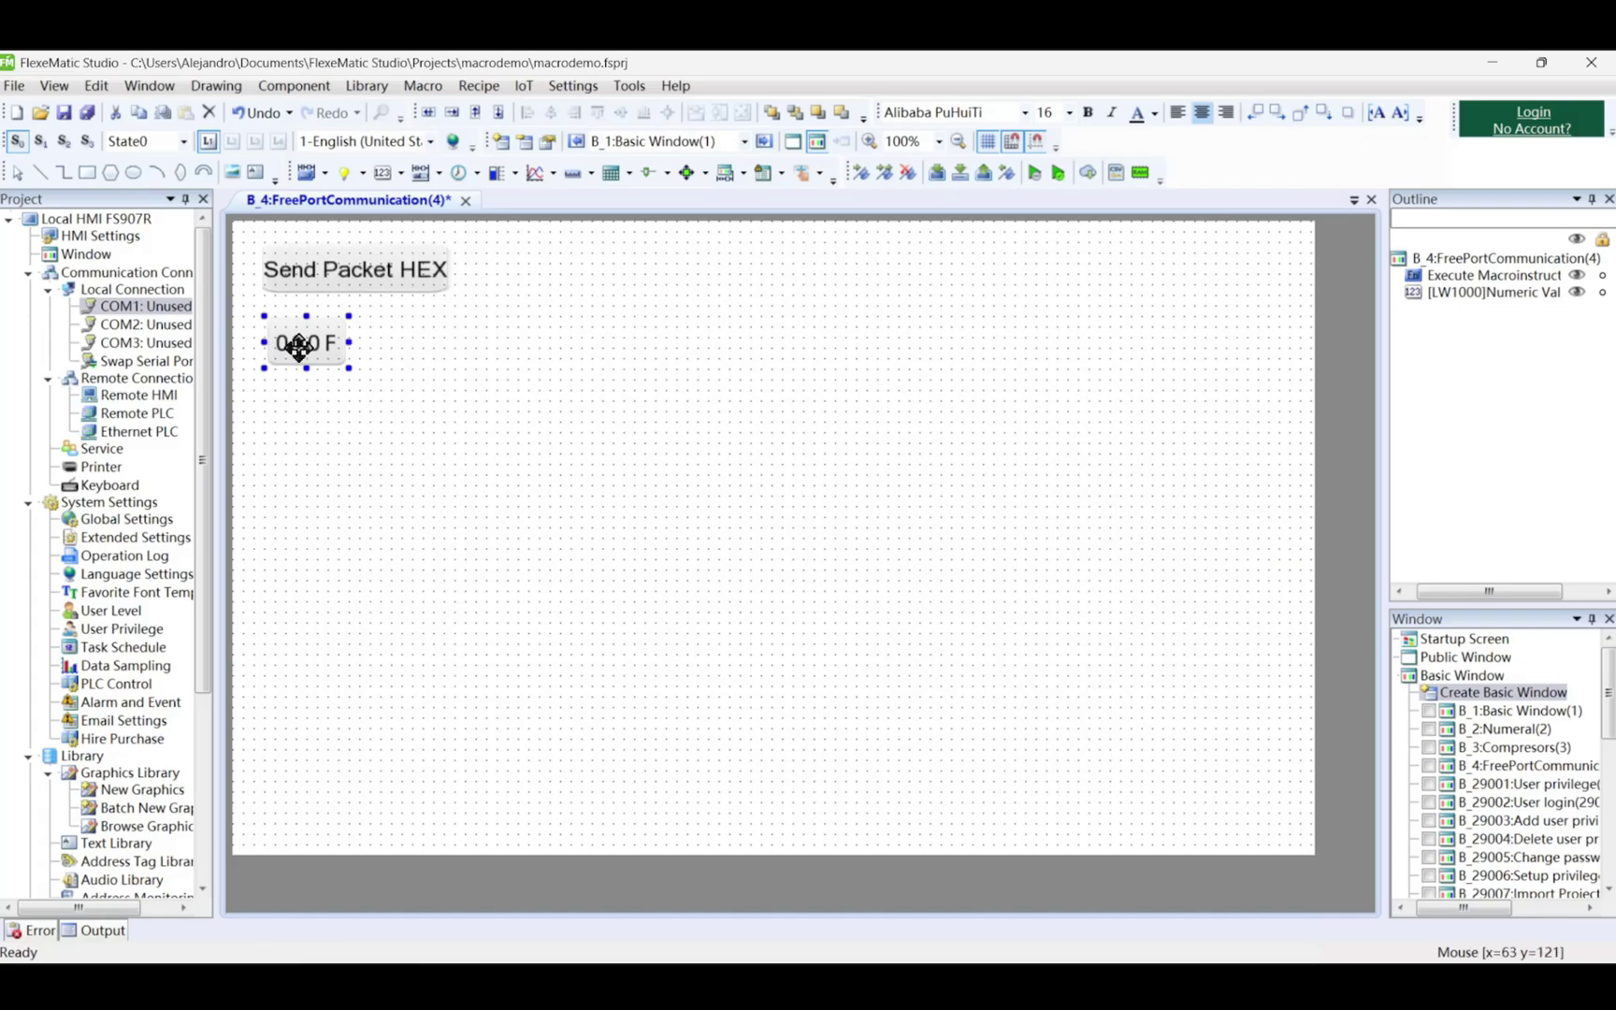
Multiple-copy the LW1000 display into a horizontal row of 11 displays, with the address increasing by 1 each
right_click(332, 343)
left_click(436, 433)
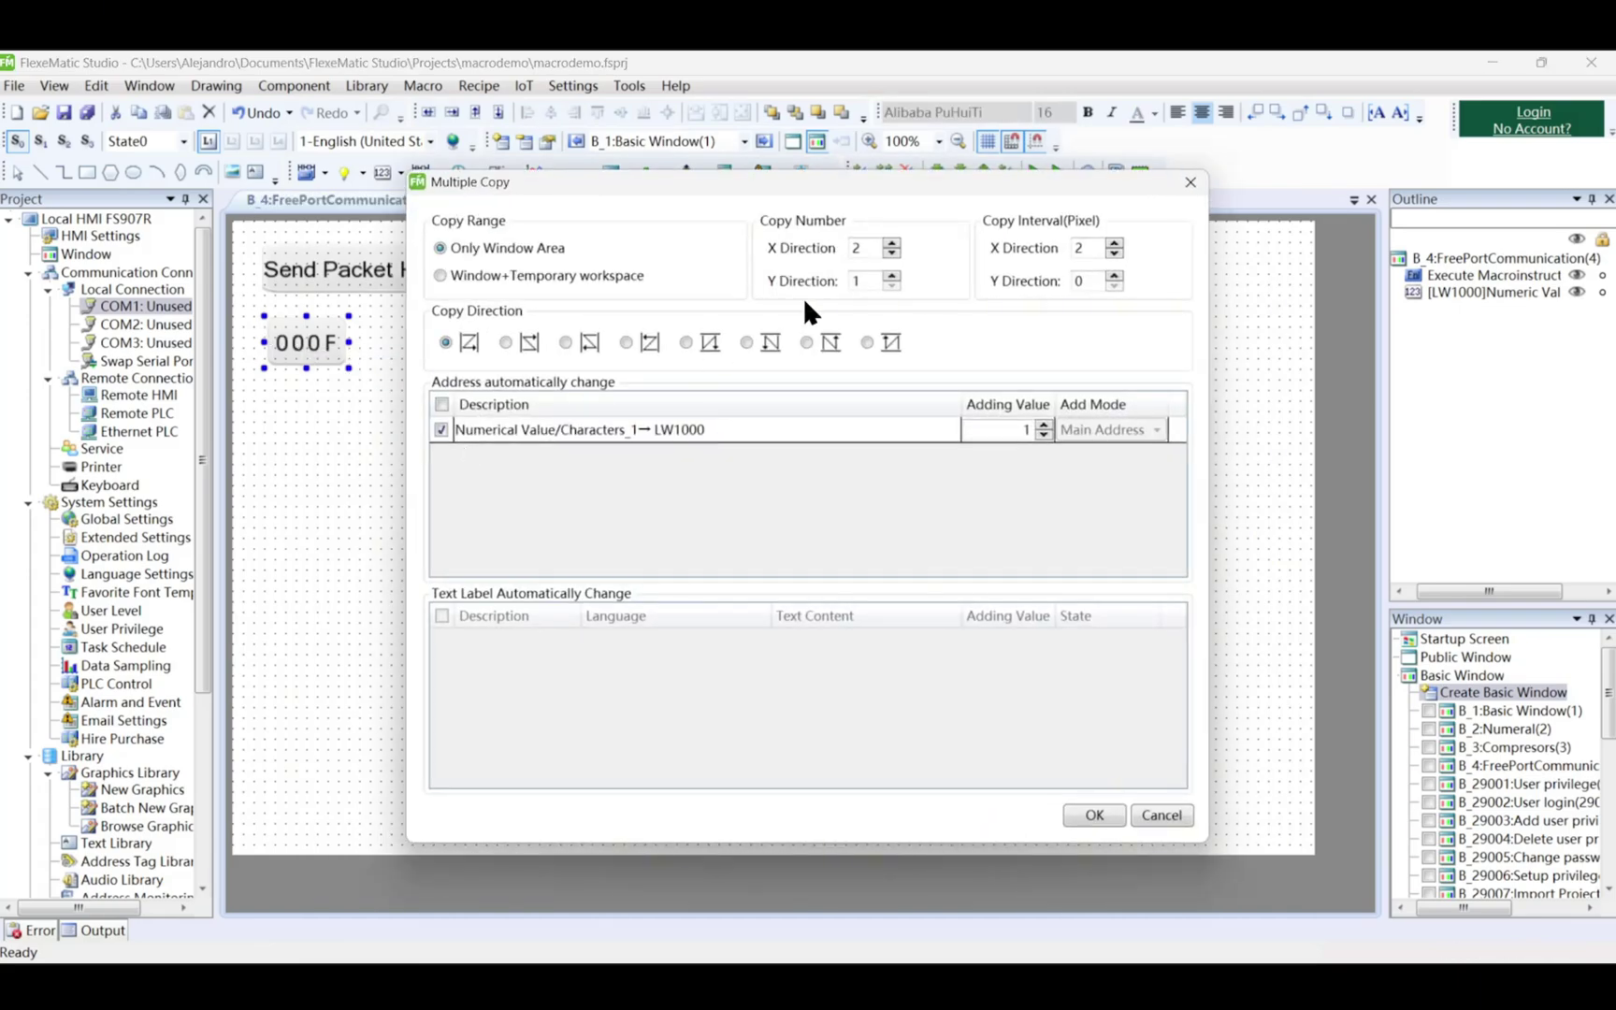
left_click(891, 245)
left_click(891, 245)
left_click(891, 245)
left_click(891, 245)
left_click(891, 245)
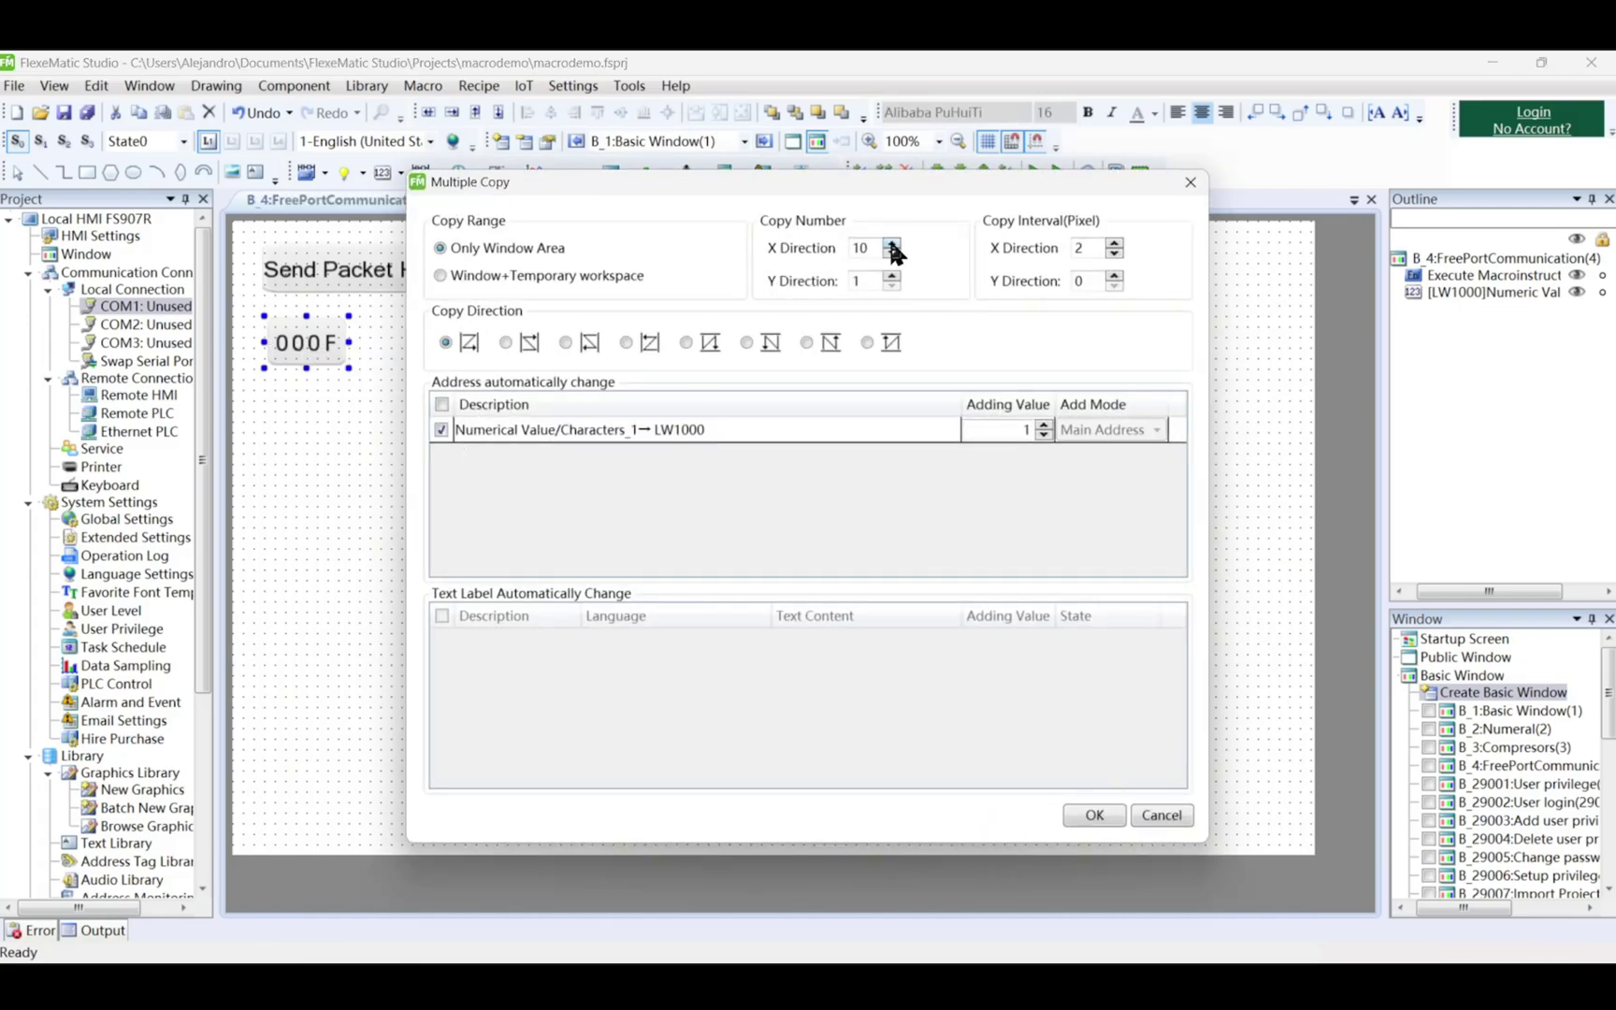
left_click(1095, 816)
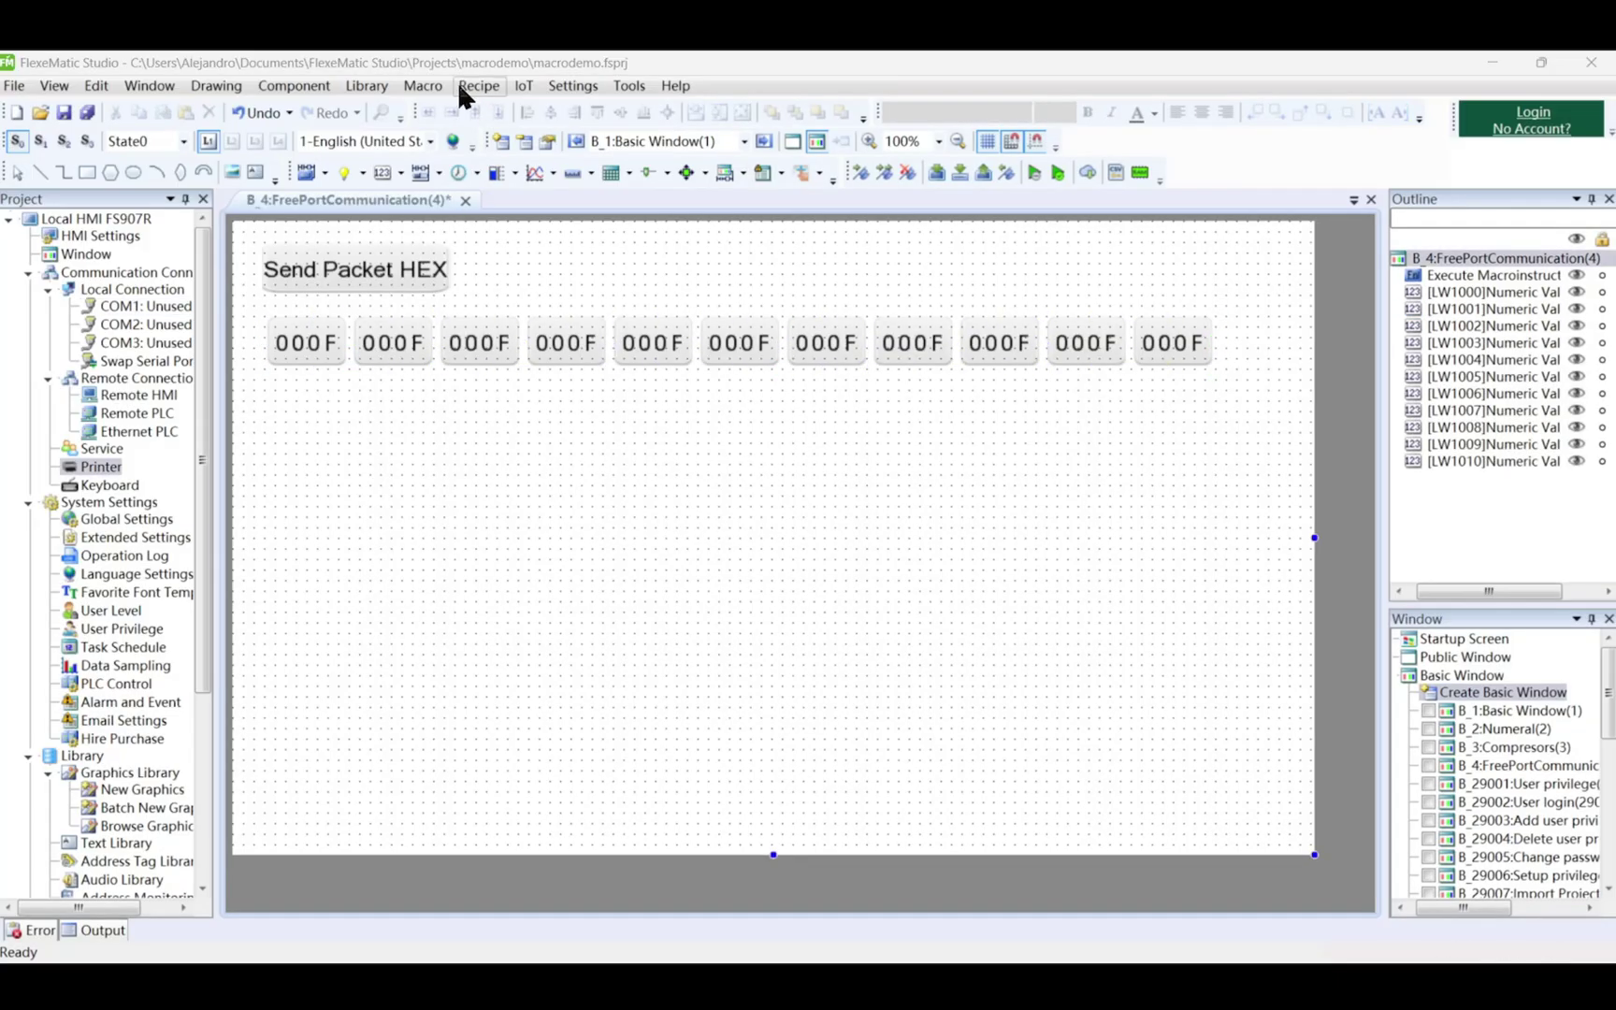
Create a common macro named sendPacketACSII
left_click(426, 85)
mouse_move(472, 105)
left_click(748, 111)
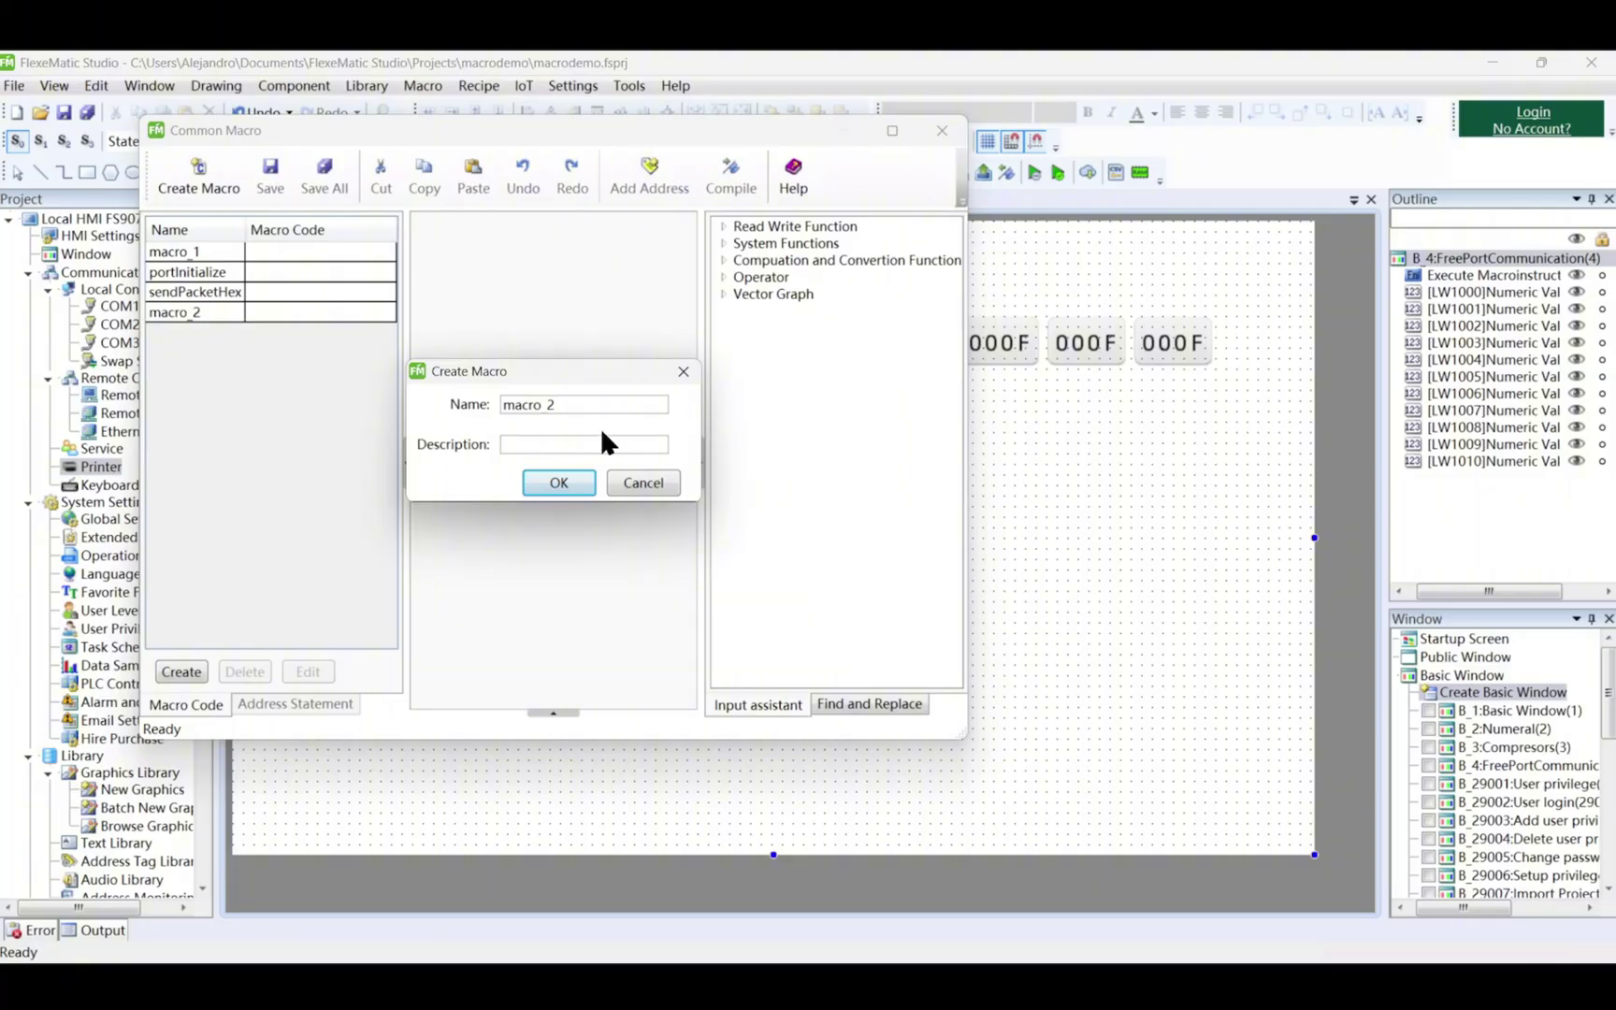
type("sendPacketACSII")
left_click(570, 479)
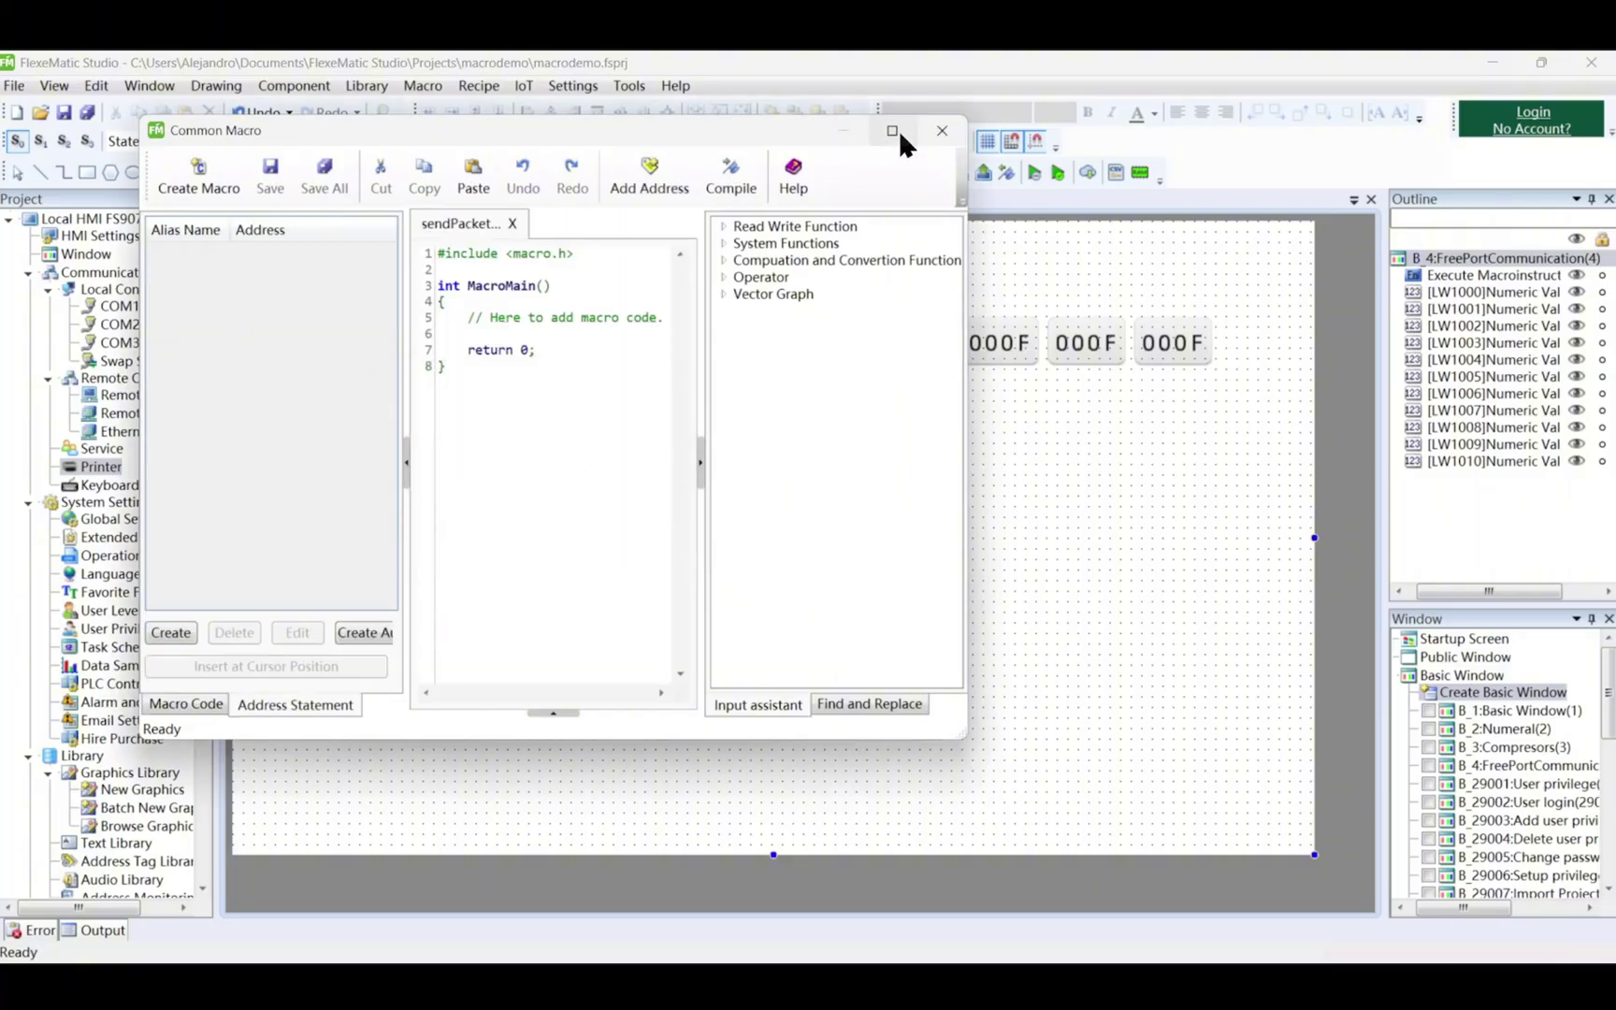
Add a word address statement with alias LW100 for local register LW 100 to the sendPacketACSII macro
left_click(894, 130)
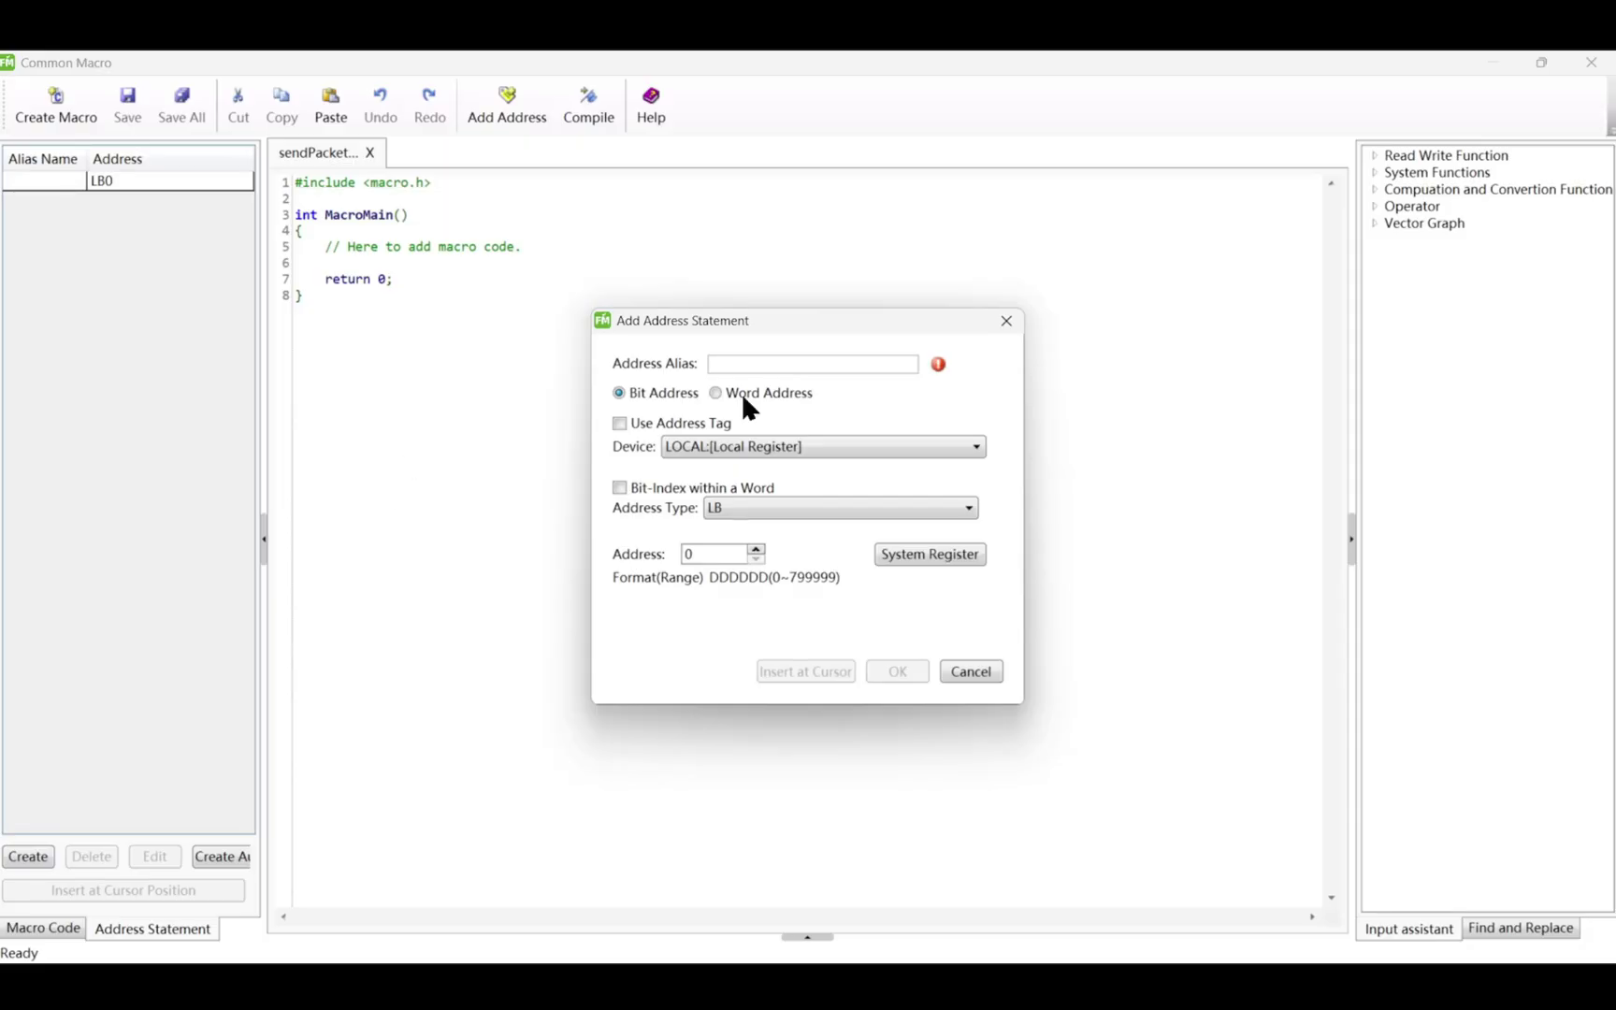
left_click(781, 370)
type("LW100")
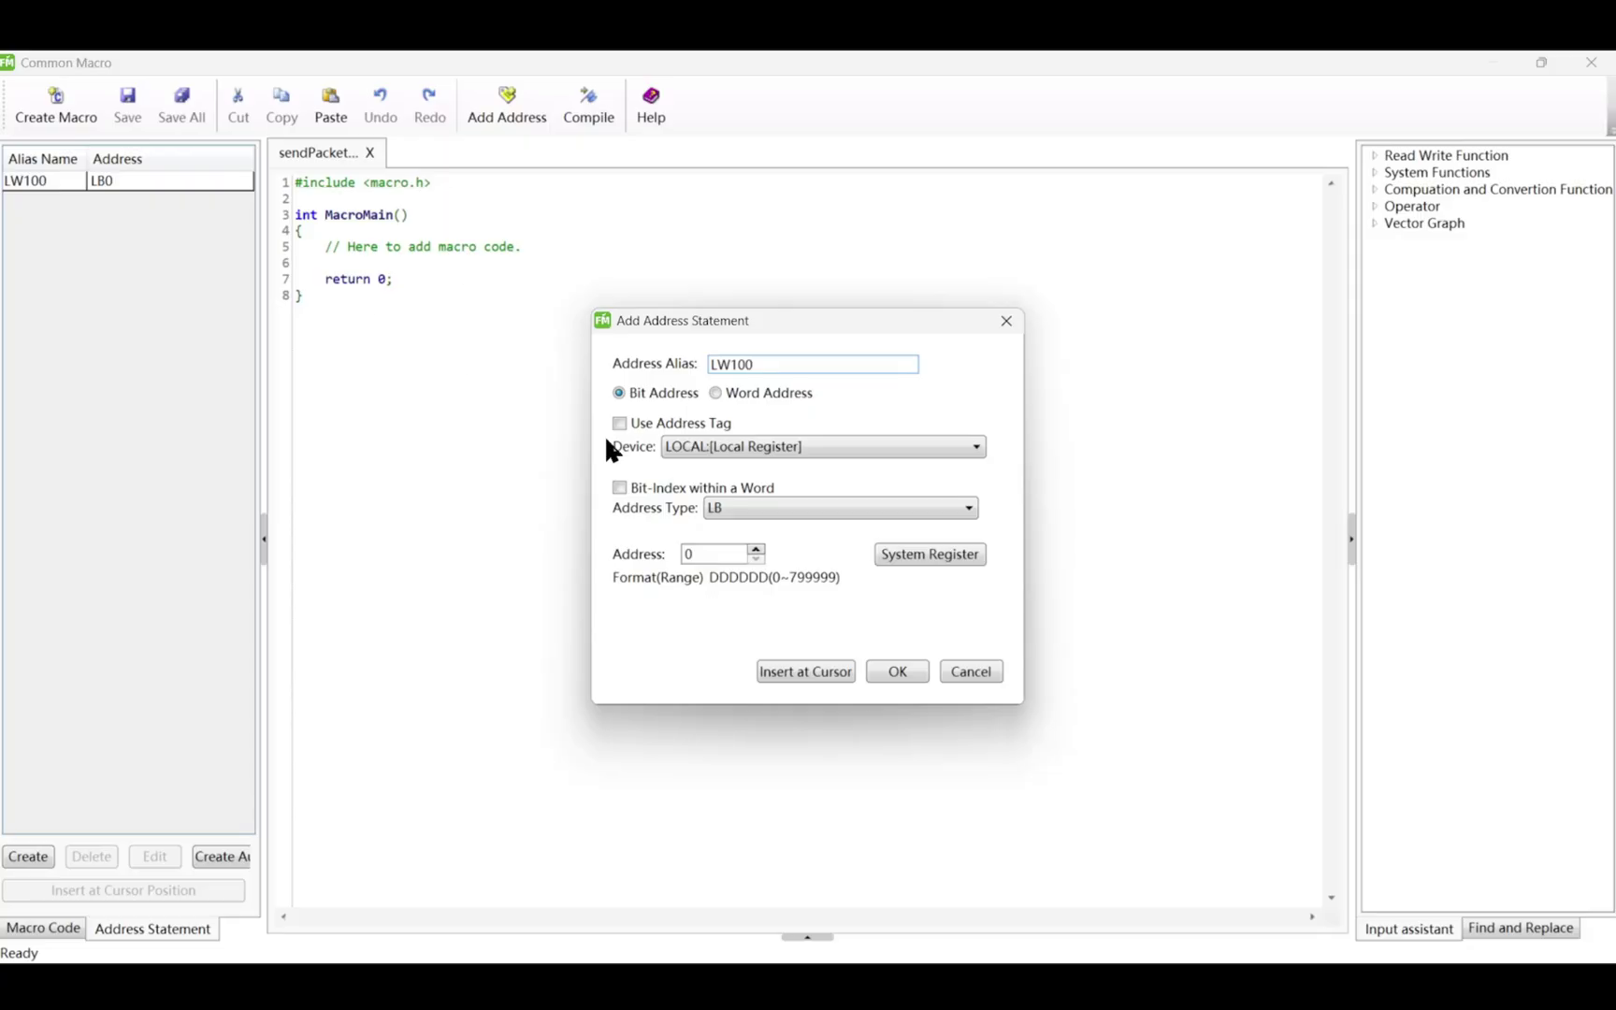
left_click(715, 393)
double_click(722, 554)
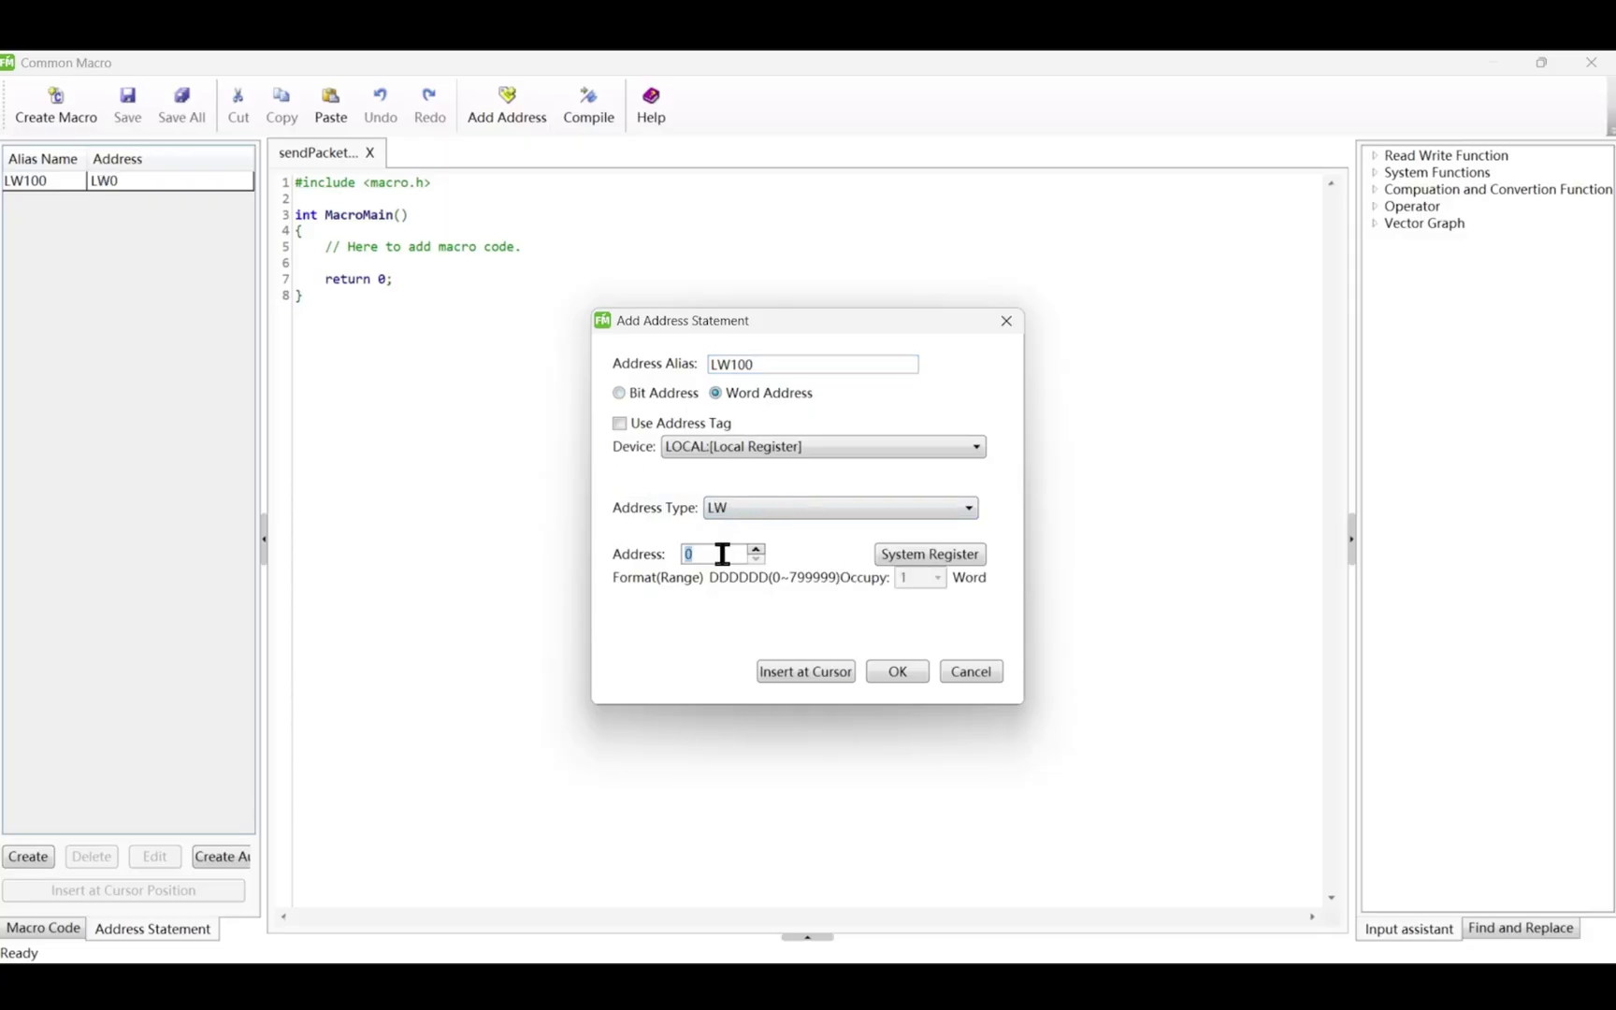
type("100")
left_click(906, 678)
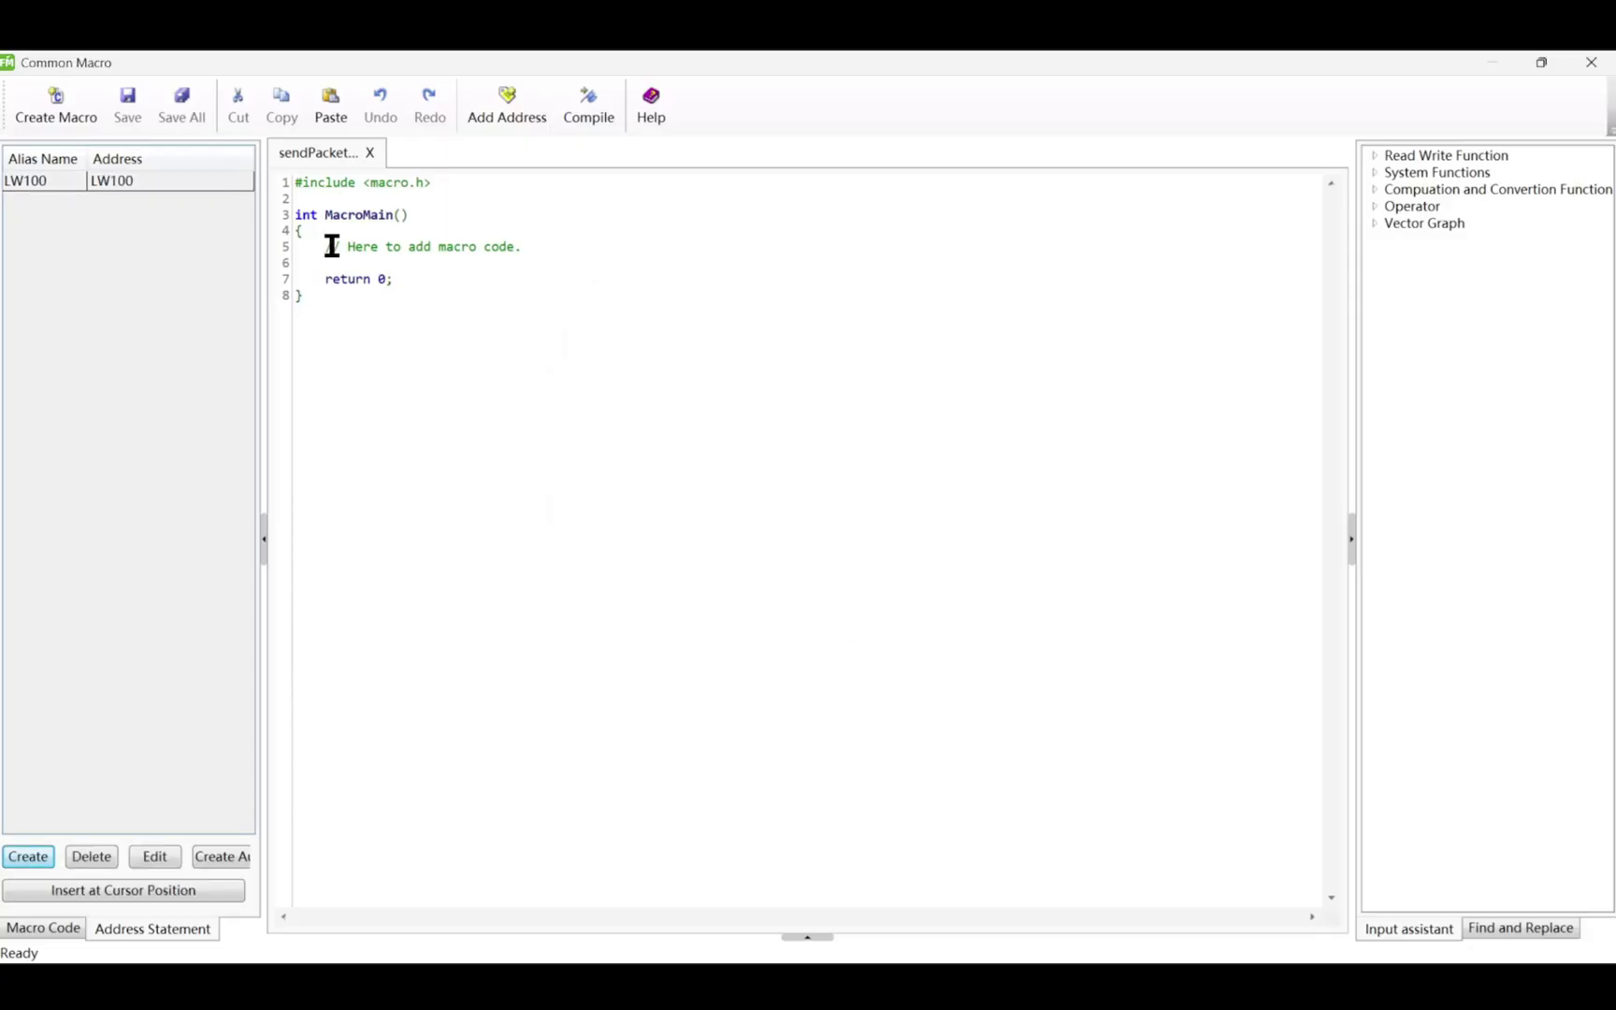
Declare the send buffer in the macro body with unsigned char sendbuf[100] = {0};
left_click(484, 263)
type("unsigned ")
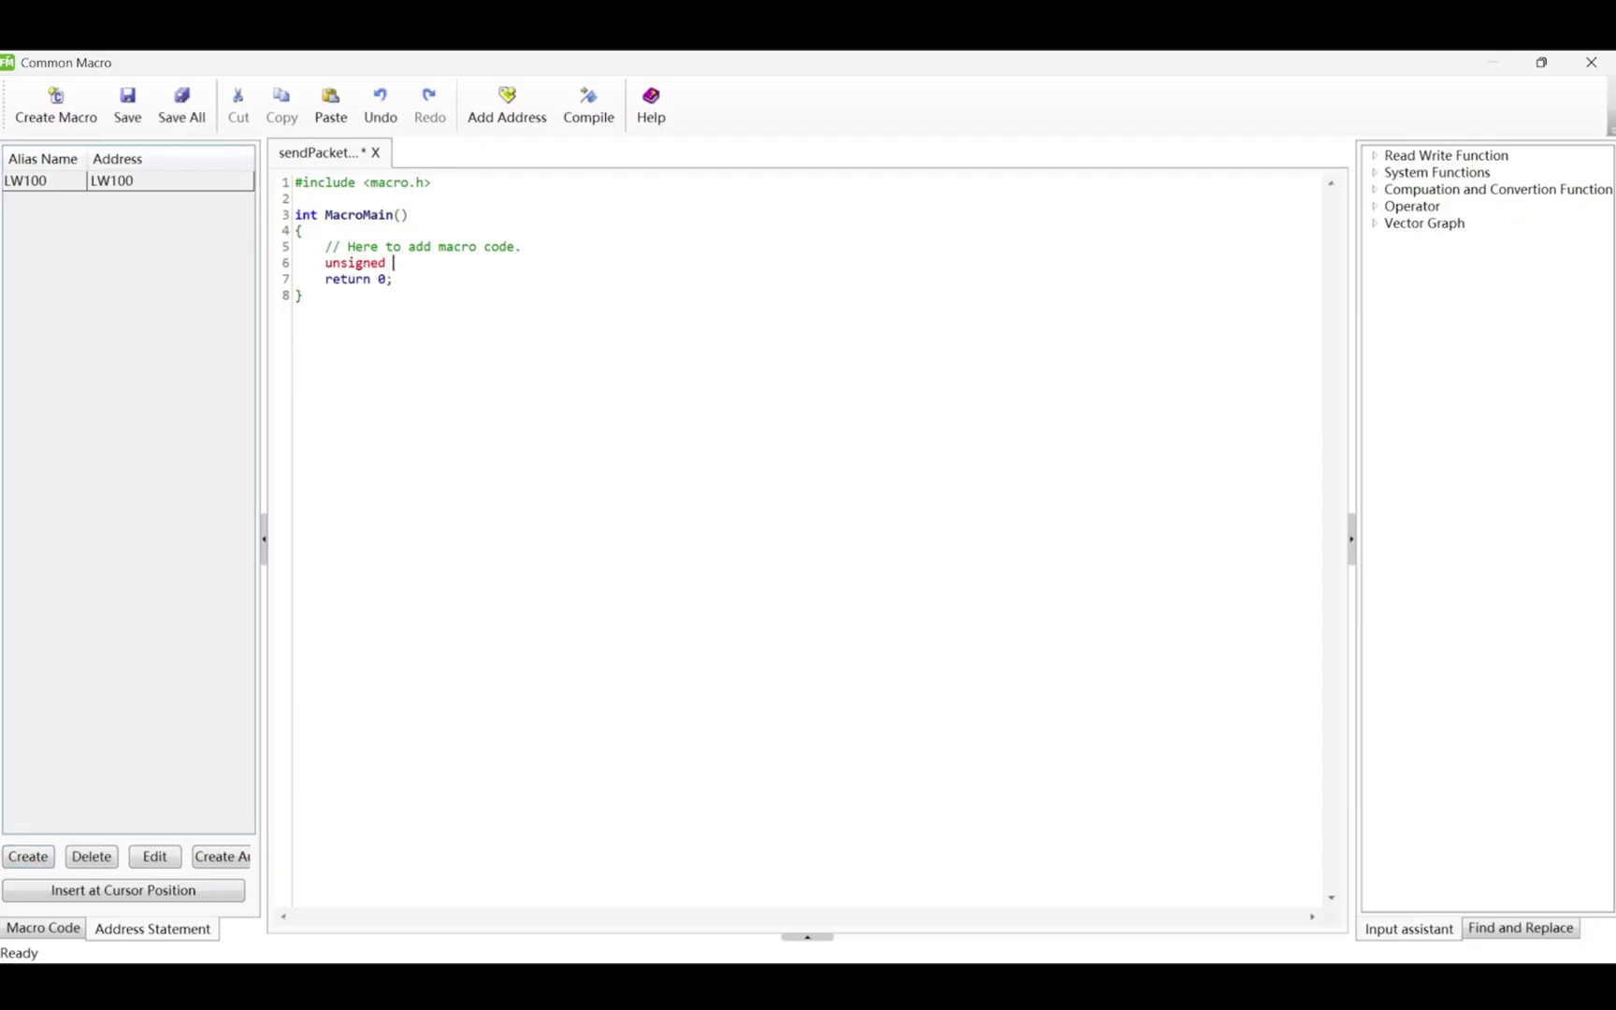
type("char sendbuf[100] = {0};")
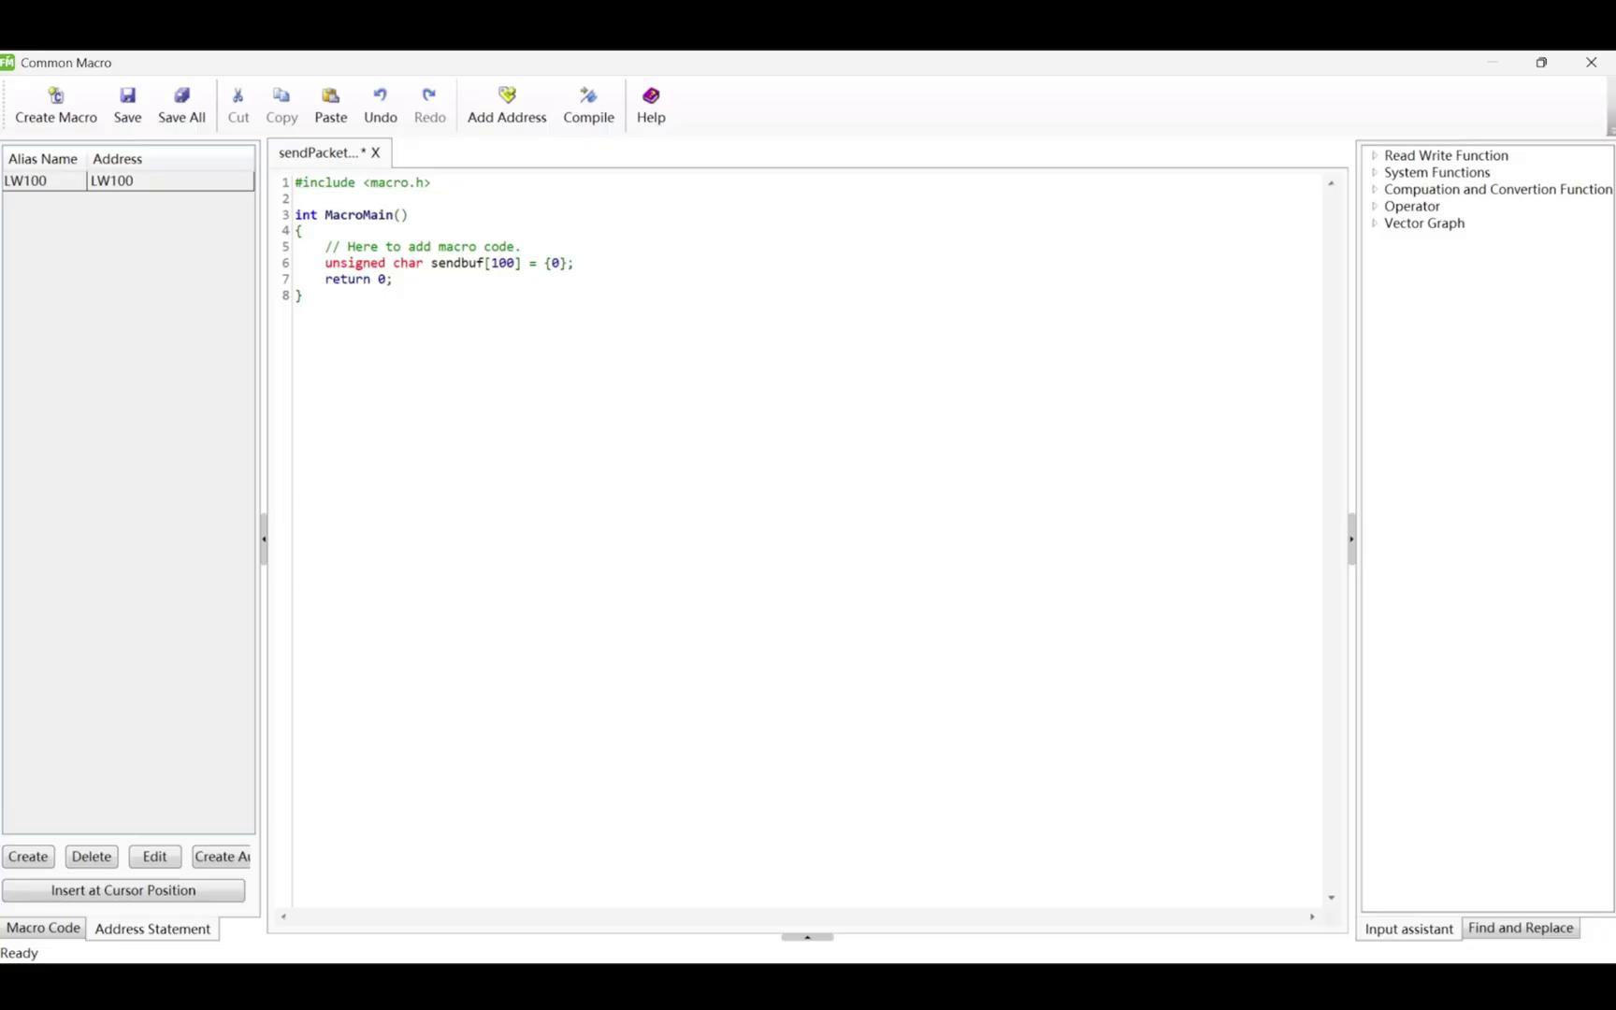
key("Return")
key("Return")
type("sp")
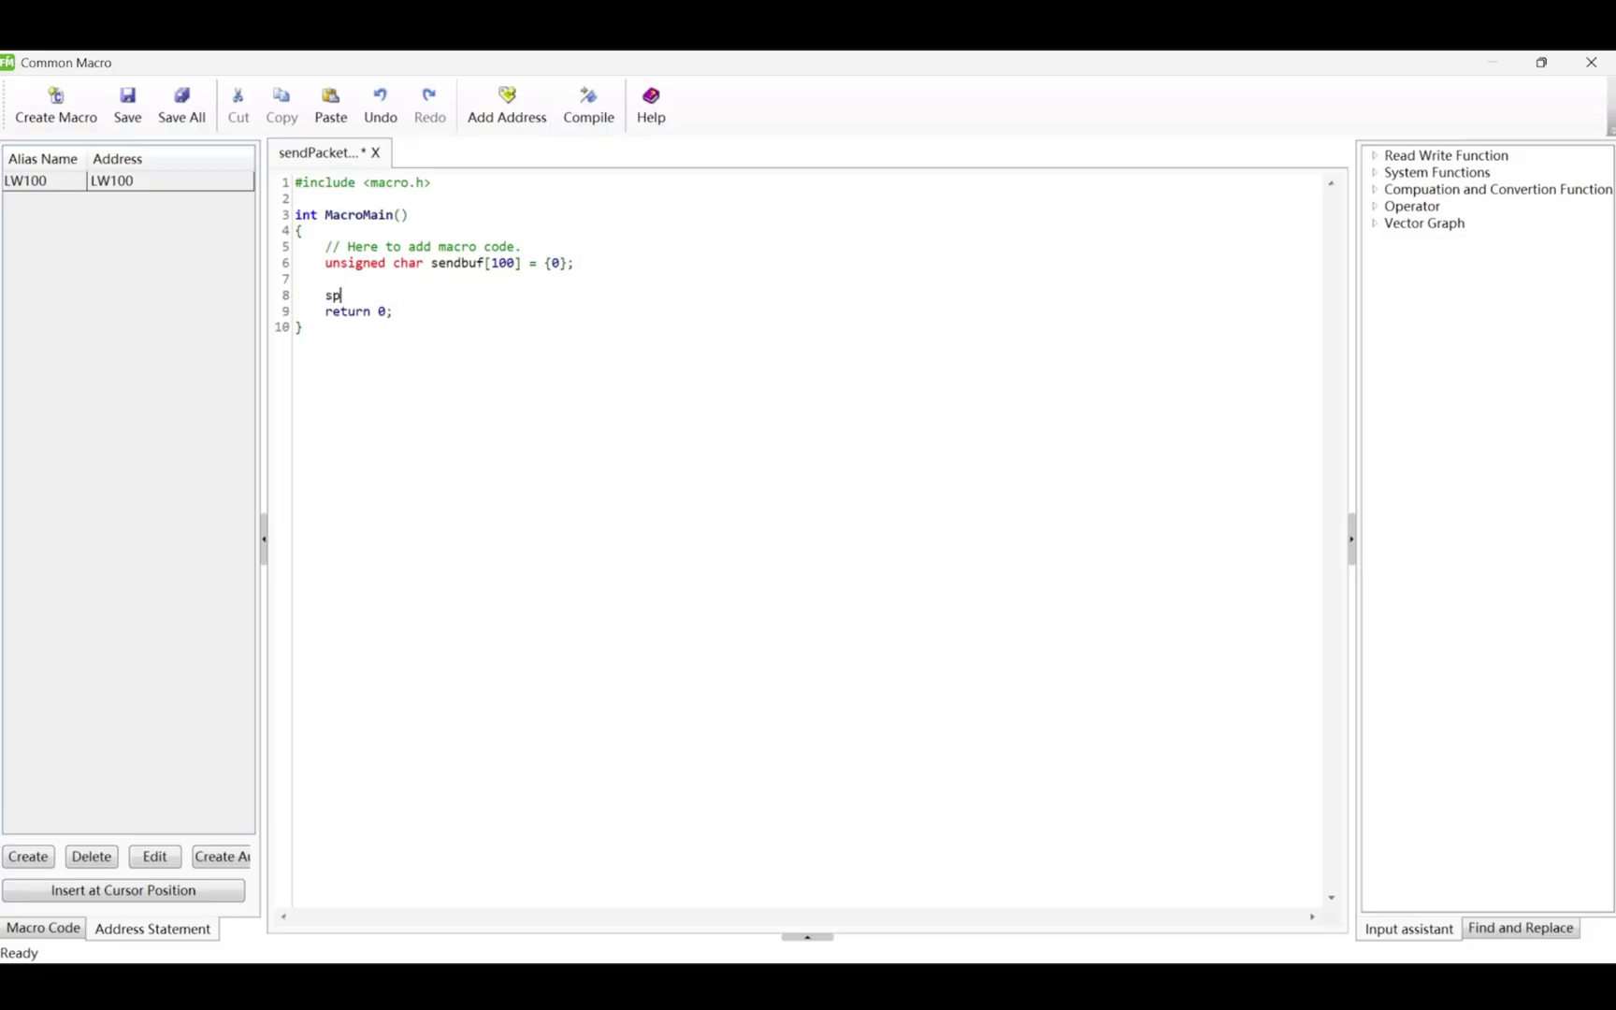
type("rintf(sendbuf,\"%s\",\"")
type("www.flexematic.com\");")
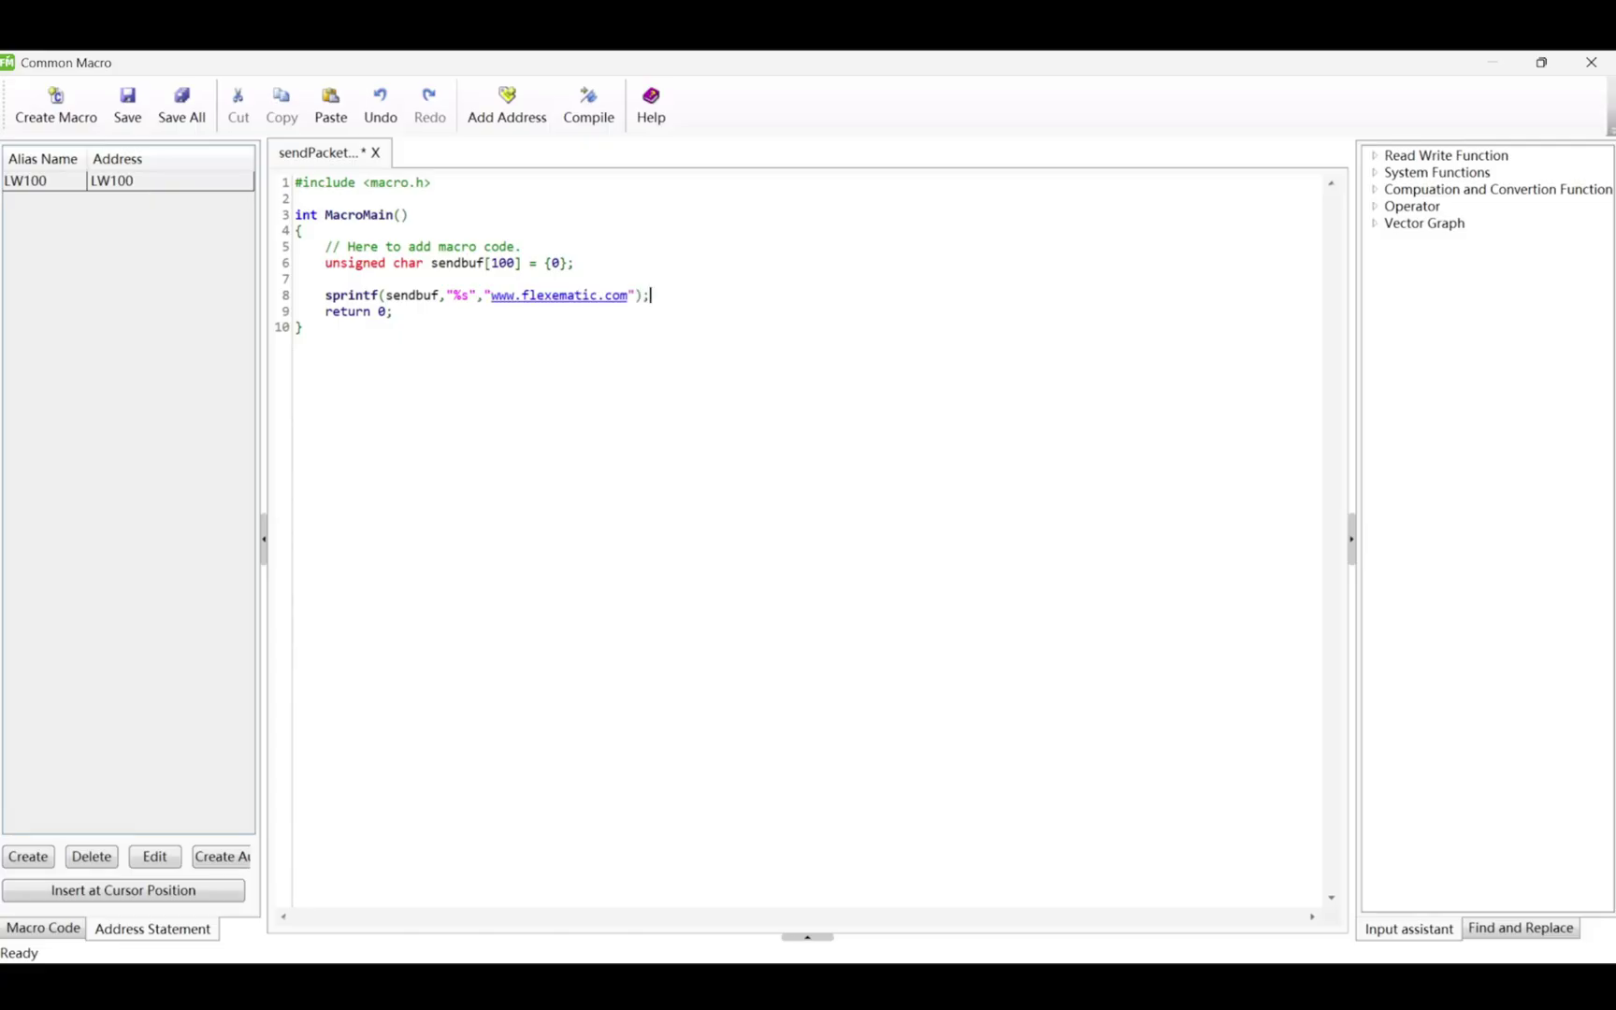
key("Return")
key("Return")
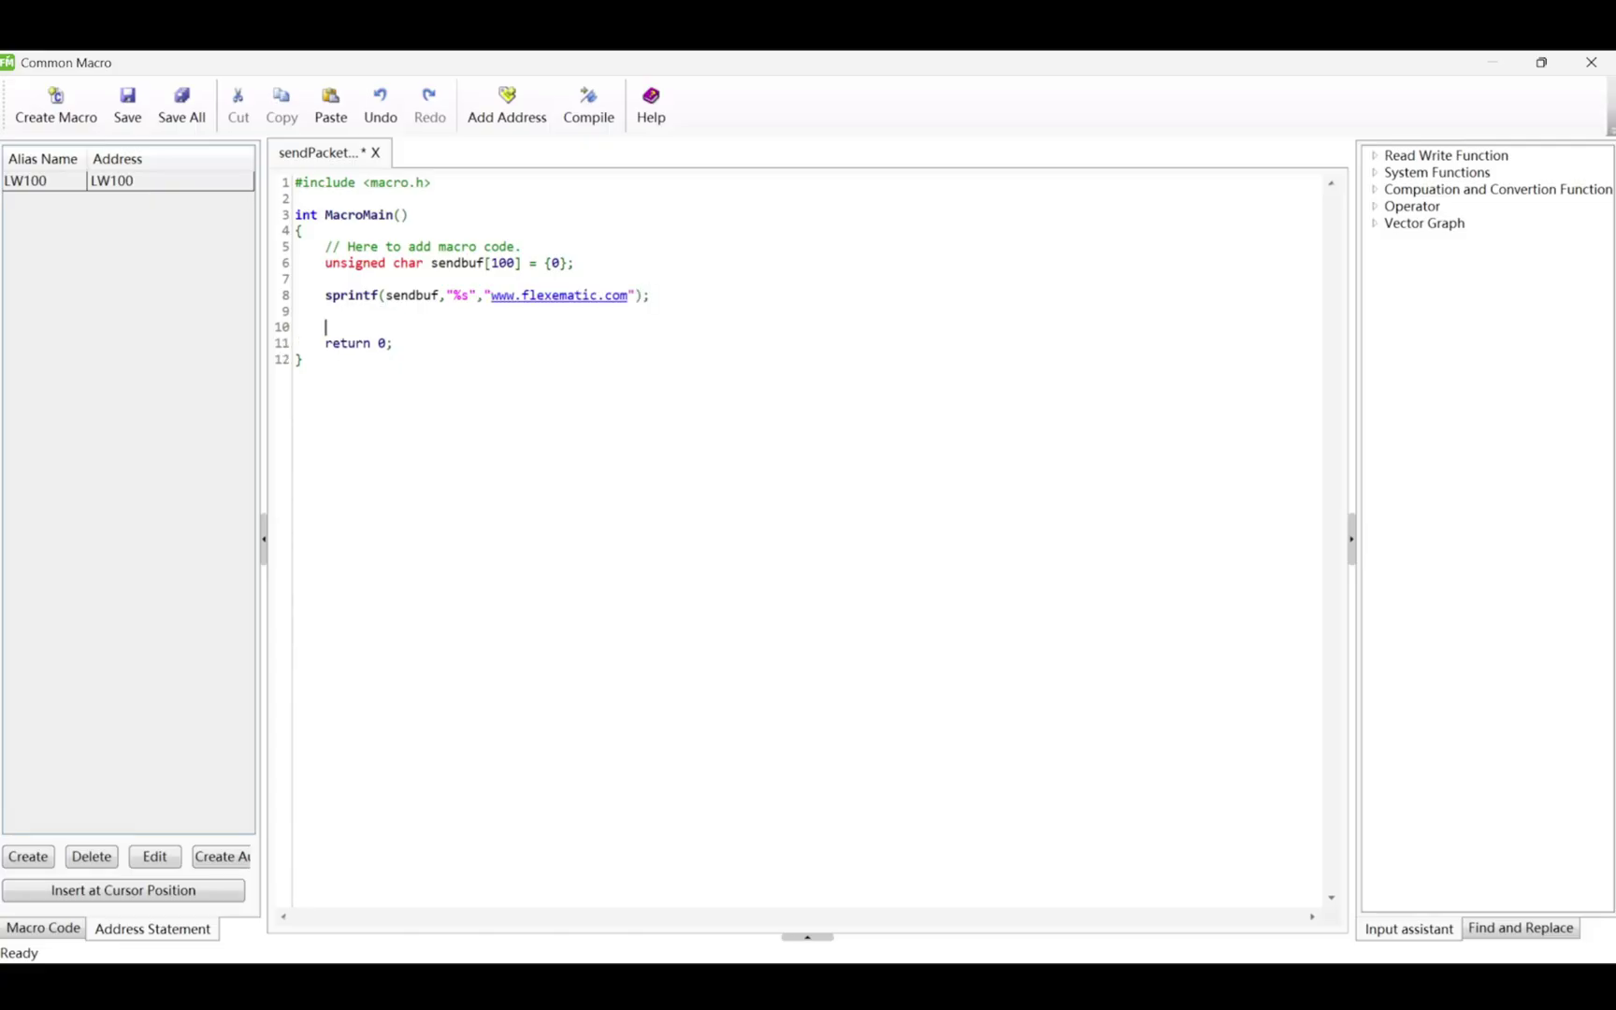
Add the send call Outport(0, sendbuf, strlen(sendbuf)); below the sprintf line
type("Outport(0, sendbuf, strlen(sendbuf")
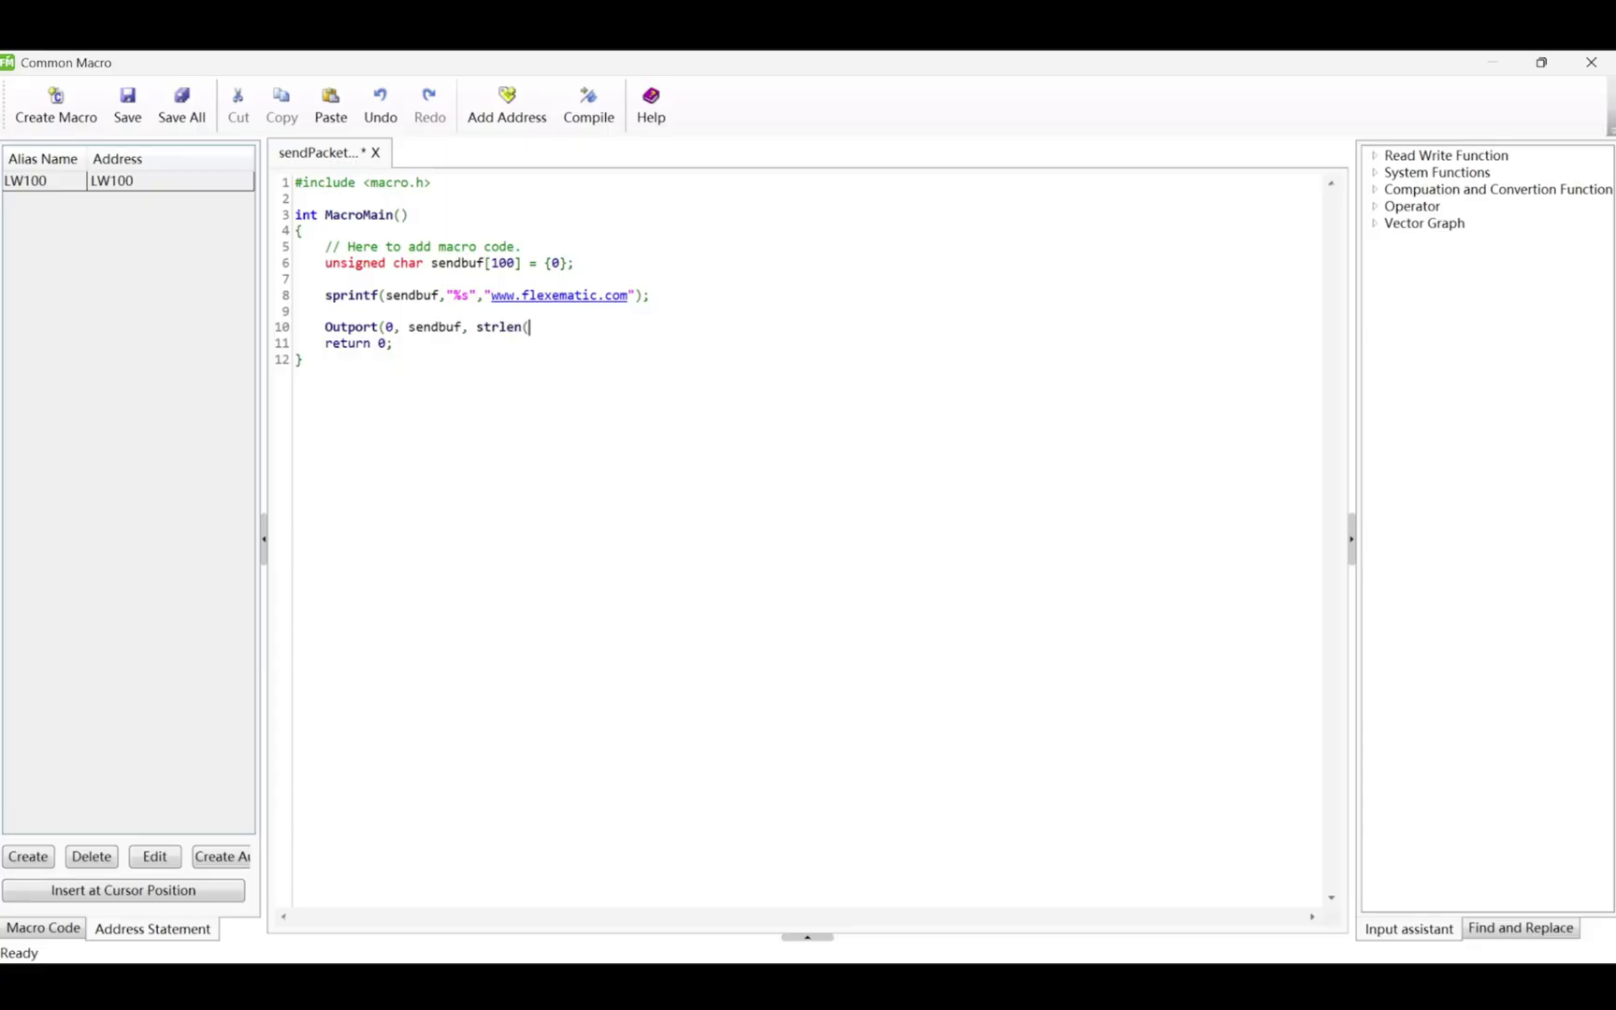
type("));")
key("Return")
key("Return")
type("Set")
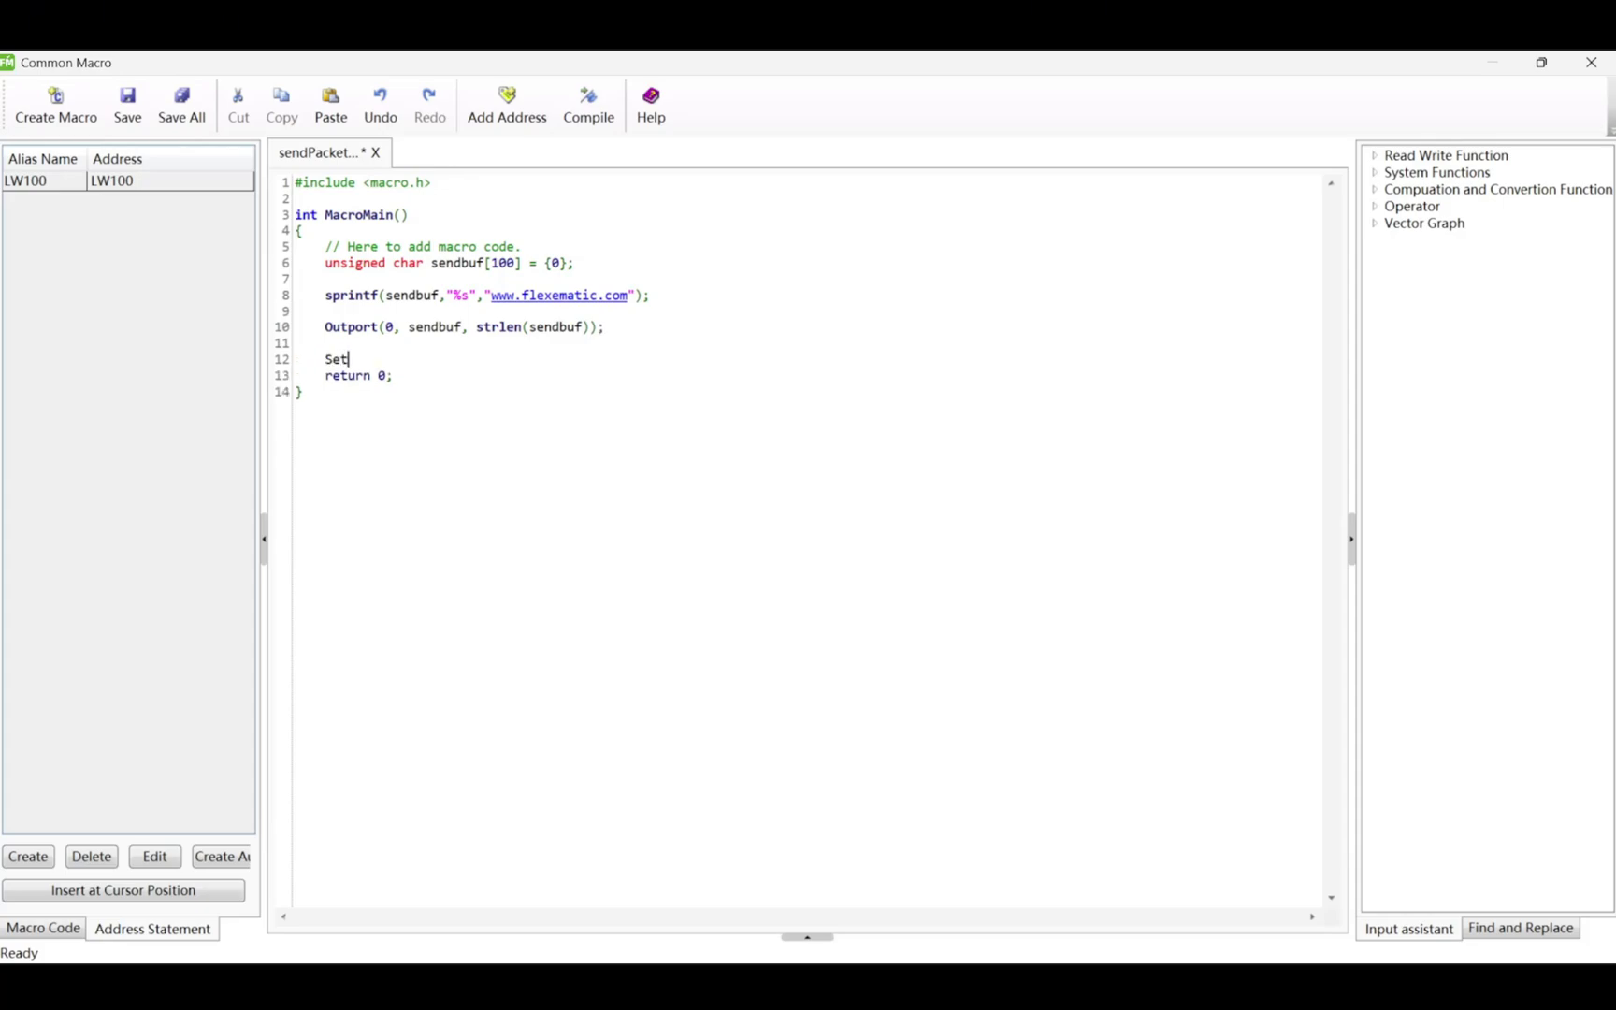
type("Mem(sendb")
type("uf,")
type(" 0")
type("L")
type("W")
type("100")
type("@,")
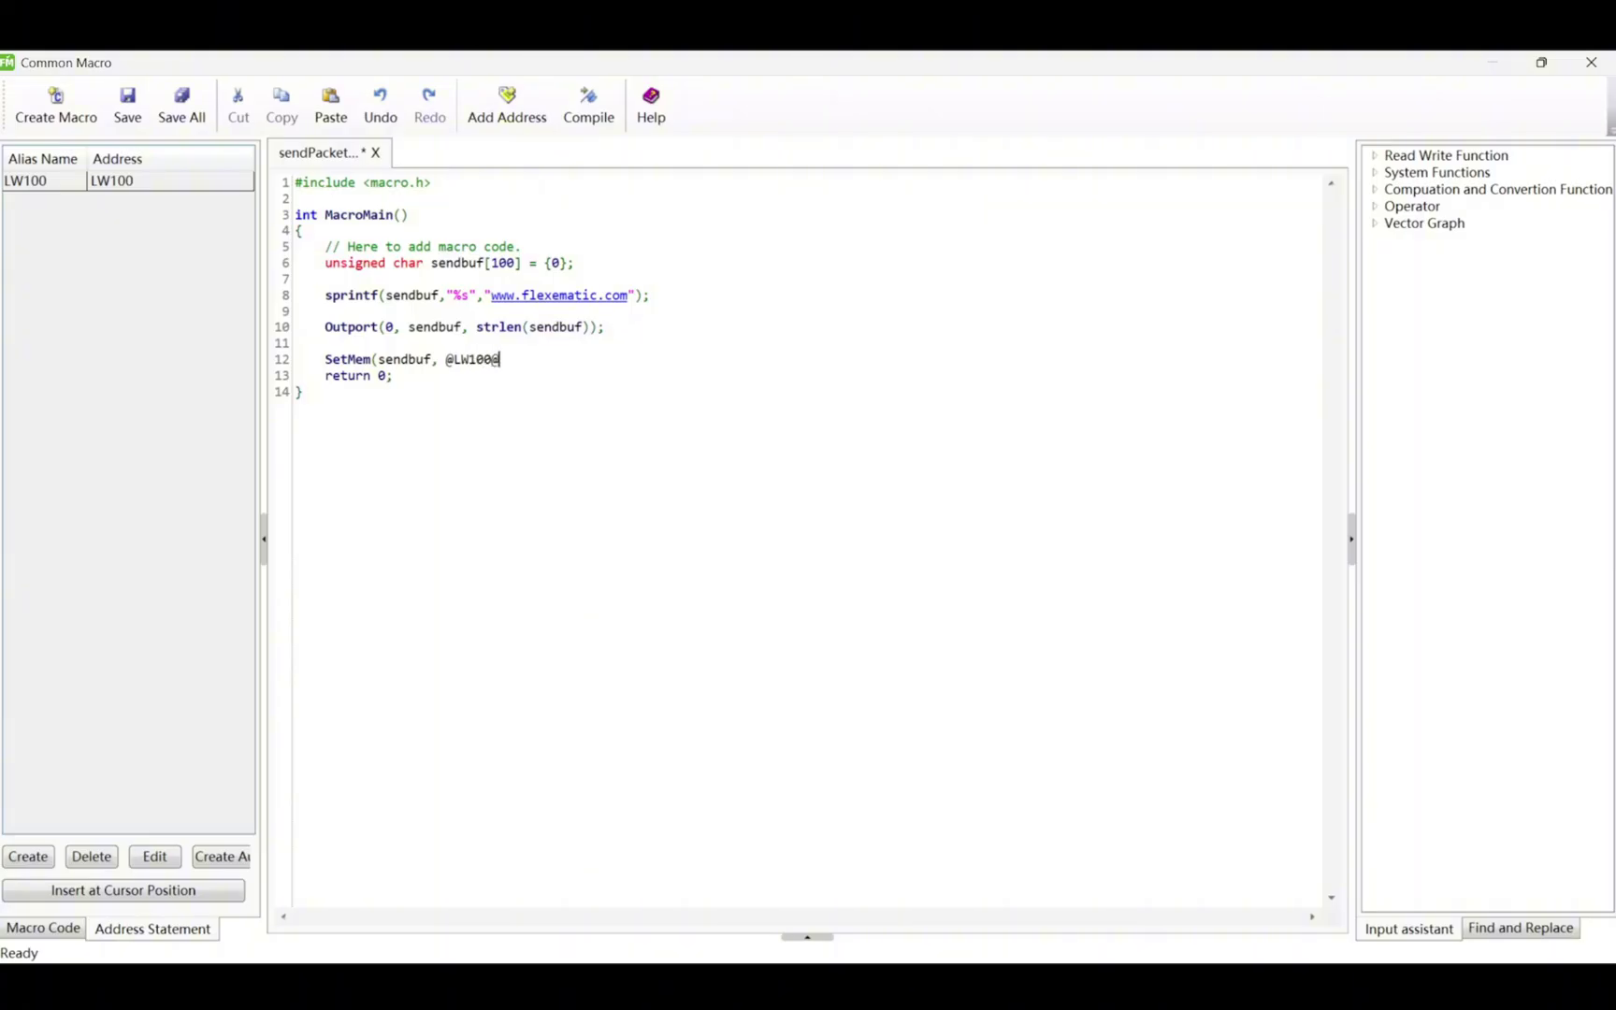
type("0,strlen(sendbuf));")
key("Return")
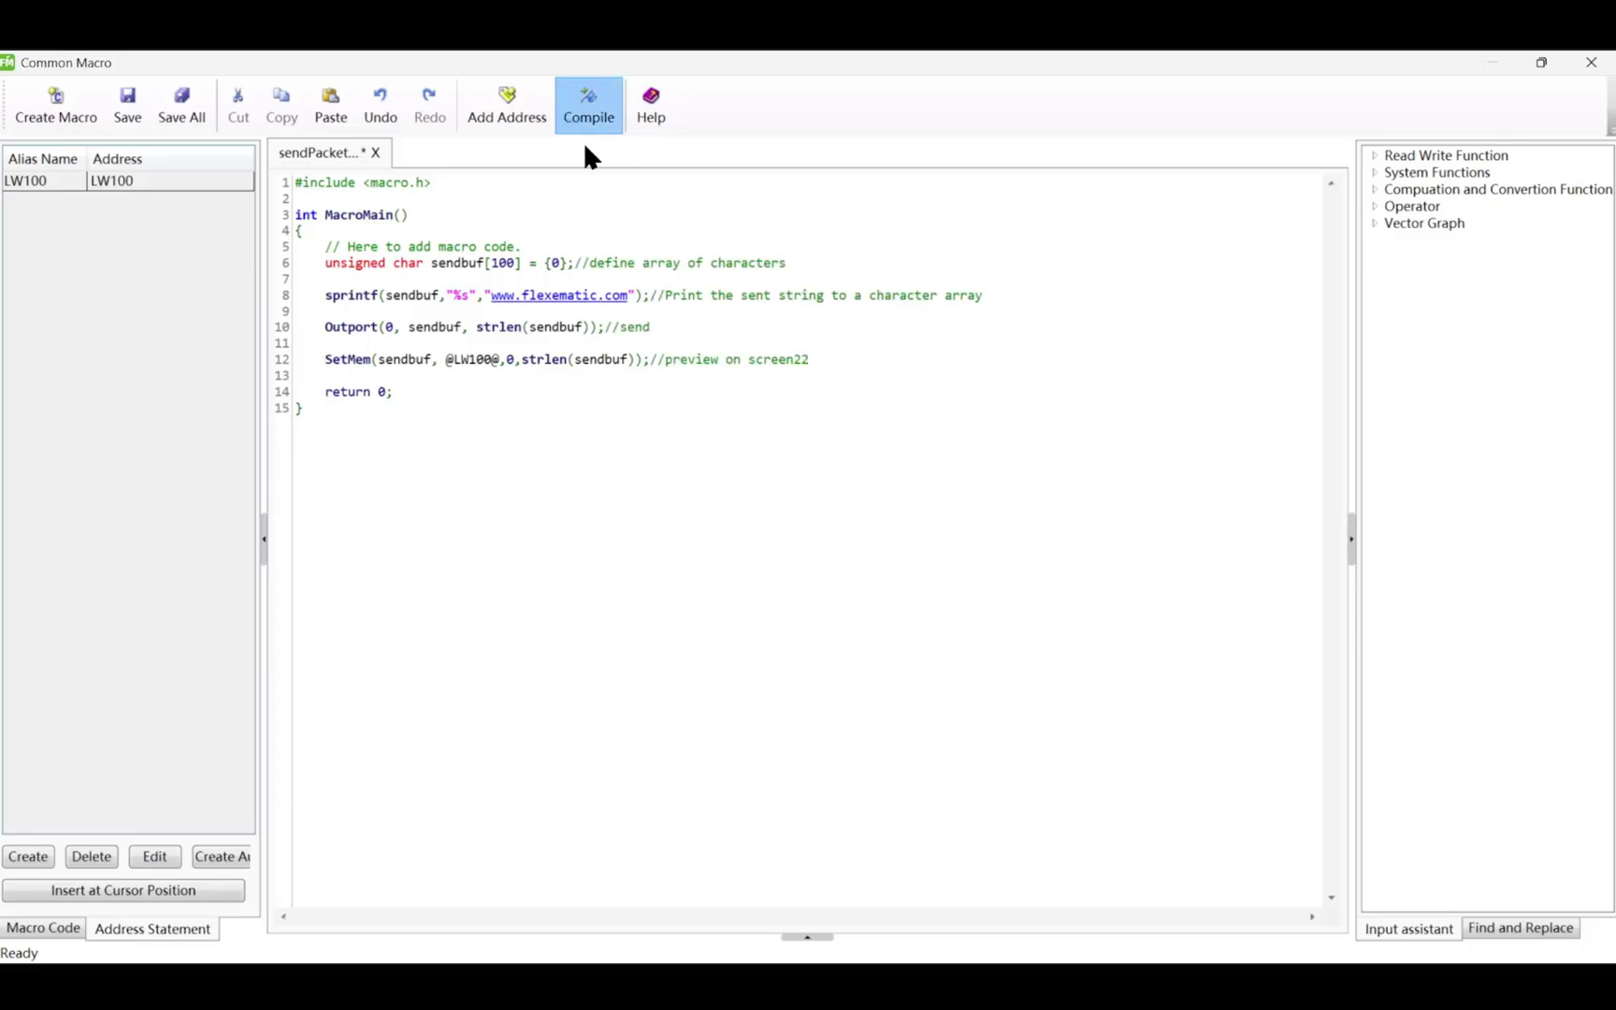
Compile the sendPacketACSII macro and close the macro editor, saving the changes
left_click(578, 131)
left_click(863, 565)
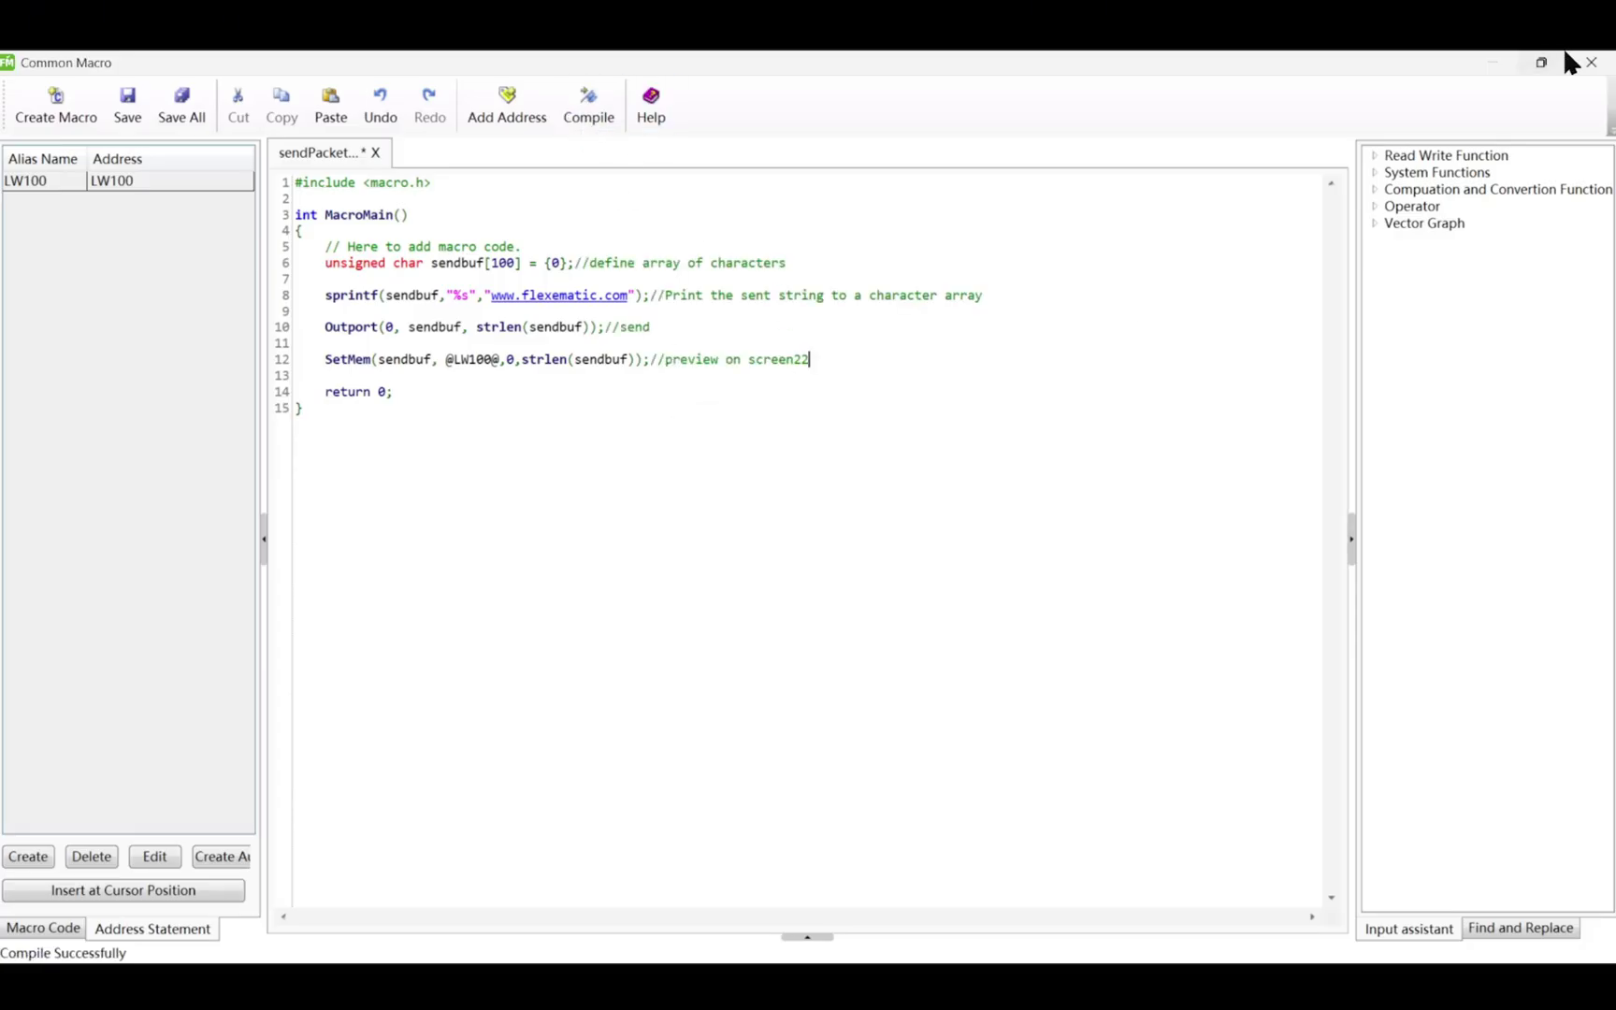
left_click(1593, 64)
left_click(732, 569)
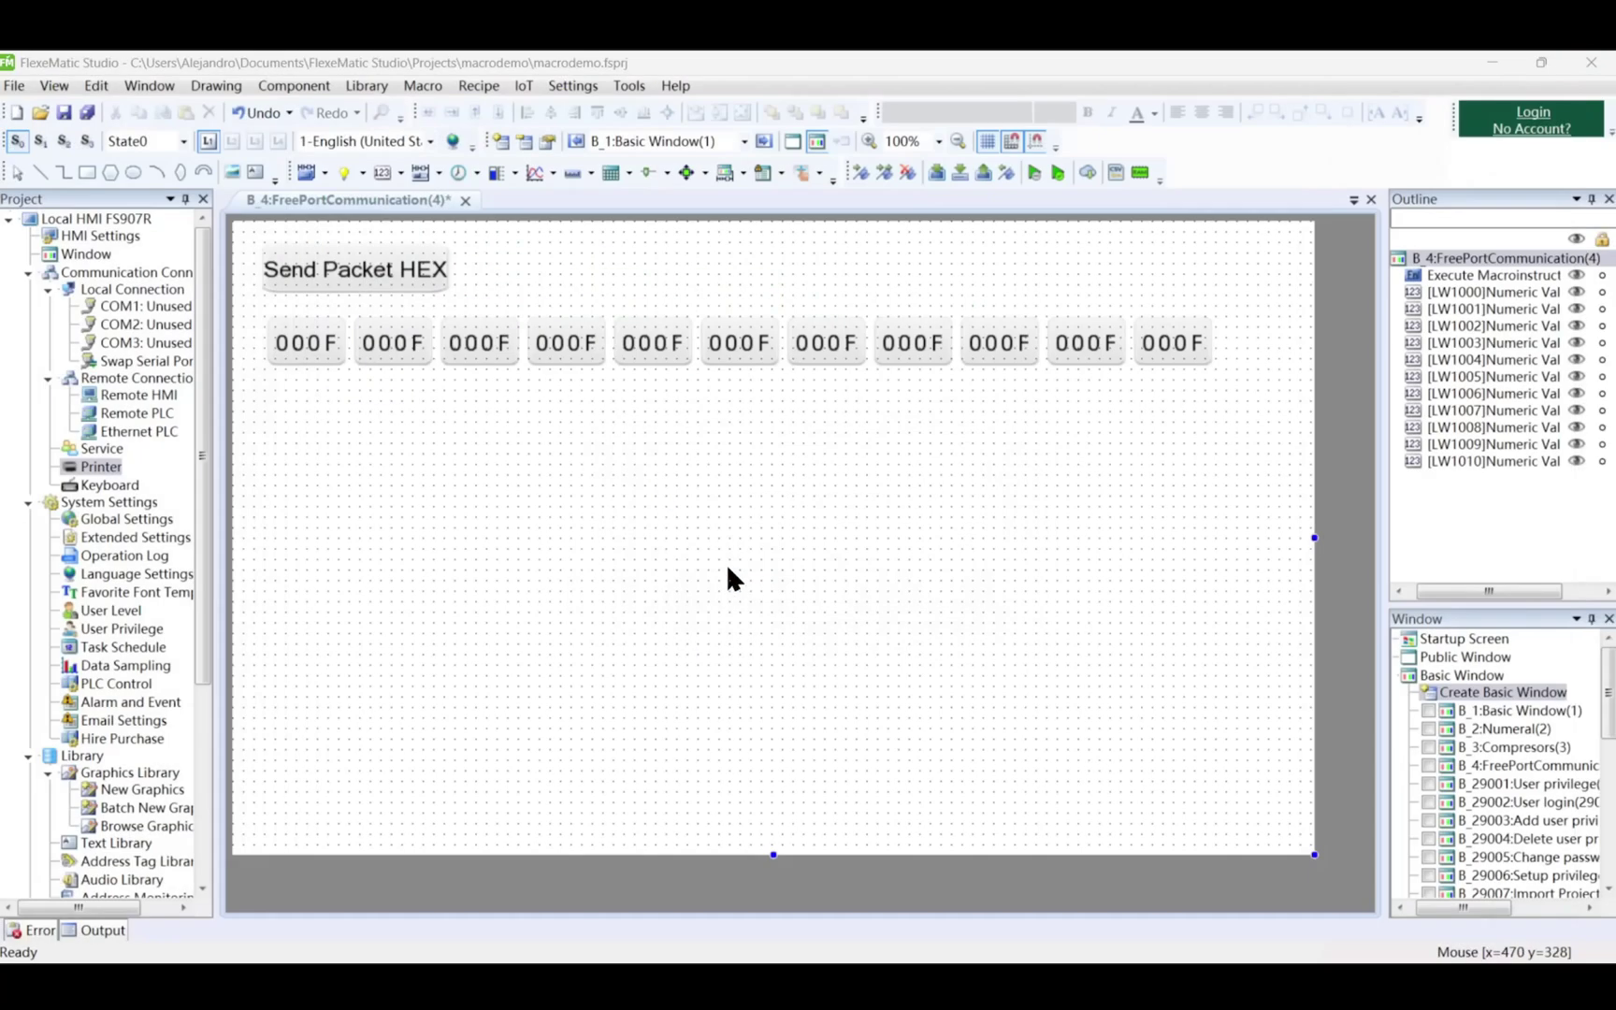
Add a function key switch that executes the macro sendPacketACSII on press
left_click(293, 85)
mouse_move(408, 163)
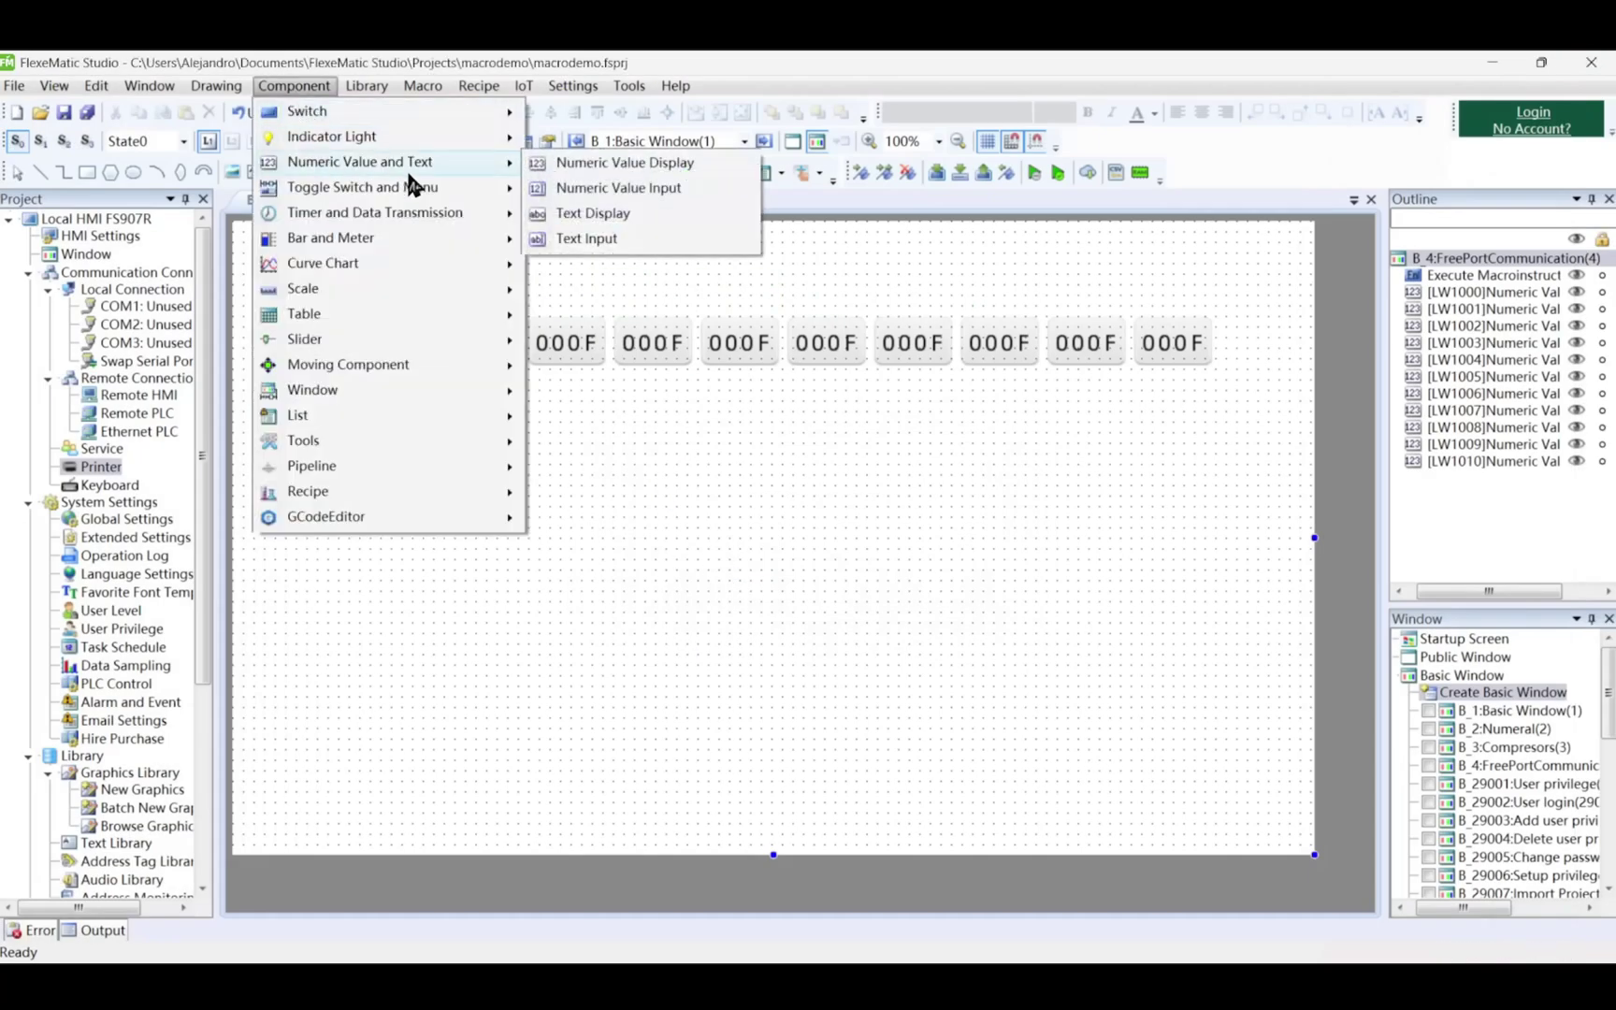
mouse_move(364, 111)
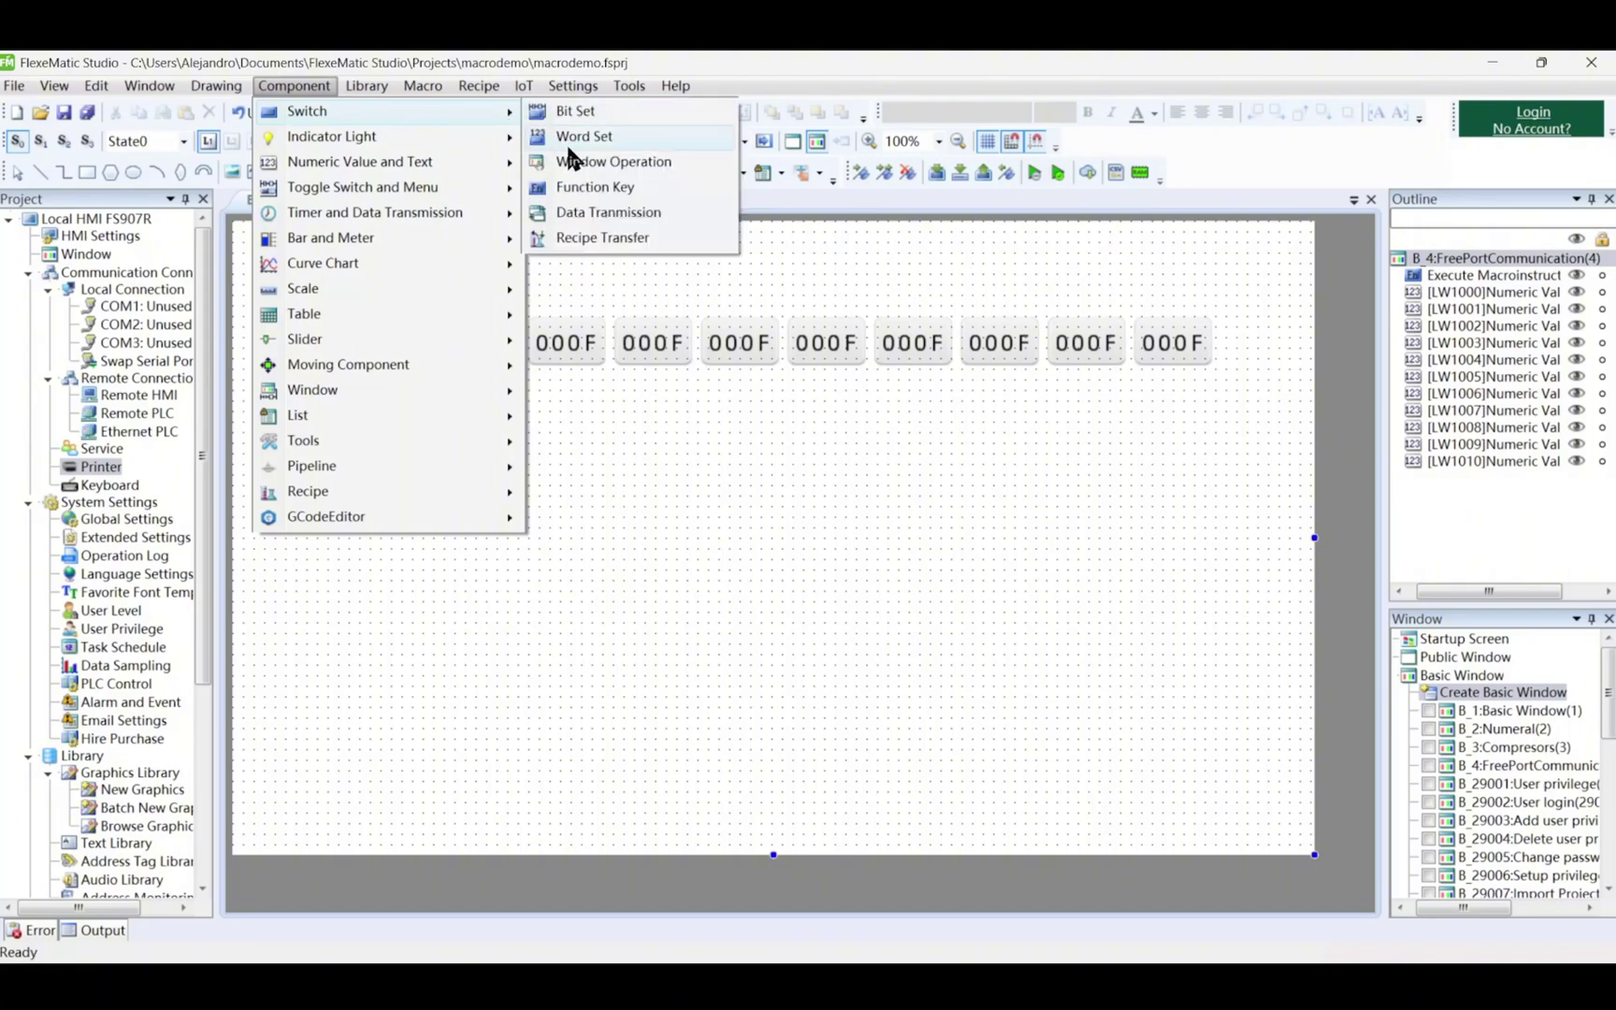
left_click(622, 191)
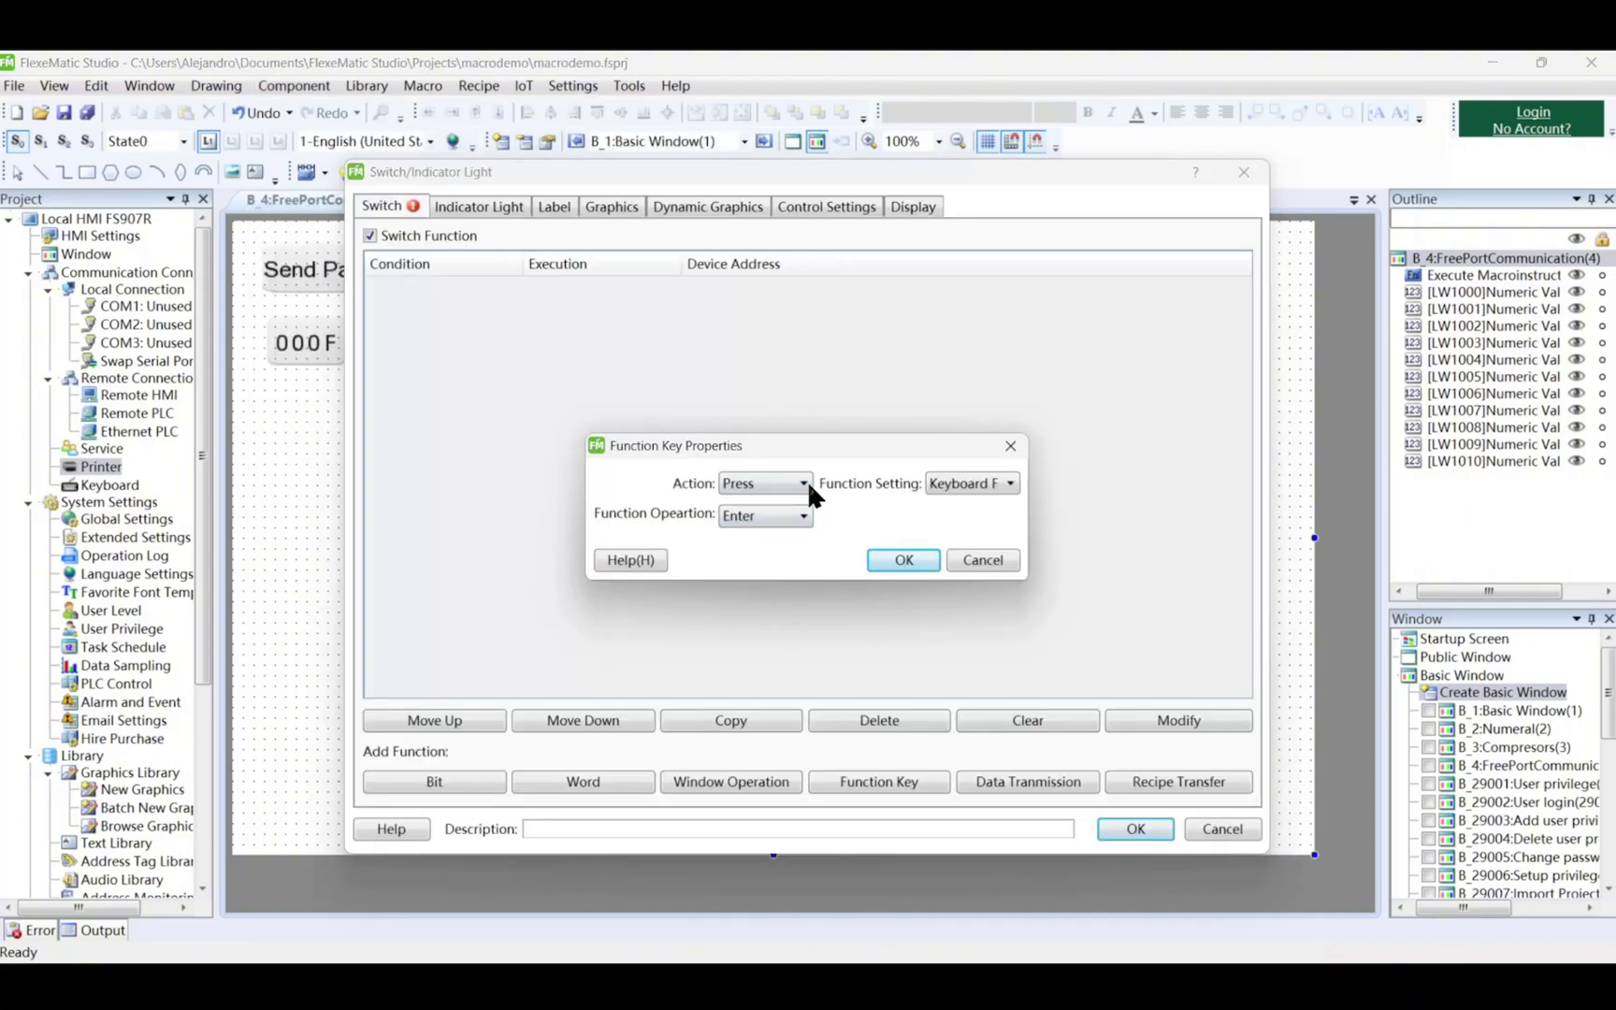
left_click(971, 484)
left_click(972, 524)
left_click(757, 516)
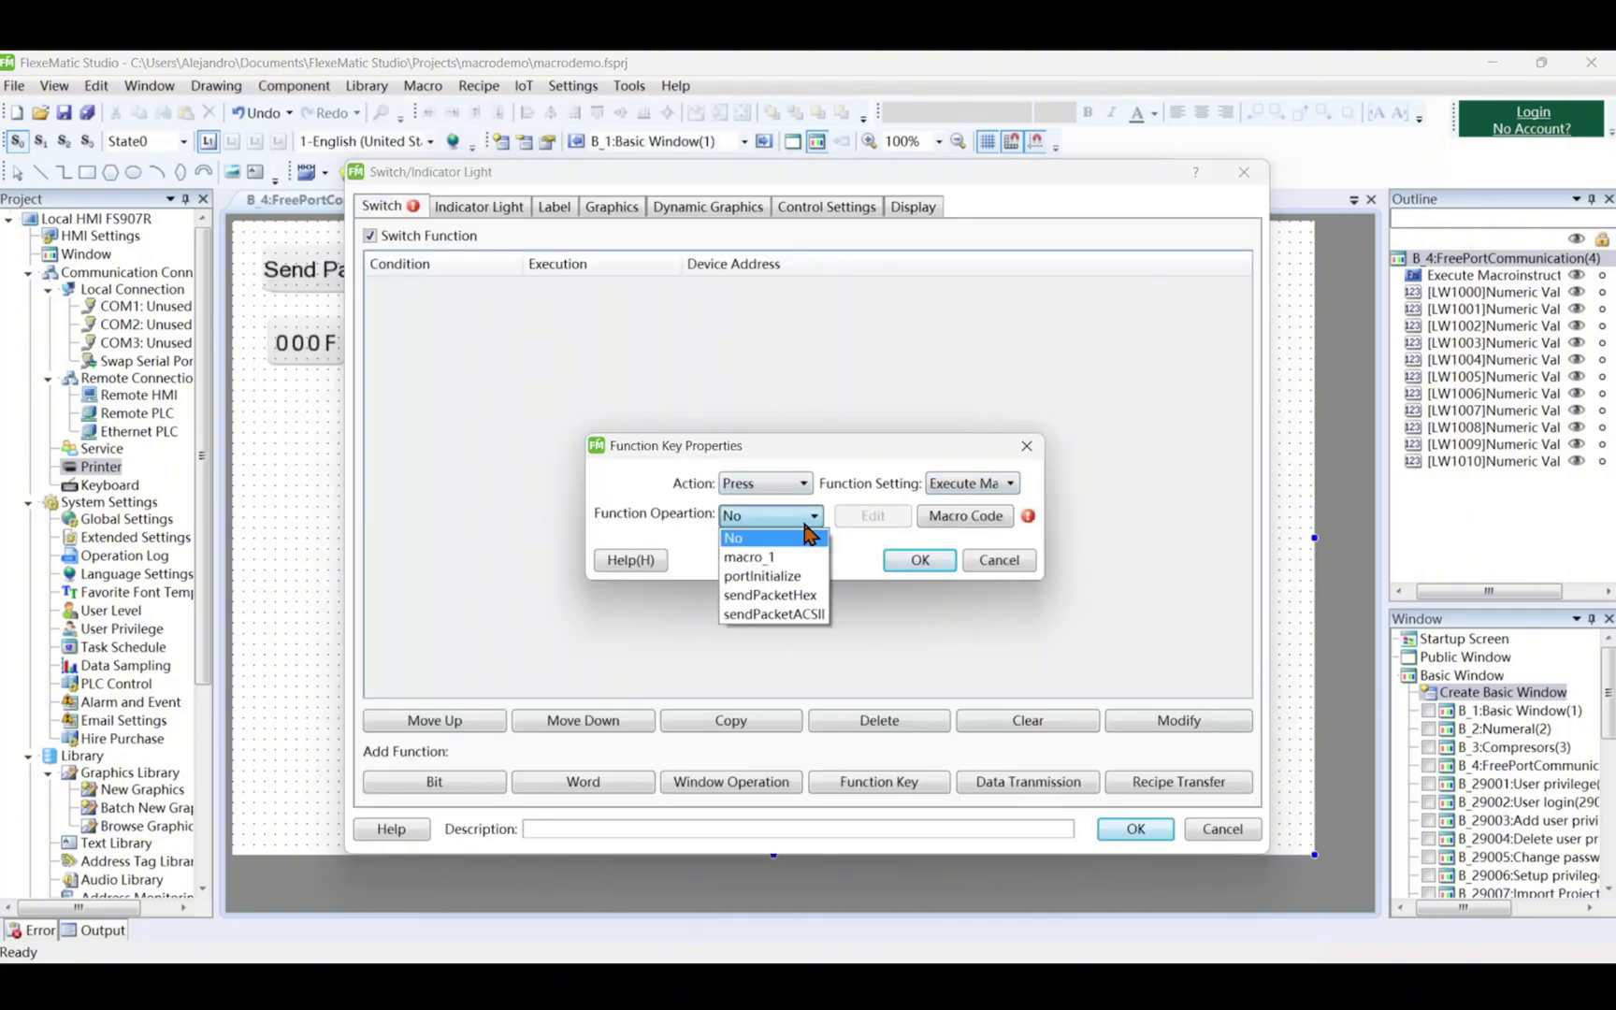
left_click(795, 615)
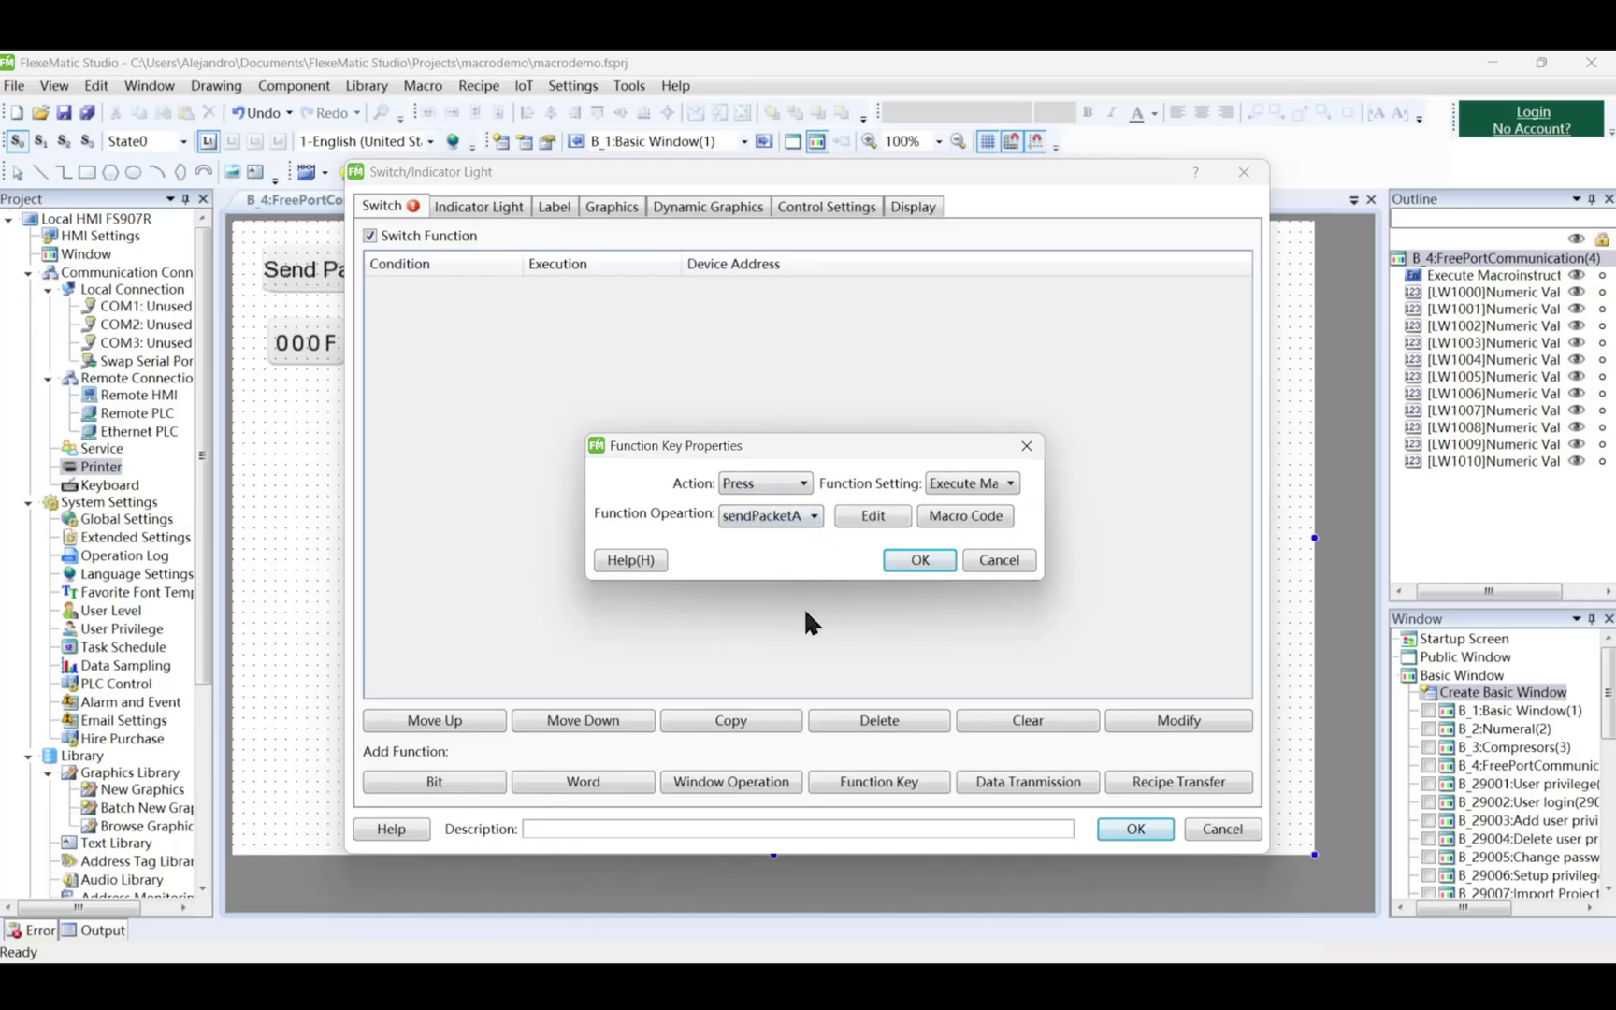
left_click(921, 561)
Label the switch Send Packet ASCII in all states and place it below the row of numeric displays
left_click(536, 206)
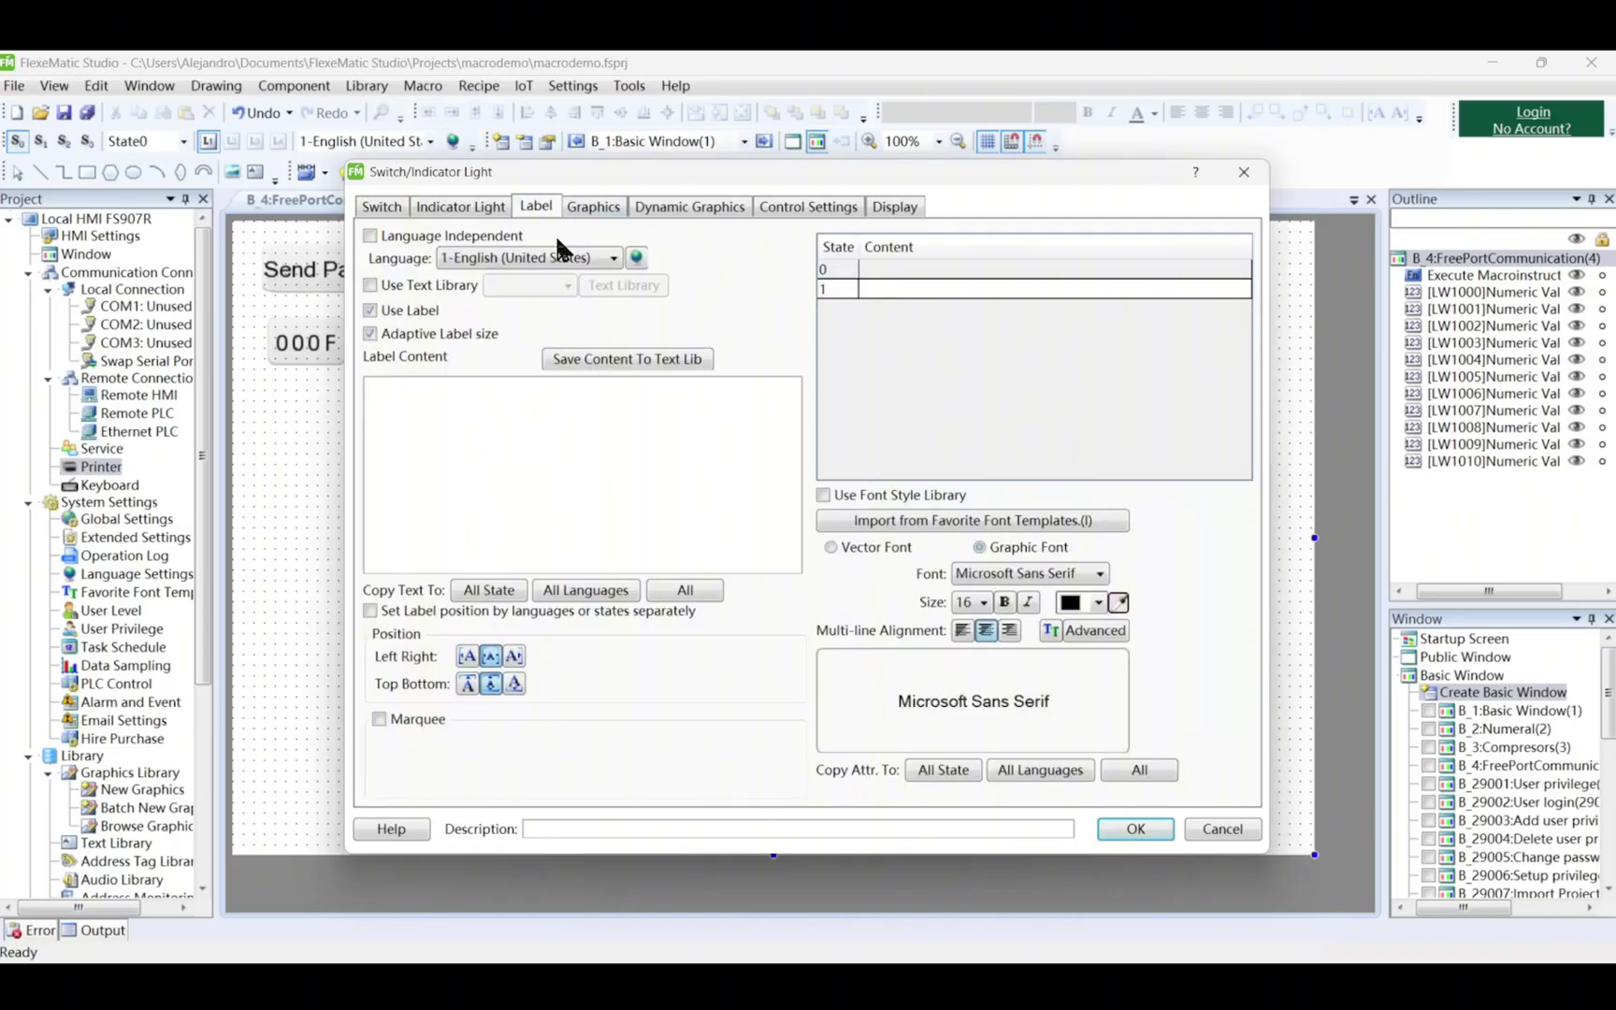
left_click(530, 404)
type("Send Packet ASCII")
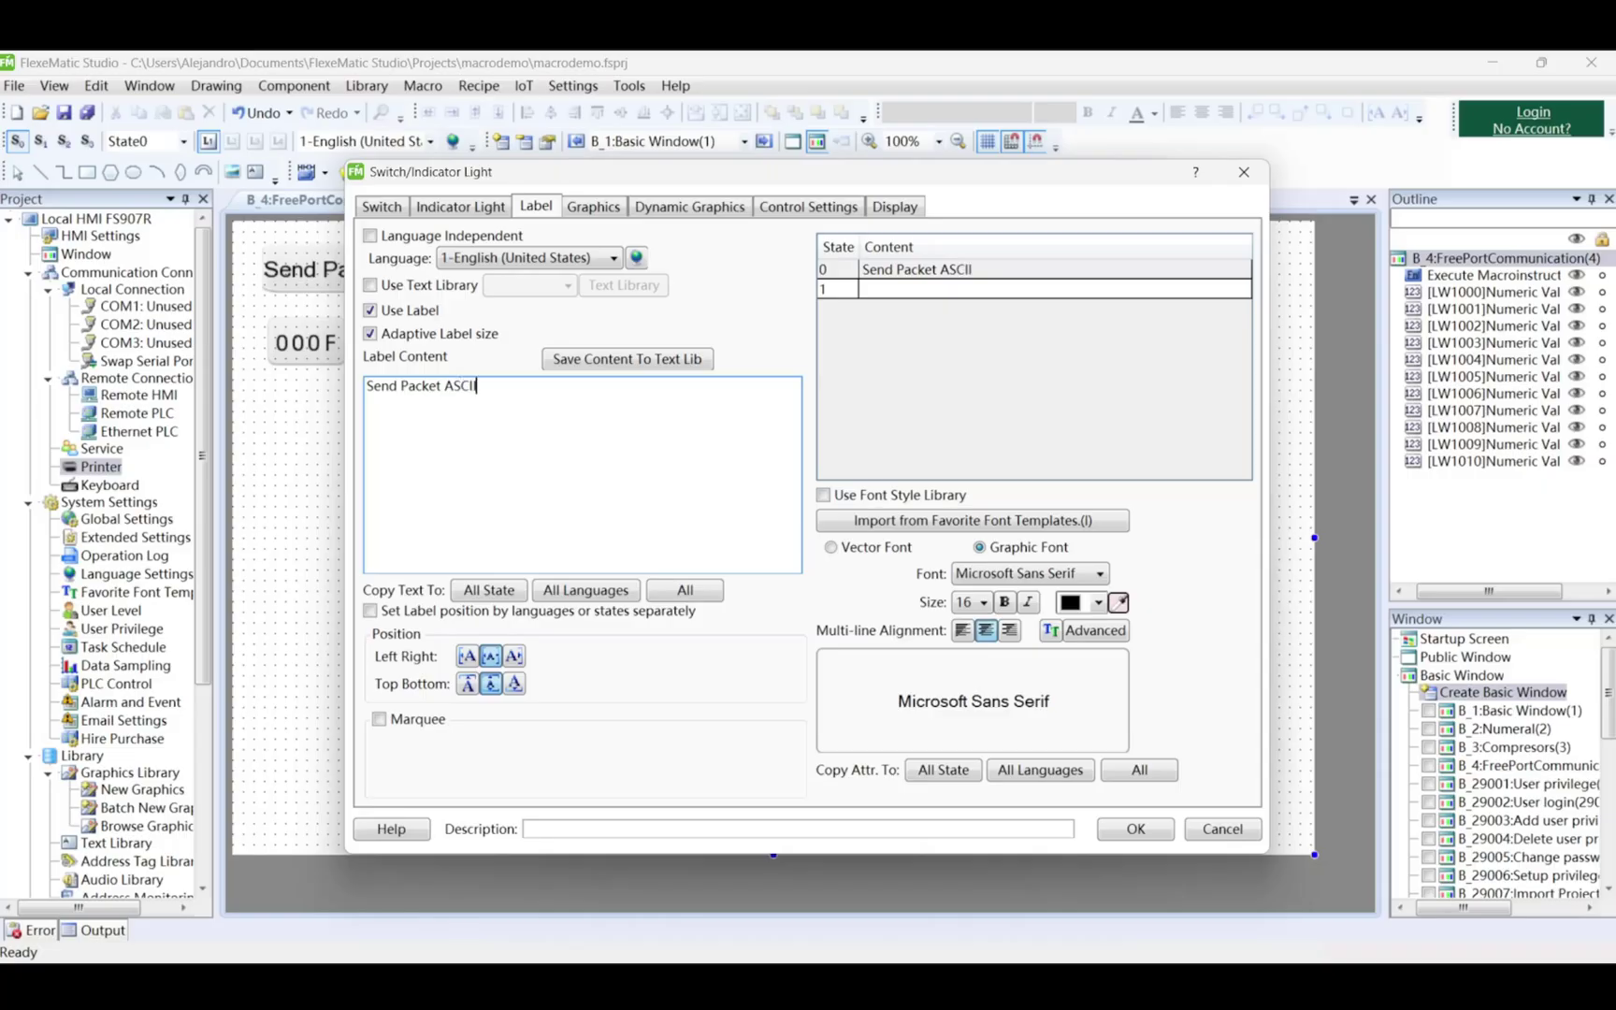
left_click(490, 596)
left_click(1153, 830)
left_click(265, 407)
left_click(1034, 827)
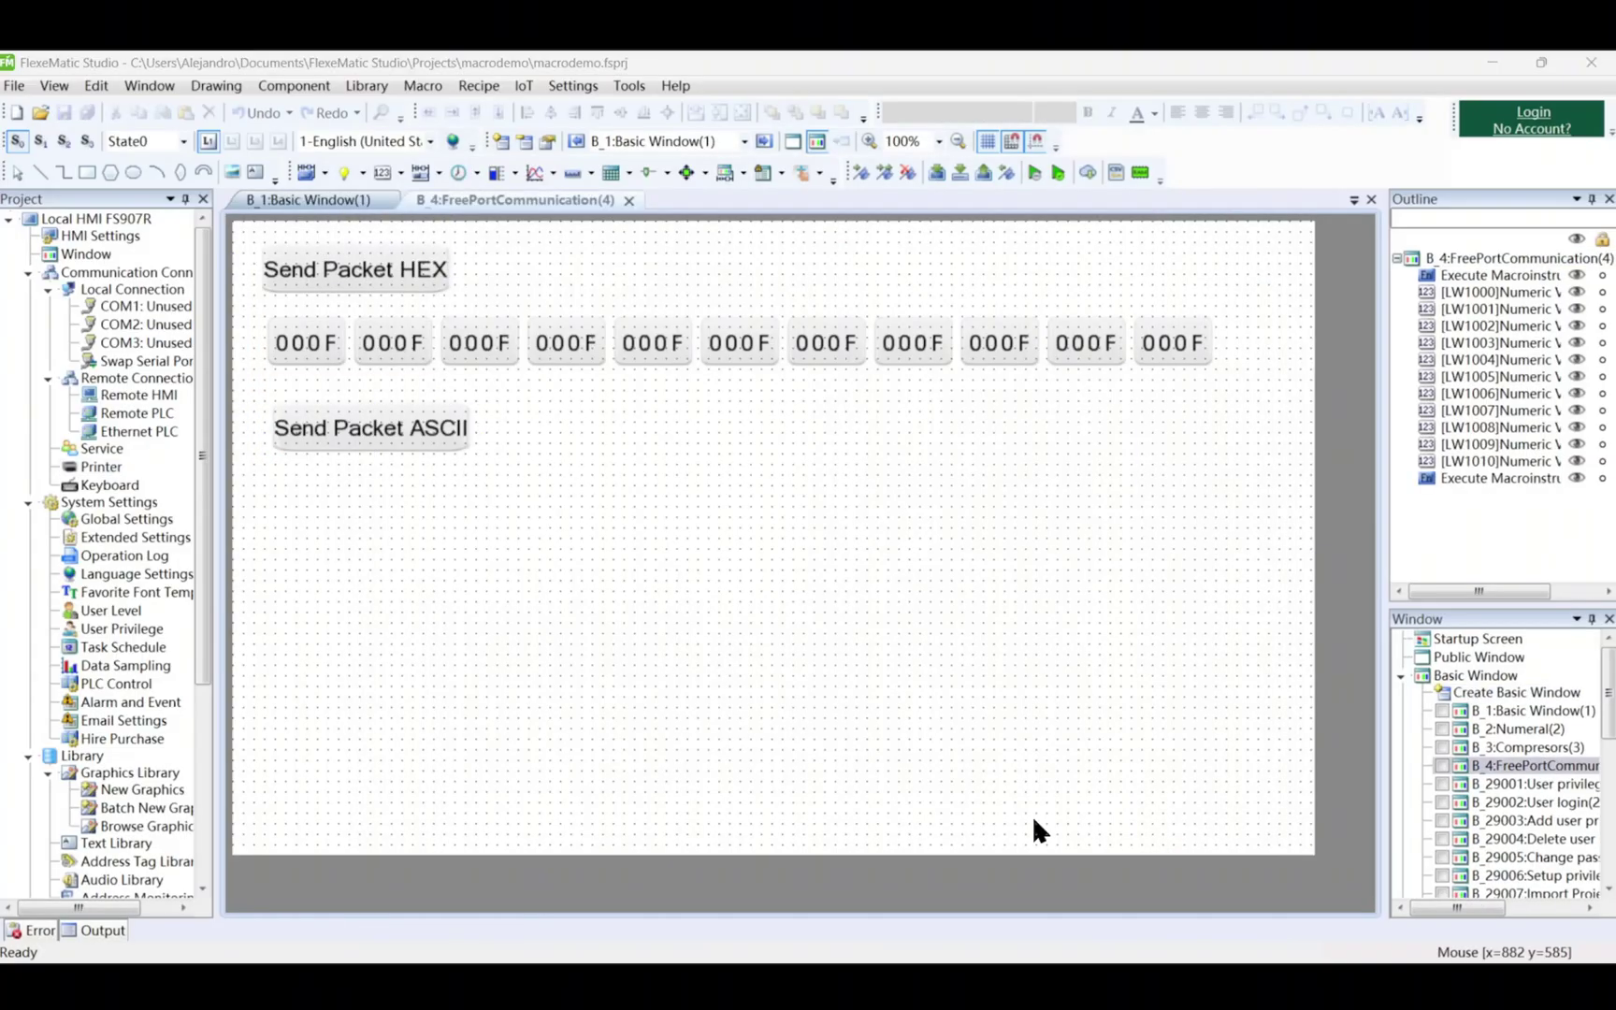
Create a text display for local register LW 100 with 20 characters per line
left_click(297, 86)
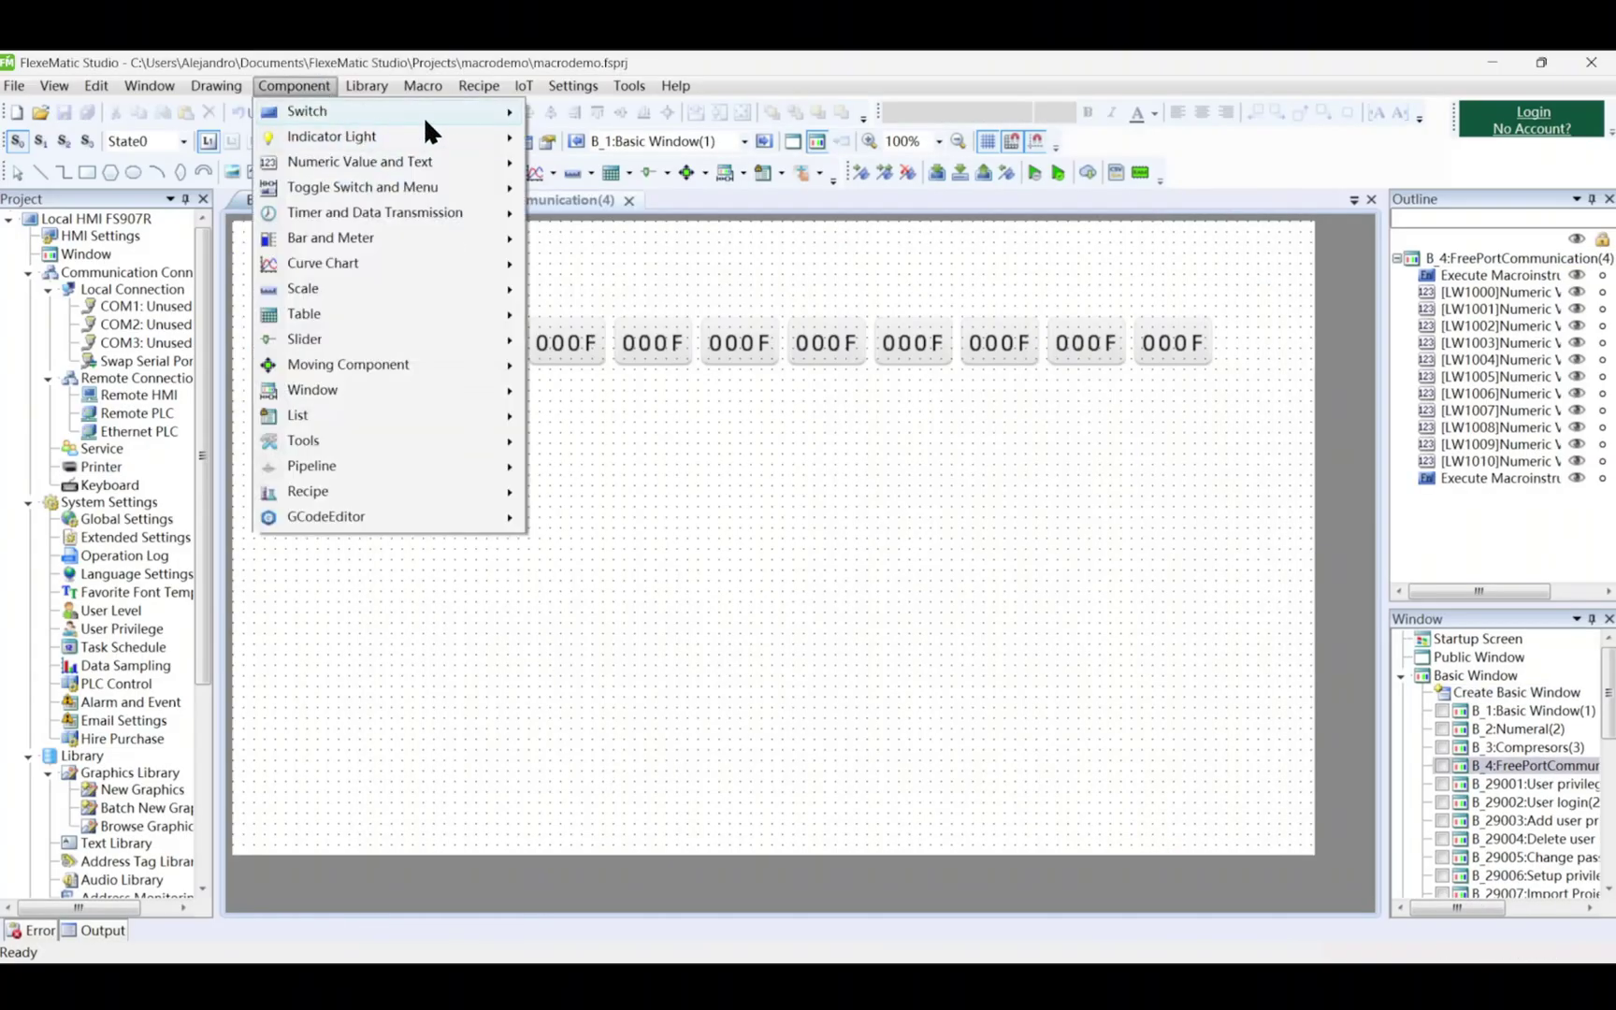
mouse_move(499, 174)
left_click(604, 213)
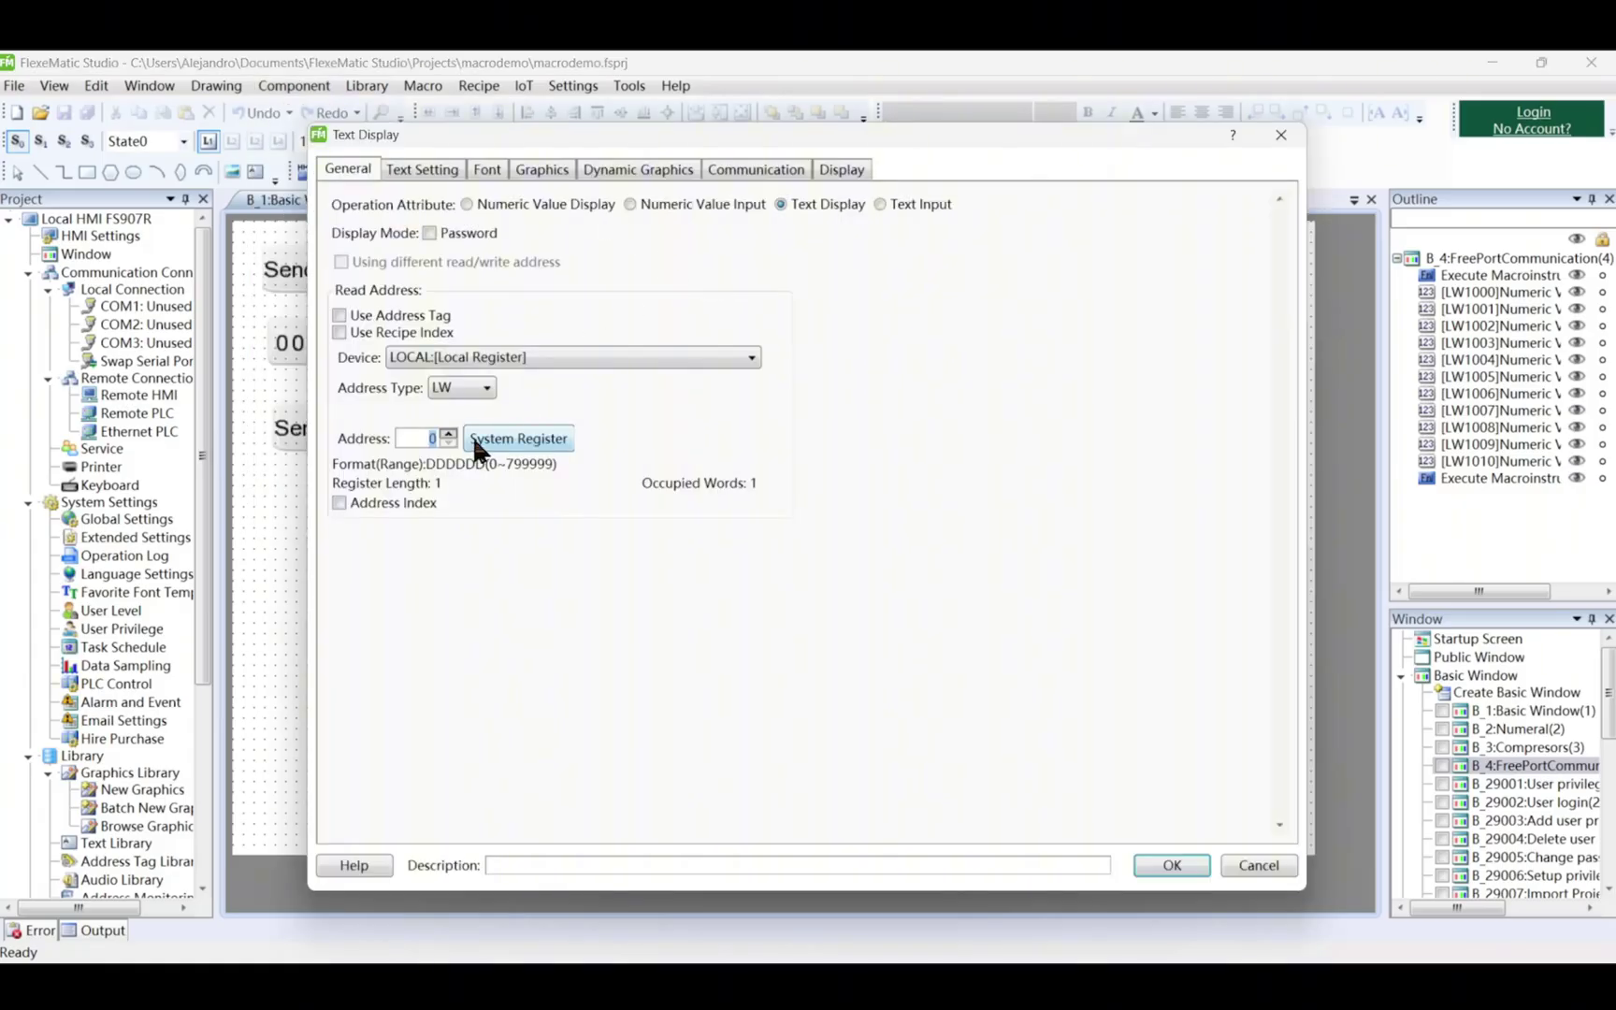
left_click(427, 438)
type("10")
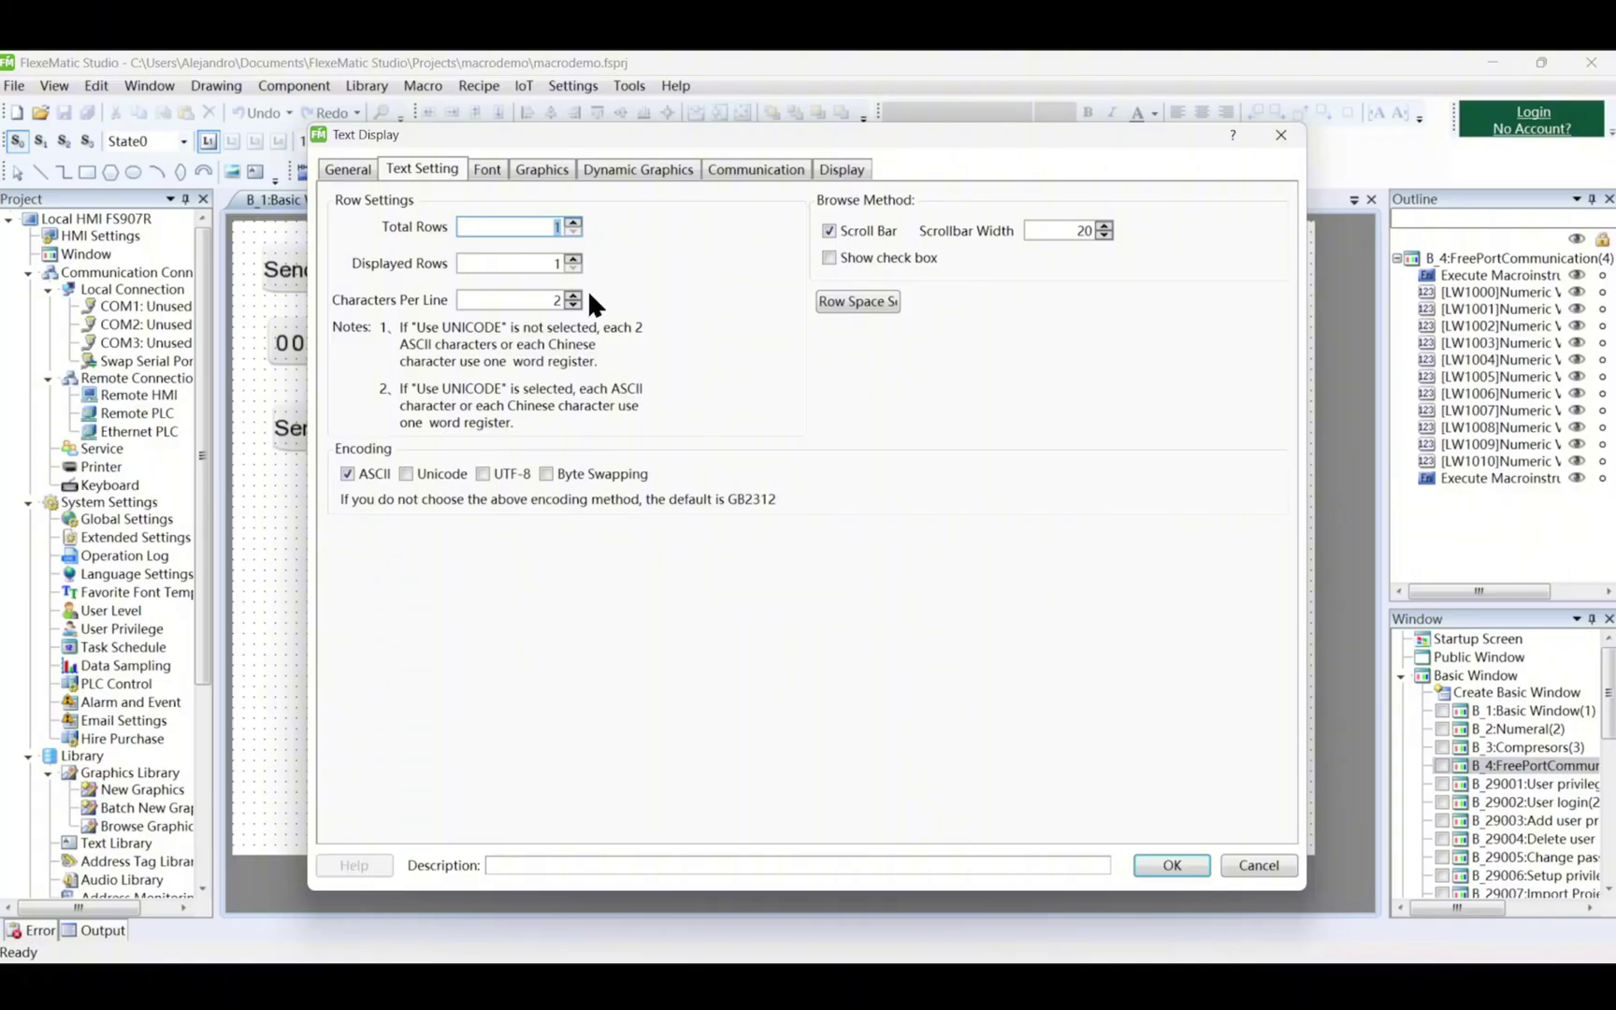
left_click(565, 303)
type("0")
left_click(1172, 866)
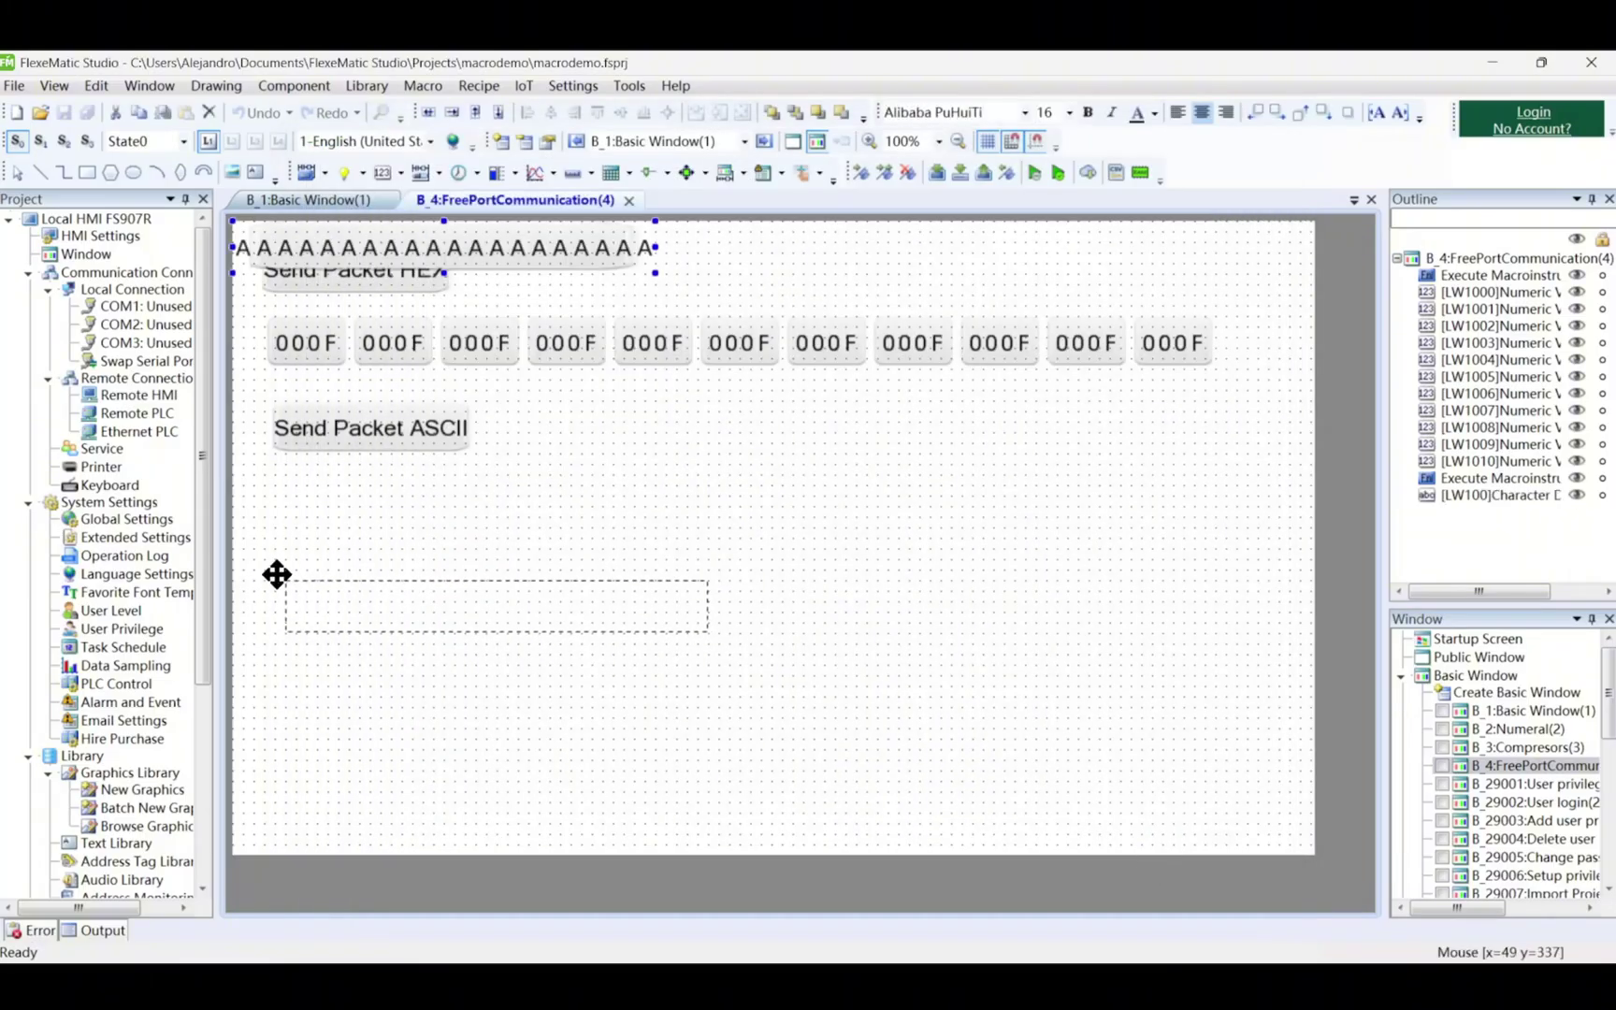
Place the text display below the Send Packet ASCII switch and widen it slightly
left_click(265, 485)
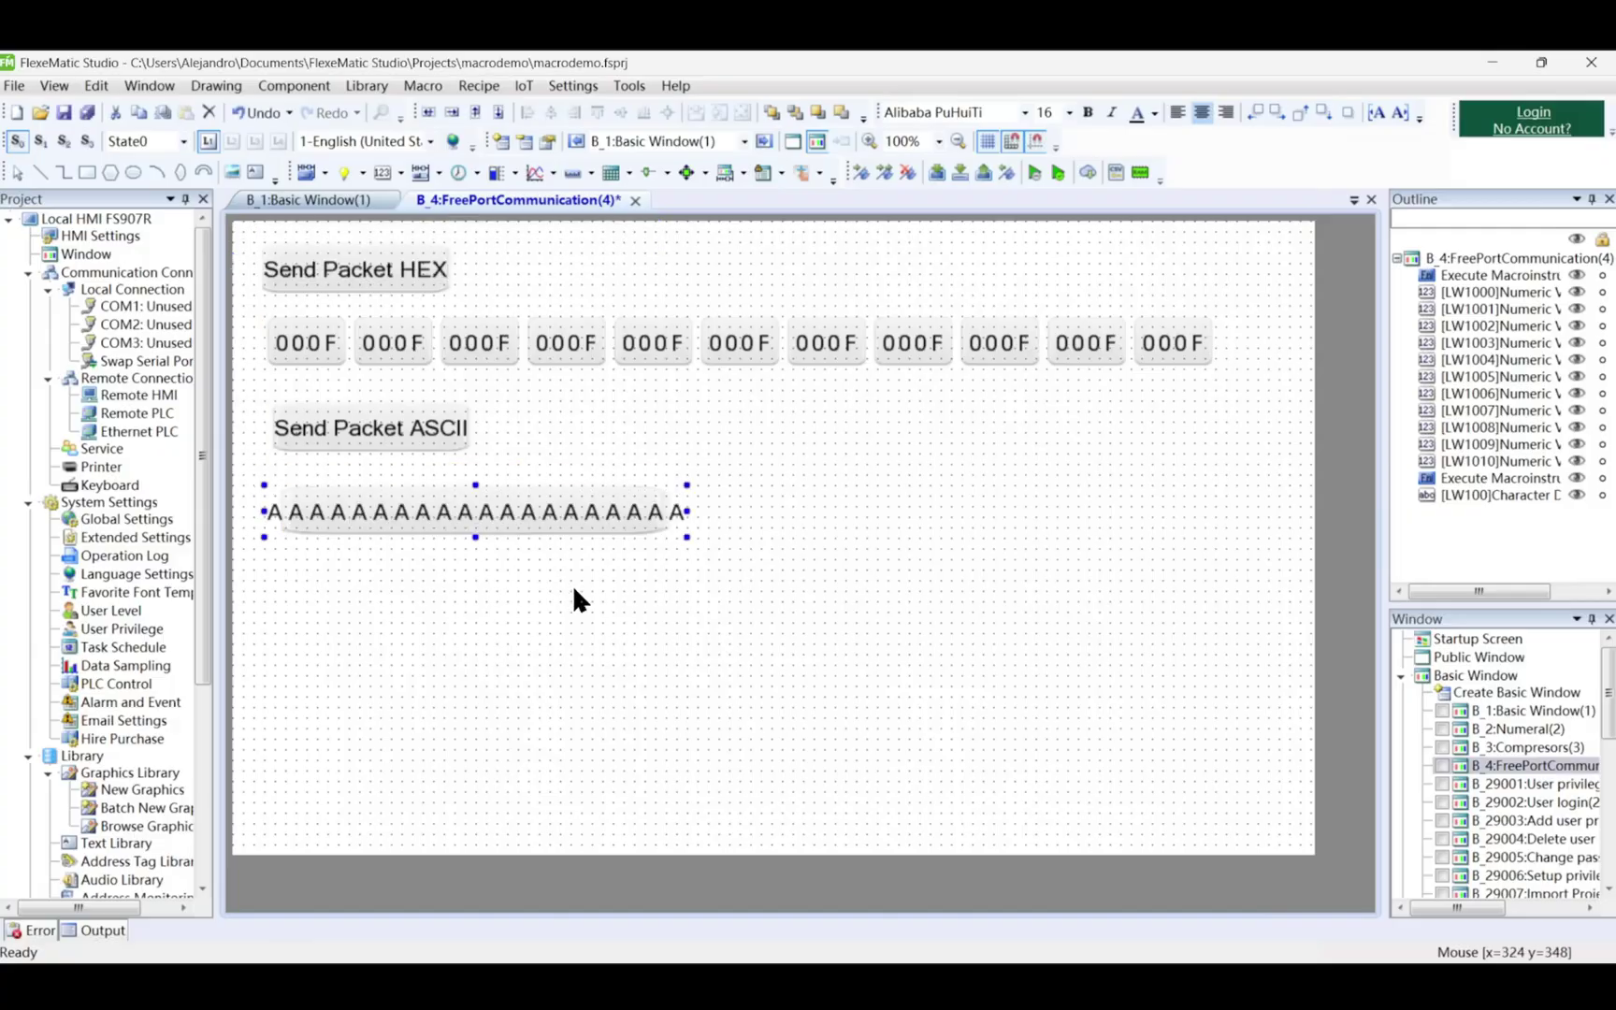
left_click_drag(687, 511, 739, 510)
left_click(547, 610)
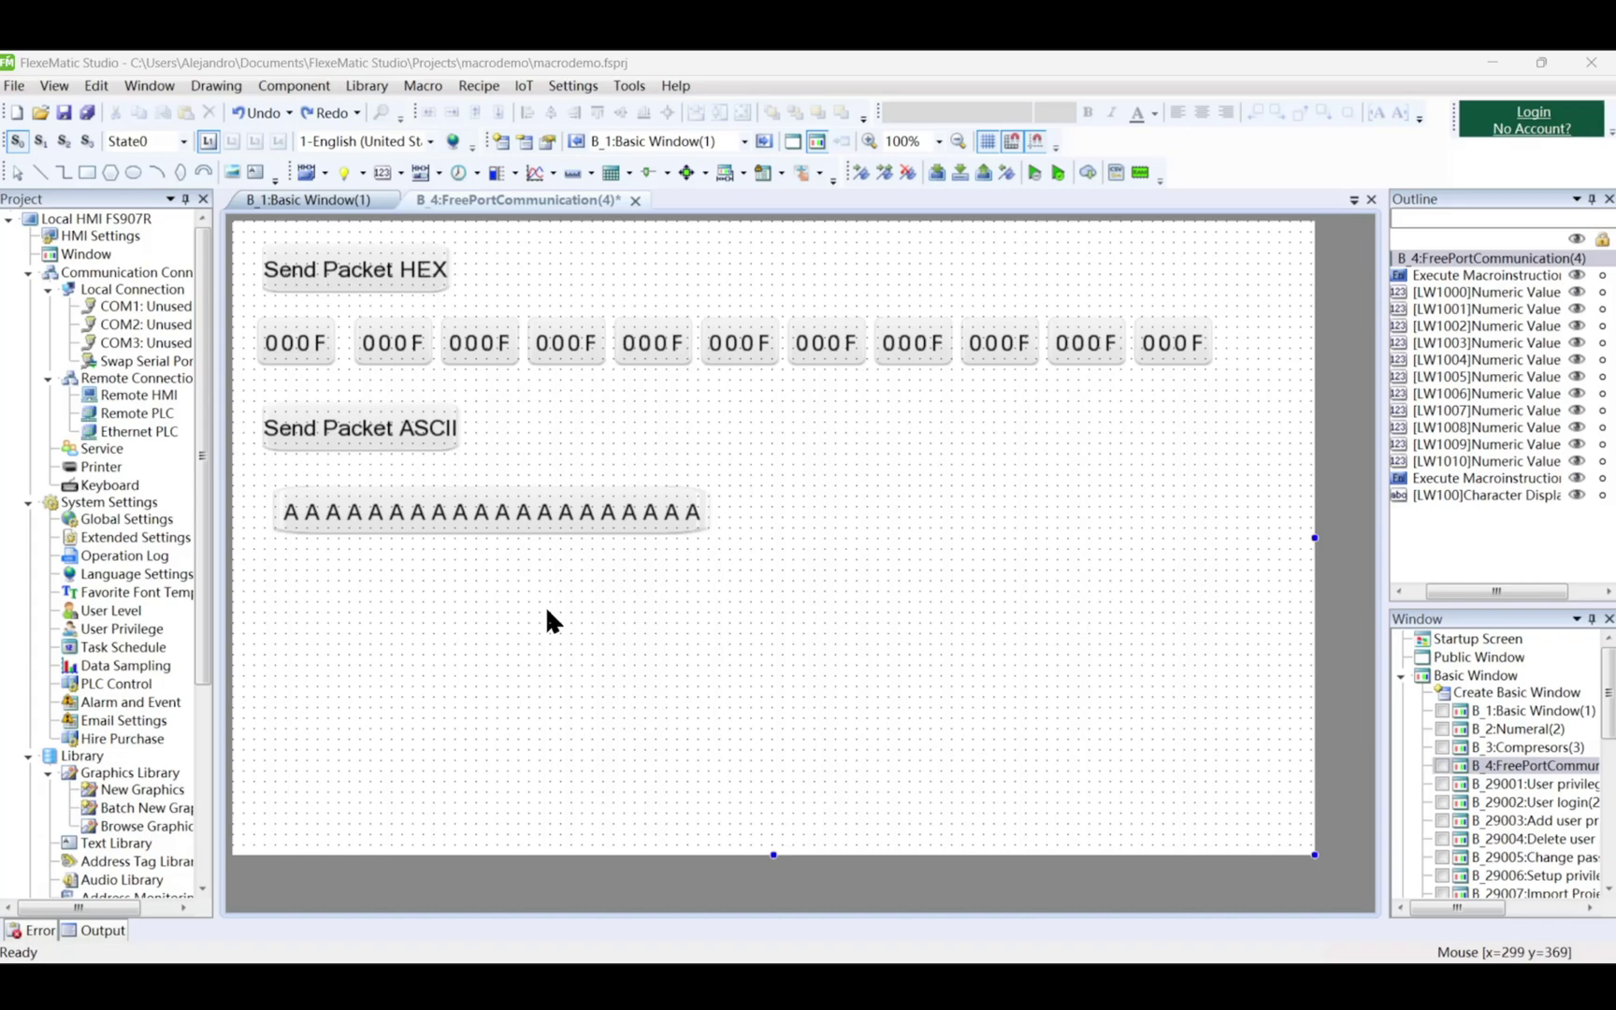
Create a common macro named receivePacket
left_click(423, 85)
mouse_move(510, 109)
left_click(758, 134)
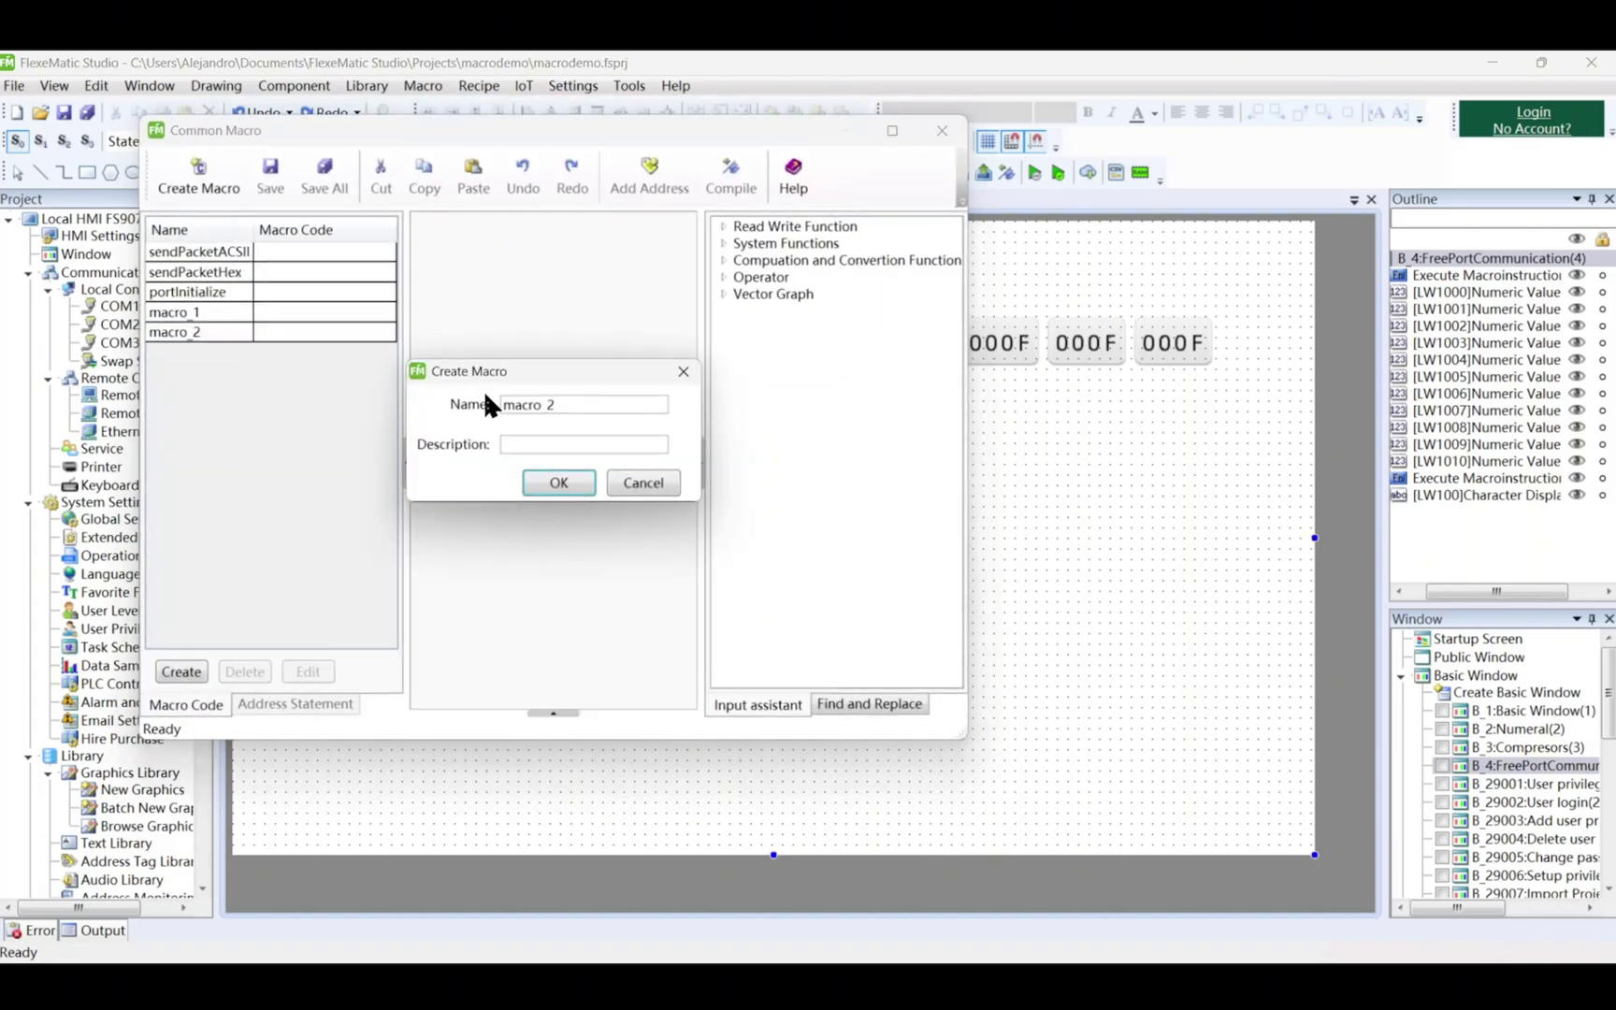
double_click(585, 402)
key("ctrl+v")
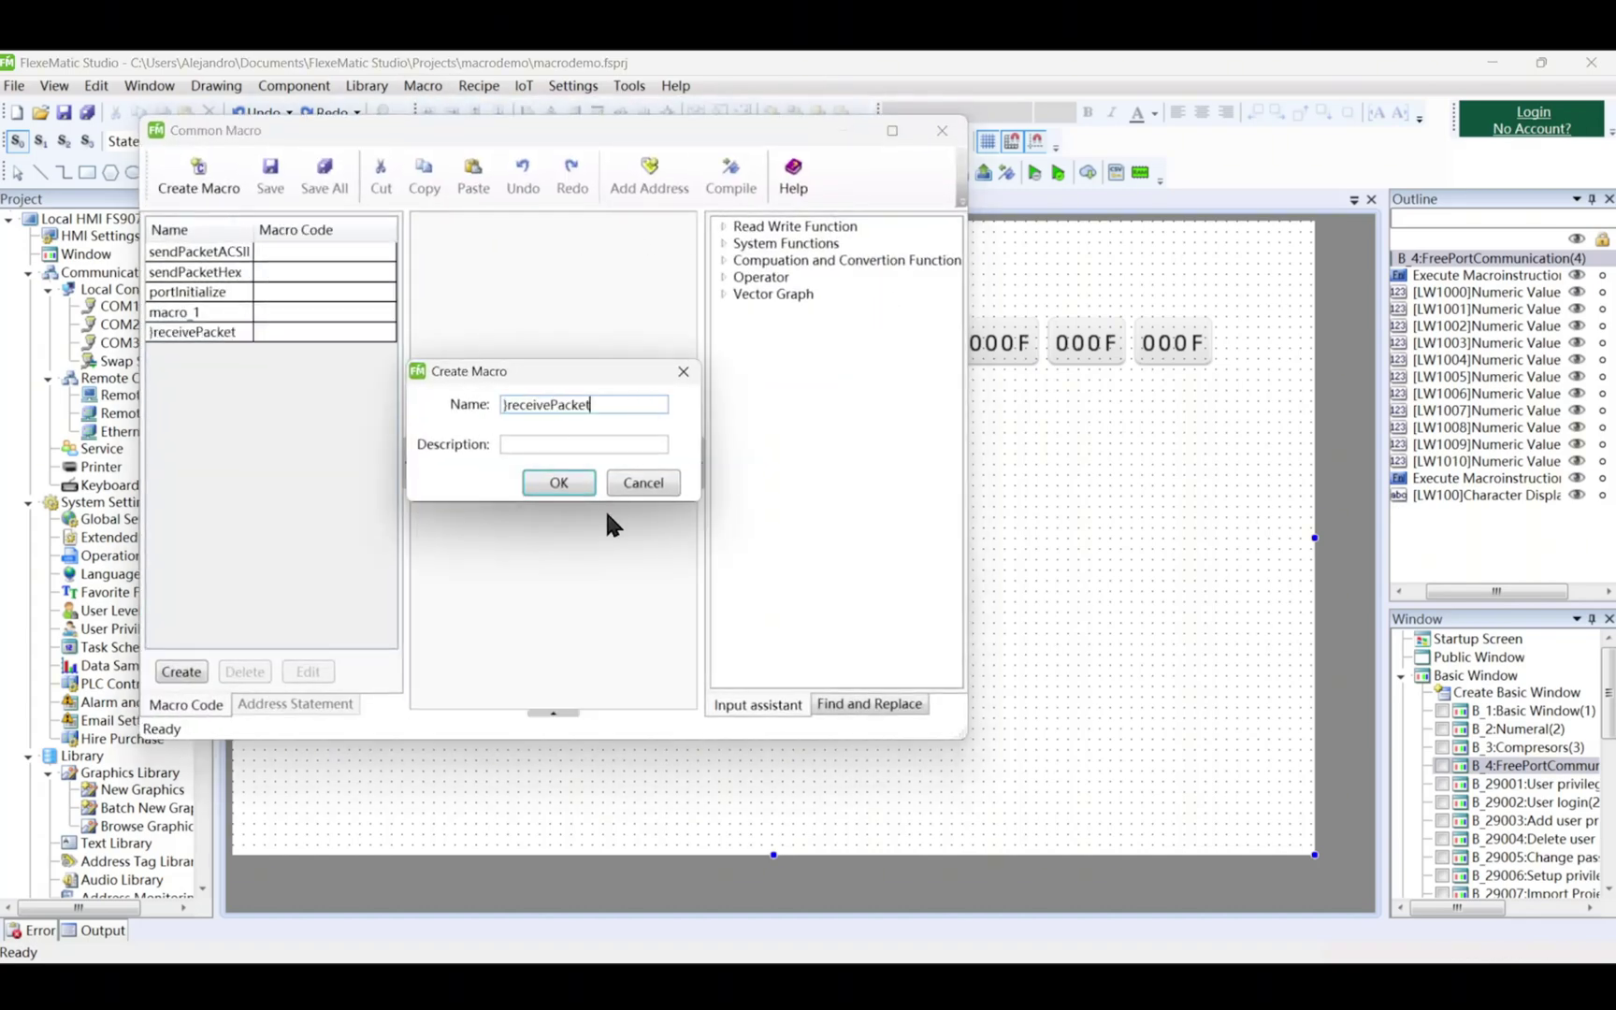
key("BackSpace")
left_click(580, 479)
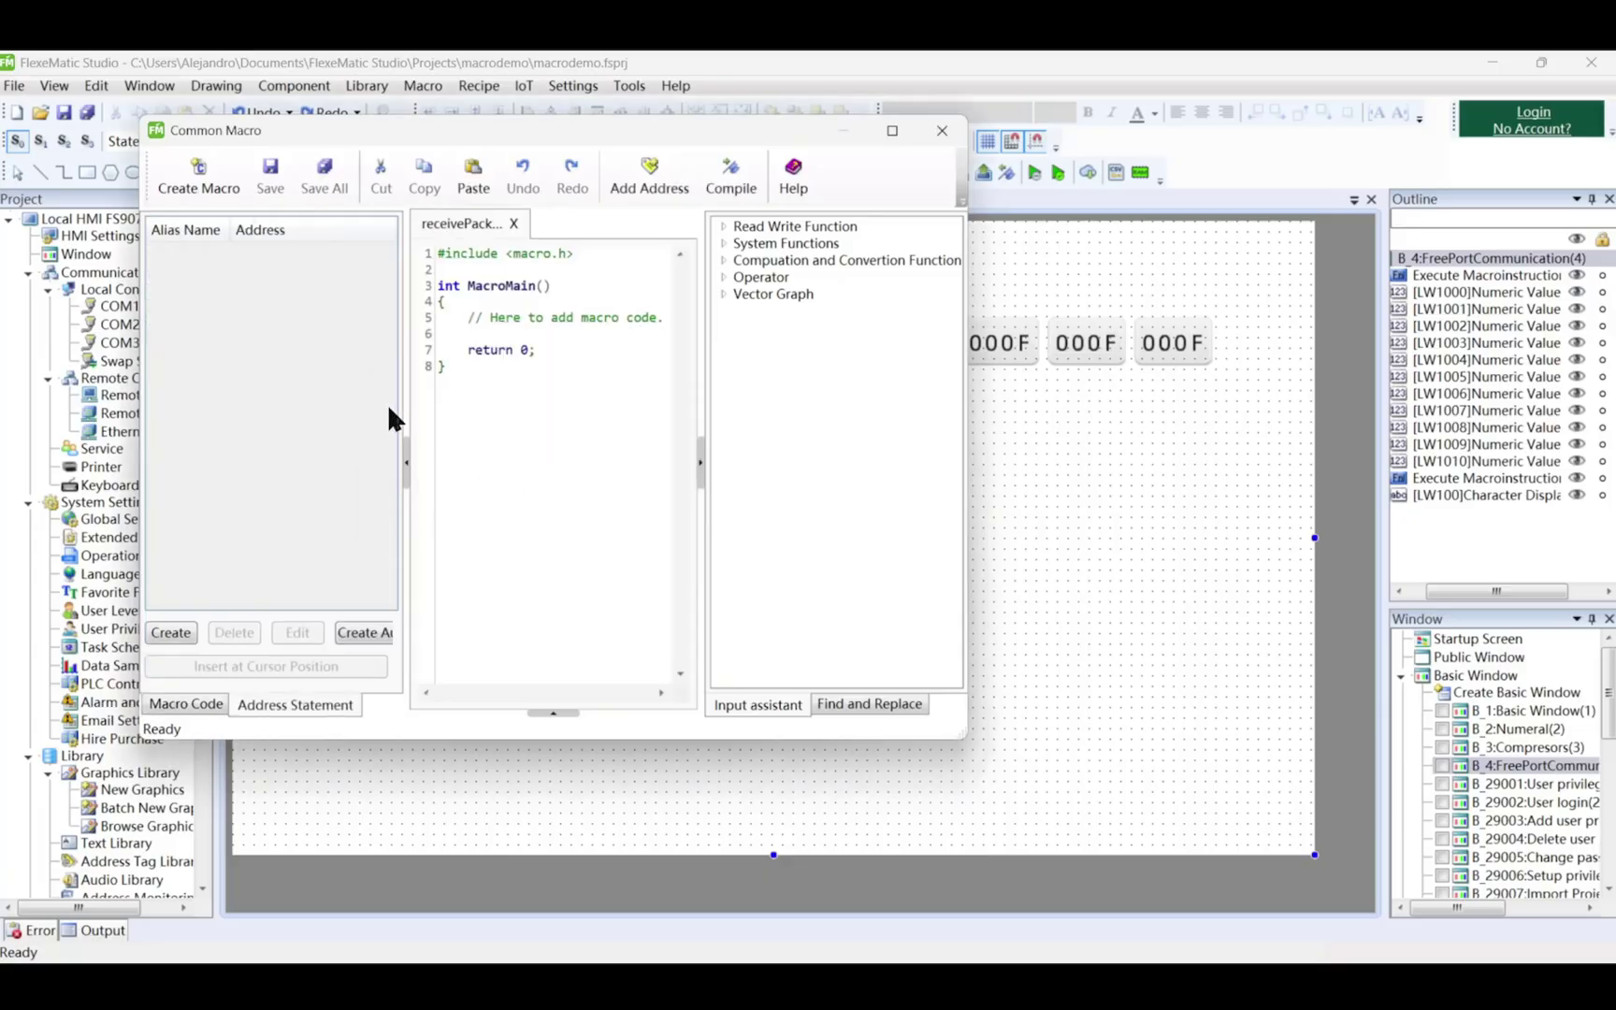
Add a word address statement with alias LW0 for local register LW 0 to the receivePacket macro
left_click(168, 637)
type("L")
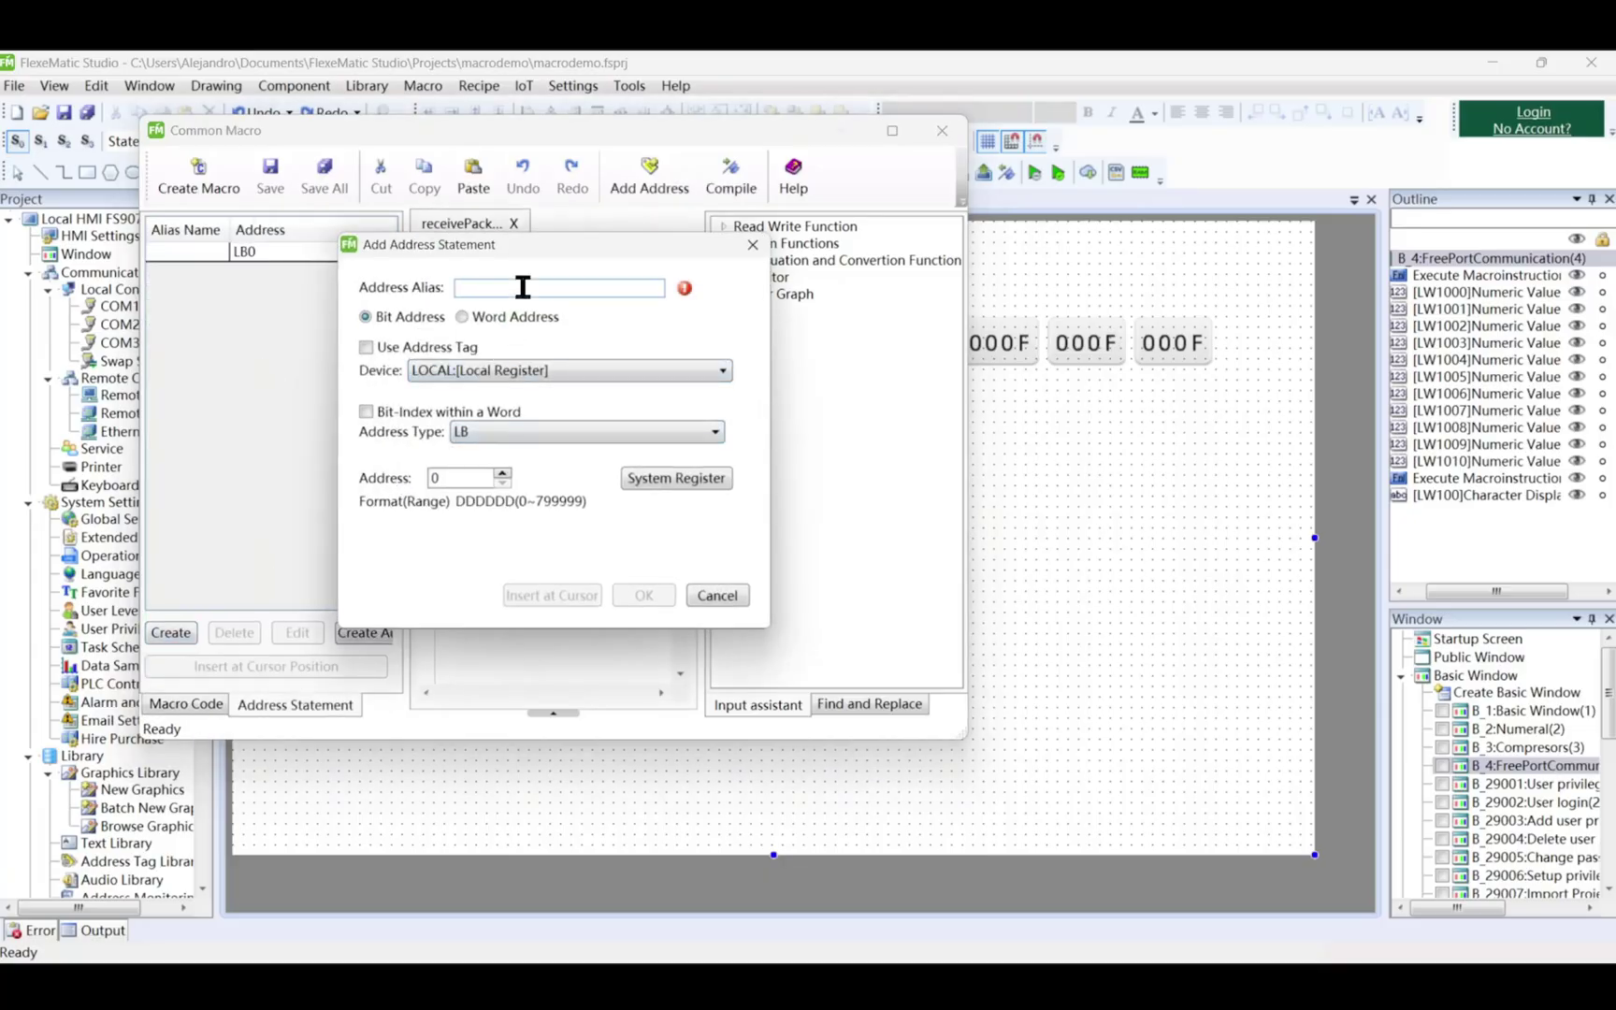
type("W0")
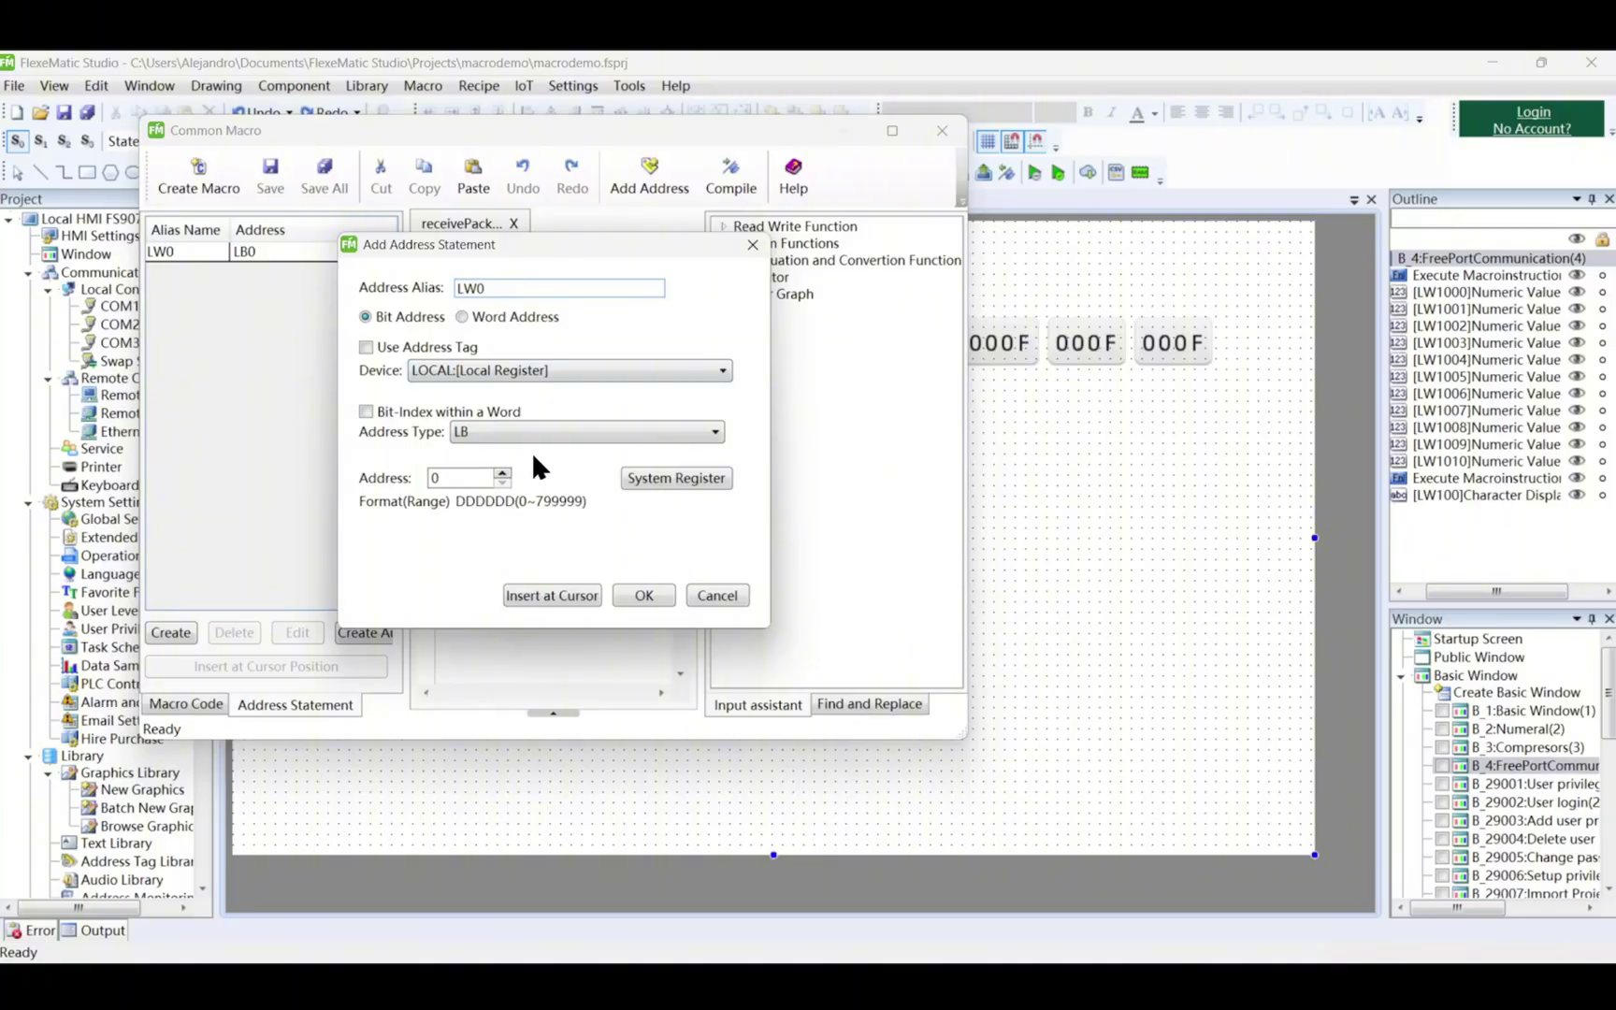
left_click(492, 316)
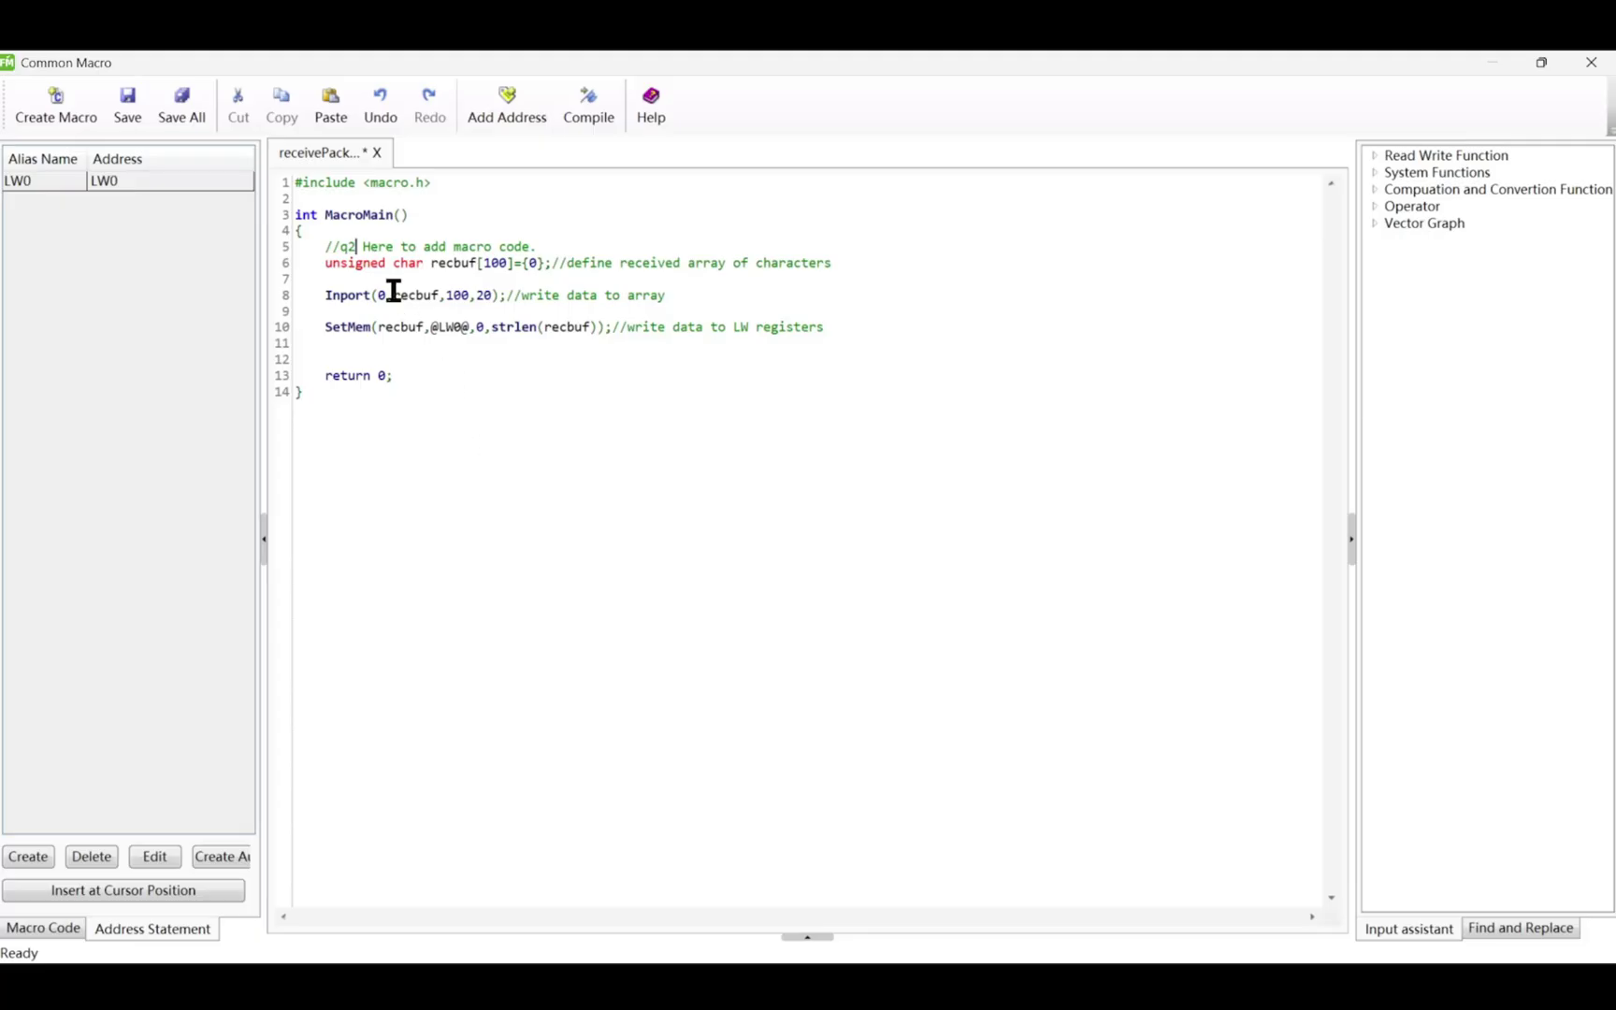
Remove the stray "q2" from the receivePacket macro's comment, then compile the macro and save it on closing the editor
key("BackSpace")
key("BackSpace")
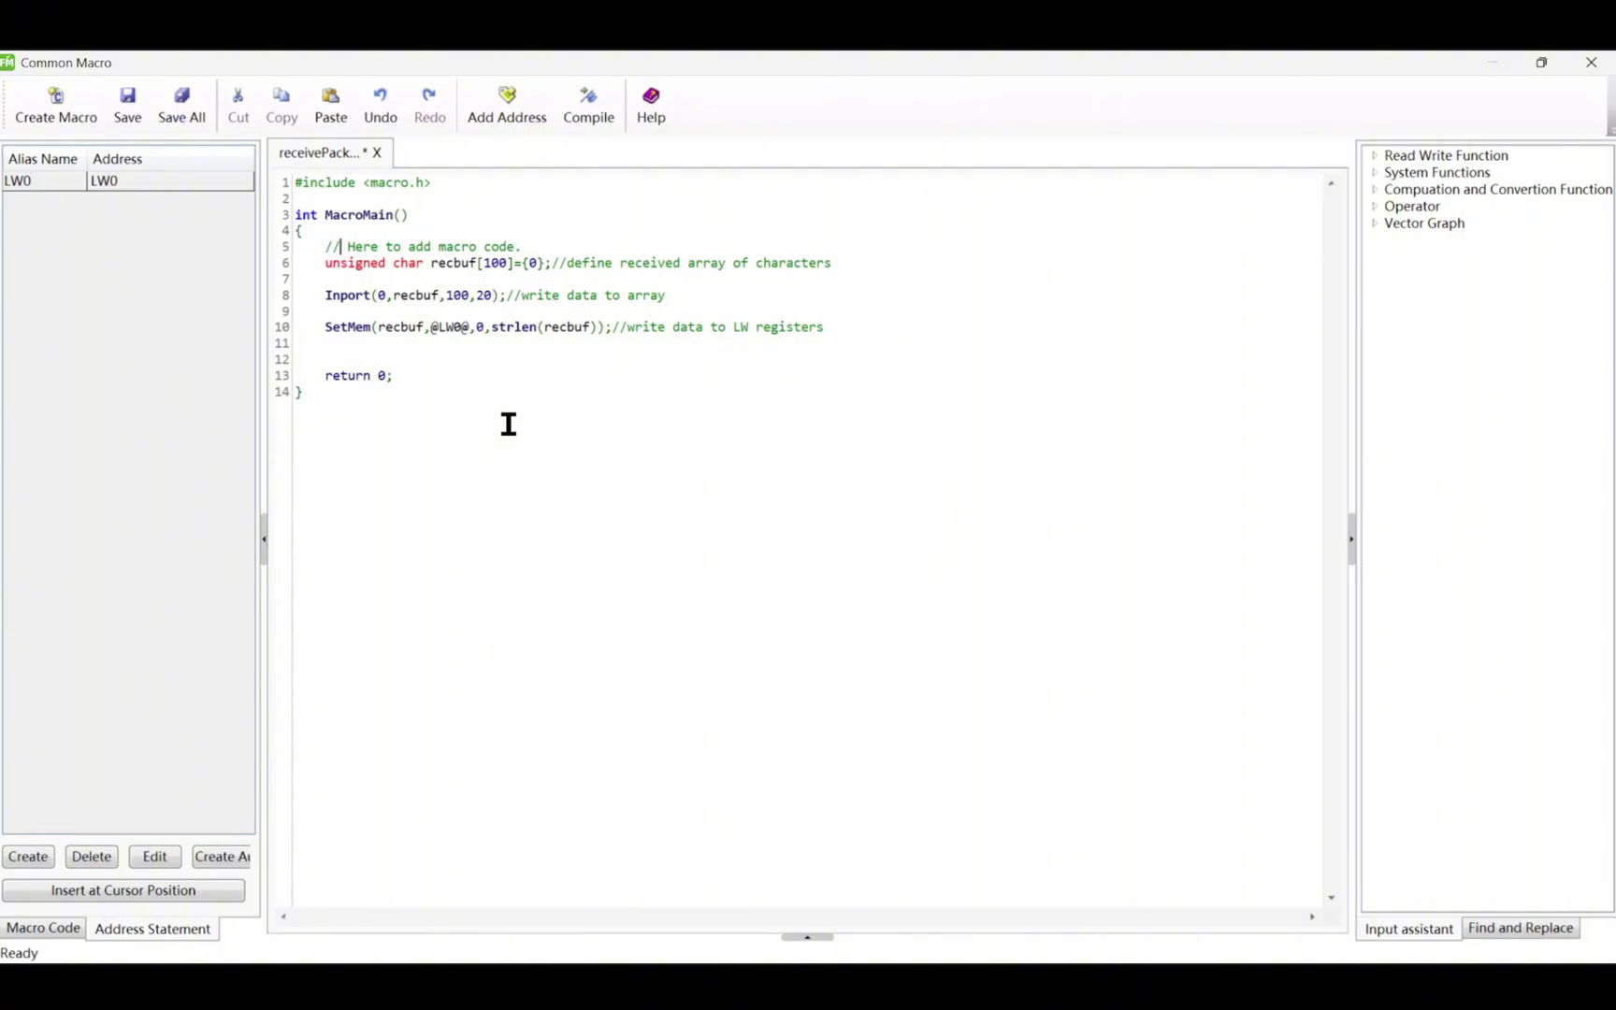
left_click(618, 134)
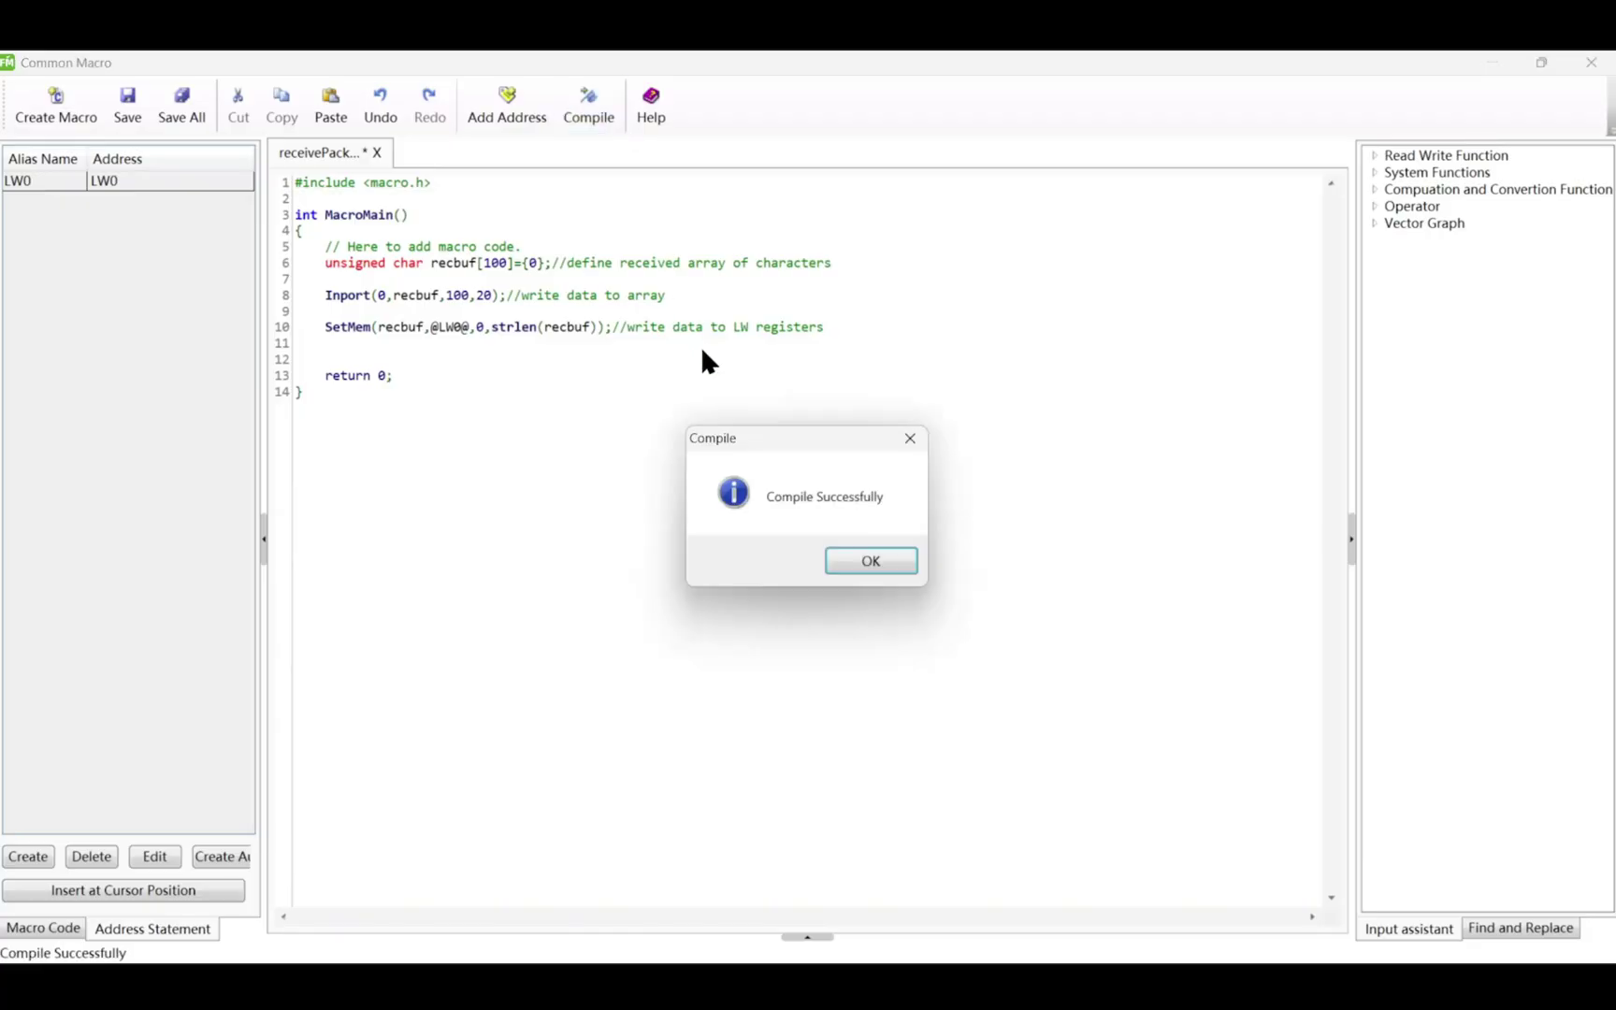
left_click(848, 559)
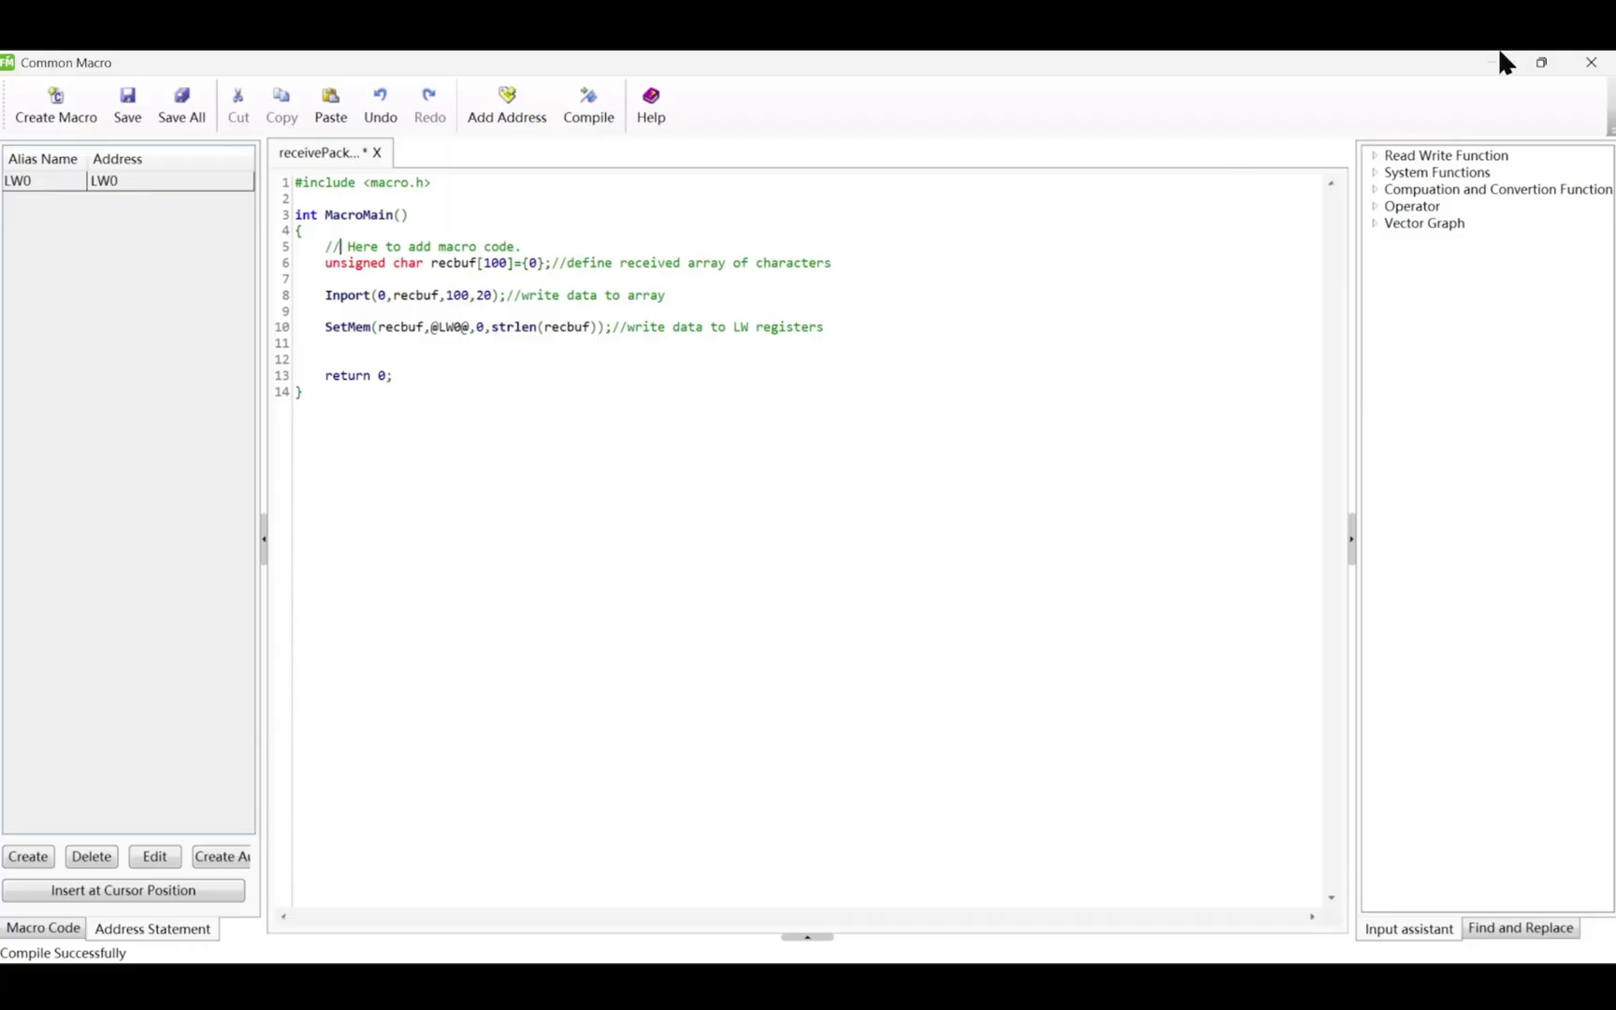
left_click(1579, 65)
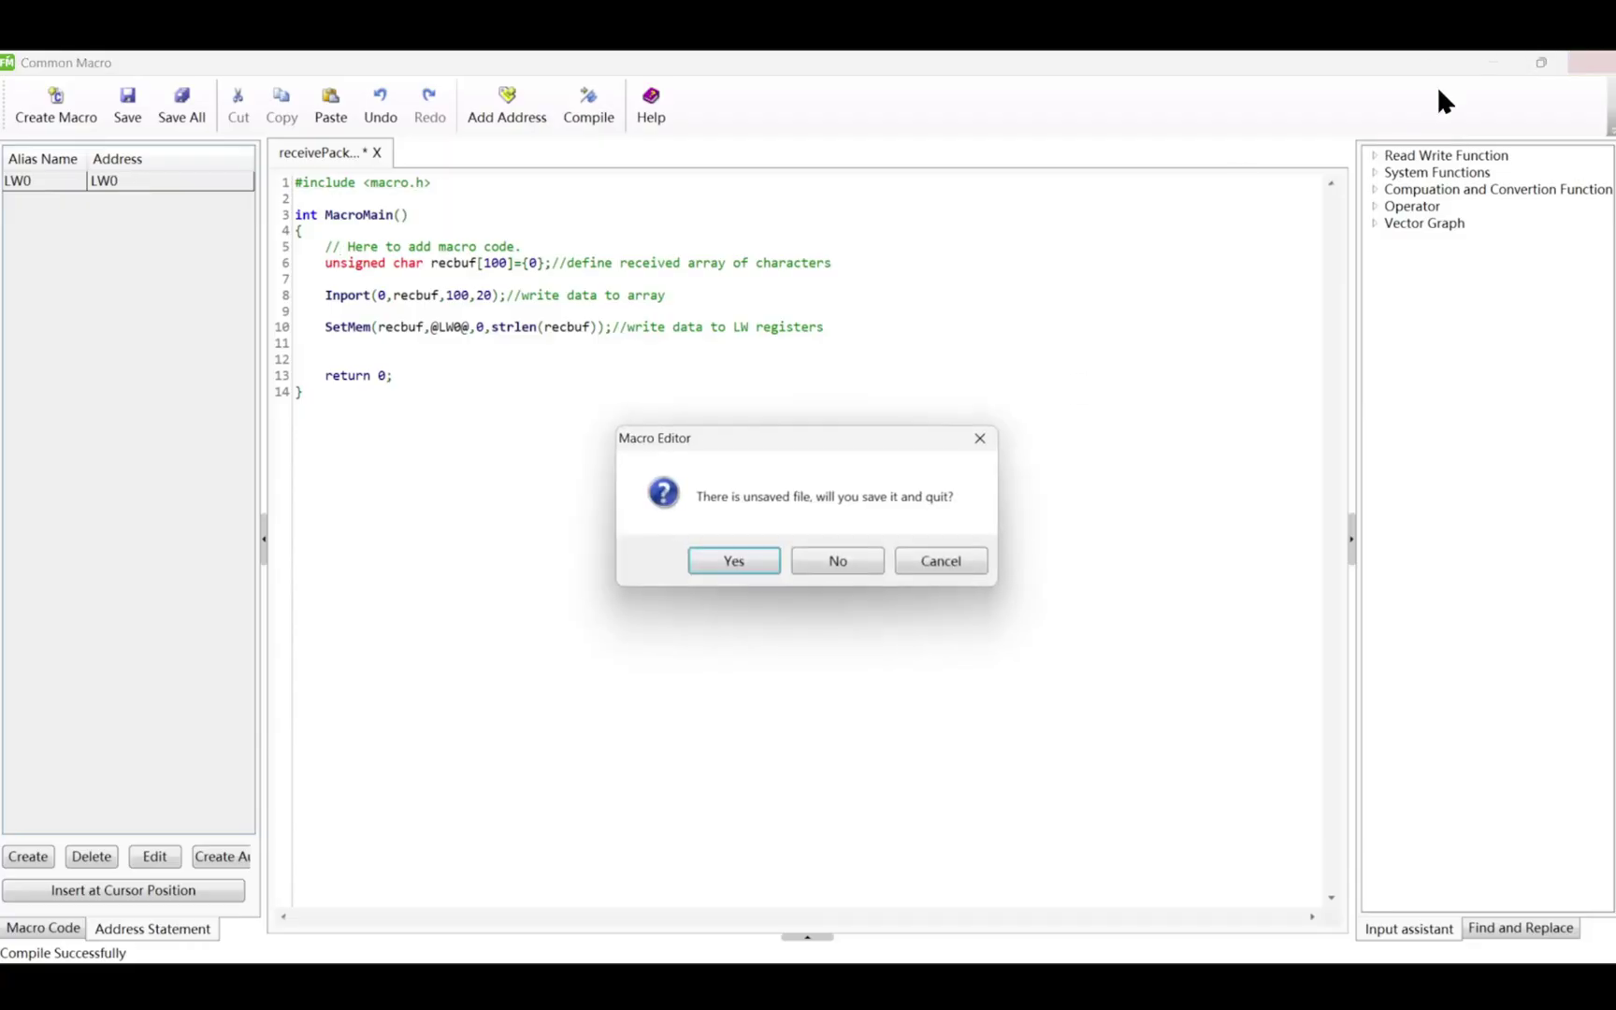
left_click(735, 560)
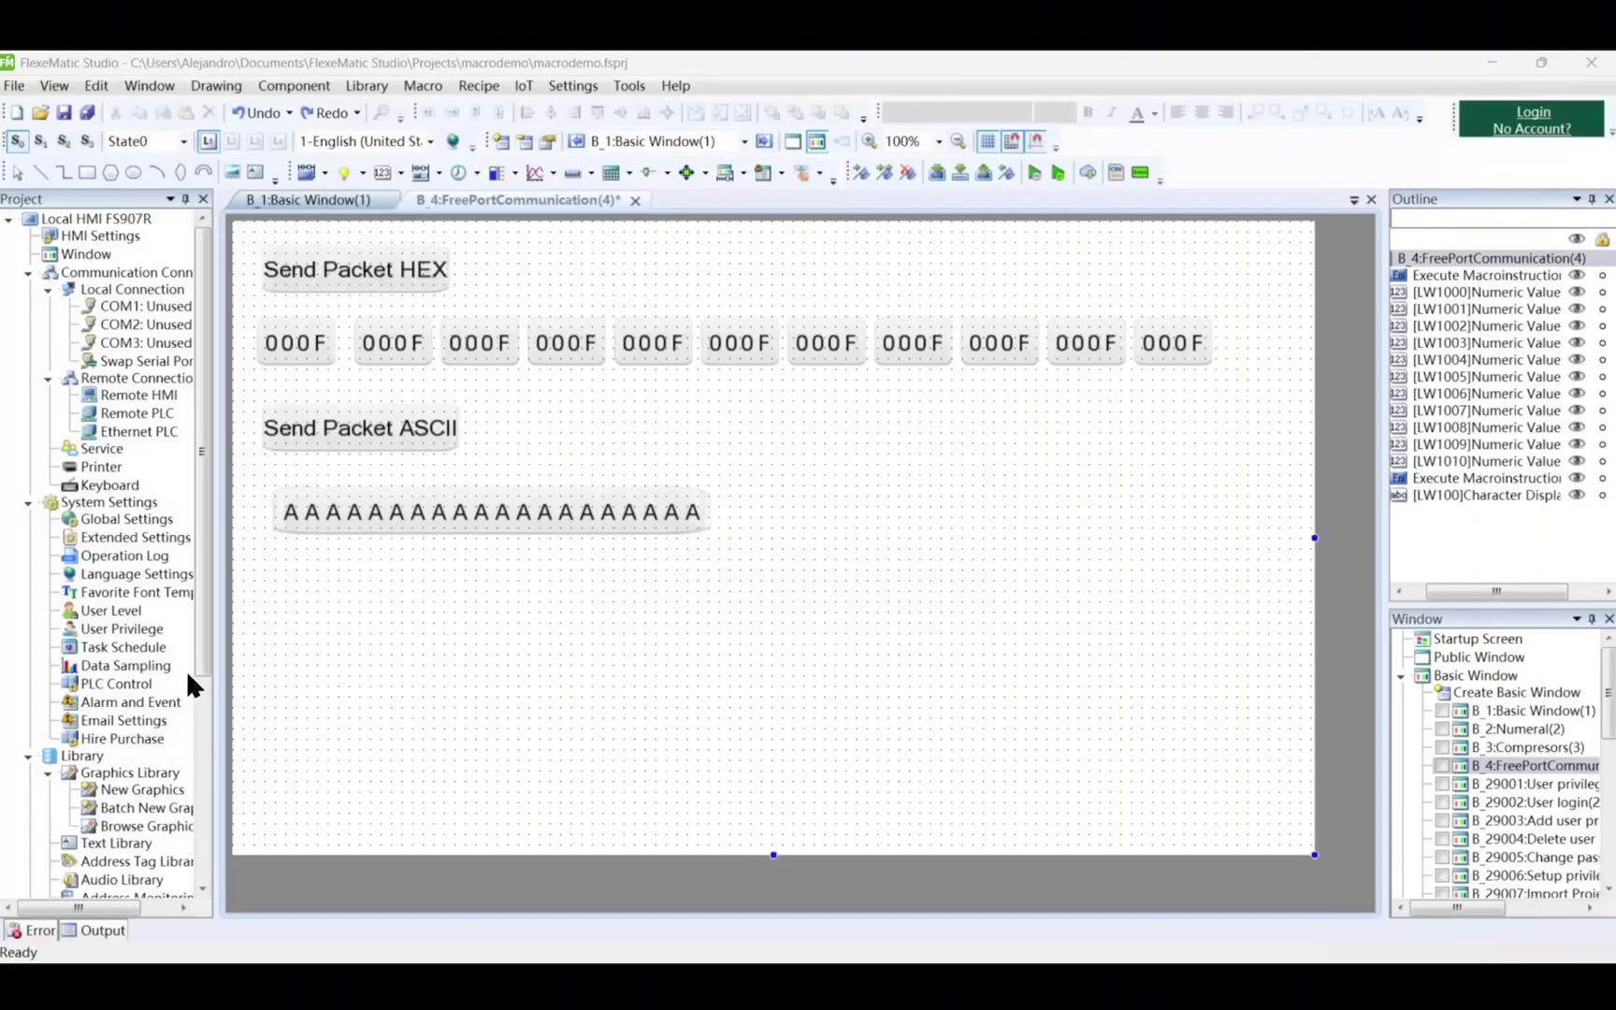
Add a function key switch that executes the receivePacket macro on the Press action
scroll(187, 672, "down", 3)
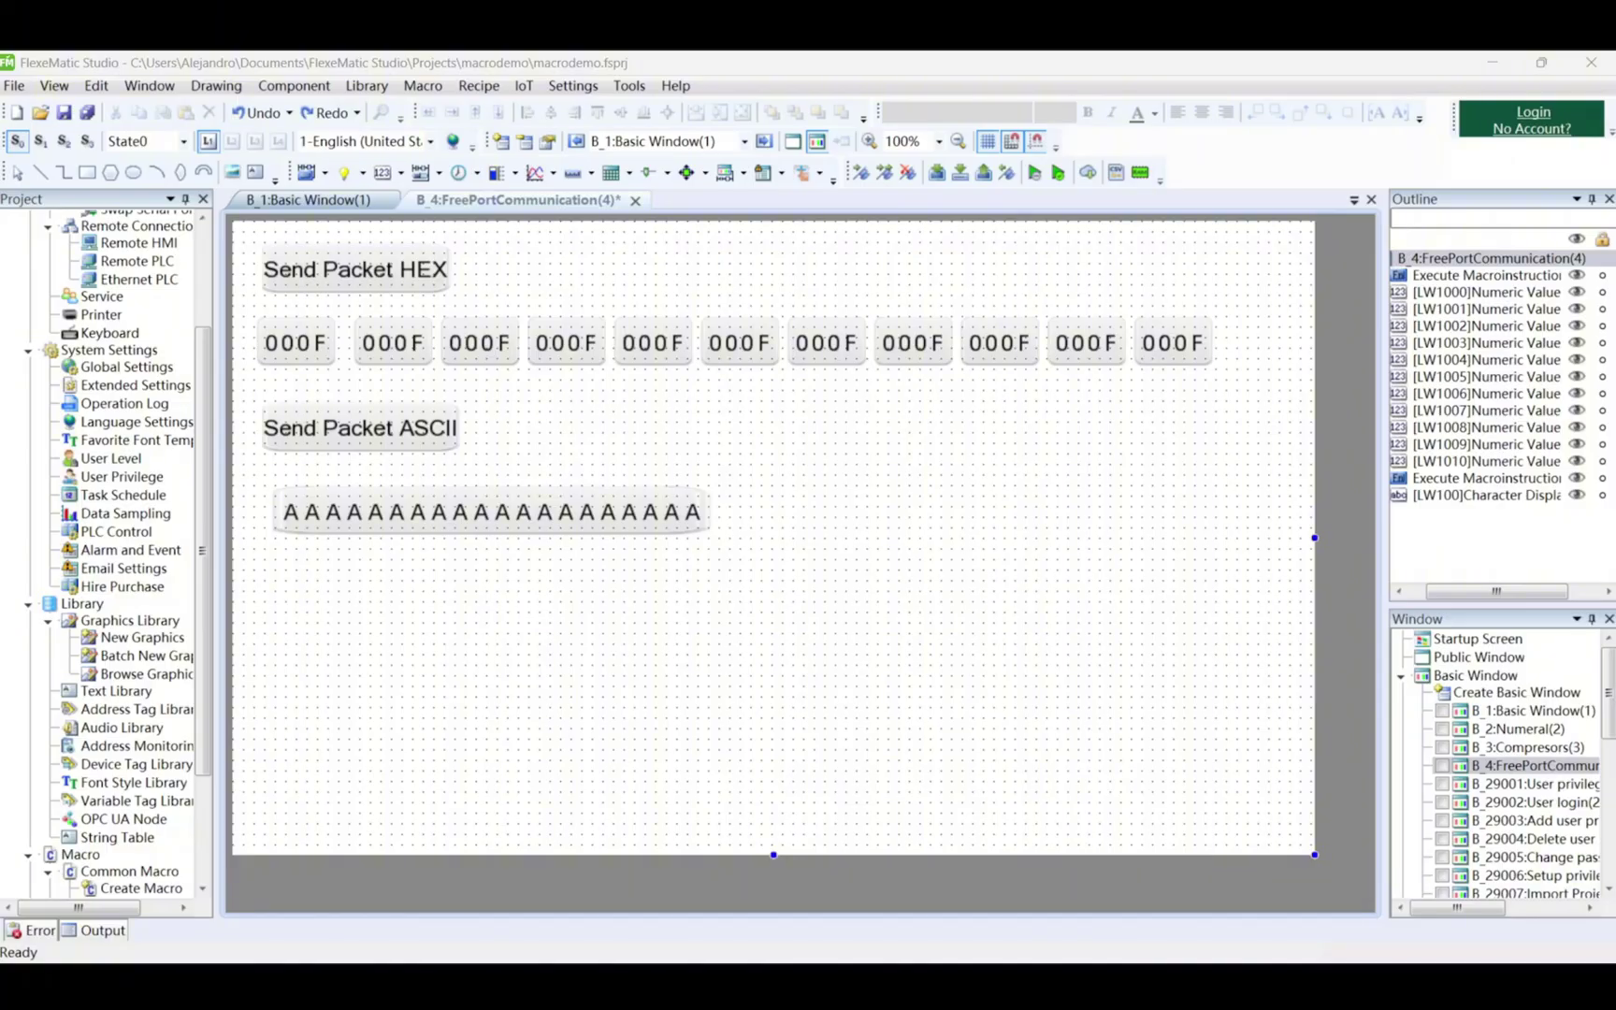
left_click(314, 86)
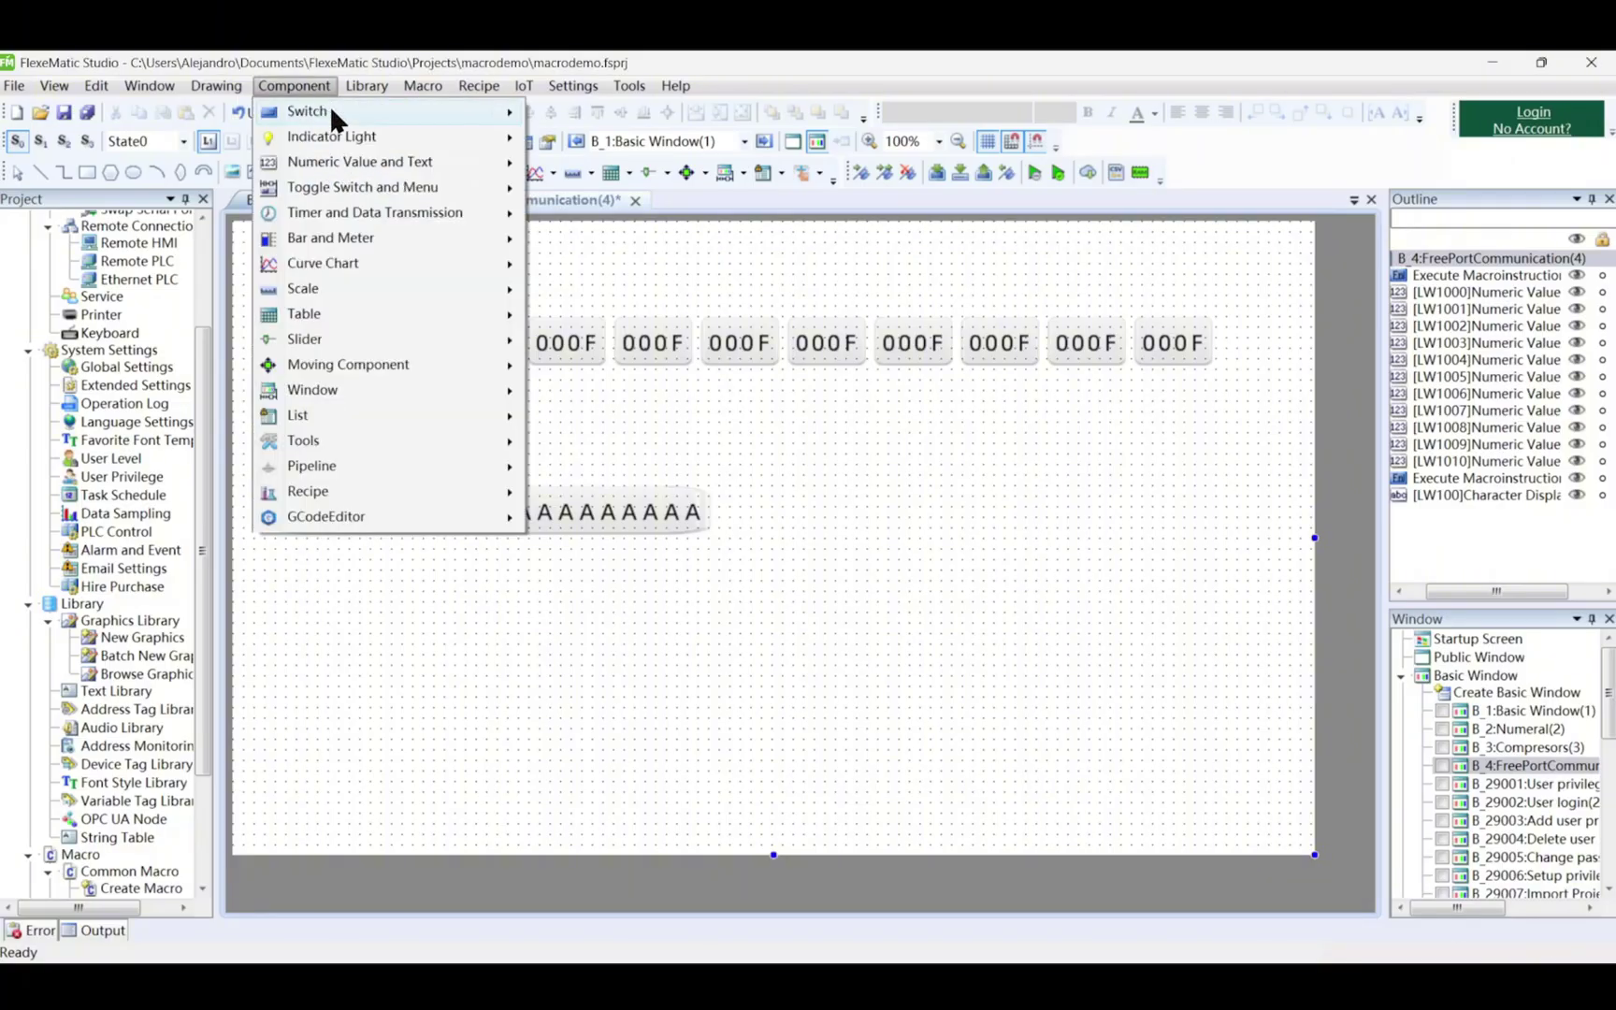
mouse_move(331, 110)
left_click(617, 187)
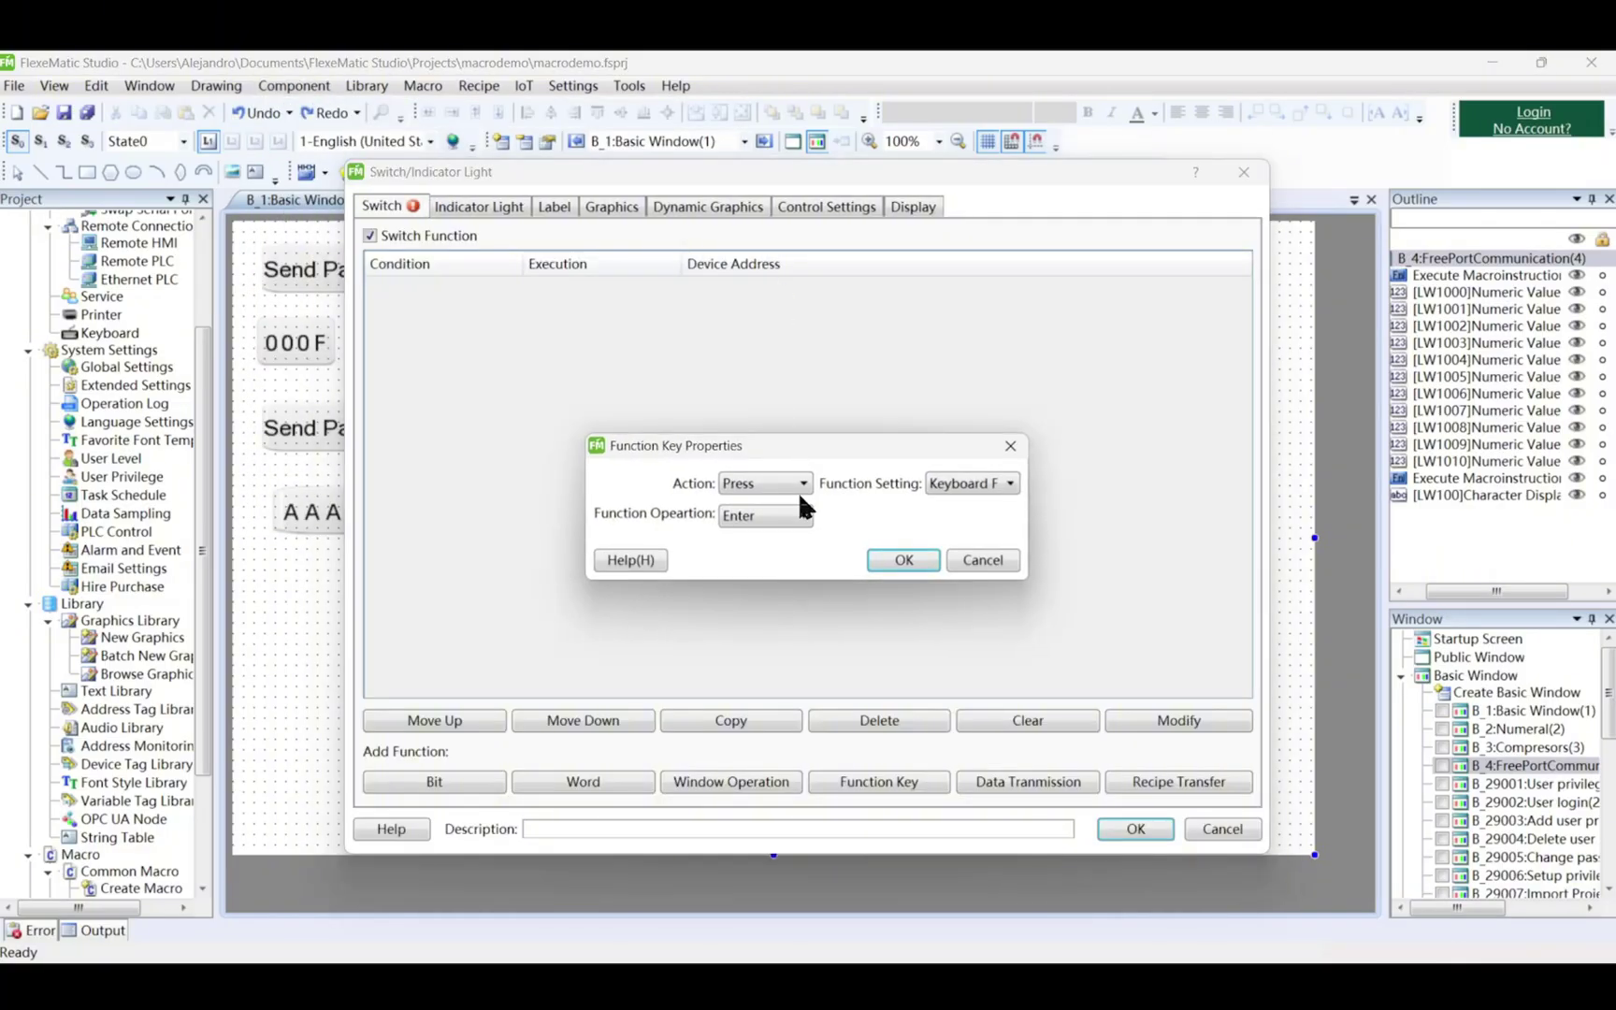
left_click(947, 484)
left_click(991, 521)
left_click(791, 516)
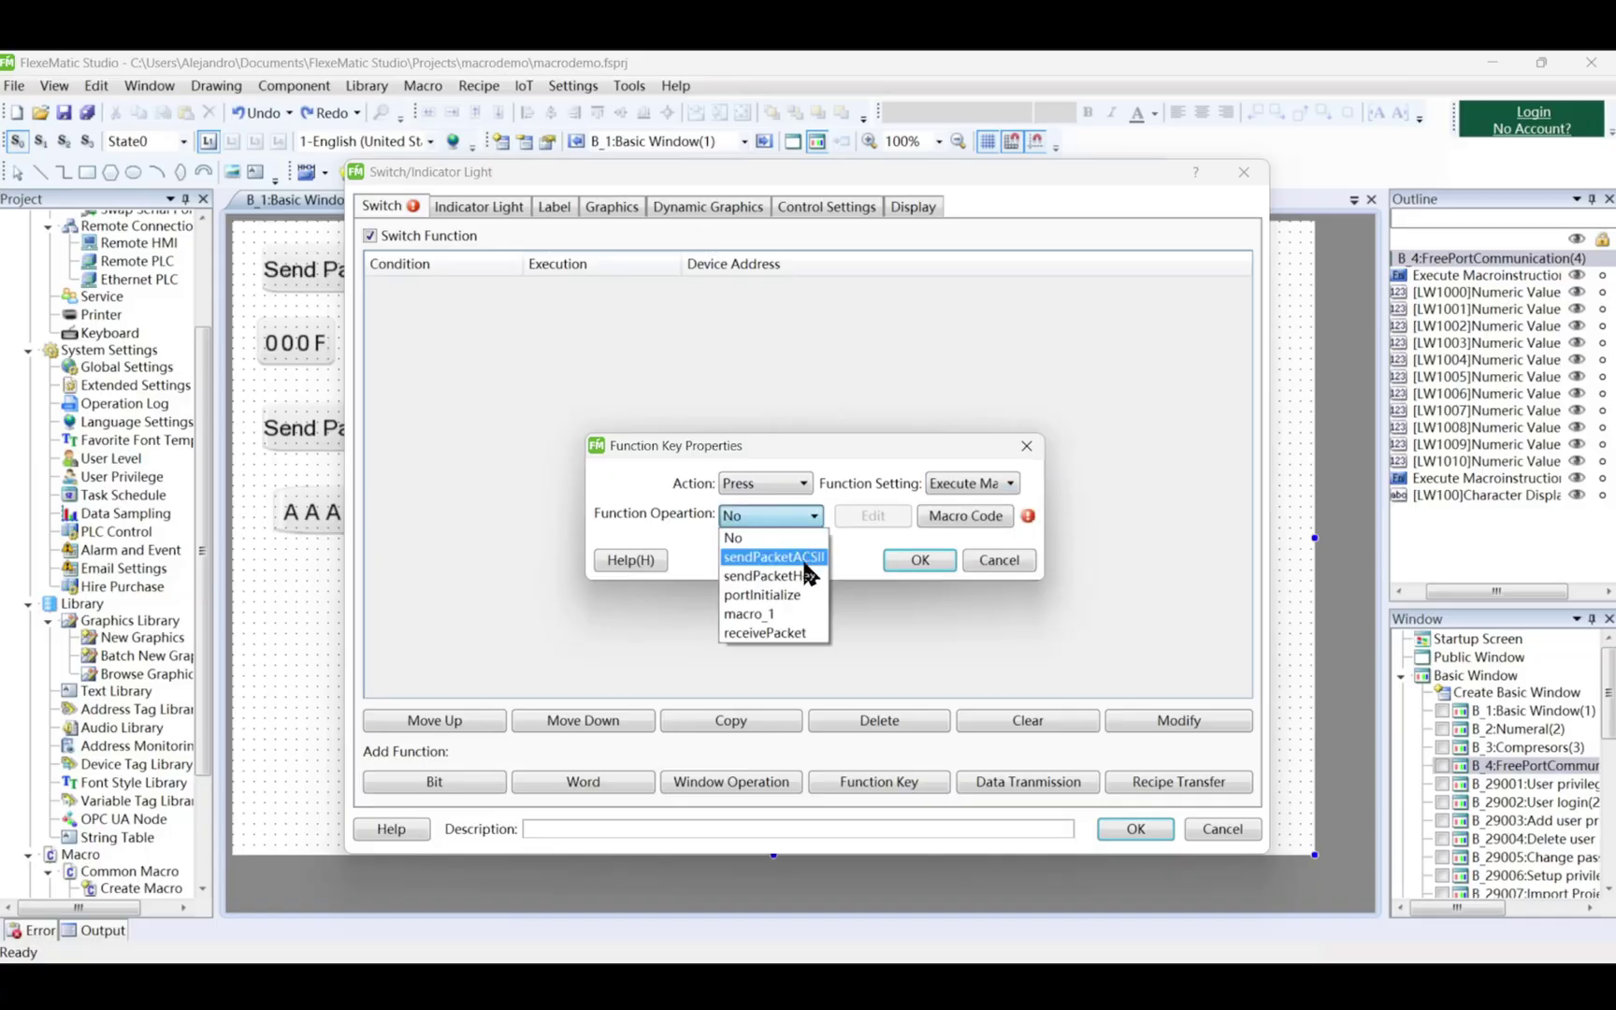
left_click(765, 632)
left_click(921, 560)
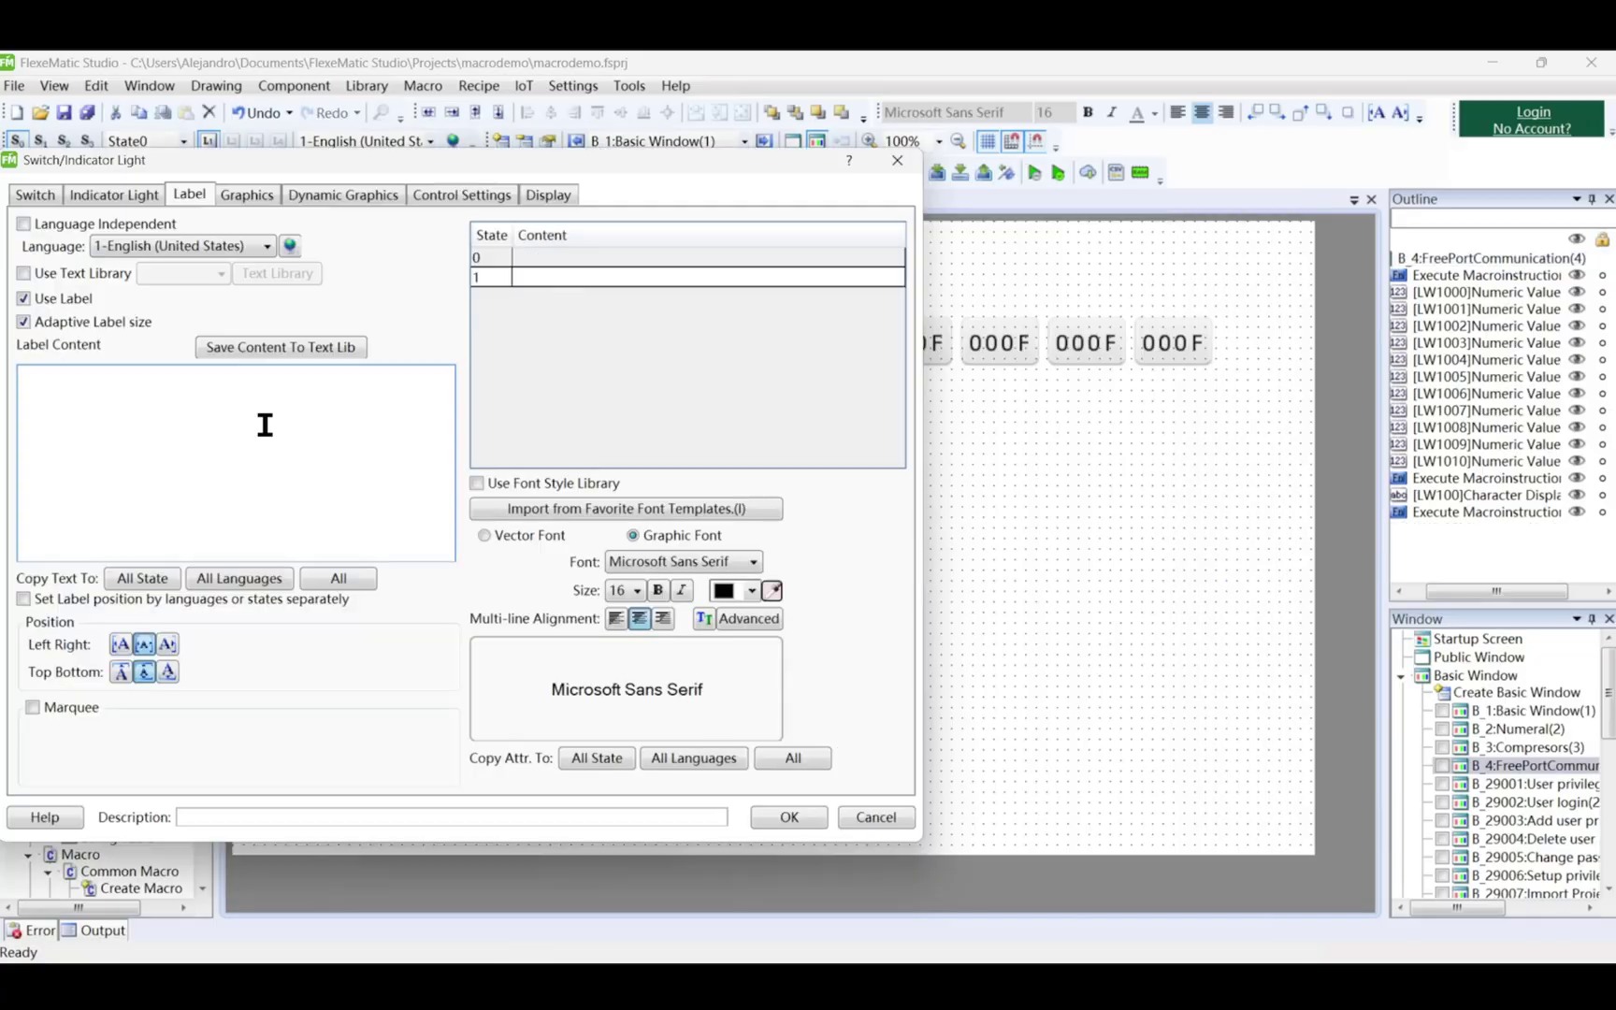
Label the new switch "Receive Packet" for all states and place it below the text display
left_click(265, 425)
type("Receive Packet")
left_click(142, 579)
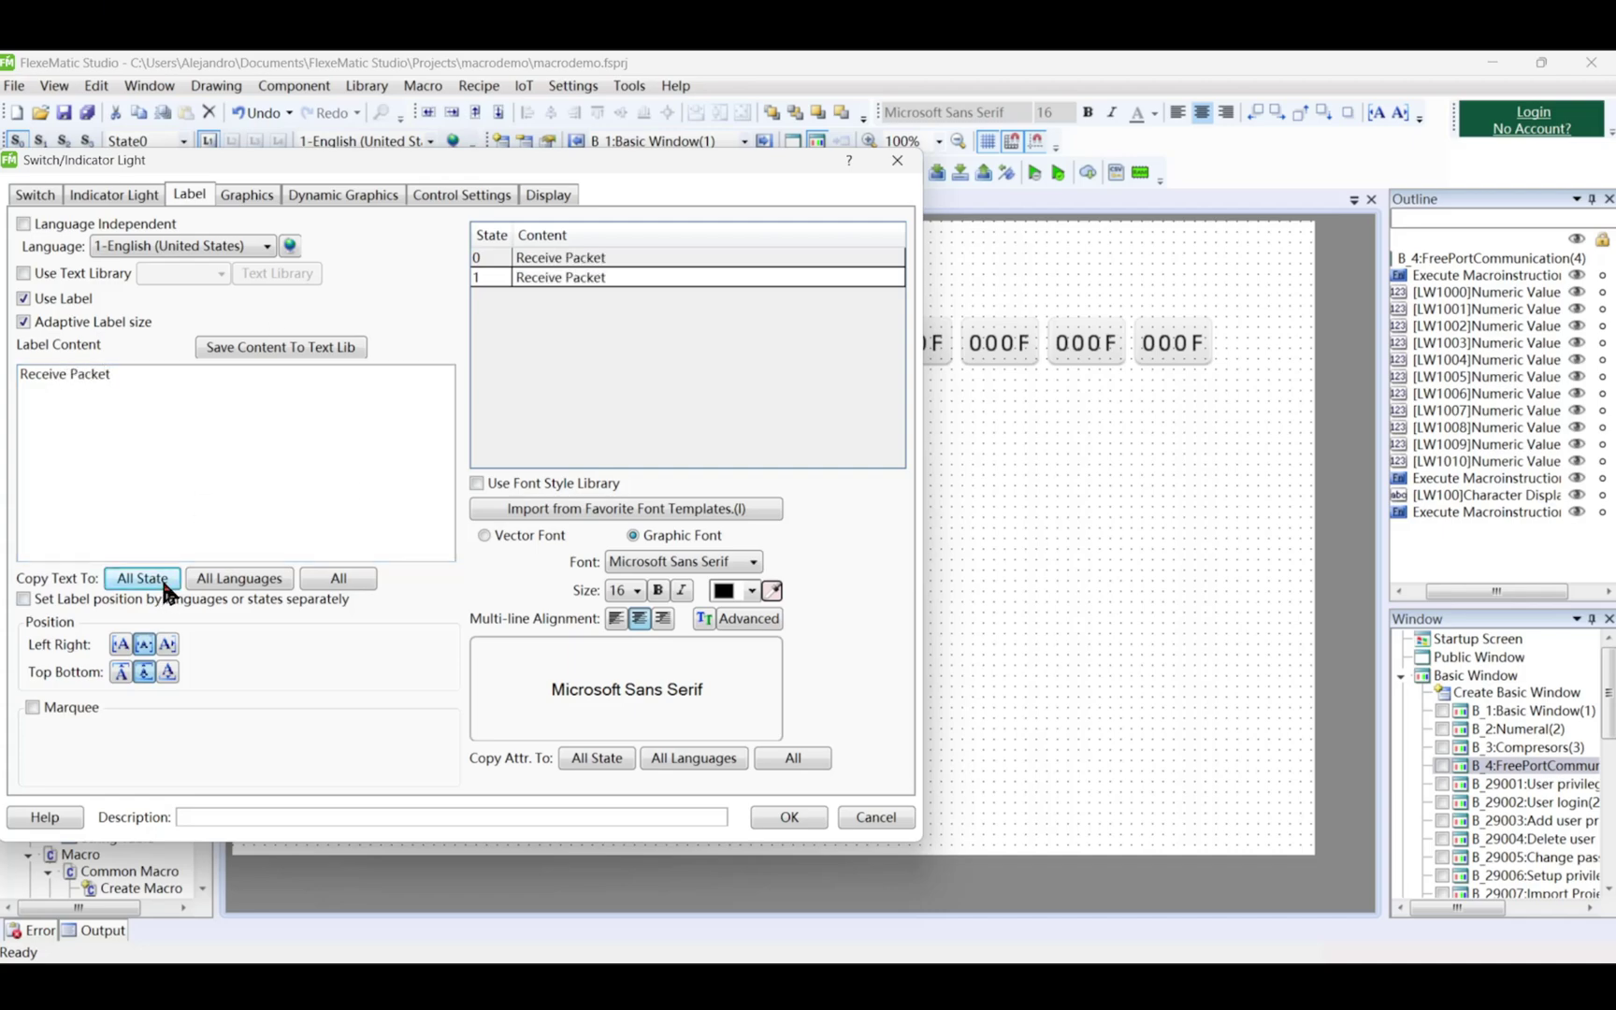
left_click(789, 817)
left_click_drag(433, 585, 361, 584)
Copy the text display under Send Packet ASCII and place the duplicate below the Receive Packet switch
left_click(480, 526)
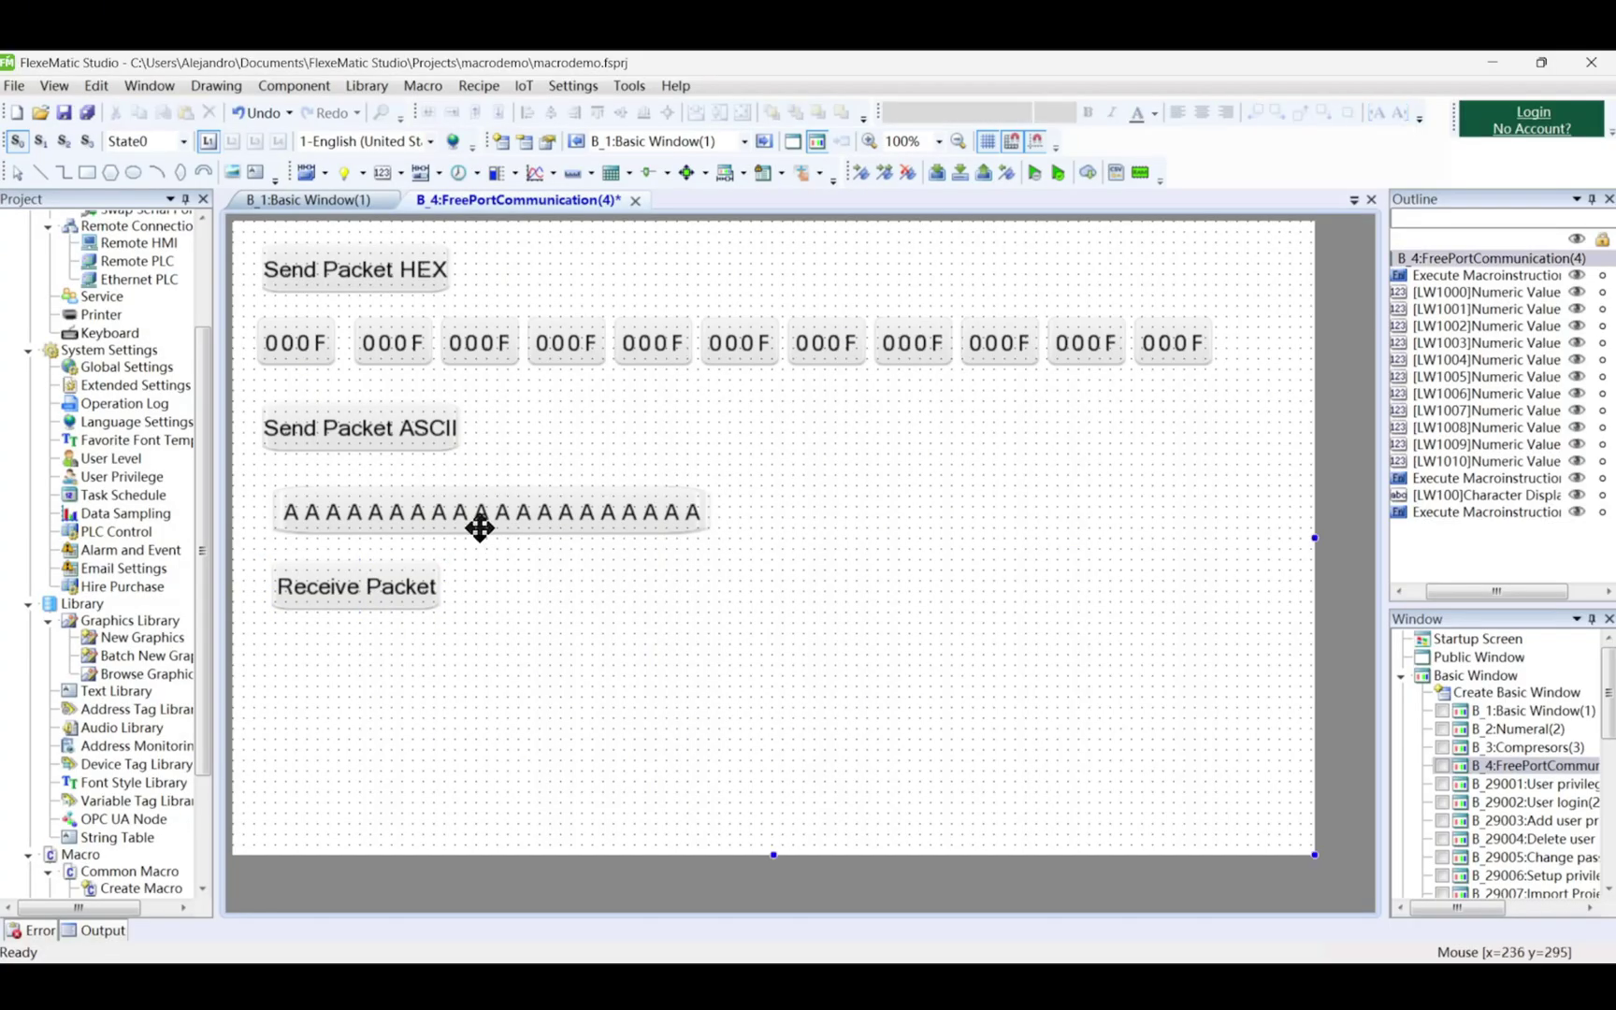
right_click(482, 526)
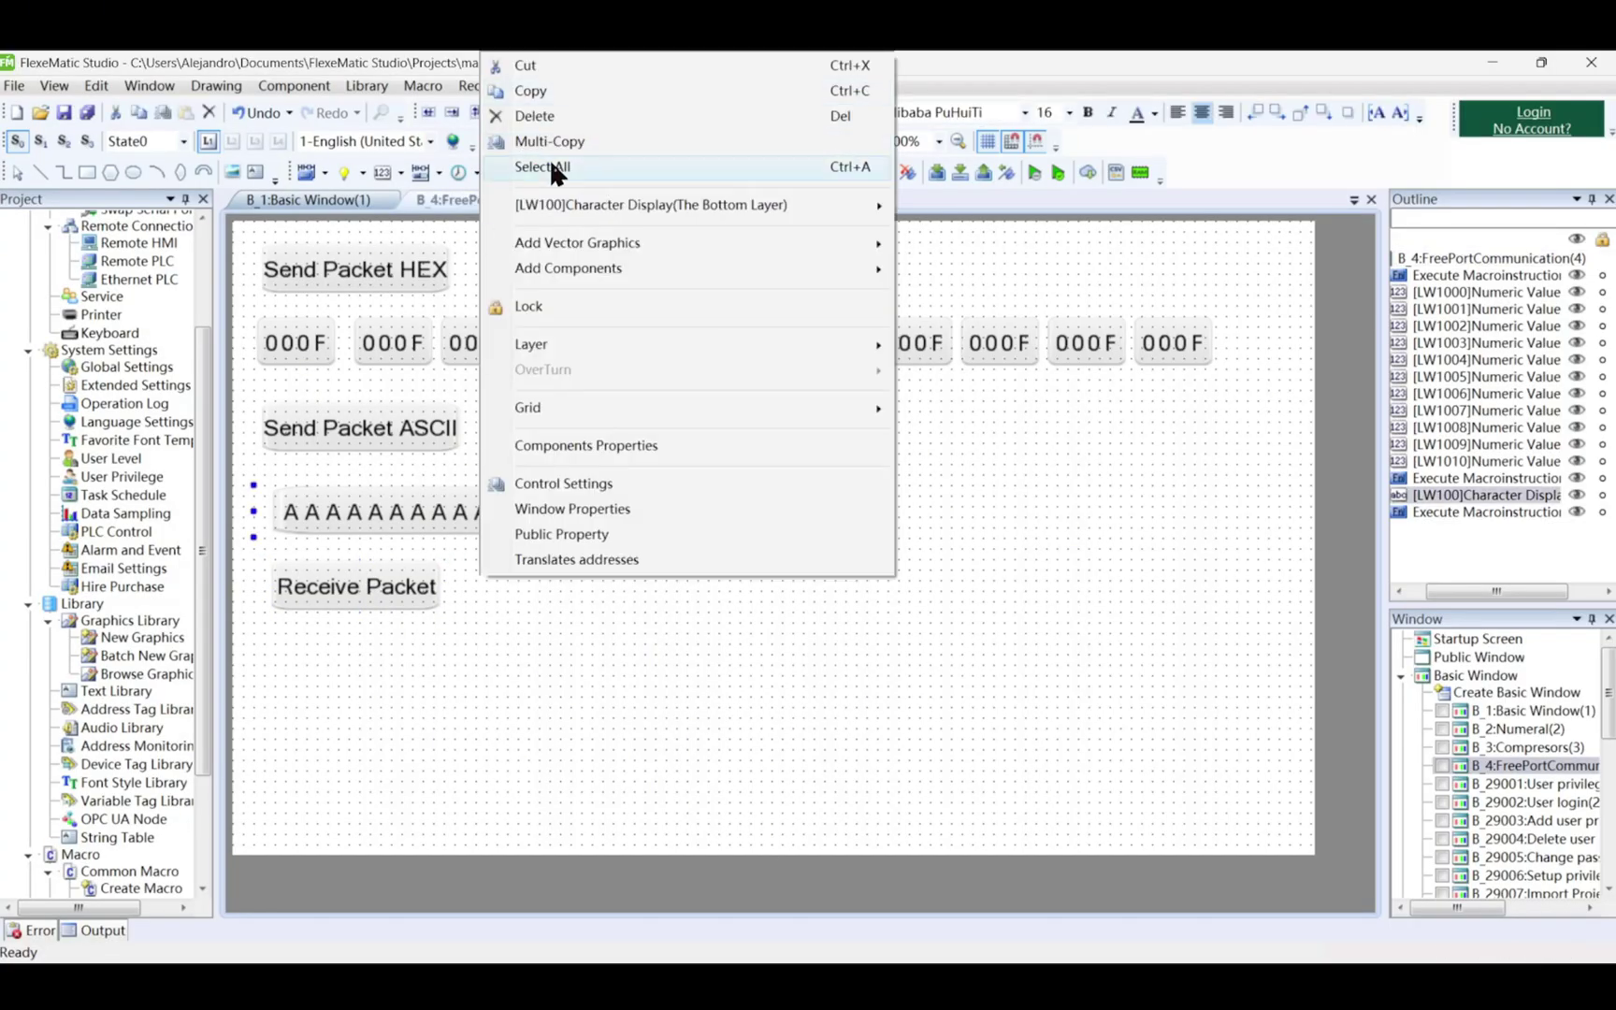
left_click(541, 92)
left_click(382, 681)
key("ctrl+v")
left_click_drag(374, 514, 368, 667)
Set the duplicated text display's read address to local register LW 0
double_click(361, 660)
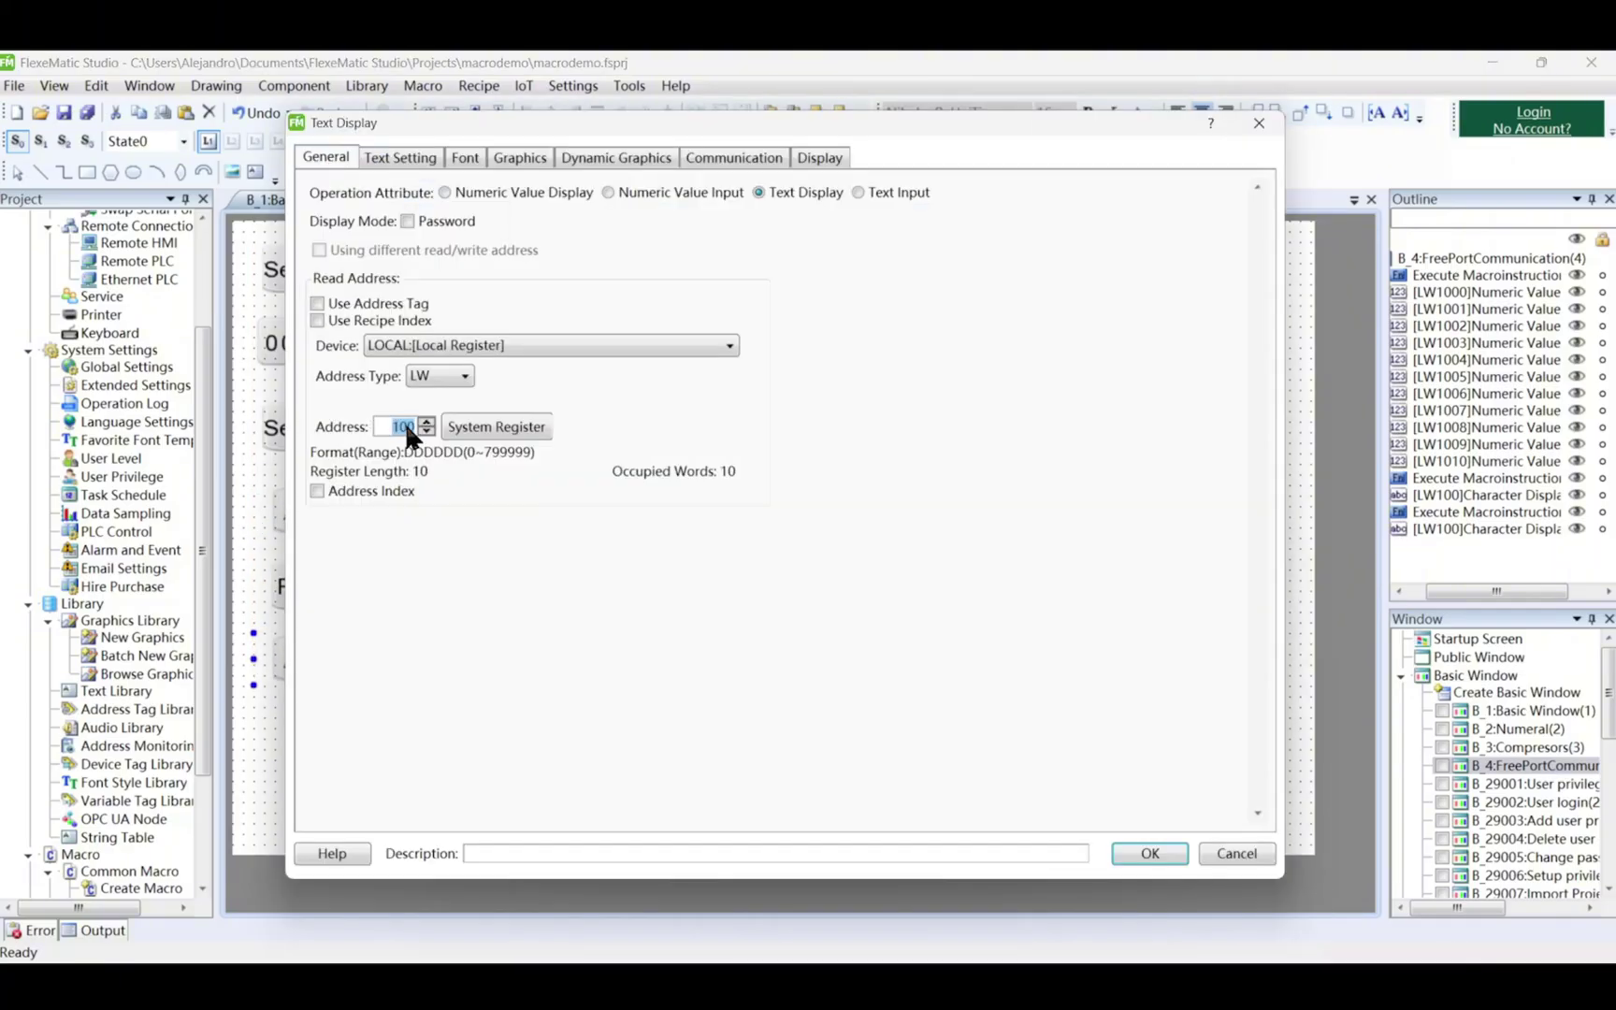
type("0")
left_click(428, 157)
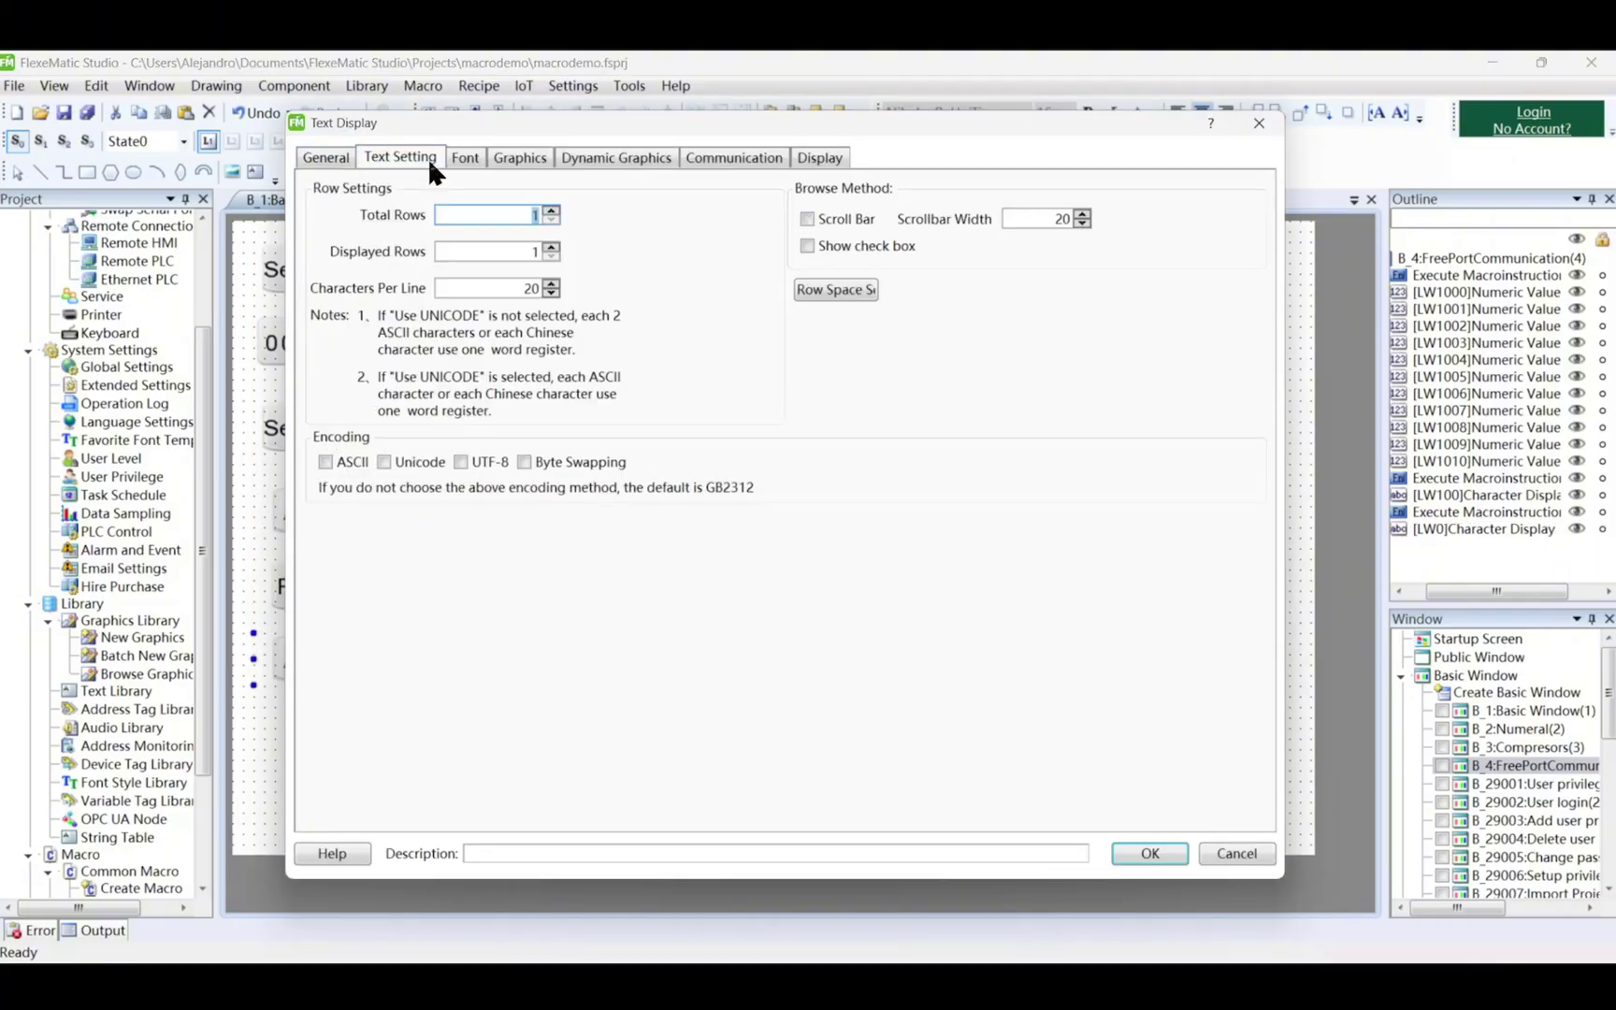
left_click(1168, 853)
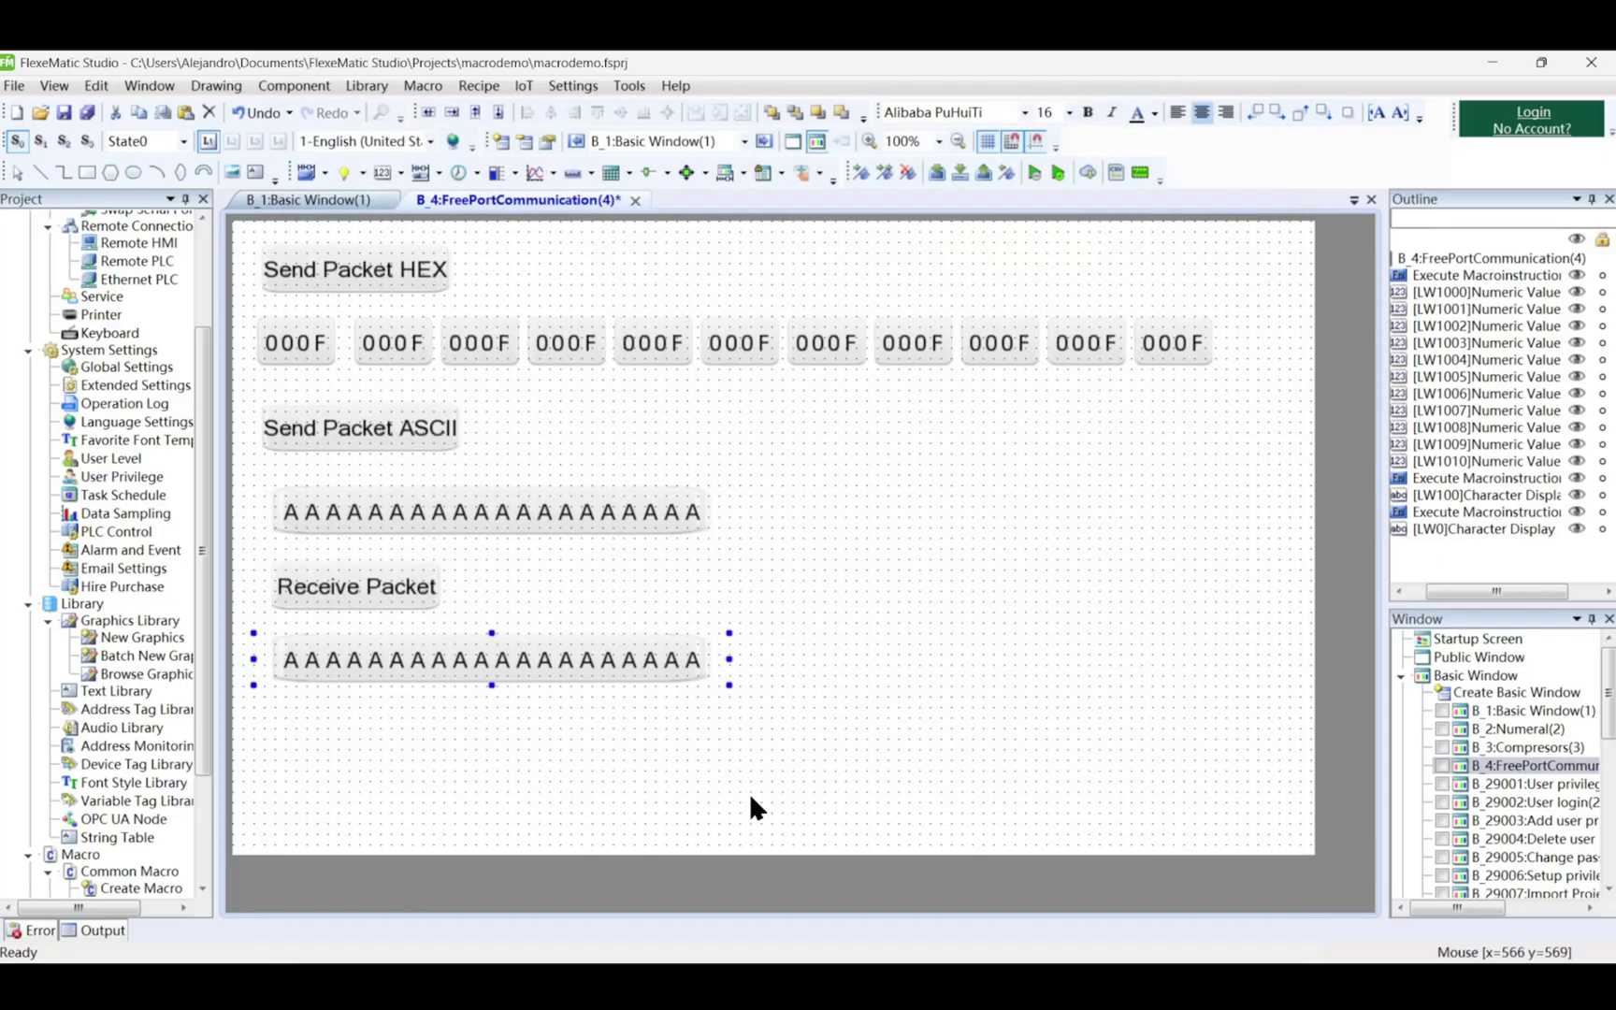
left_click(931, 663)
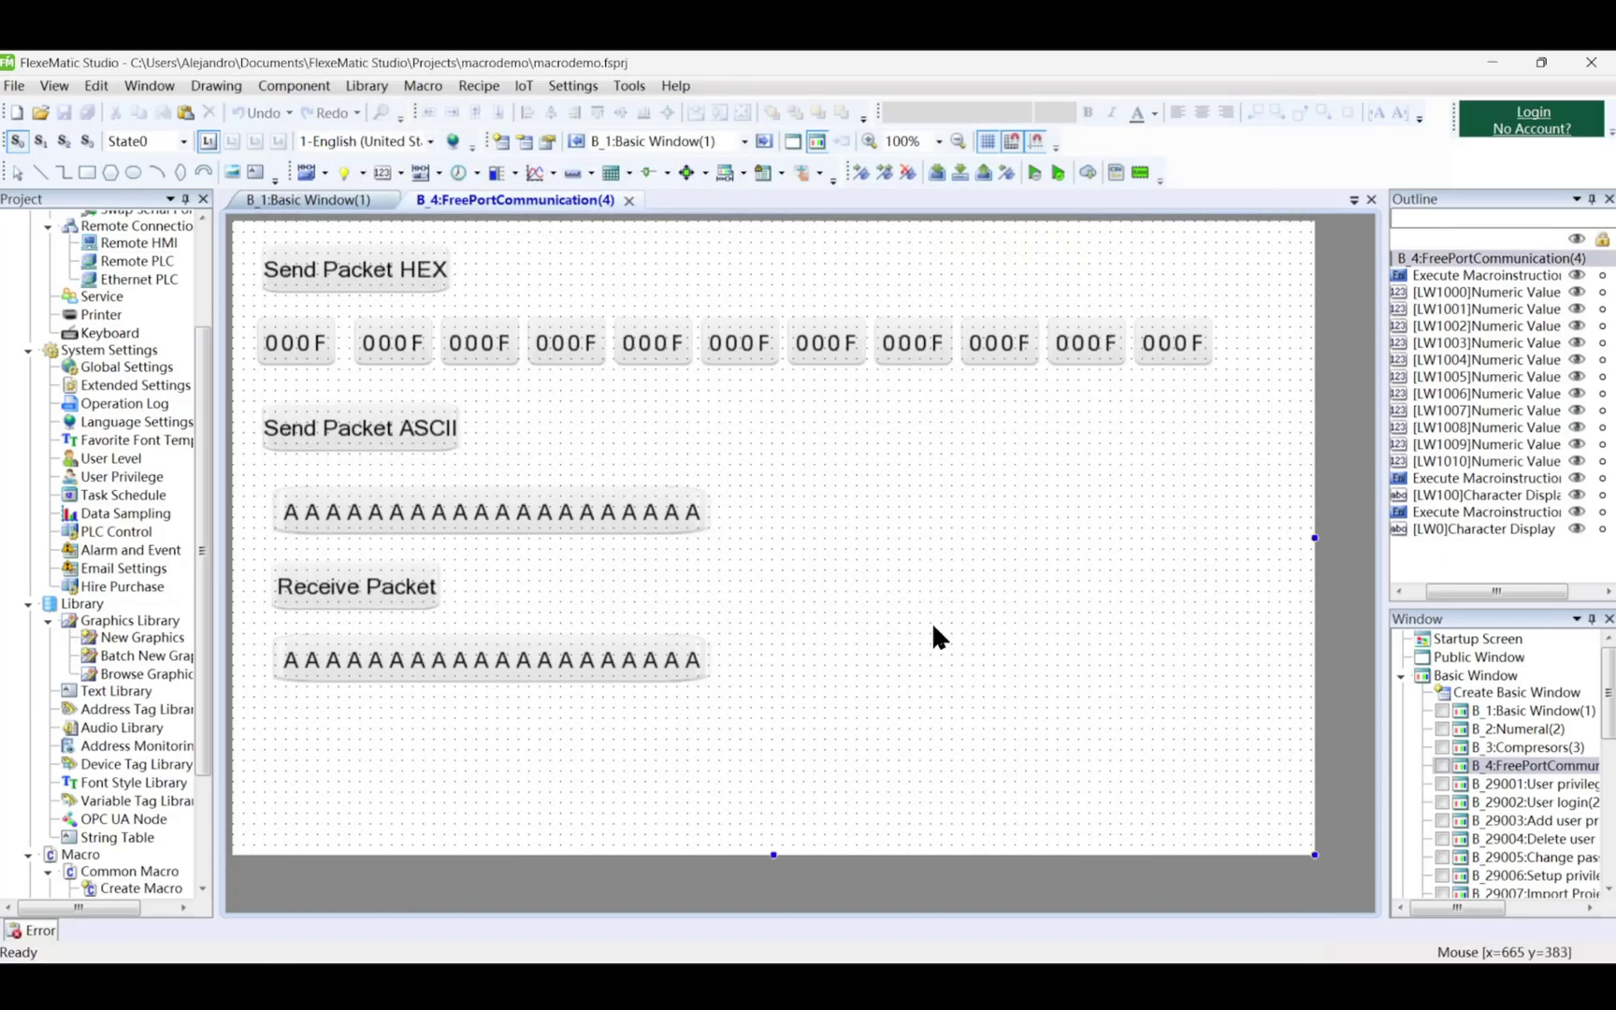
Download the project over Ethernet to the HMI at 192.168.0.200, scanning for it through the Ethernet 5 adapter
left_click(940, 176)
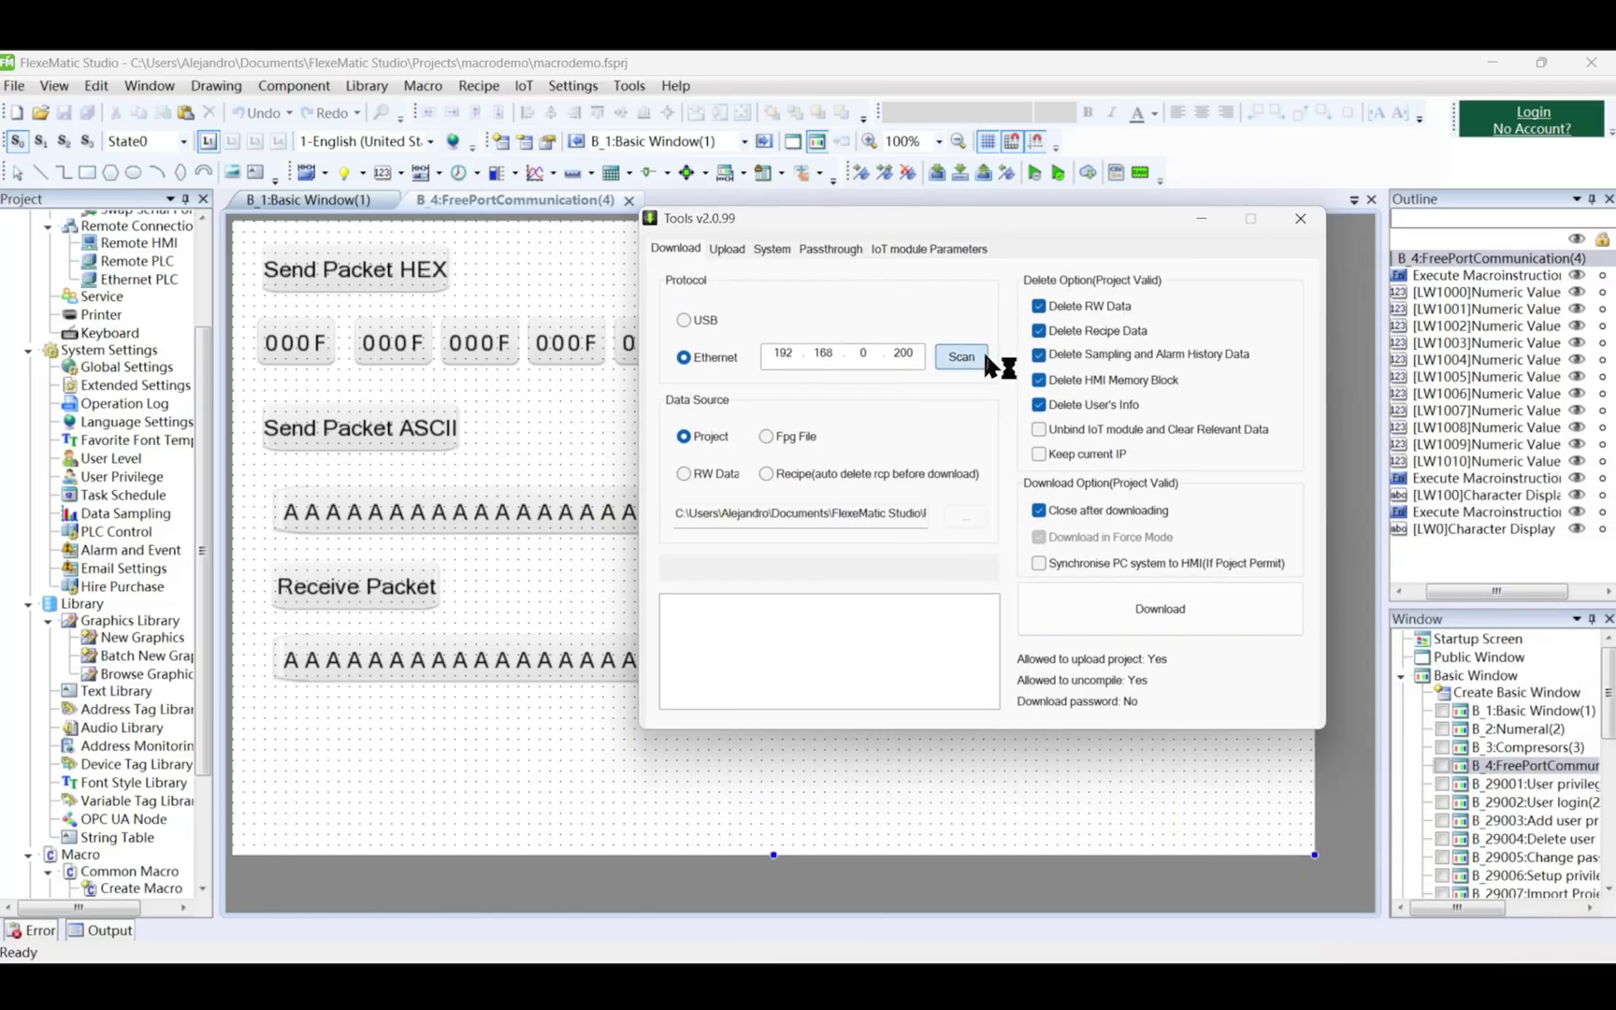
left_click(984, 350)
left_click(888, 408)
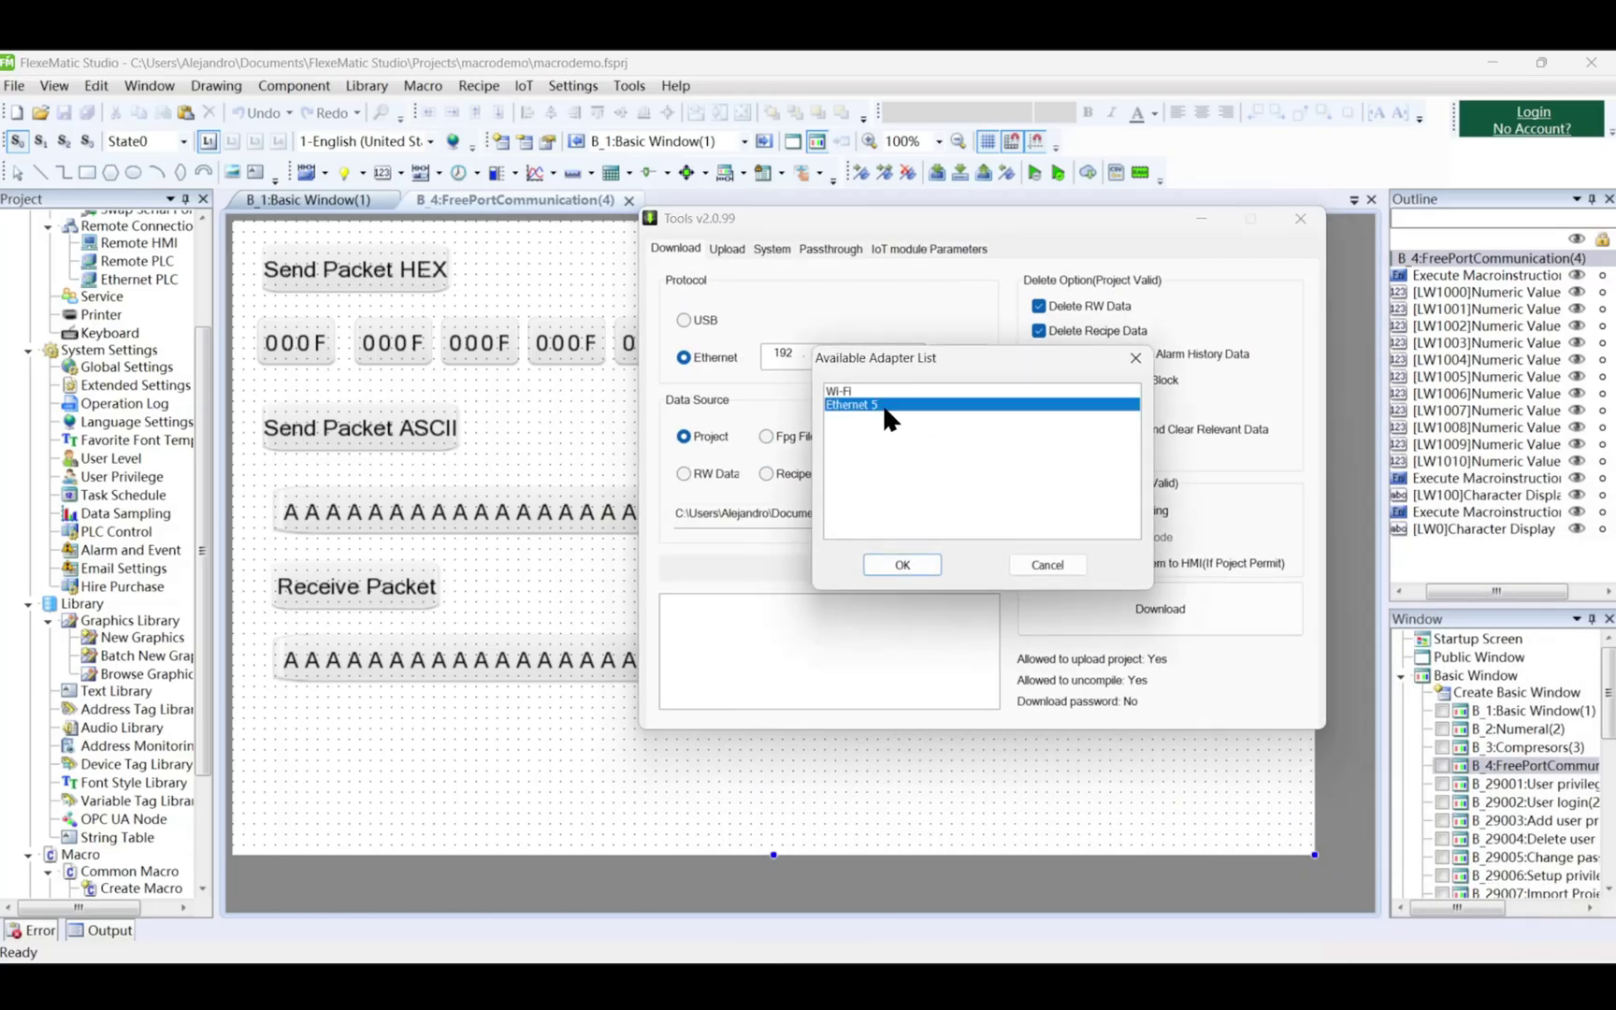
left_click(902, 564)
left_click(661, 391)
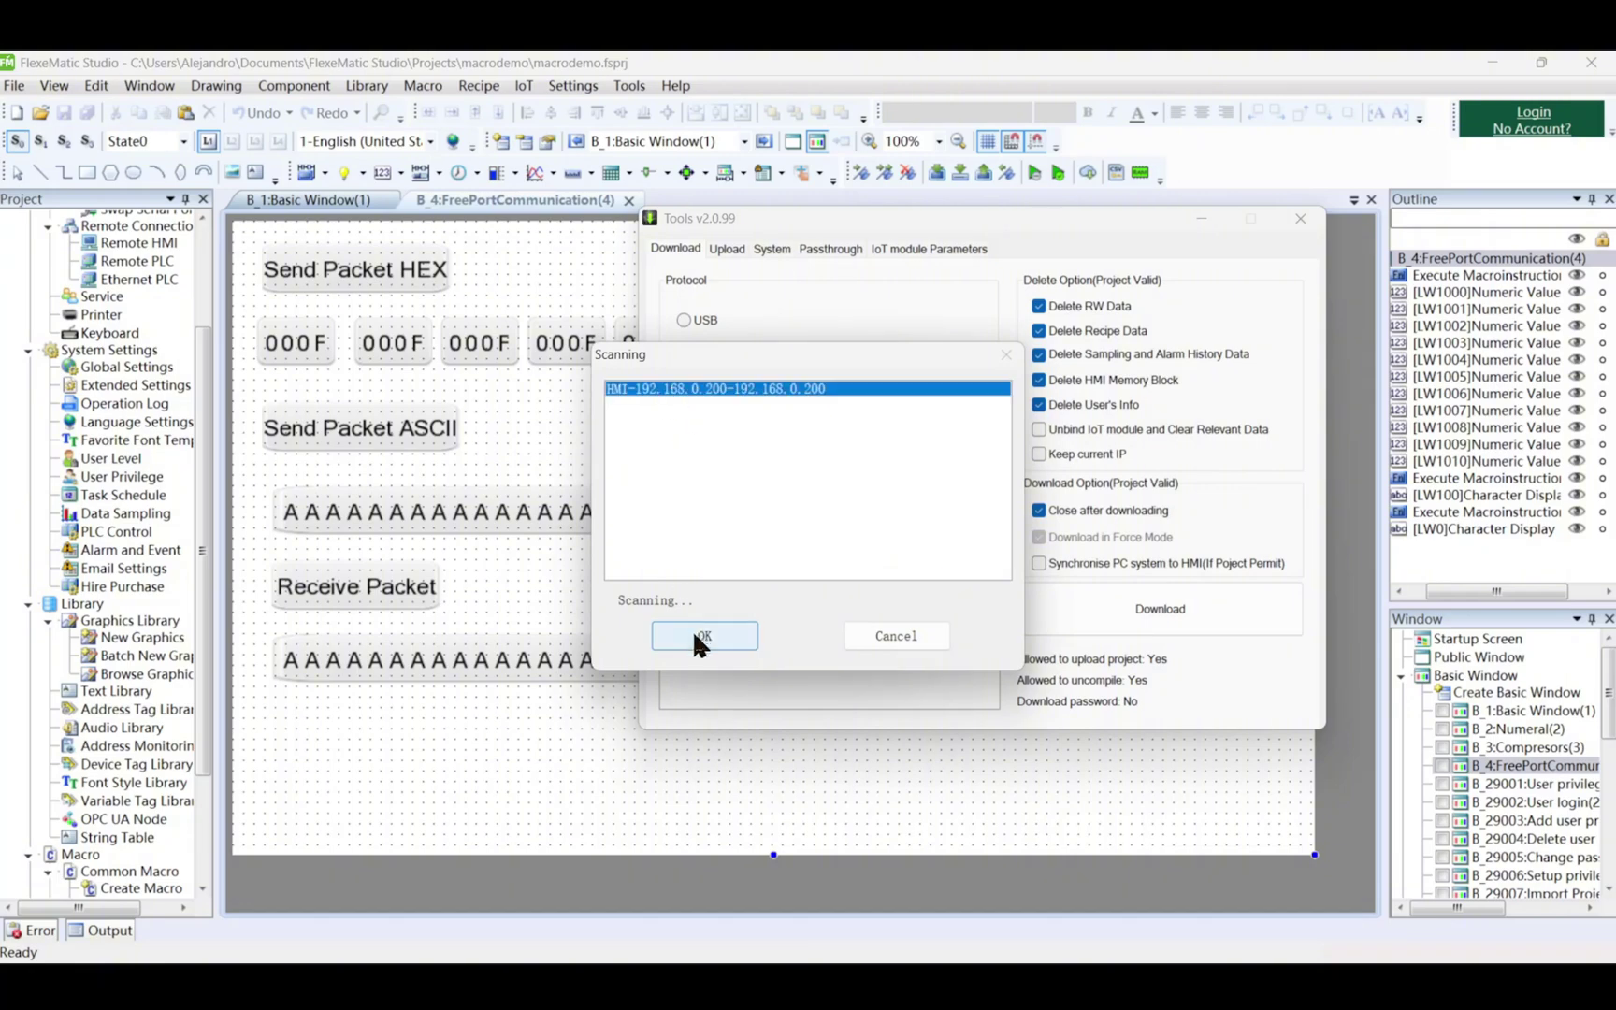
left_click(705, 636)
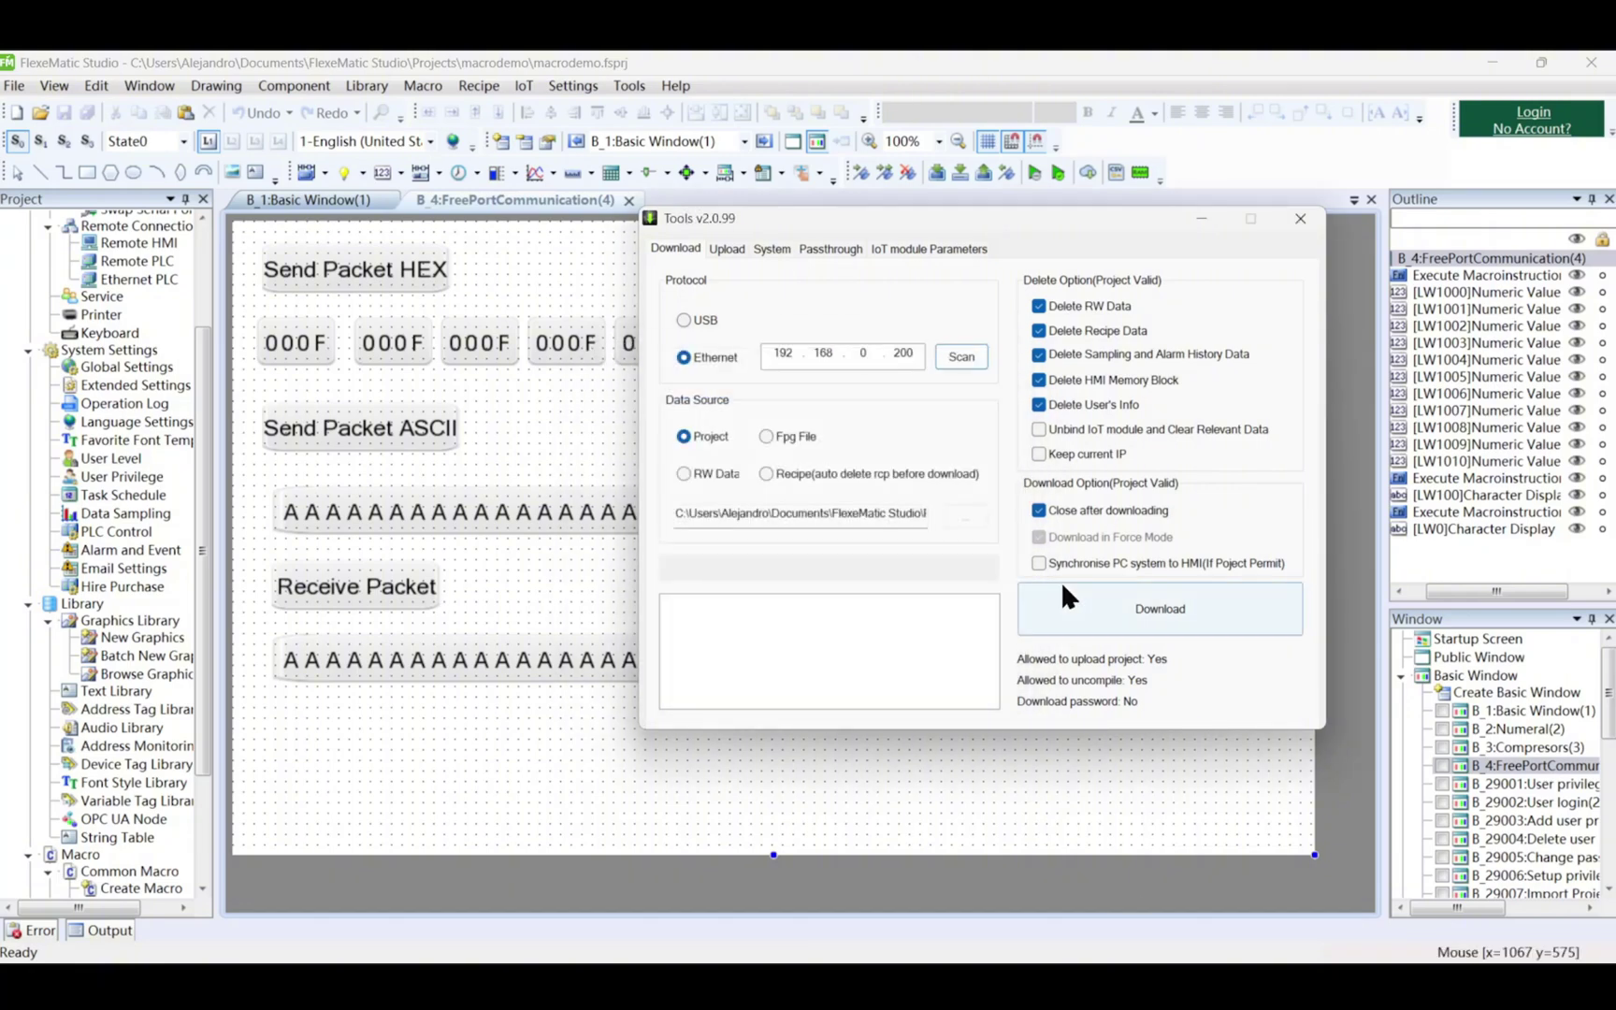
left_click(1074, 619)
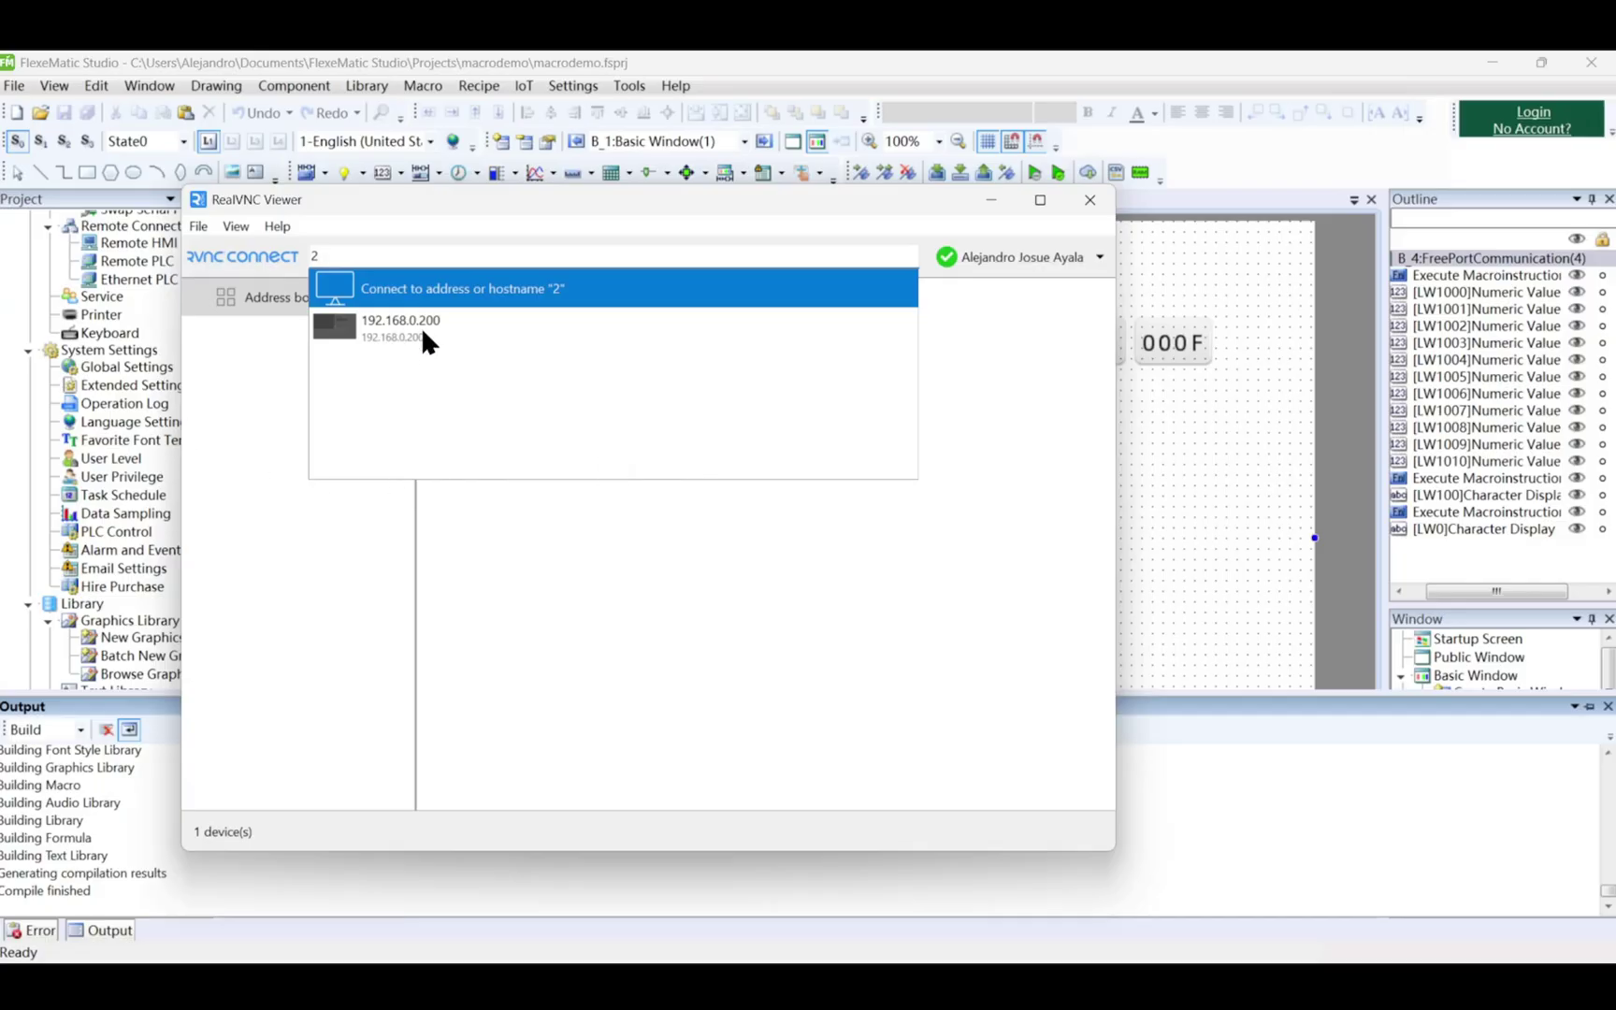
Connect to the HMI at 192.168.0.200 in RealVNC Viewer, entering the VNC password, and maximize the remote screen
left_click(423, 331)
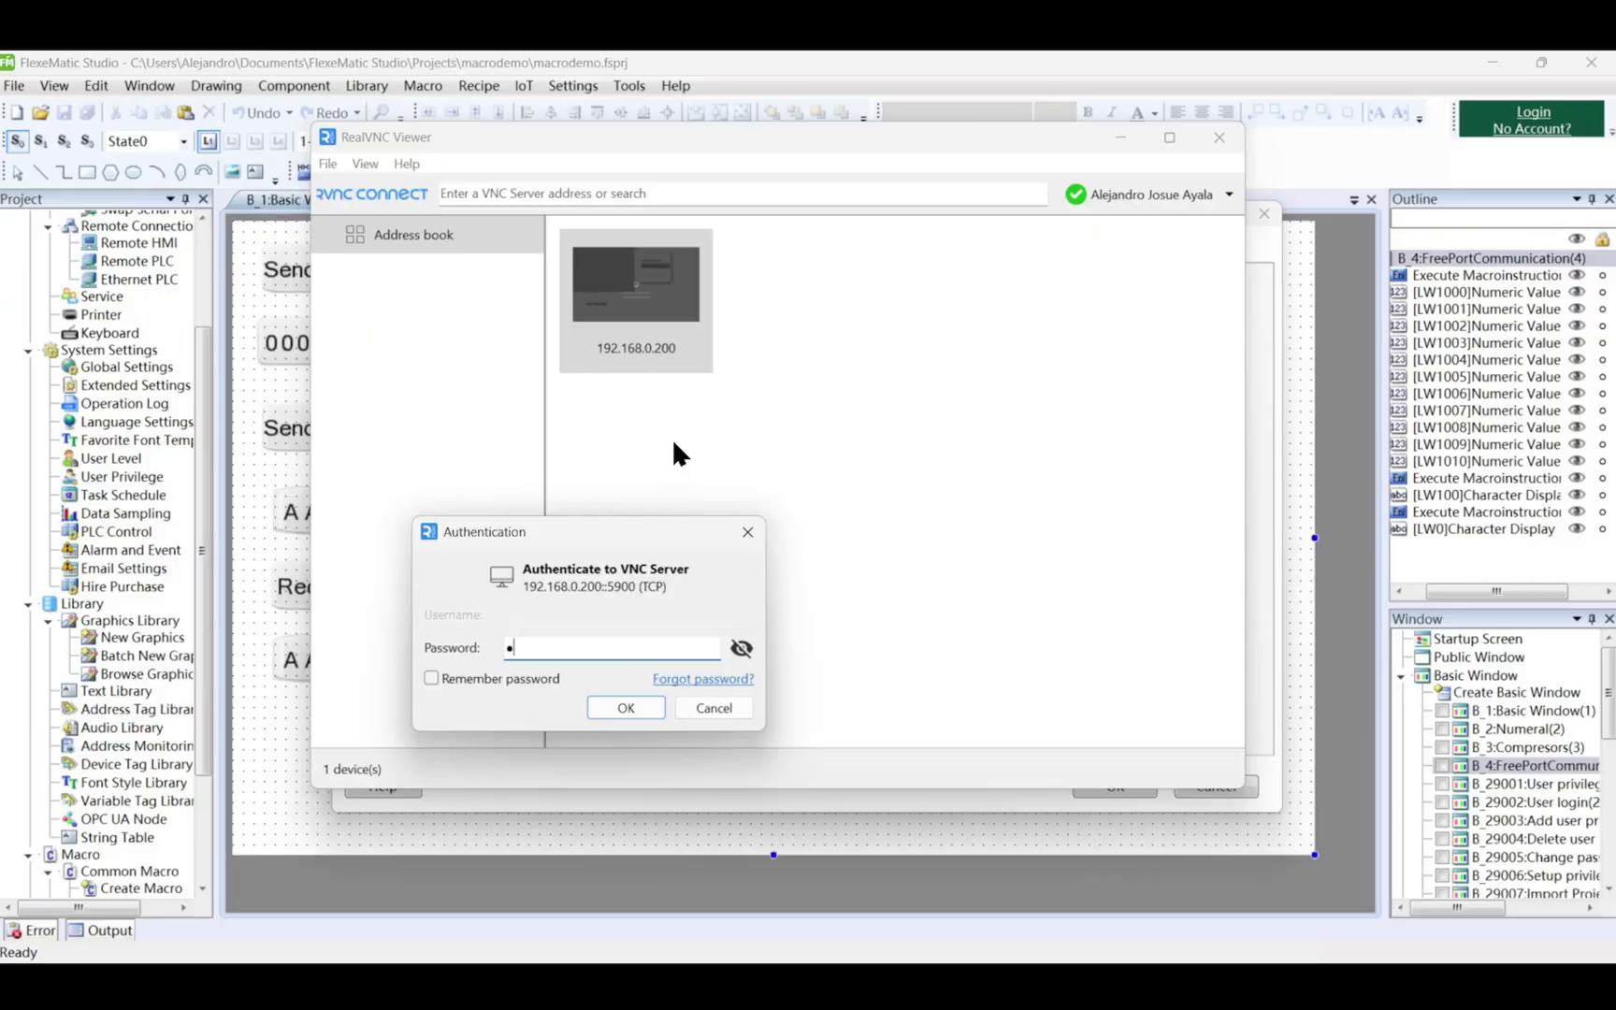
key("BackSpace")
type("••••••")
key("Return")
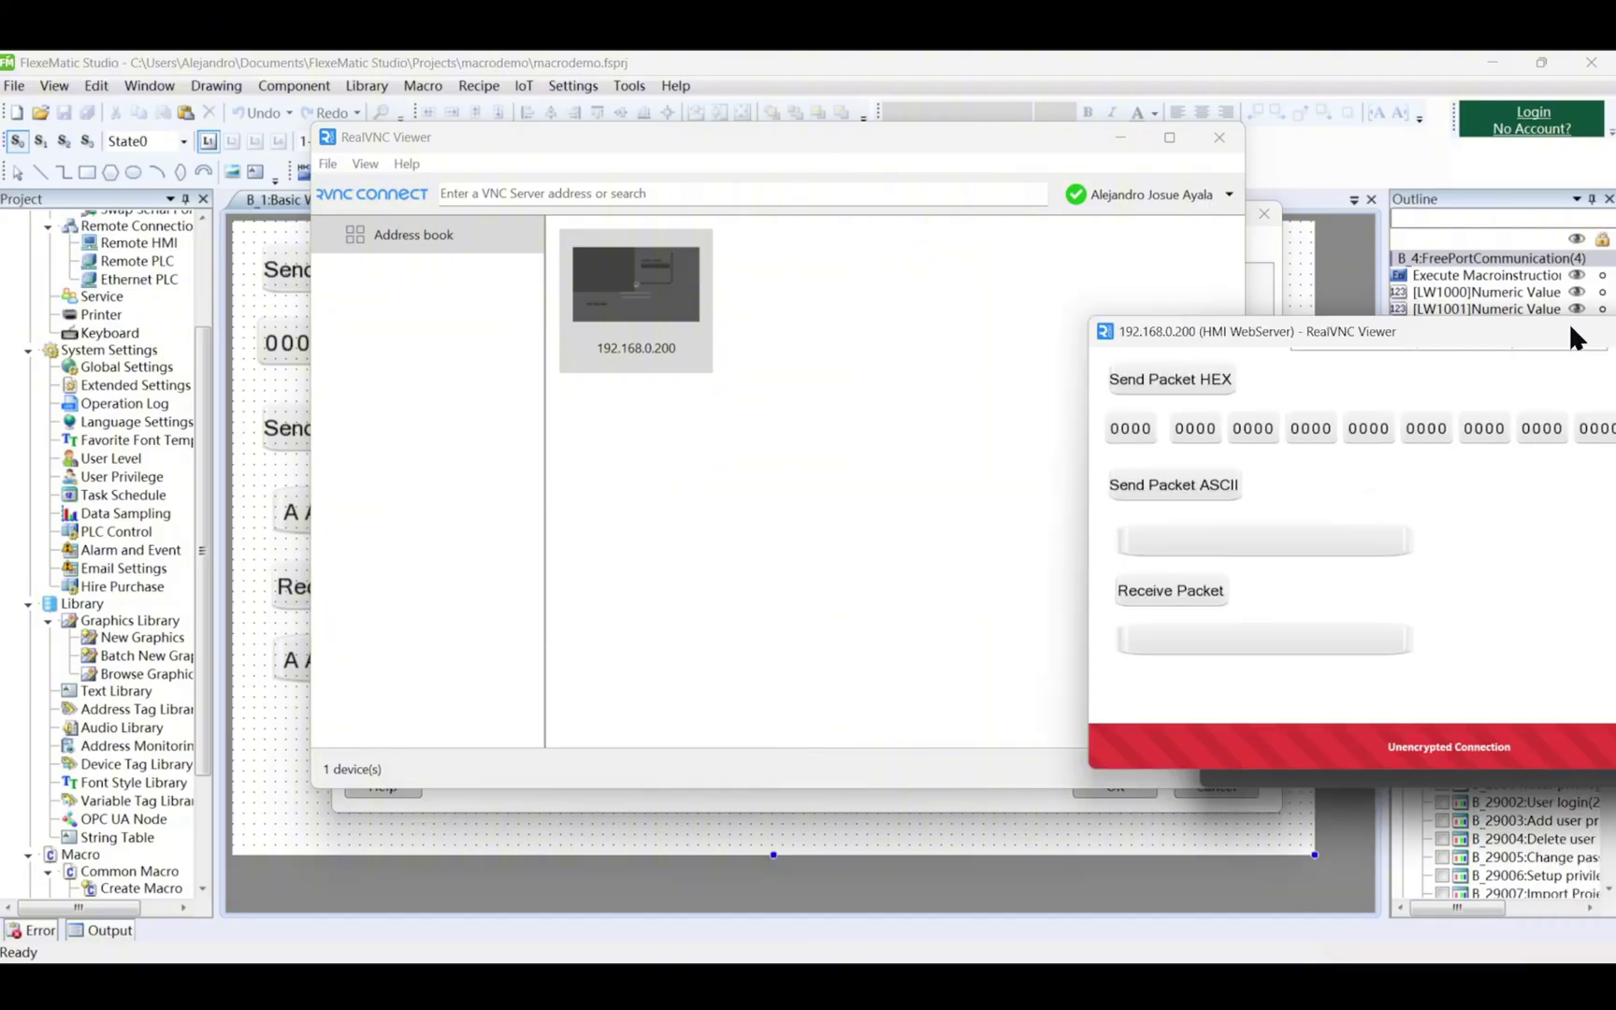
left_click(989, 249)
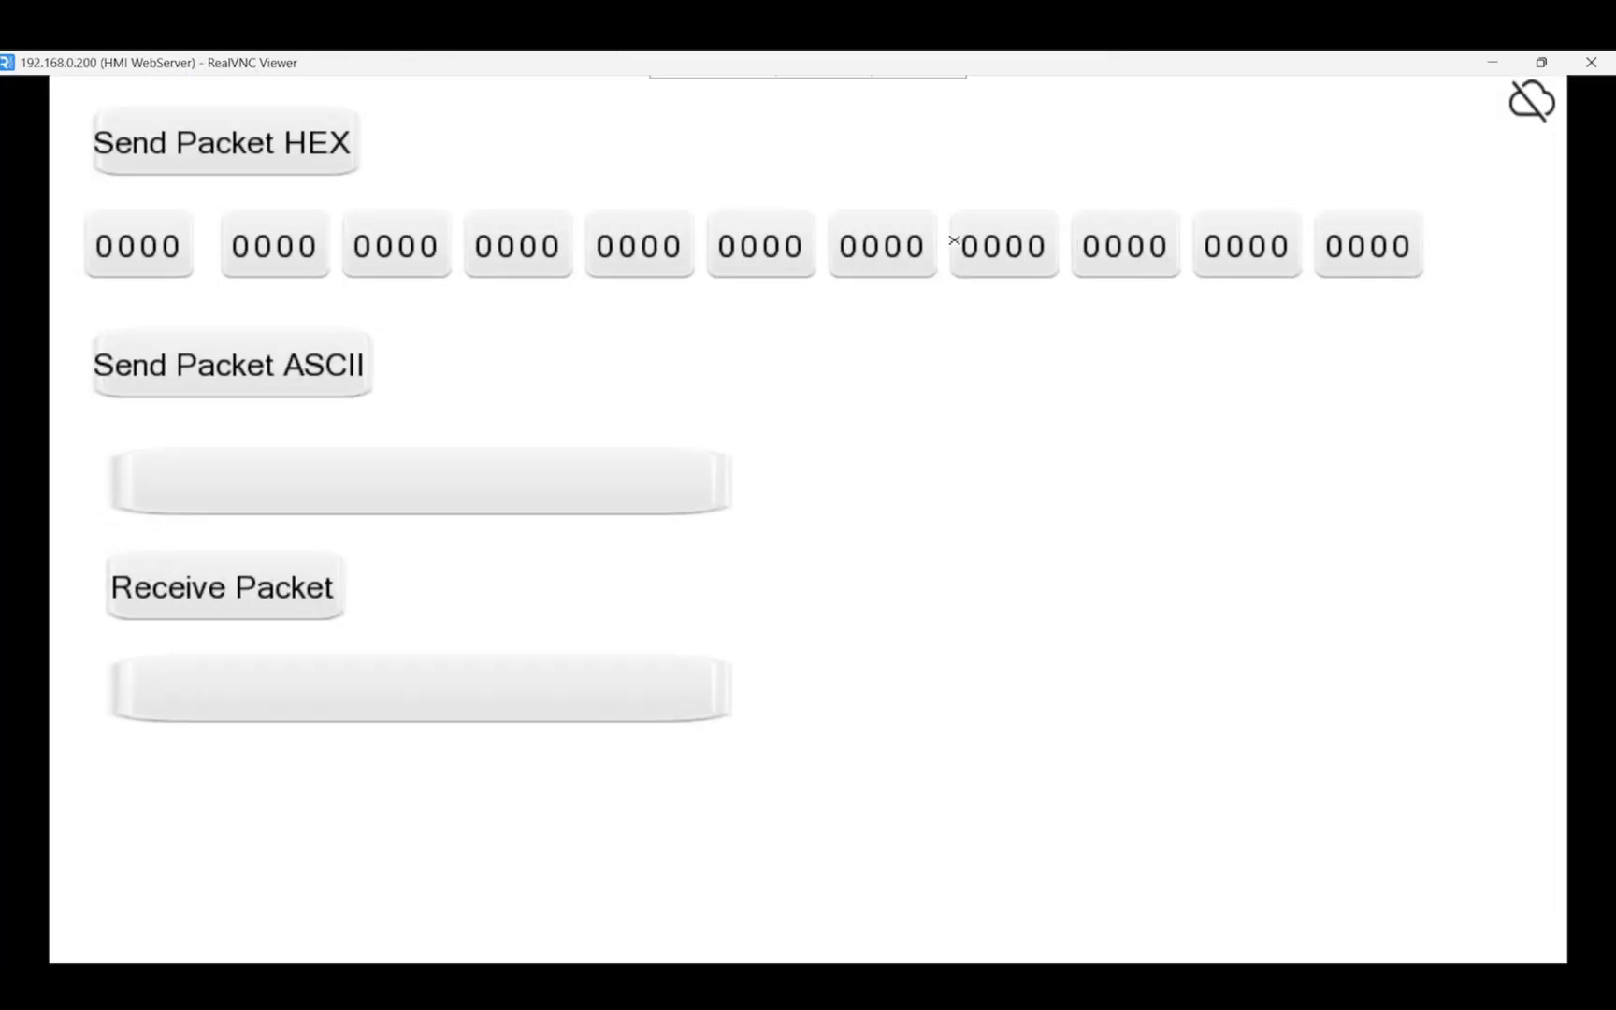
Run the hex and ASCII send tests on the HMI's remote screen
left_click(224, 148)
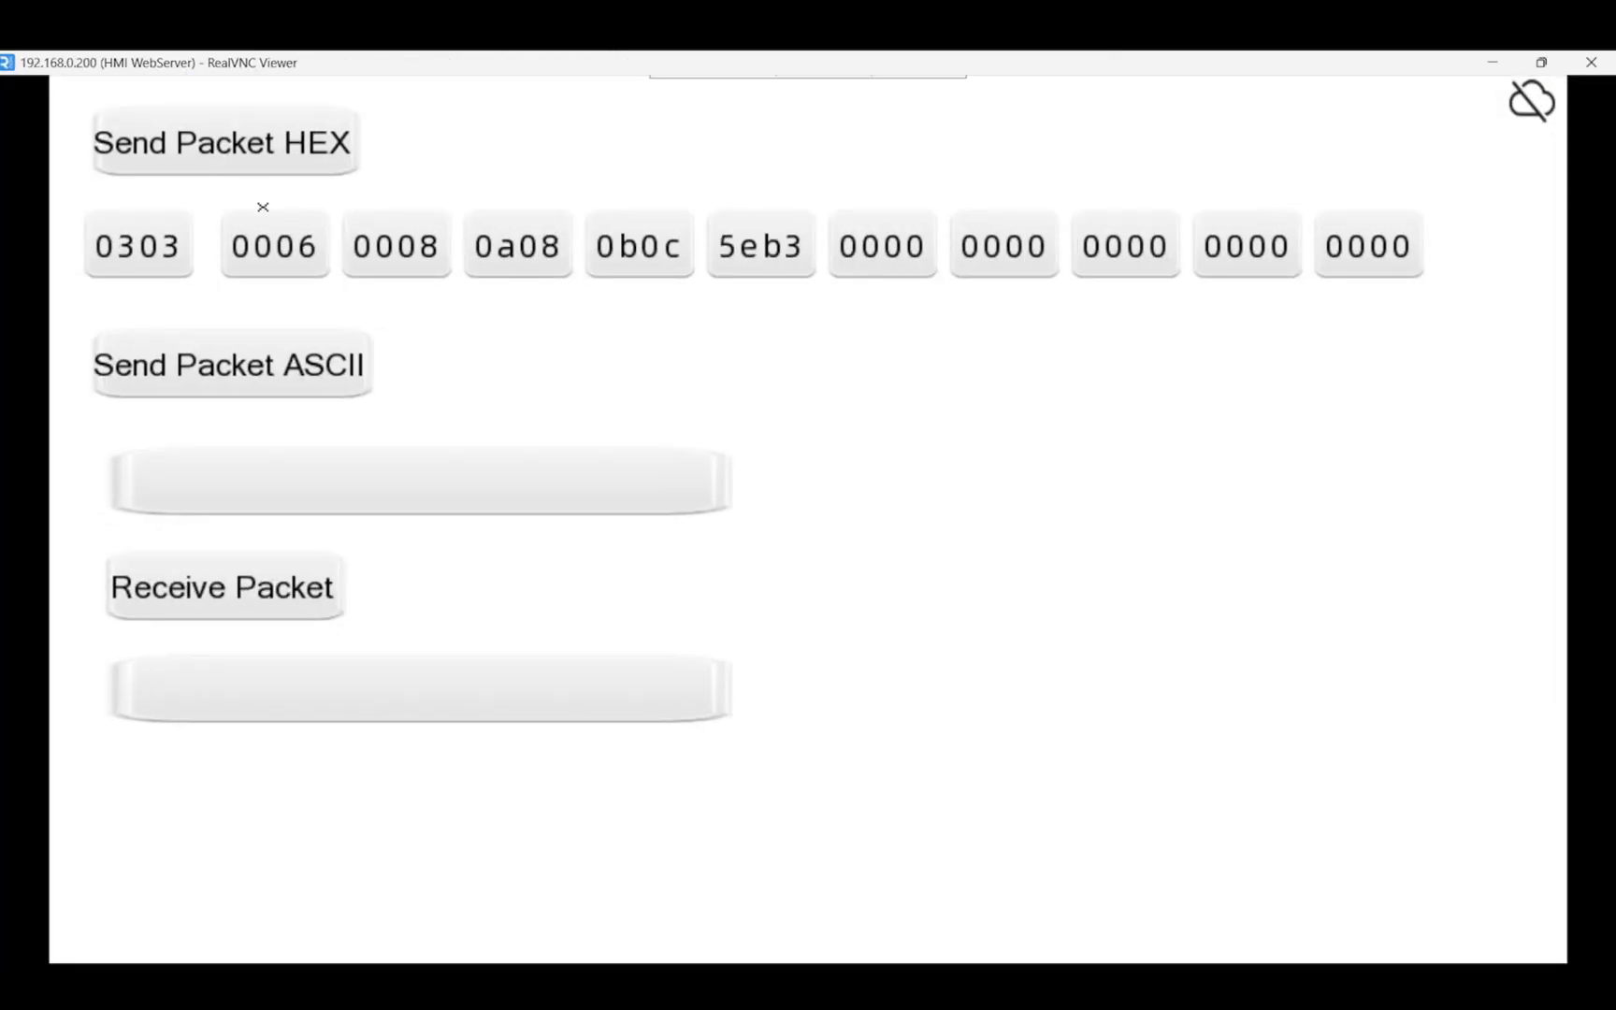
left_click(328, 389)
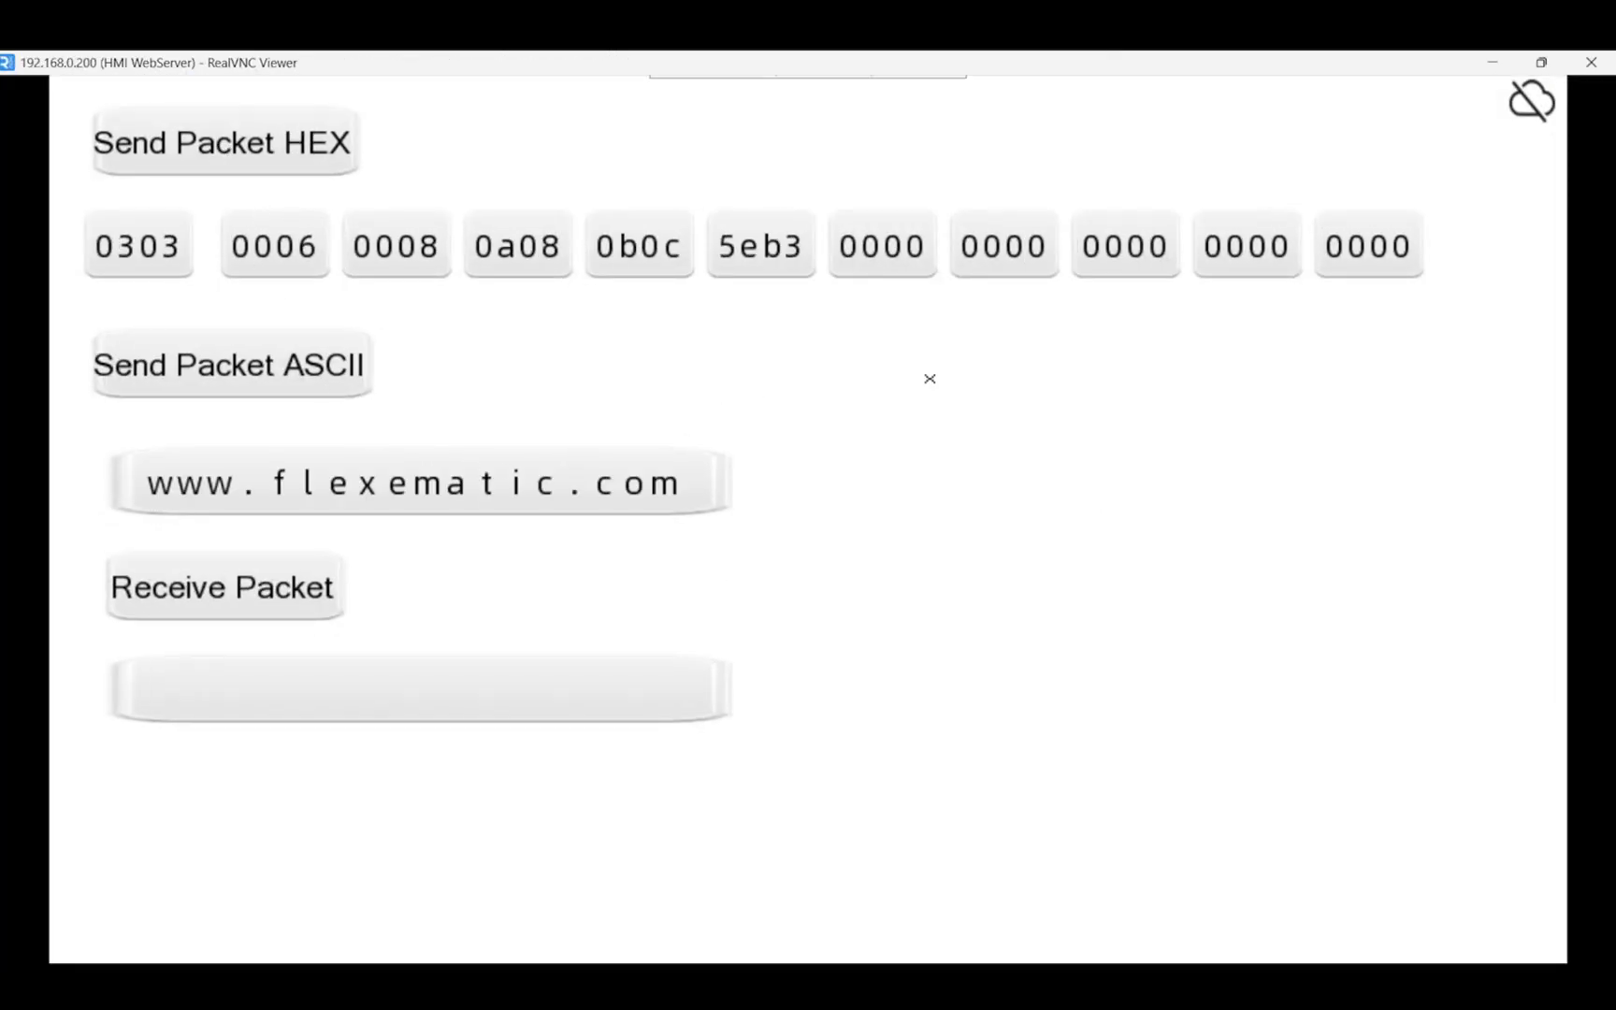